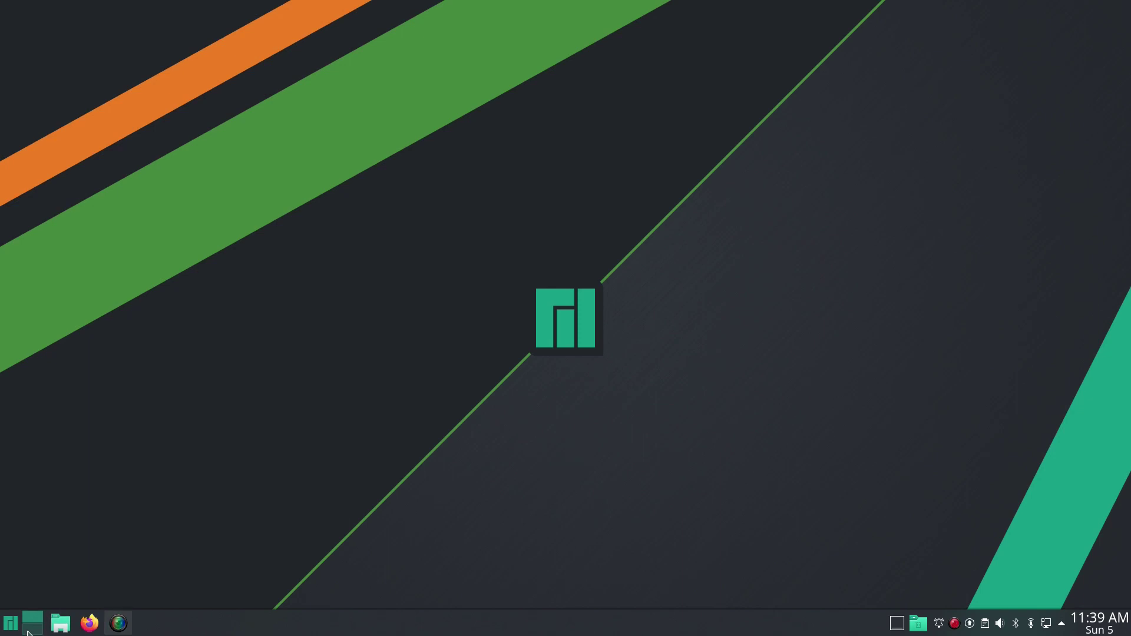
Step: Open the application launcher, look through its menu, then close it
{"action": "left_click", "coordinate": [10, 623]}
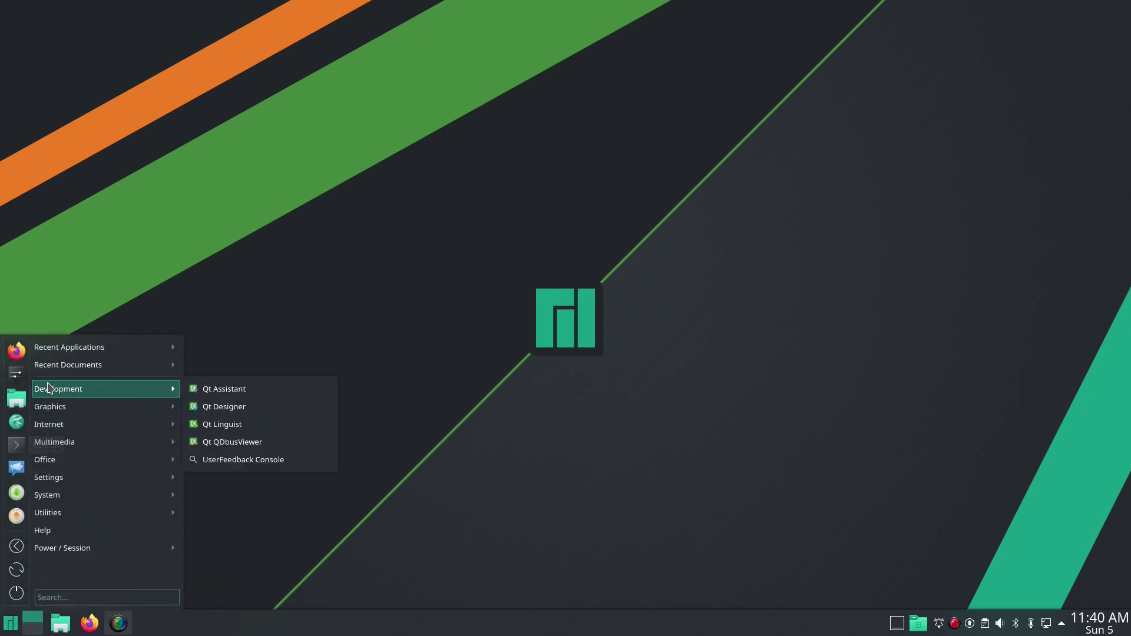
{"action": "mouse_move", "coordinate": [100, 405]}
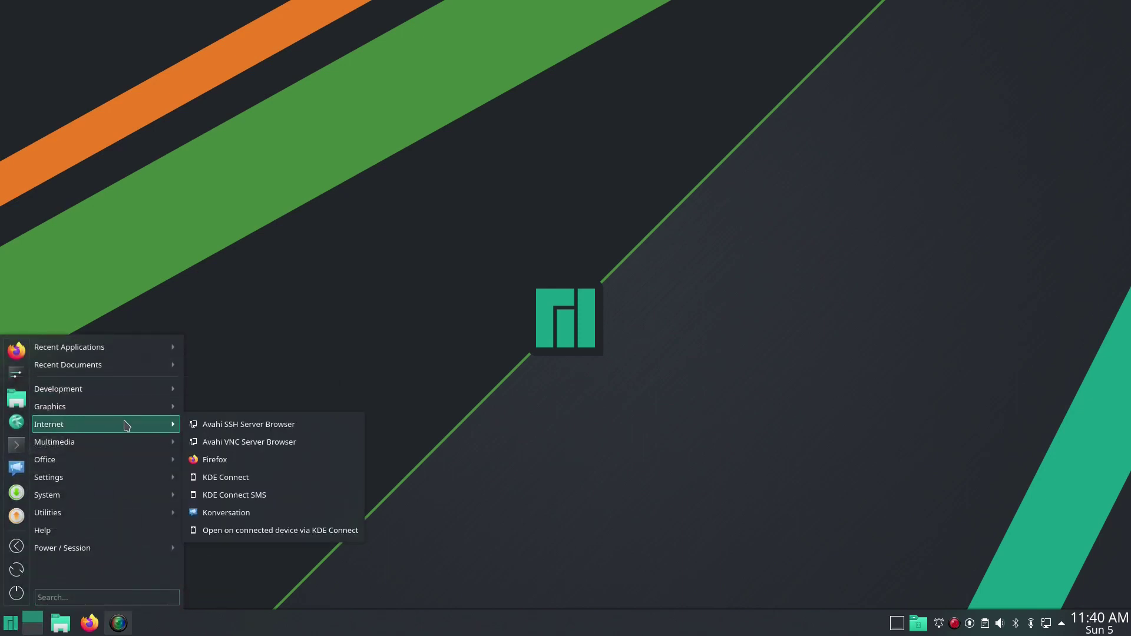
{"action": "mouse_move", "coordinate": [134, 464]}
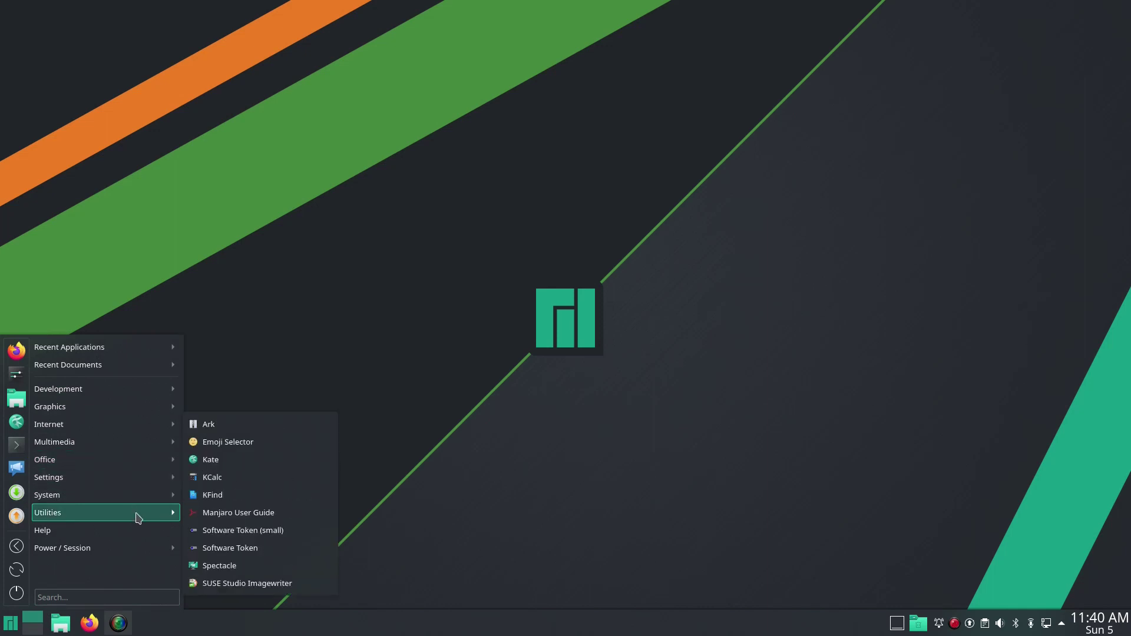
{"action": "left_click", "coordinate": [403, 350]}
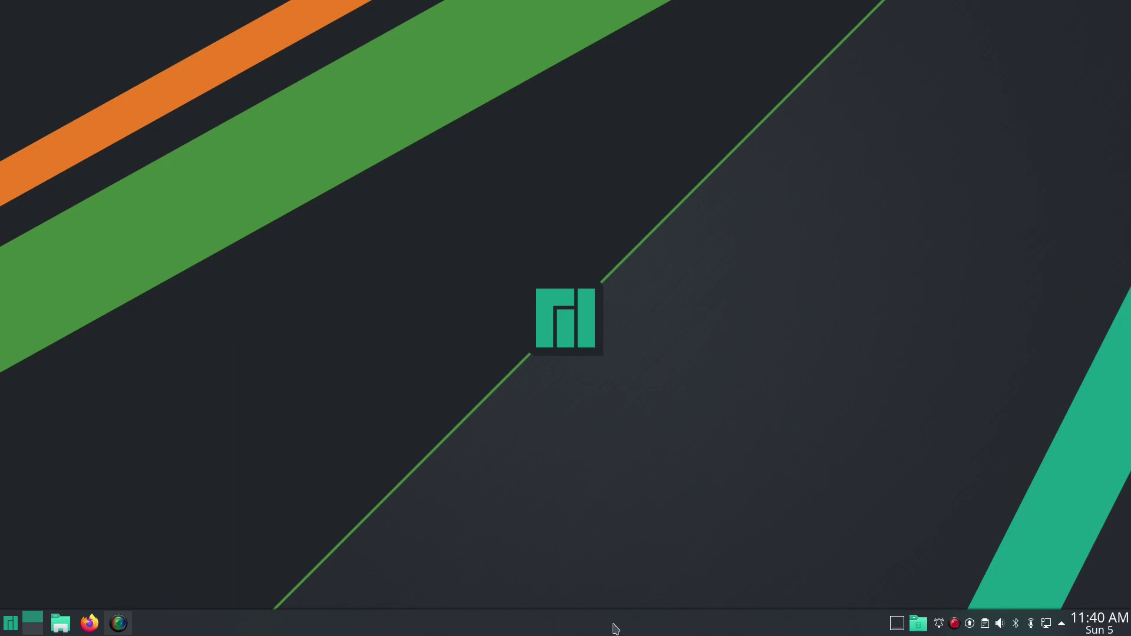
Step: Reduce the bottom panel's height from 40 to 34 in panel edit mode
{"action": "right_click", "coordinate": [663, 624]}
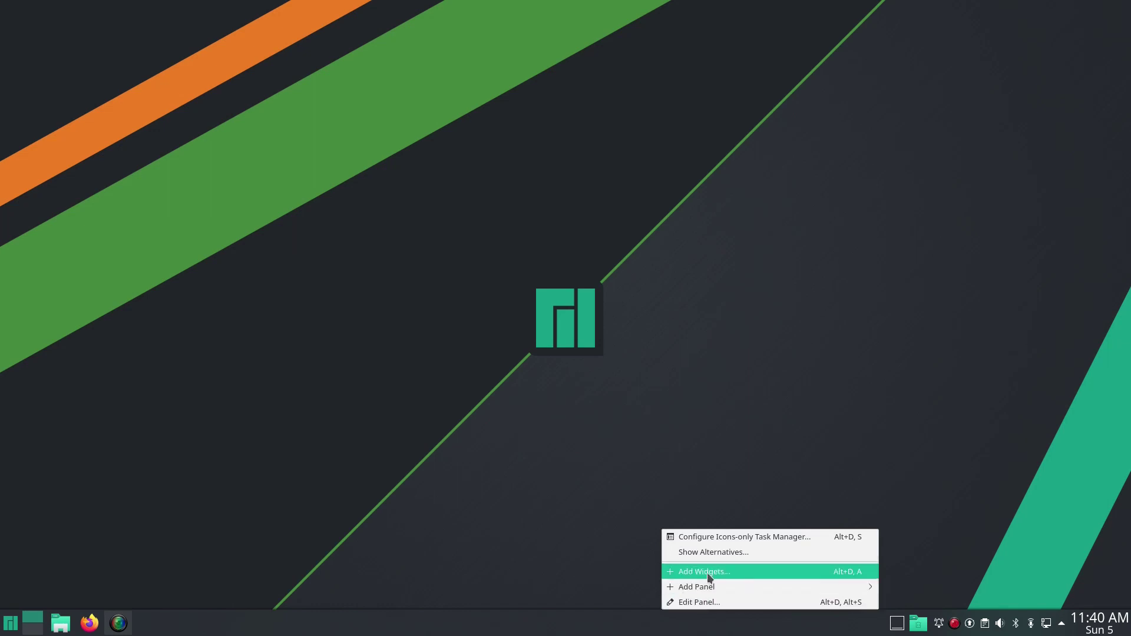
{"action": "left_click", "coordinate": [711, 603]}
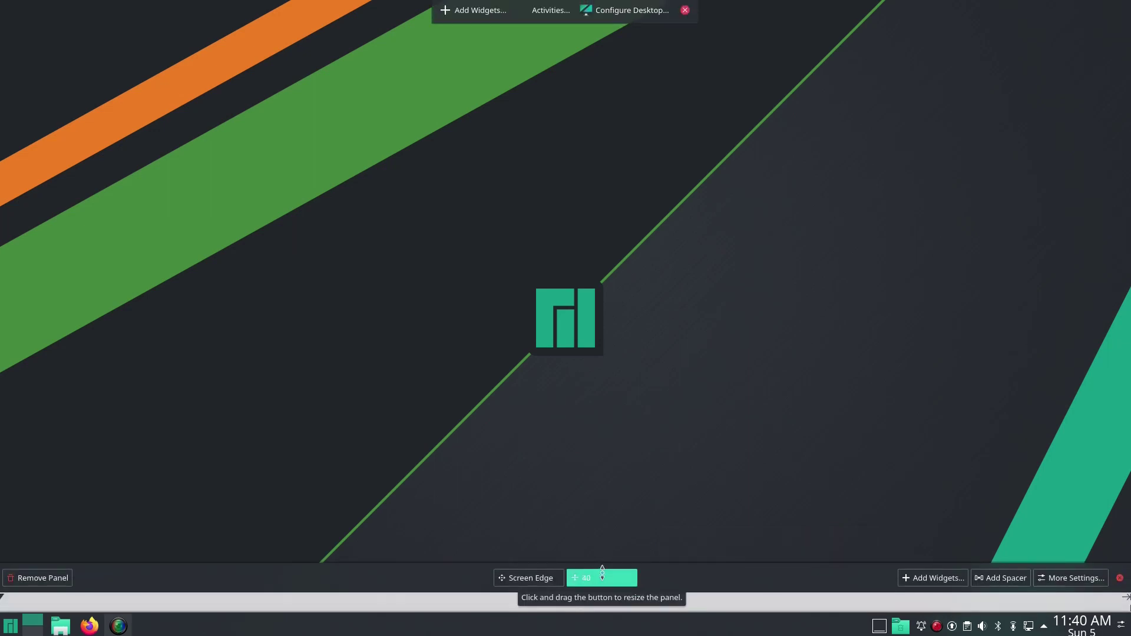
{"action": "left_click_drag", "start_coordinate": [602, 570], "coordinate": [602, 574]}
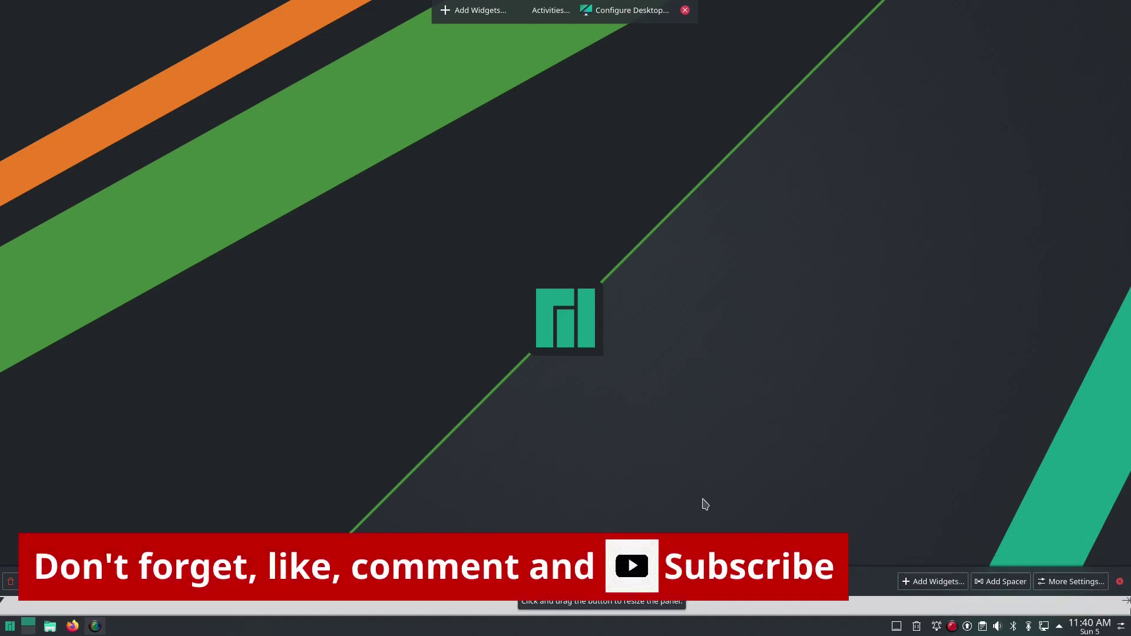
{"action": "left_click", "coordinate": [861, 564]}
Step: Turn on Show week numbers in the Digital Clock calendar settings and apply
{"action": "right_click", "coordinate": [1098, 629]}
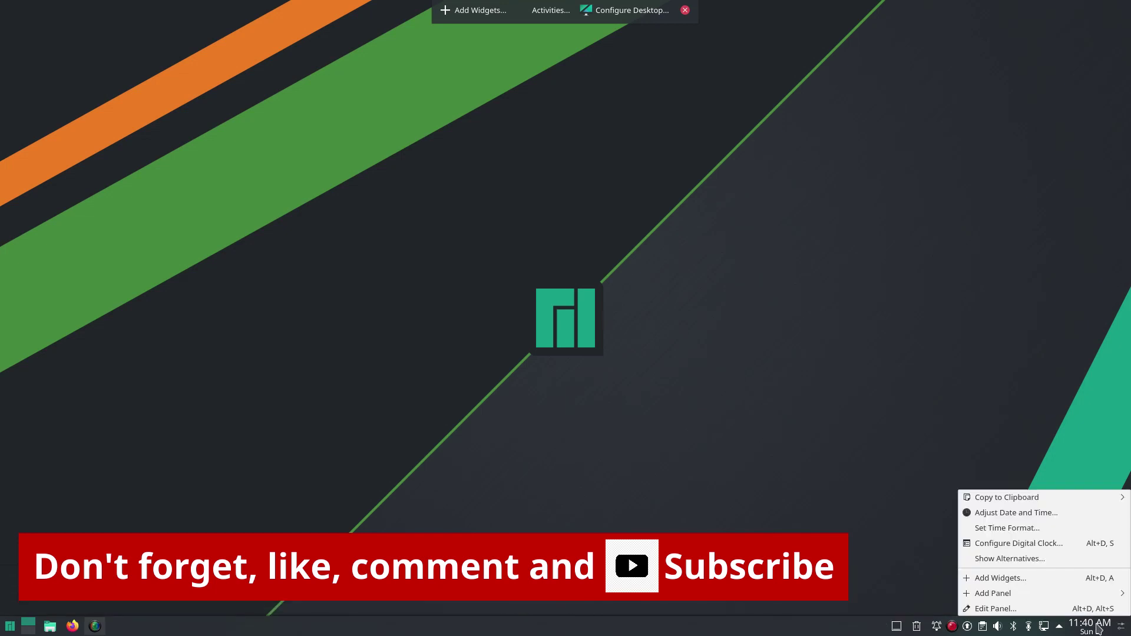
{"action": "left_click", "coordinate": [1065, 545]}
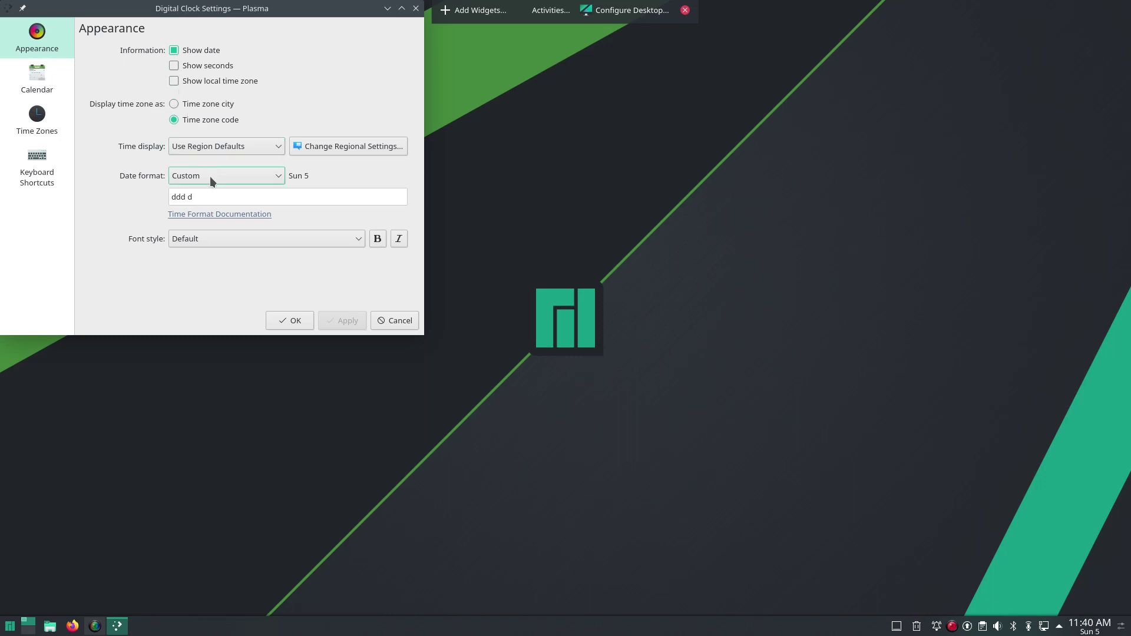
{"action": "left_click", "coordinate": [53, 83]}
{"action": "left_click", "coordinate": [242, 50]}
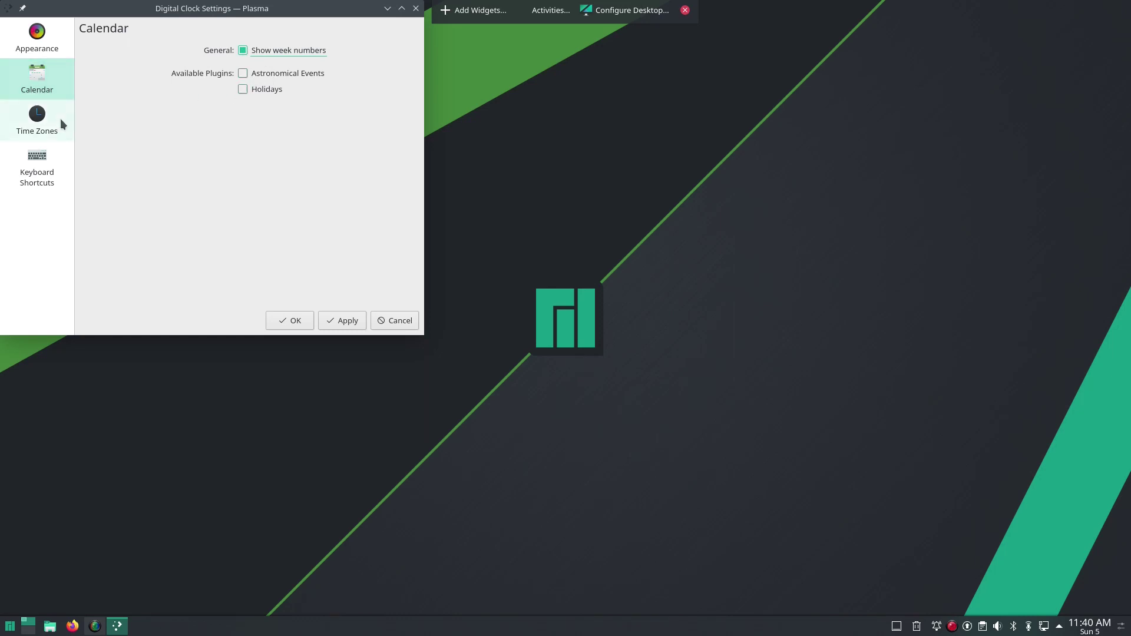
{"action": "left_click", "coordinate": [348, 322]}
Step: Untick the local system time zone in the clock's Time Zones settings and close them
{"action": "left_click", "coordinate": [34, 46]}
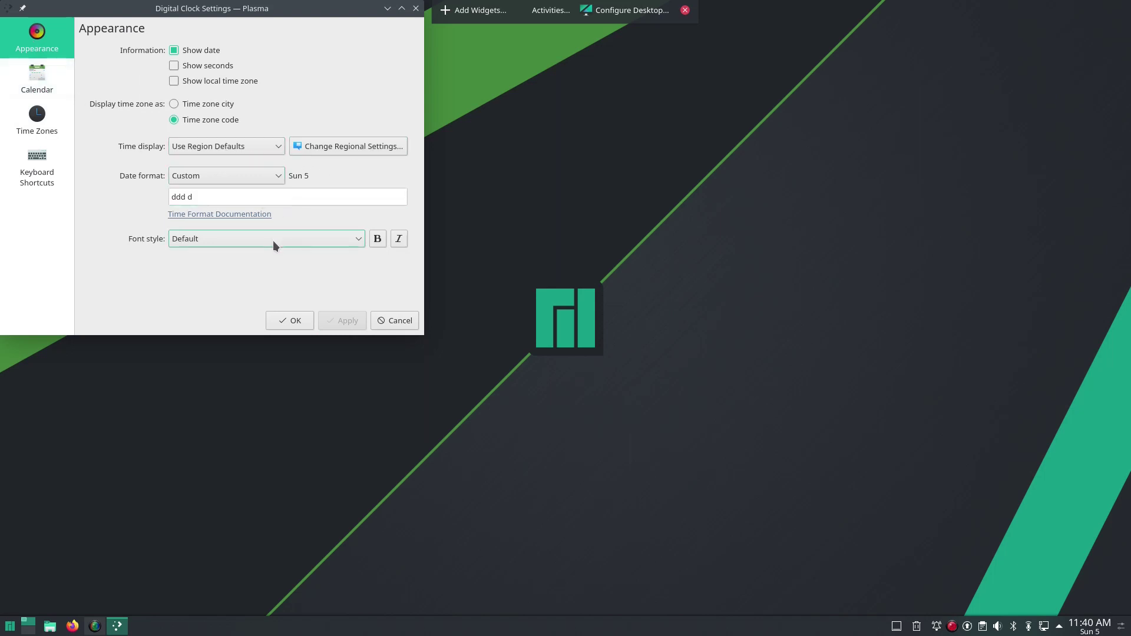
{"action": "left_click", "coordinate": [26, 87]}
{"action": "left_click", "coordinate": [31, 112]}
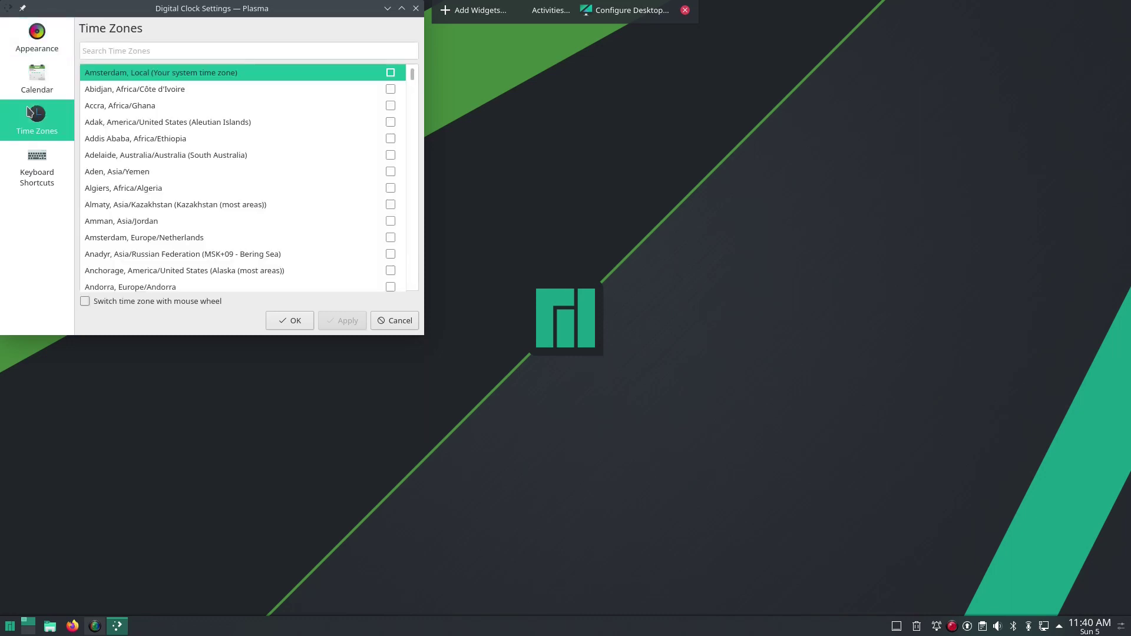
{"action": "left_click", "coordinate": [391, 72]}
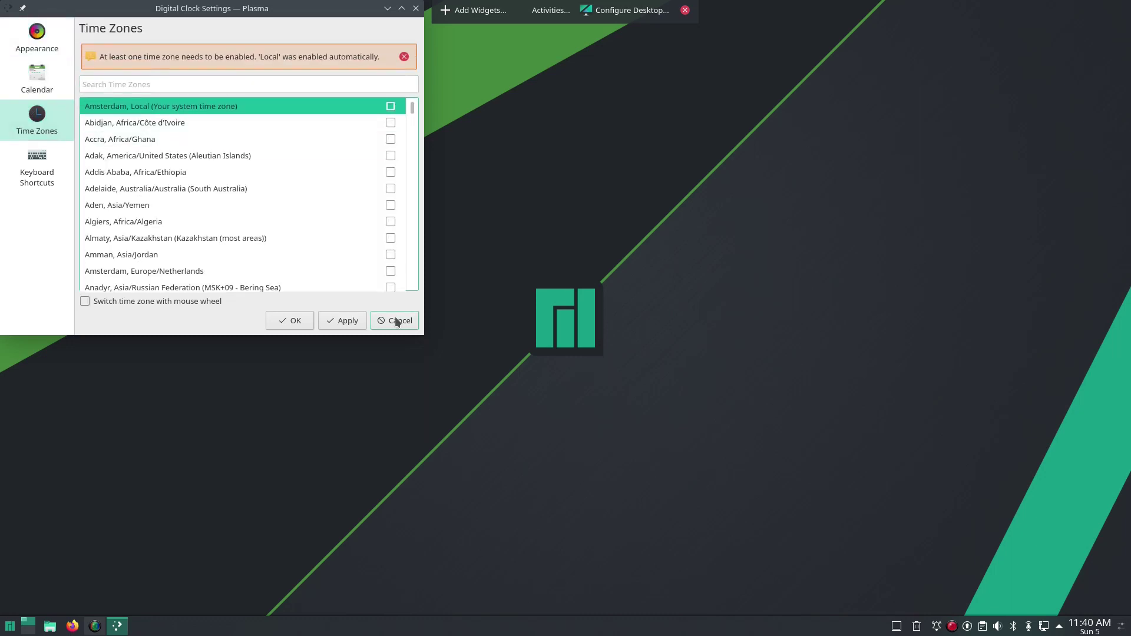
{"action": "left_click", "coordinate": [302, 321]}
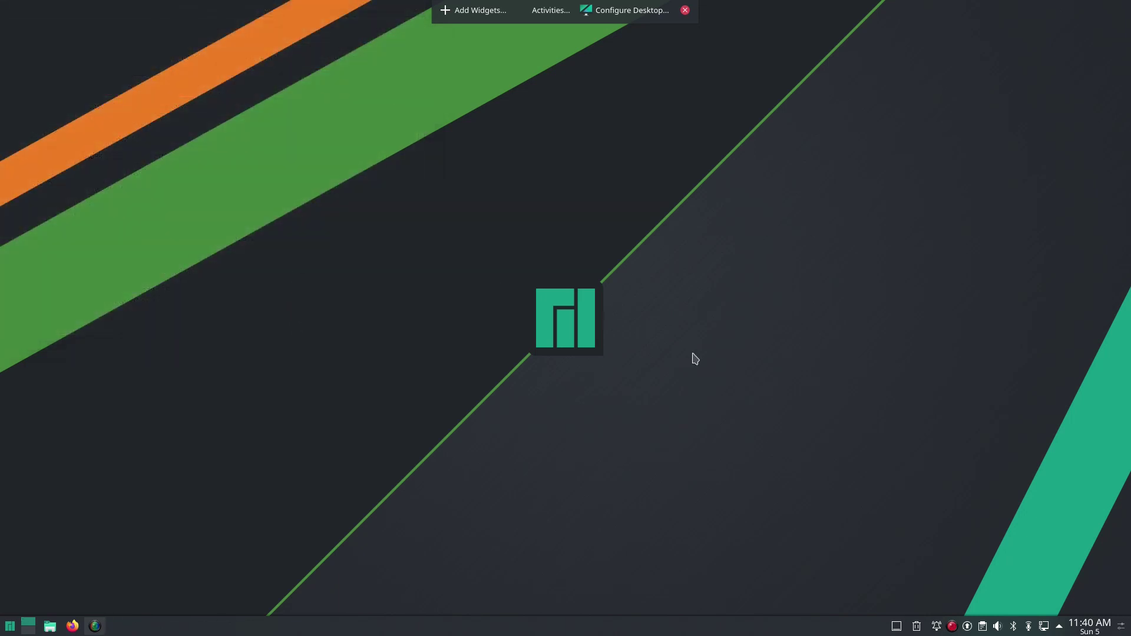
Step: Check the calendar popup for week numbers, then reopen and close the clock settings unchanged
{"action": "left_click", "coordinate": [1089, 630]}
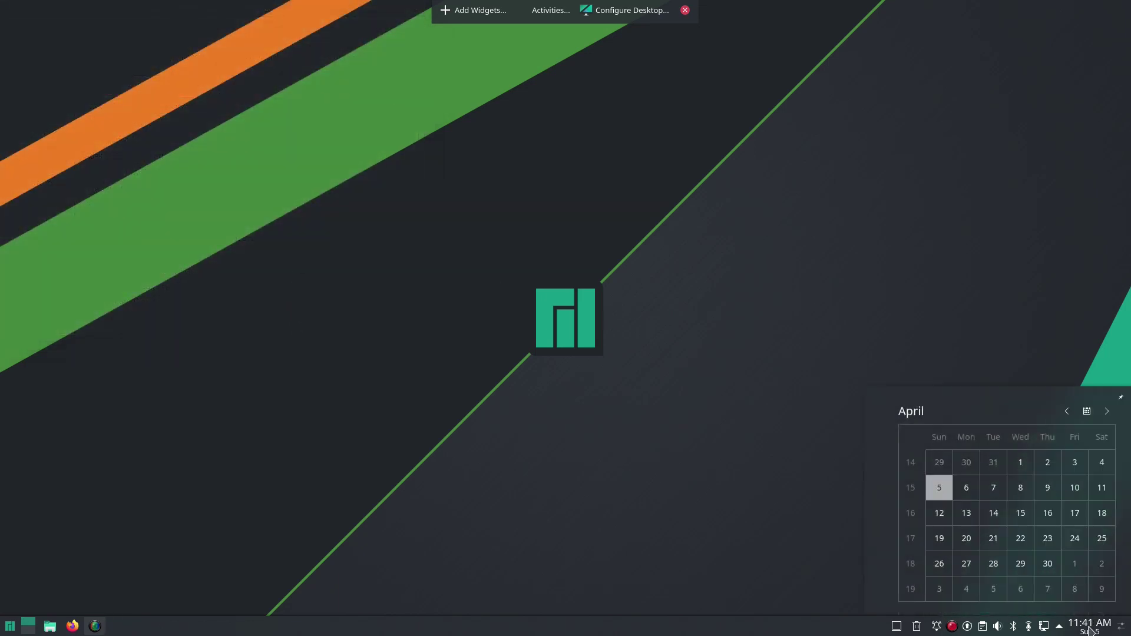
{"action": "right_click", "coordinate": [1089, 629]}
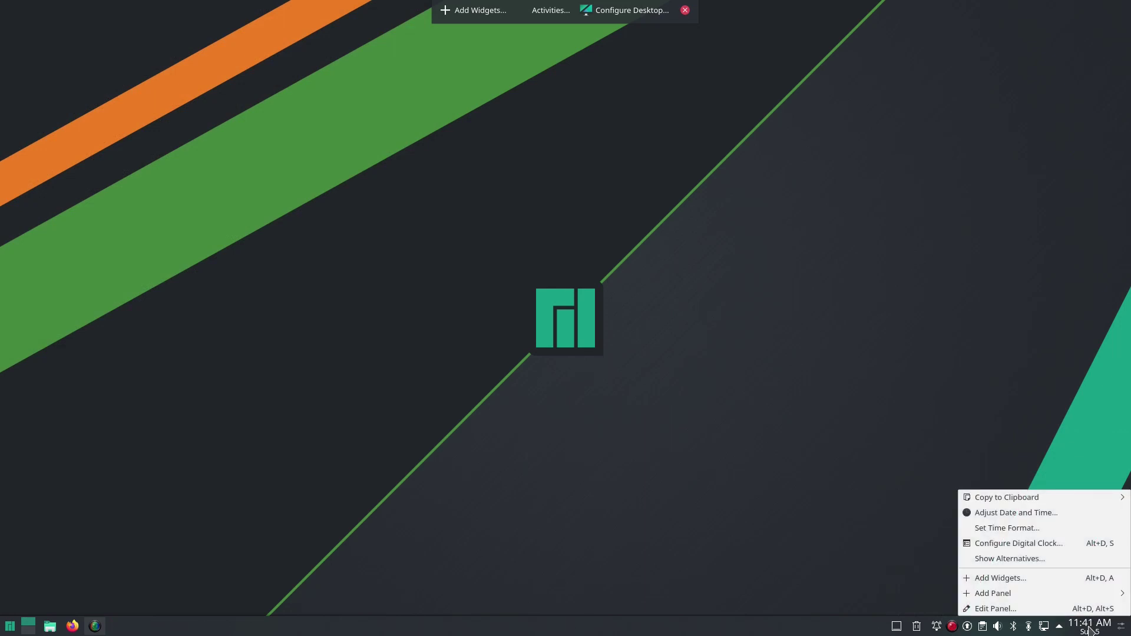
{"action": "left_click", "coordinate": [1073, 545]}
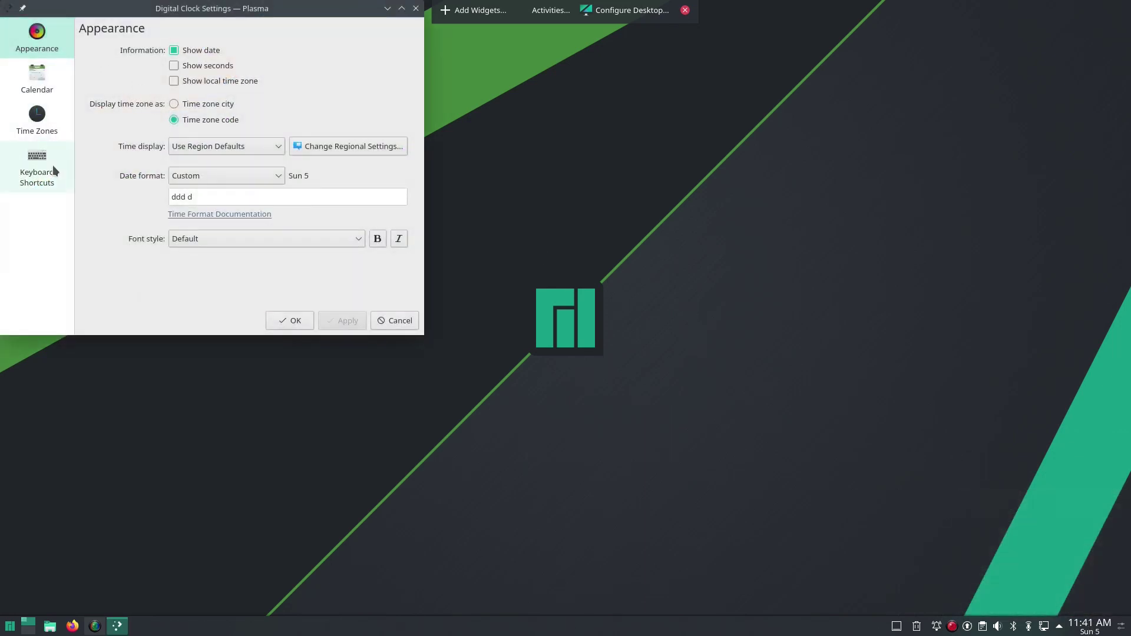
{"action": "left_click", "coordinate": [386, 323]}
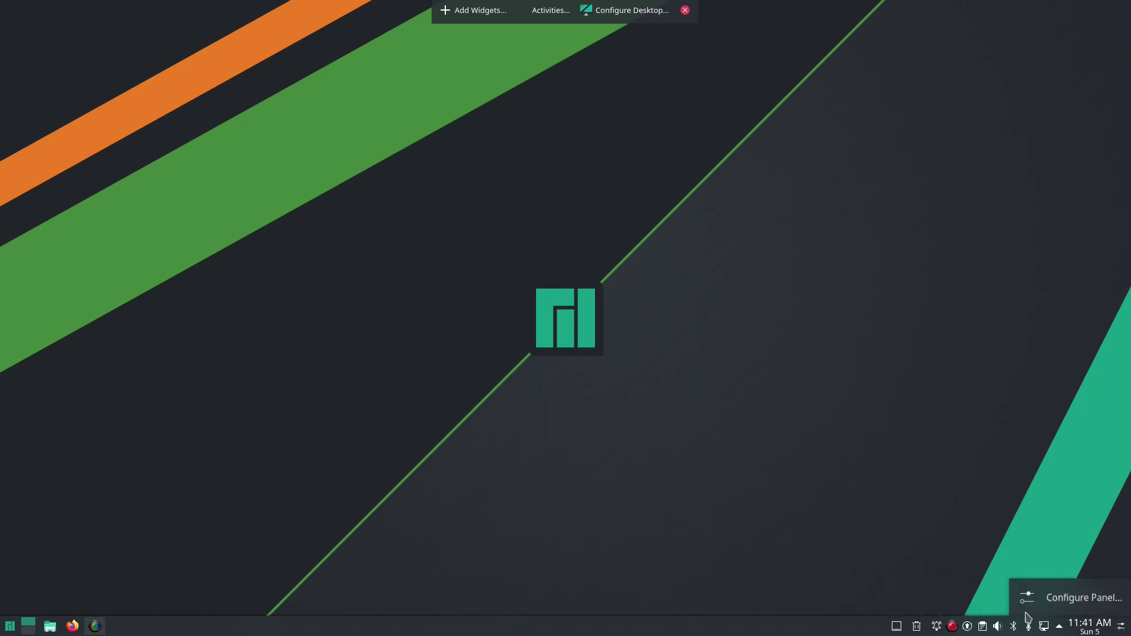
Step: Search the widget browser for 'sys' and place System Load Viewer on the bottom panel
{"action": "right_click", "coordinate": [718, 623]}
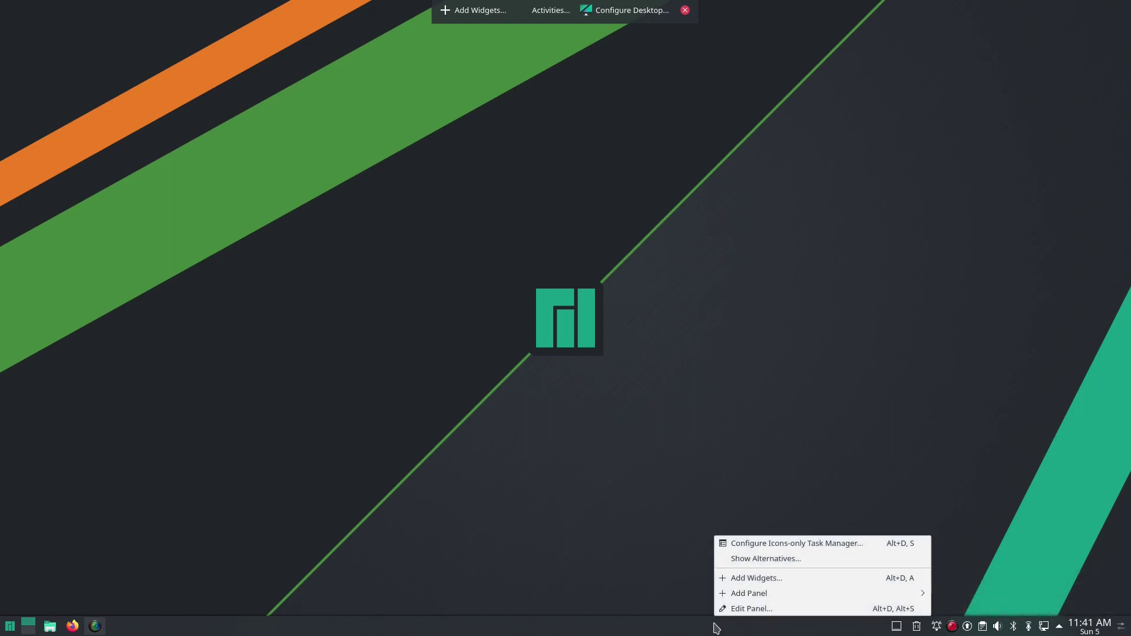
{"action": "left_click", "coordinate": [736, 575]}
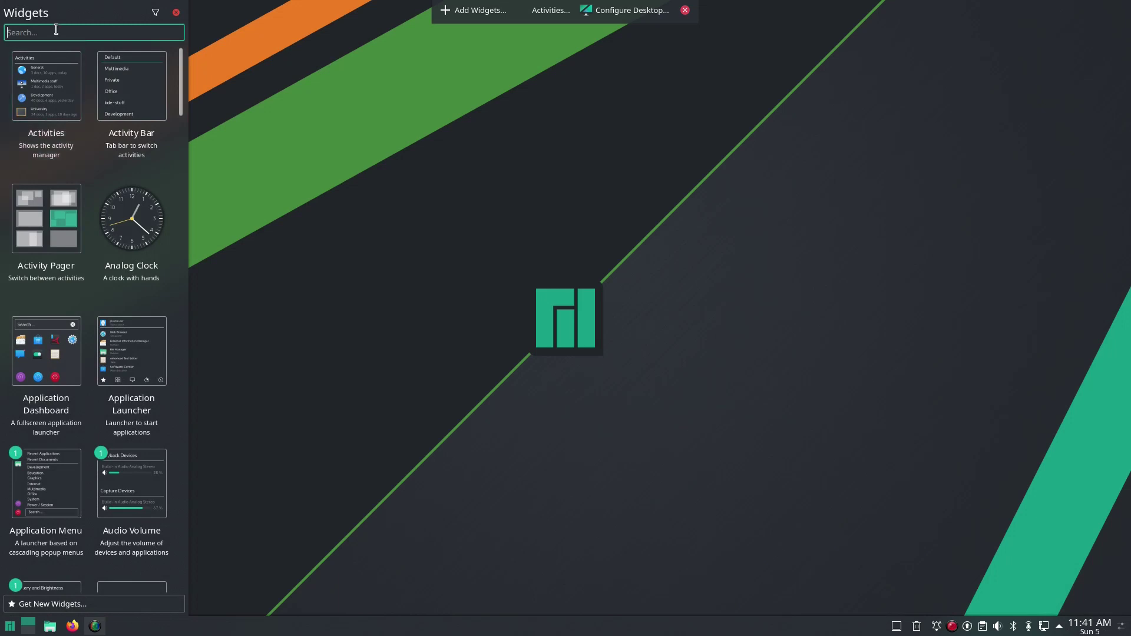
{"action": "type", "text": "ys"}
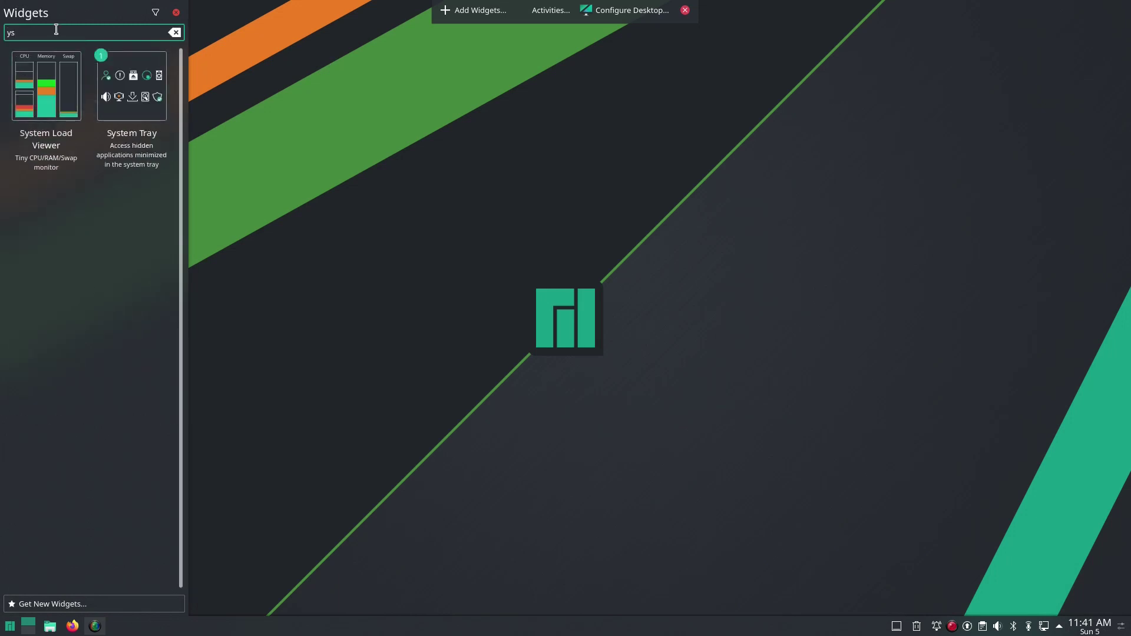
{"action": "key", "text": "BackSpace"}
{"action": "key", "text": "BackSpace"}
{"action": "type", "text": "sys"}
{"action": "left_click_drag", "start_coordinate": [46, 89], "coordinate": [856, 627]}
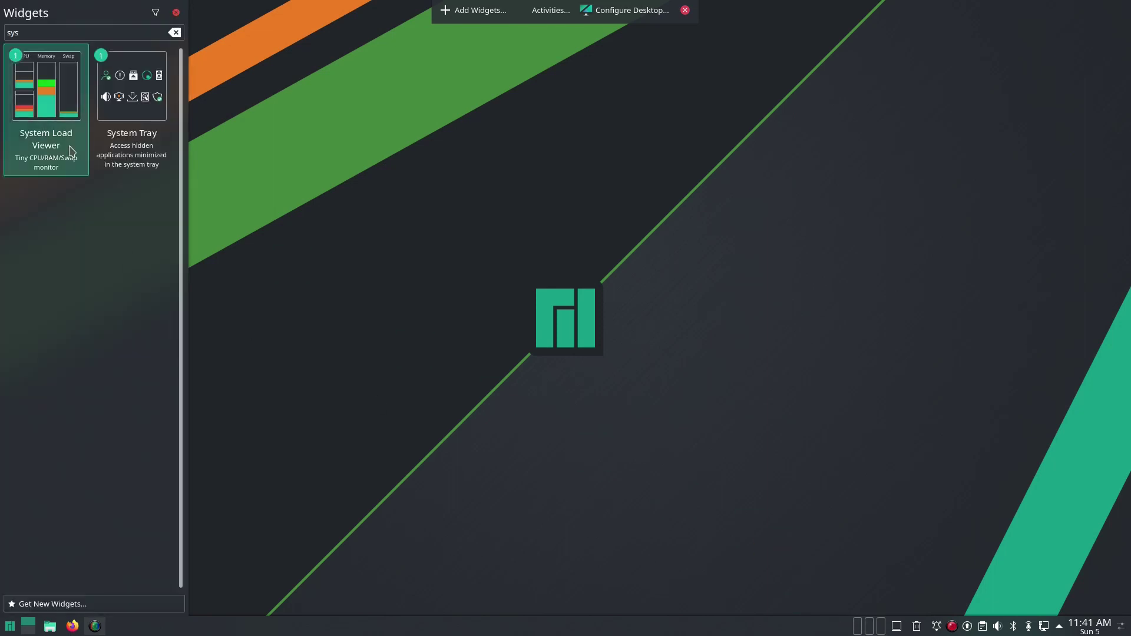
Step: Search for 'weat' and place Weather Report on the bottom panel
{"action": "double_click", "coordinate": [43, 32]}
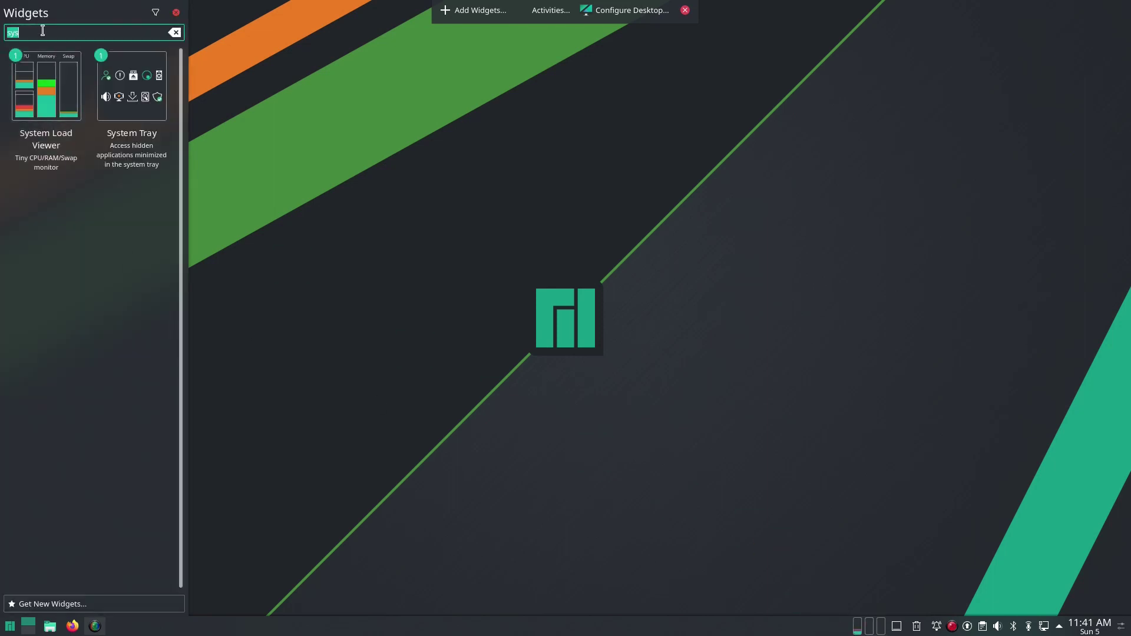
{"action": "type", "text": "weat"}
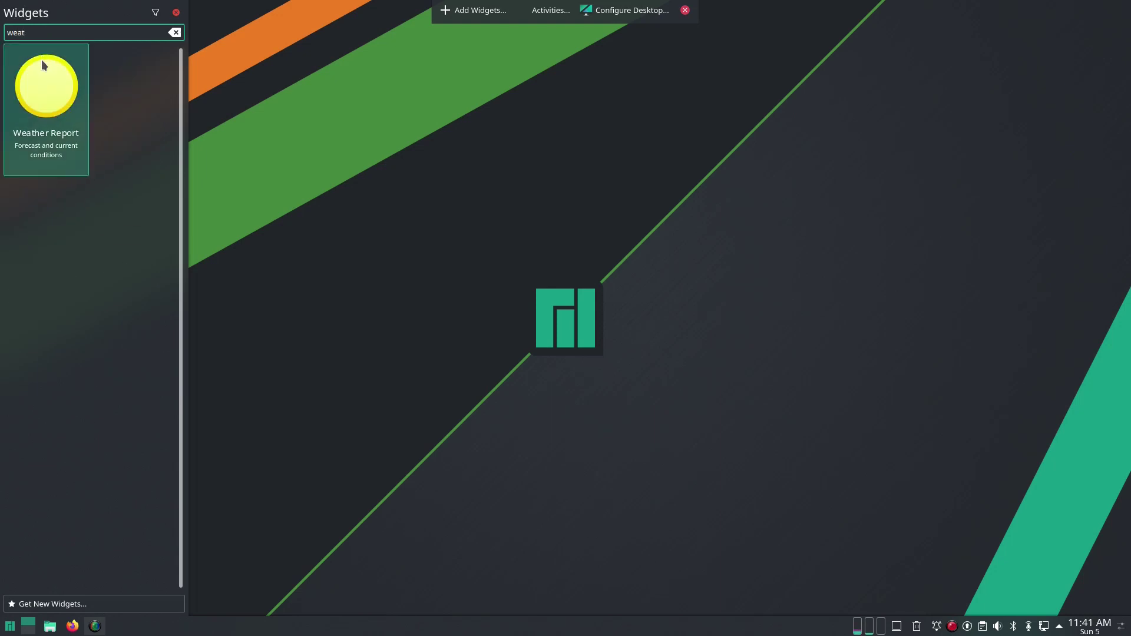
{"action": "left_click_drag", "start_coordinate": [41, 58], "coordinate": [823, 618]}
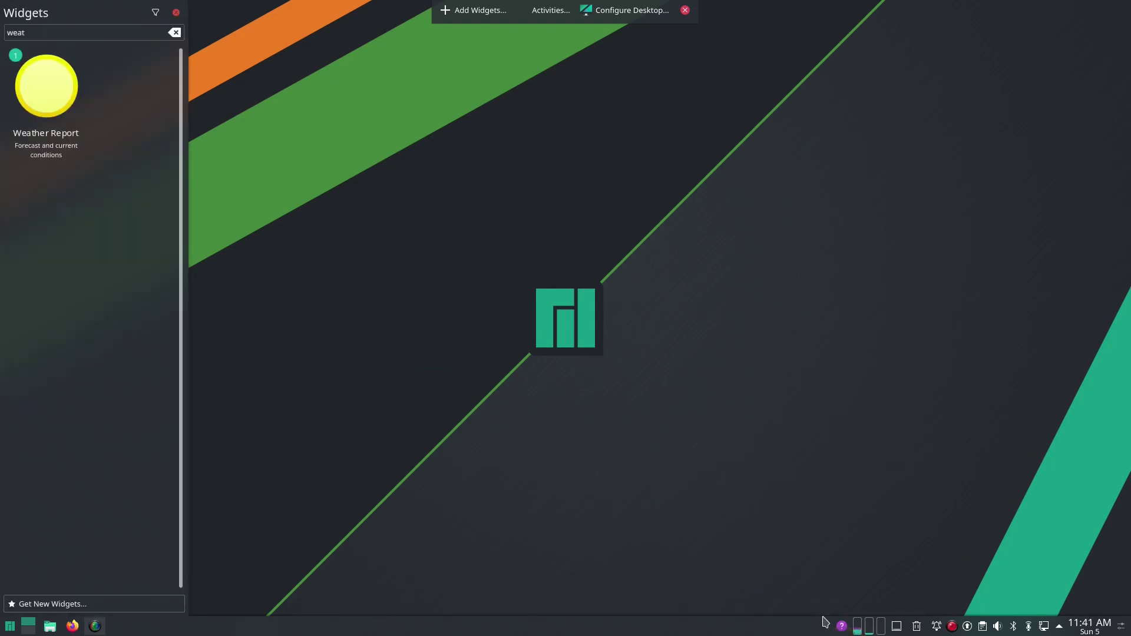
{"action": "left_click", "coordinate": [176, 12]}
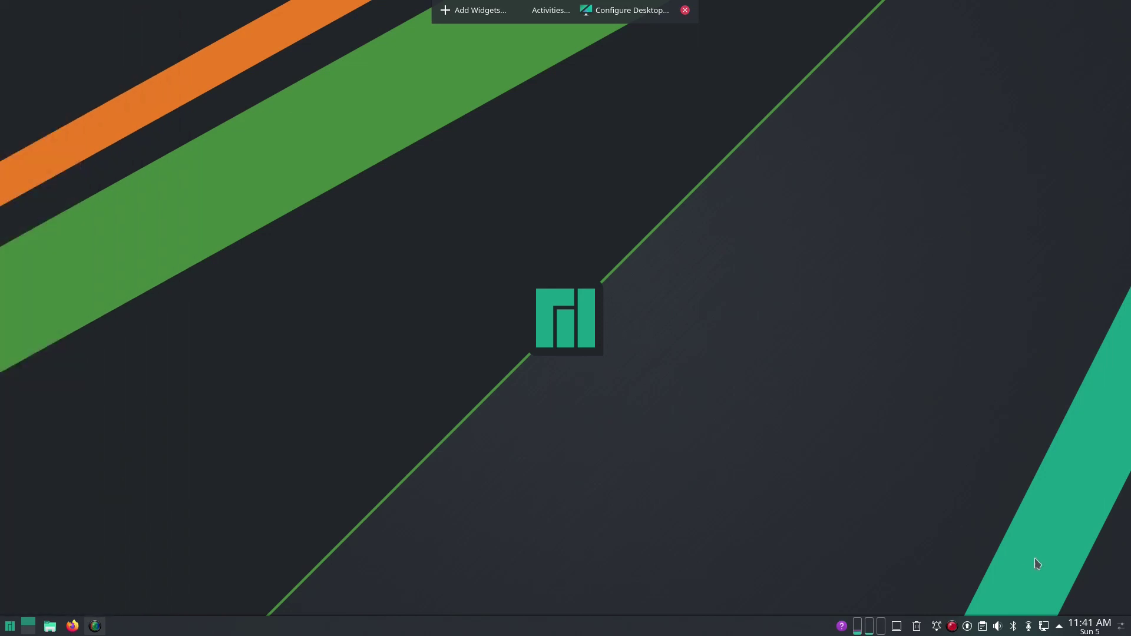
Step: Set the System Load Viewer's monitor type to Circular and apply it
{"action": "right_click", "coordinate": [868, 628]}
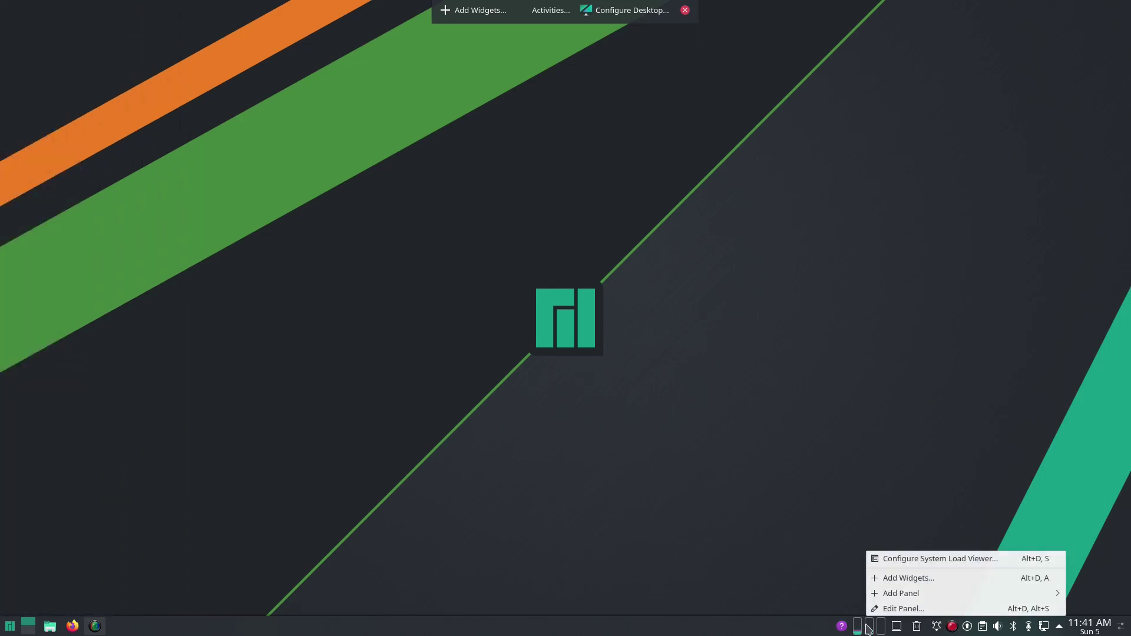
{"action": "left_click", "coordinate": [912, 560]}
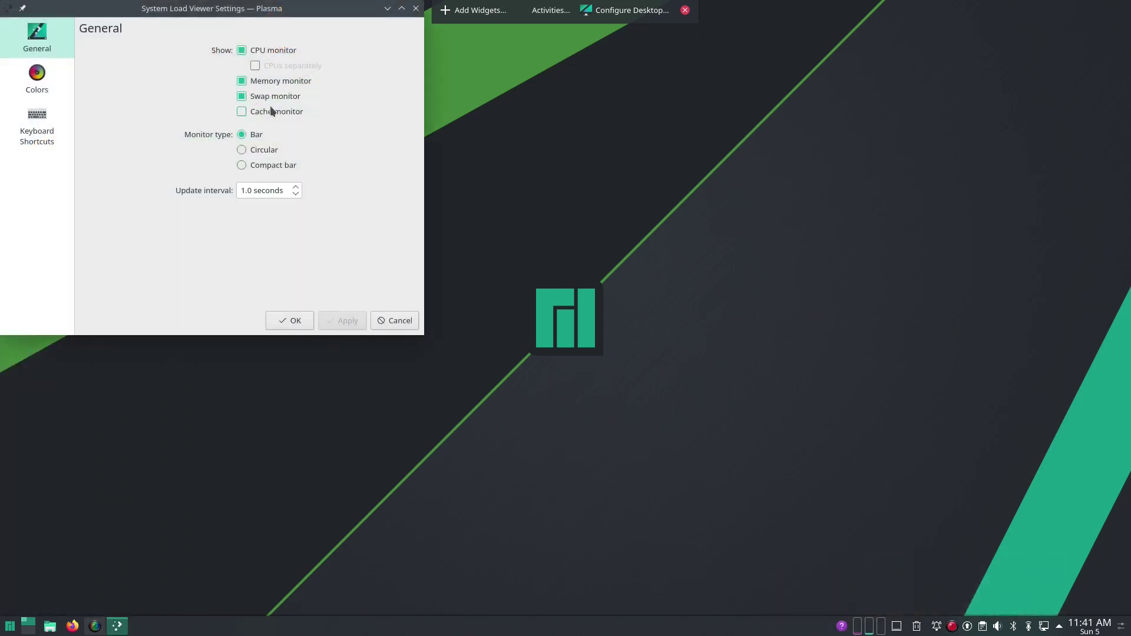
{"action": "left_click", "coordinate": [270, 147]}
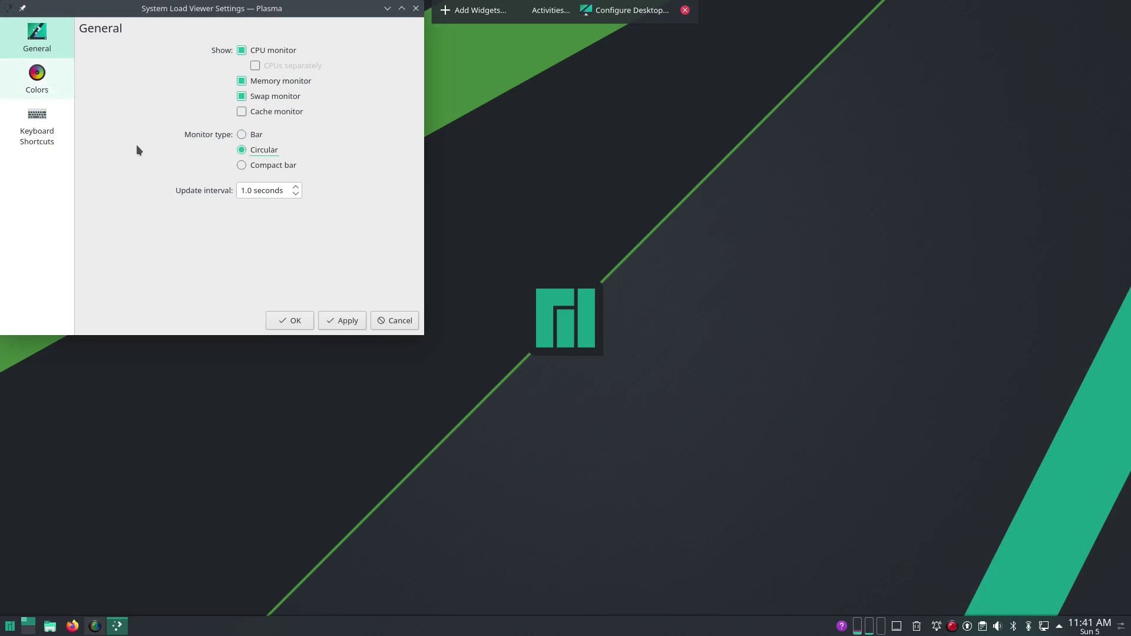
{"action": "left_click", "coordinate": [341, 320]}
{"action": "left_click", "coordinate": [35, 83]}
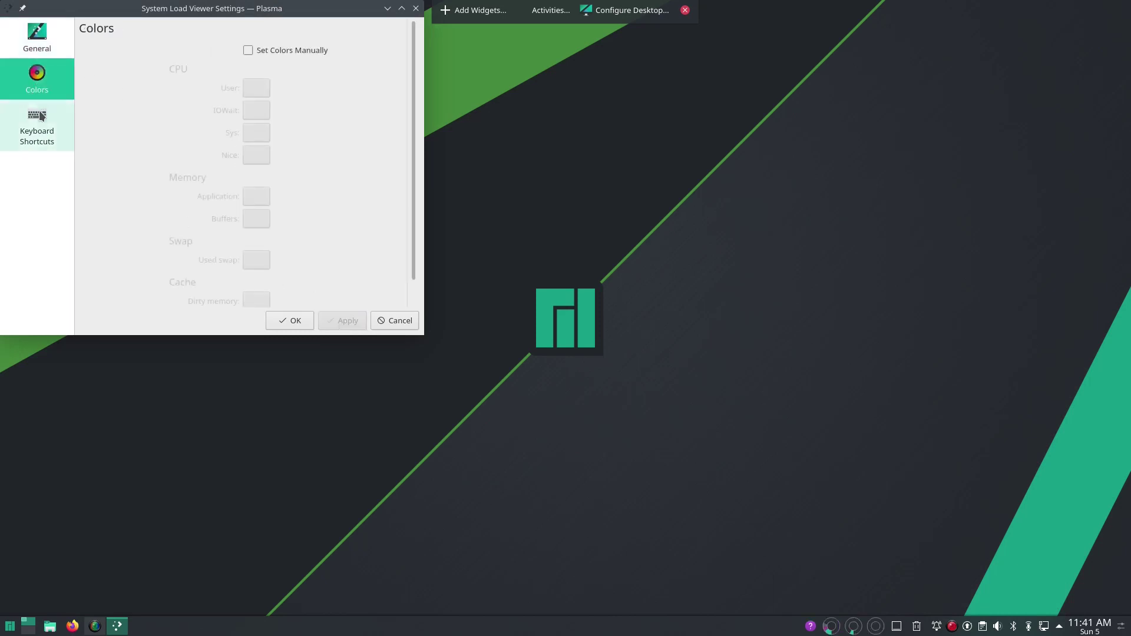
{"action": "left_click", "coordinate": [36, 127]}
{"action": "left_click", "coordinate": [30, 75]}
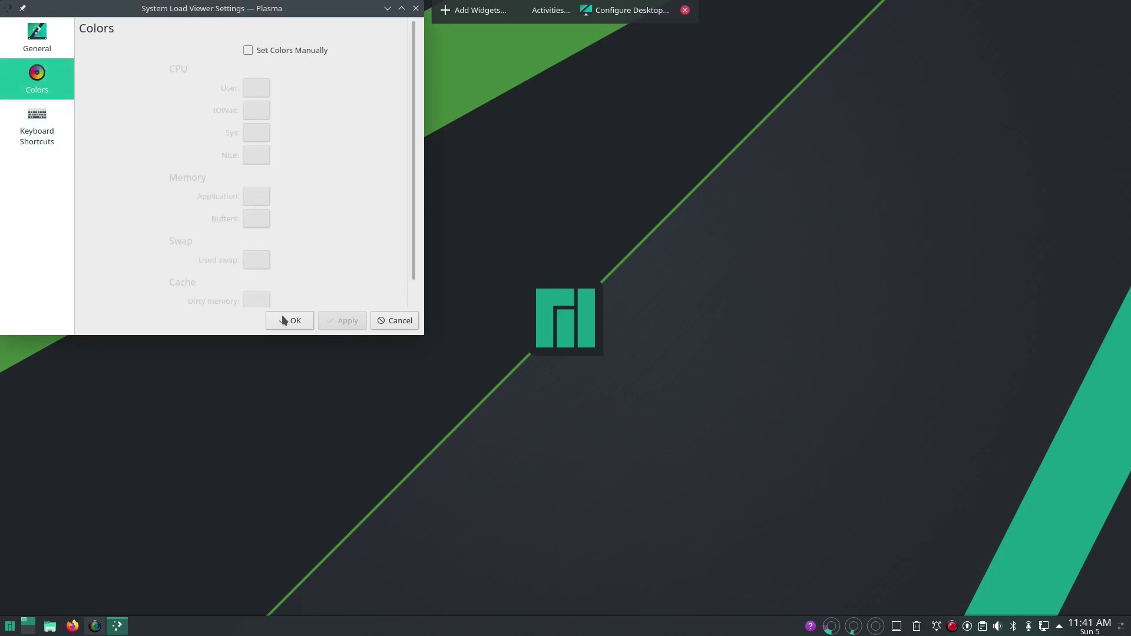
{"action": "left_click", "coordinate": [283, 320]}
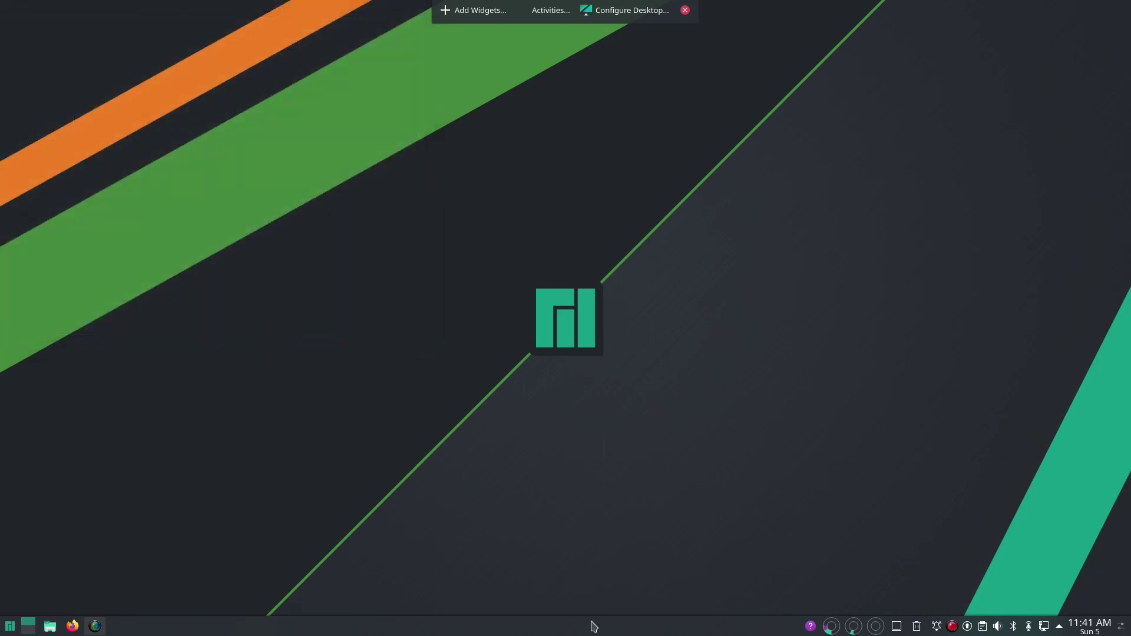
Step: Set the Weather Report location to the wetter.com station Waddinxveen and apply
{"action": "right_click", "coordinate": [811, 626]}
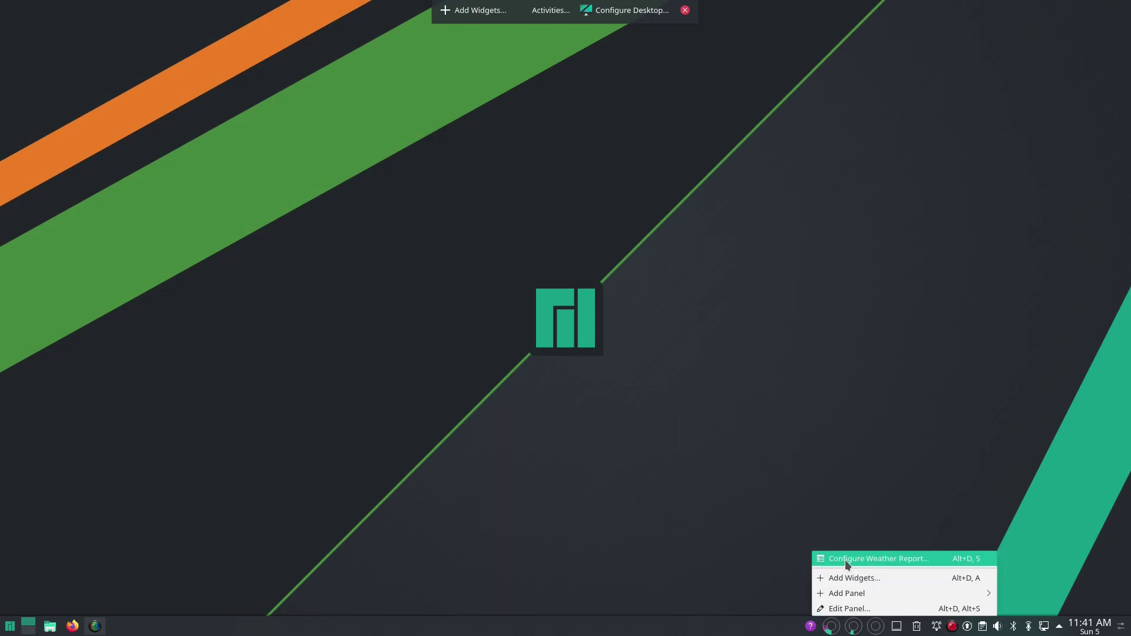
{"action": "left_click", "coordinate": [844, 559]}
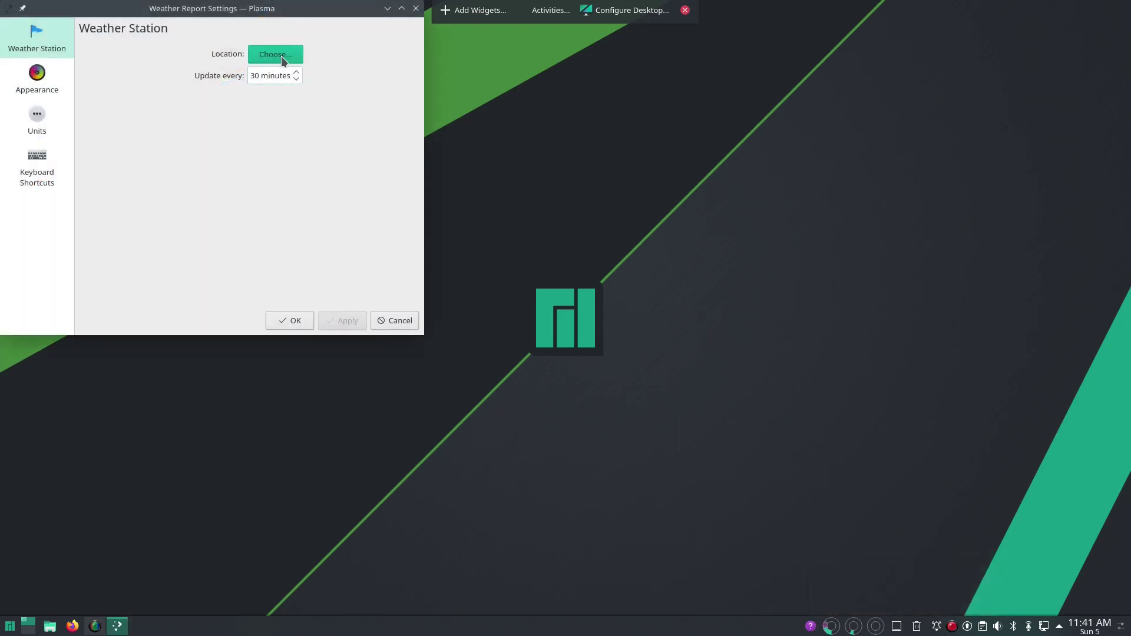
{"action": "left_click", "coordinate": [276, 54]}
{"action": "left_click", "coordinate": [286, 83]}
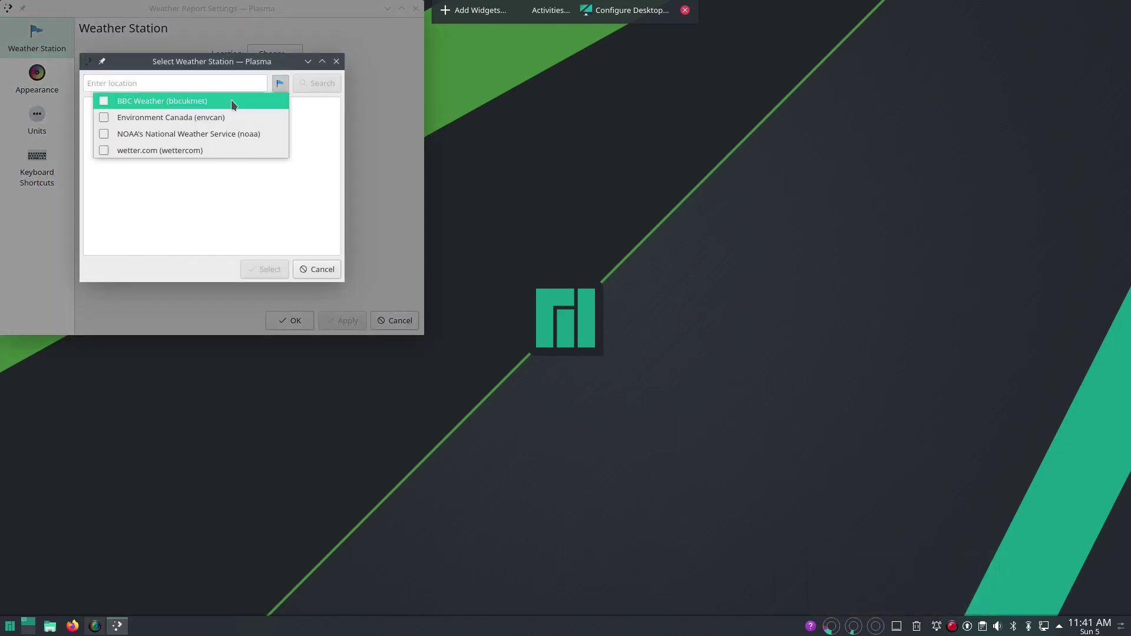
{"action": "left_click", "coordinate": [197, 151]}
{"action": "left_click", "coordinate": [157, 83]}
{"action": "type", "text": "waddinxveen"}
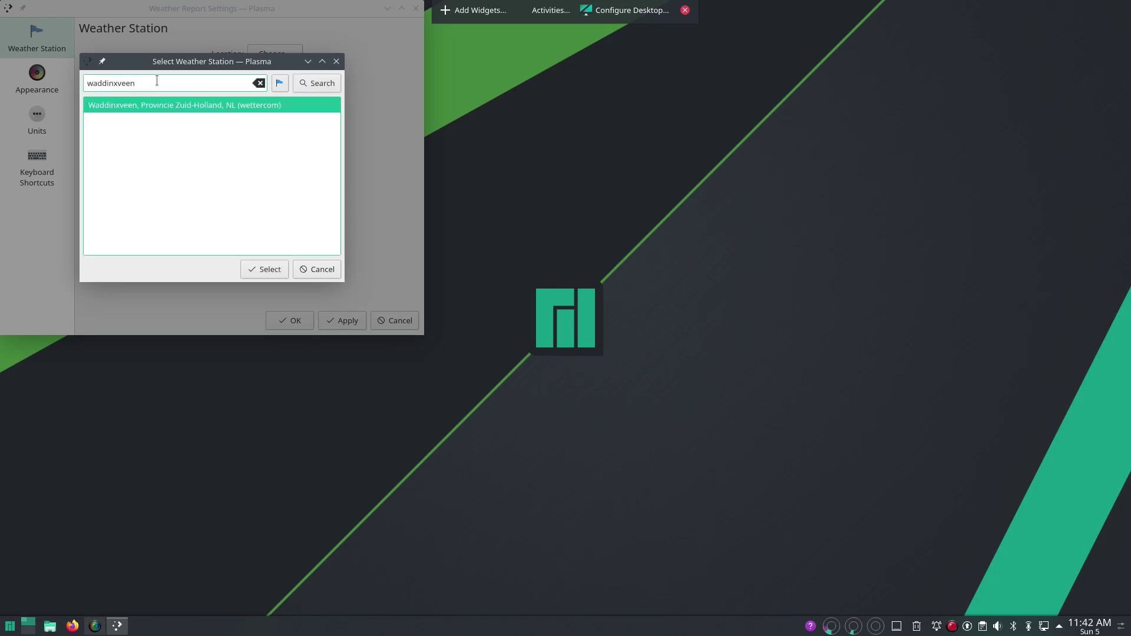
{"action": "left_click", "coordinate": [167, 109]}
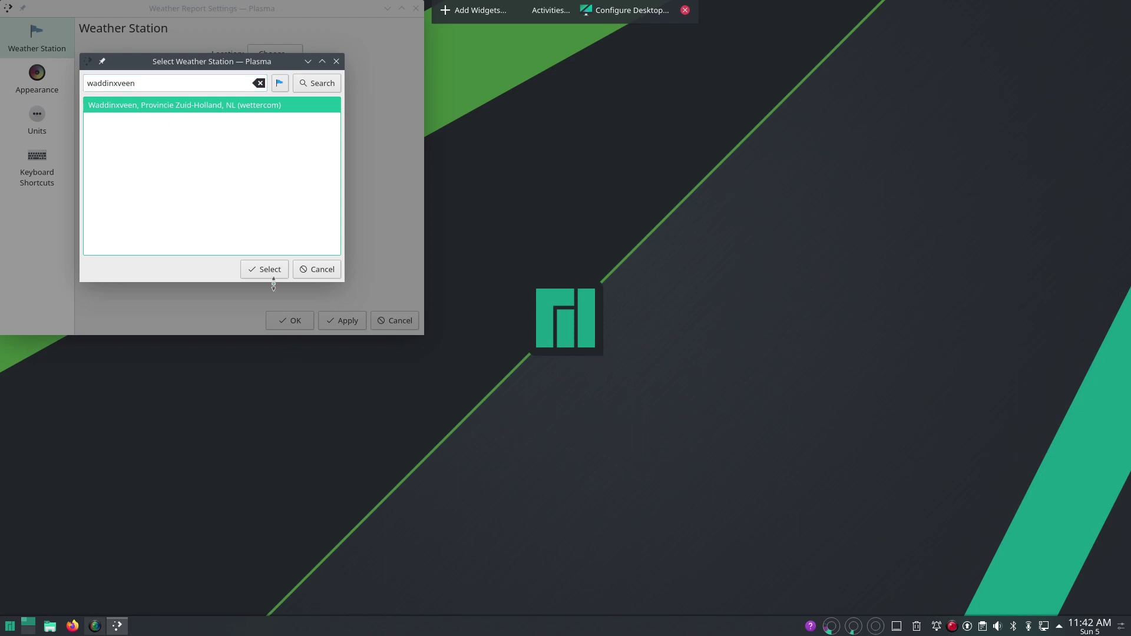
{"action": "left_click", "coordinate": [269, 274]}
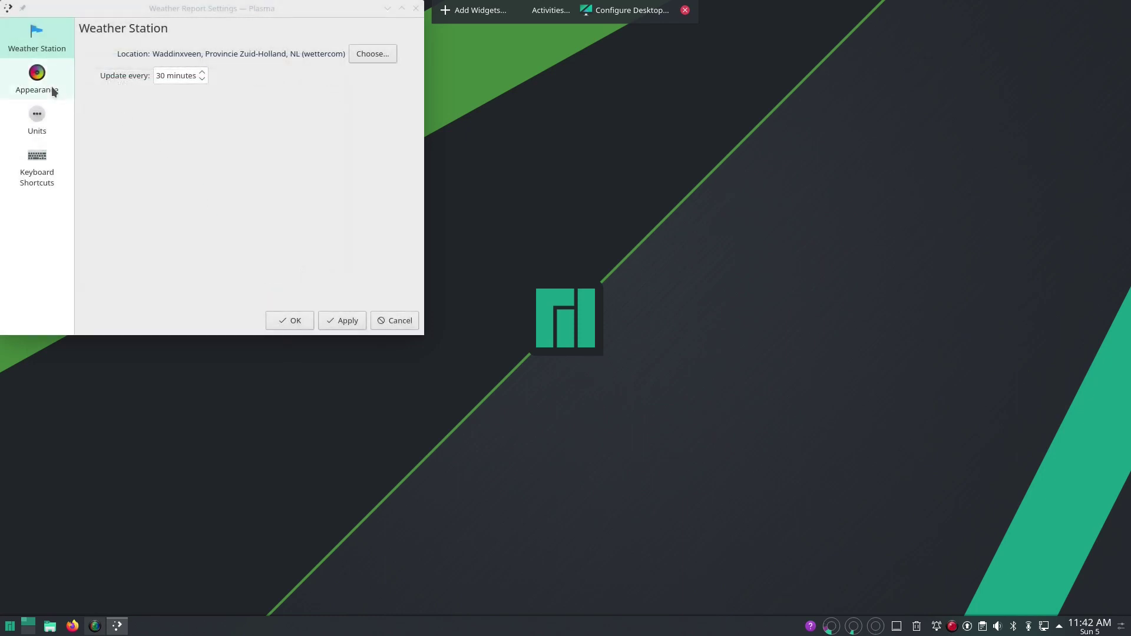
{"action": "left_click", "coordinate": [346, 326]}
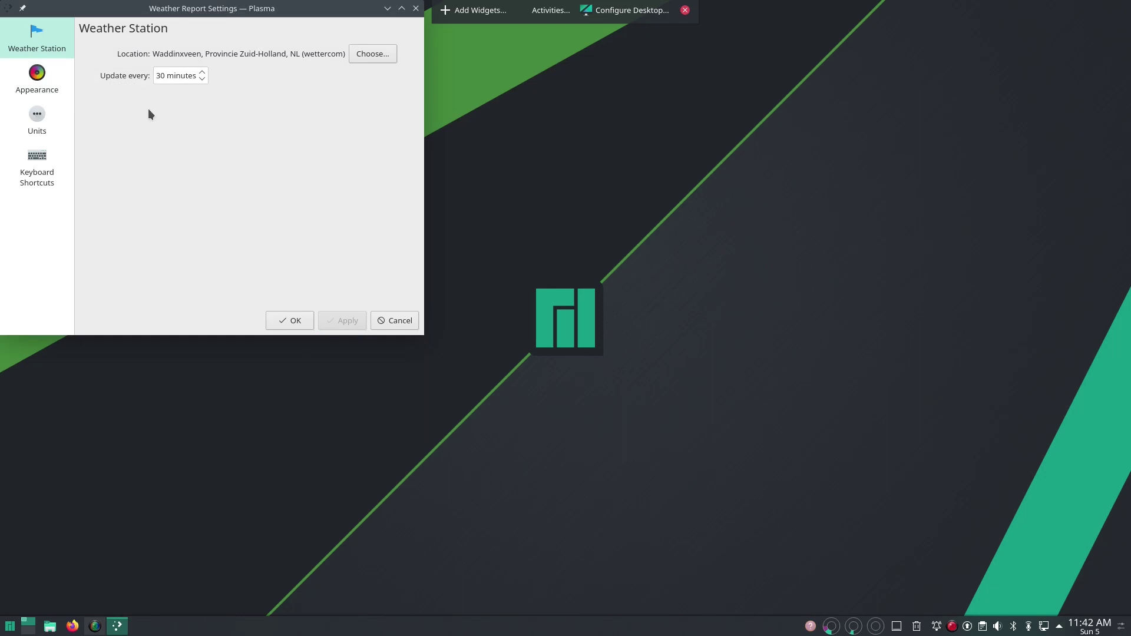
Step: Show temperature beside the icon and set units to °C, hPa, Beaufort and kilometres
{"action": "left_click", "coordinate": [44, 75]}
{"action": "left_click", "coordinate": [315, 52]}
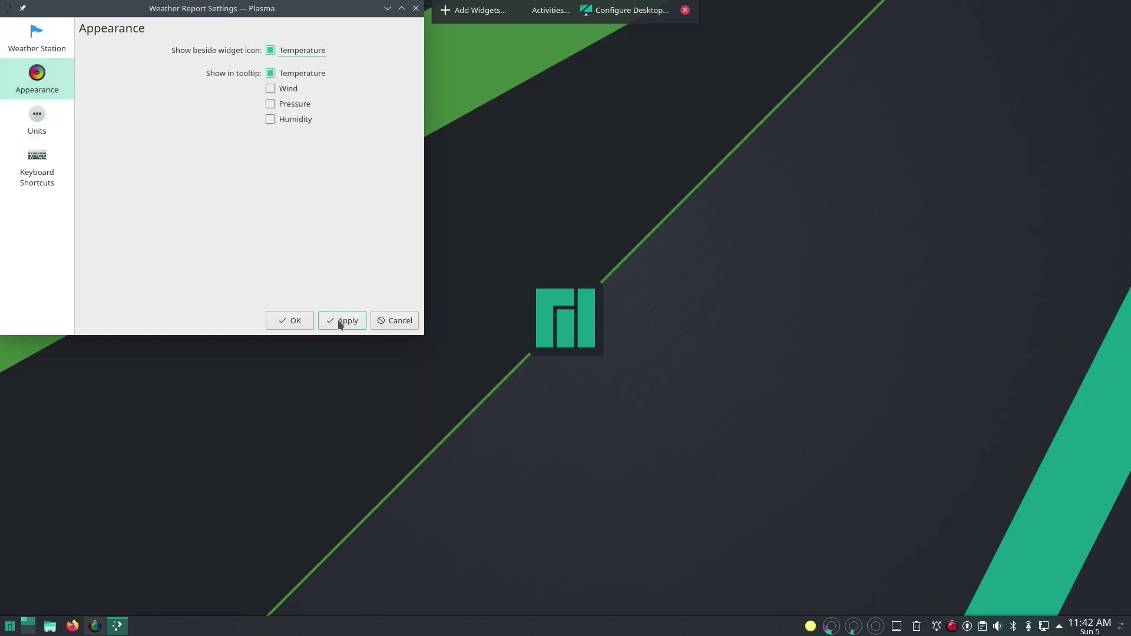
{"action": "left_click", "coordinate": [38, 122]}
{"action": "left_click", "coordinate": [254, 53]}
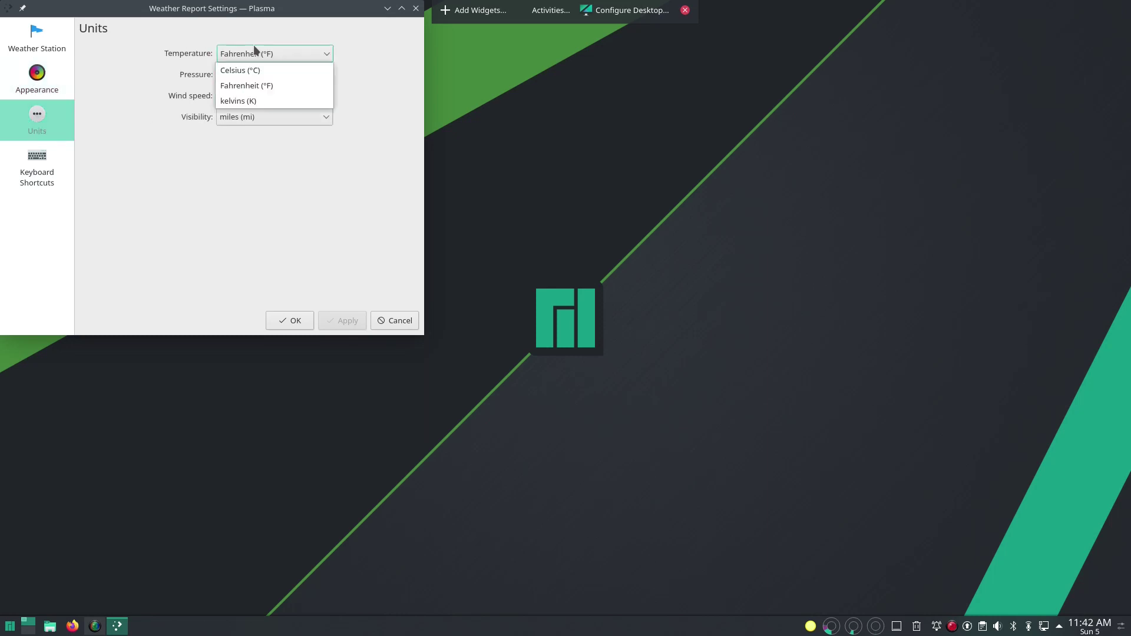
{"action": "left_click", "coordinate": [254, 69]}
{"action": "left_click", "coordinate": [258, 77]}
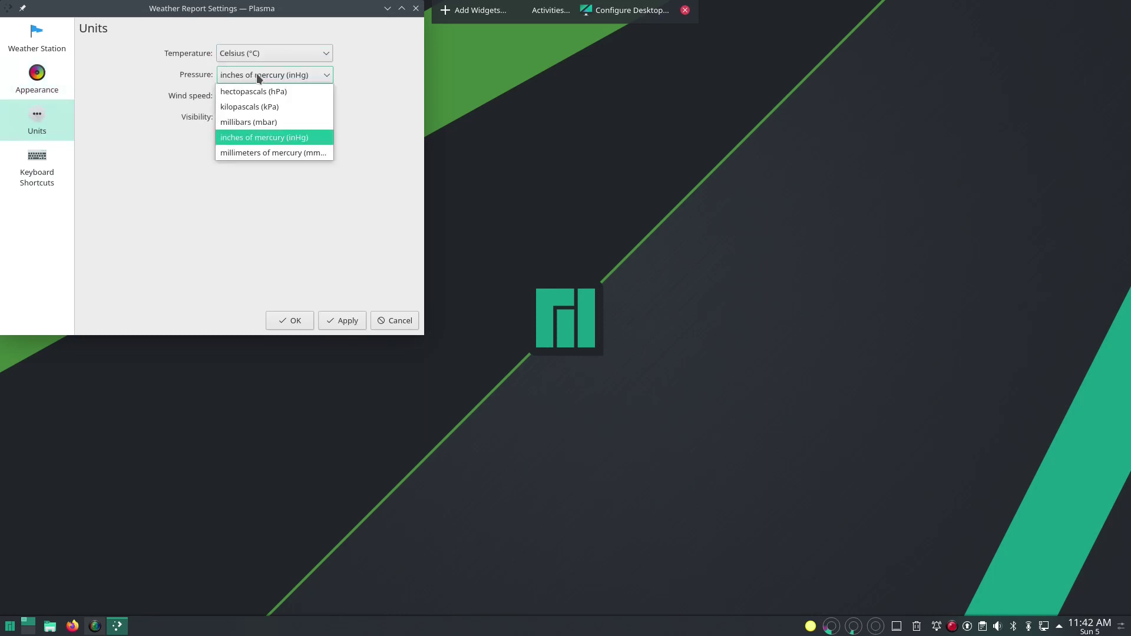
{"action": "left_click", "coordinate": [302, 93]}
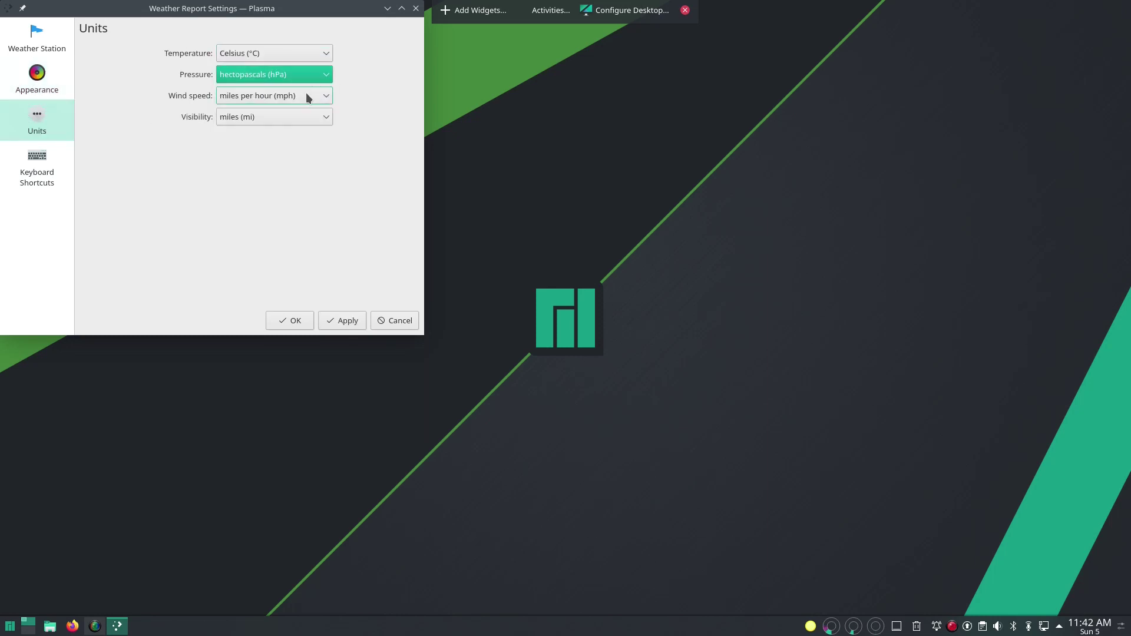
{"action": "left_click", "coordinate": [307, 97]}
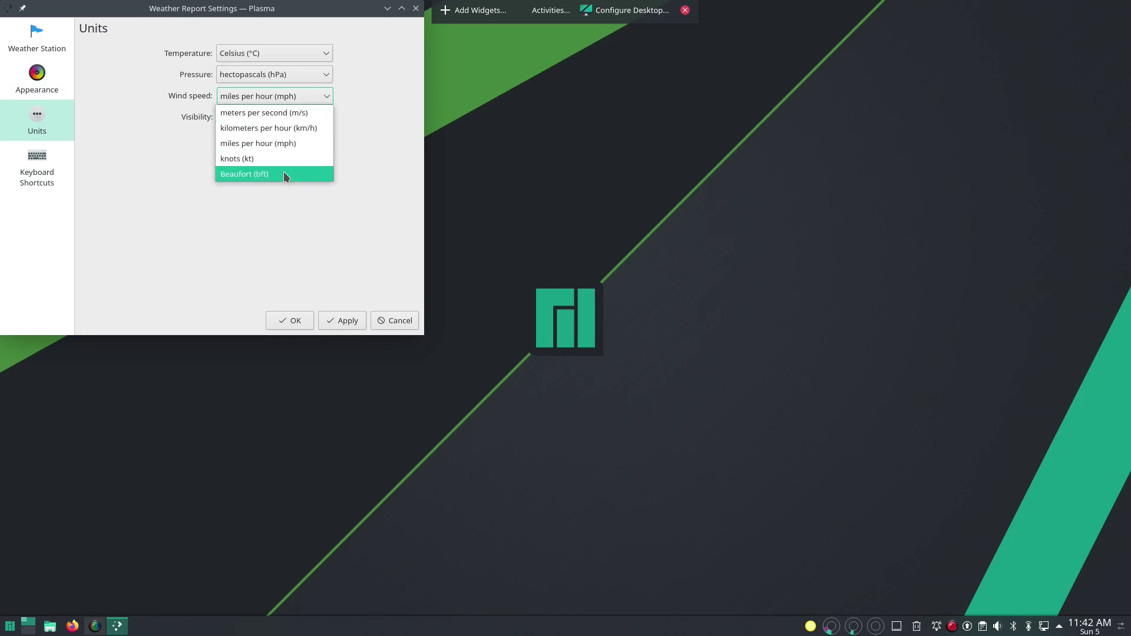
{"action": "left_click", "coordinate": [284, 172]}
{"action": "left_click", "coordinate": [288, 116]}
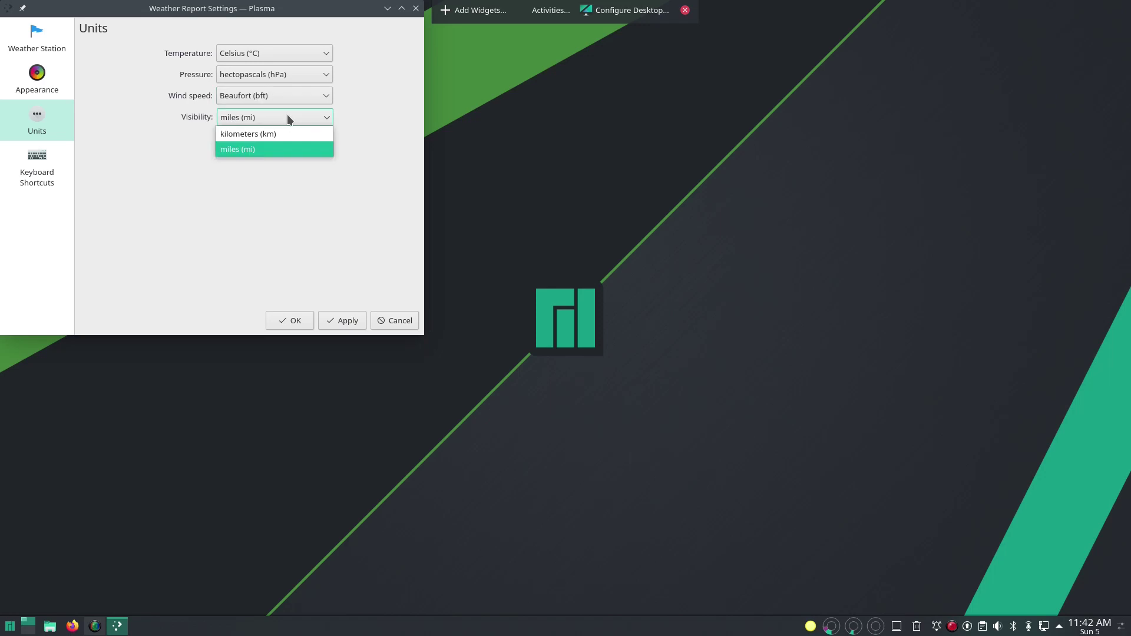
{"action": "left_click", "coordinate": [279, 131]}
{"action": "left_click", "coordinate": [295, 323]}
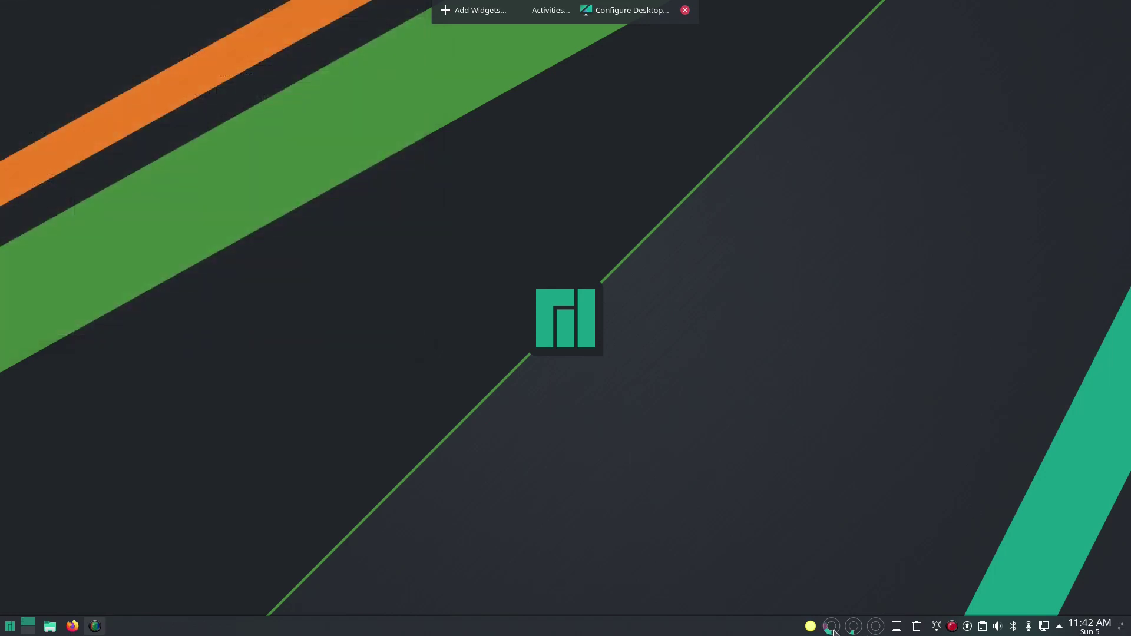
Step: Drag the Pager widget from the panel's left end to beside the system tray
{"action": "mouse_move", "coordinate": [833, 631]}
{"action": "left_click", "coordinate": [1121, 625]}
{"action": "mouse_move", "coordinate": [27, 624]}
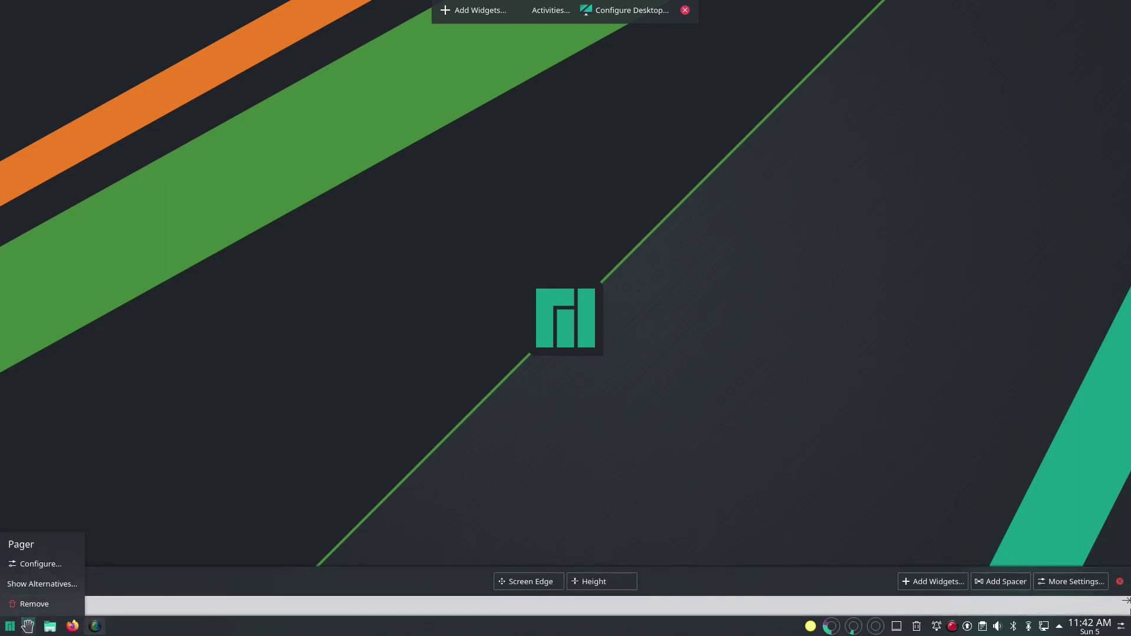
{"action": "left_click_drag", "start_coordinate": [28, 625], "coordinate": [878, 628]}
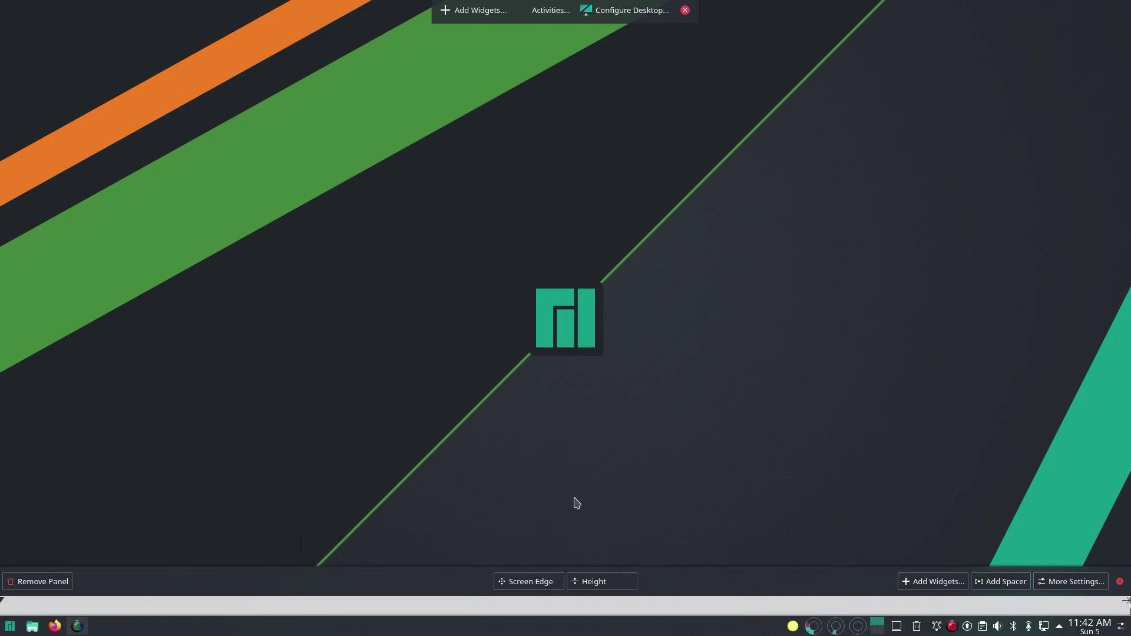
{"action": "left_click", "coordinate": [878, 503]}
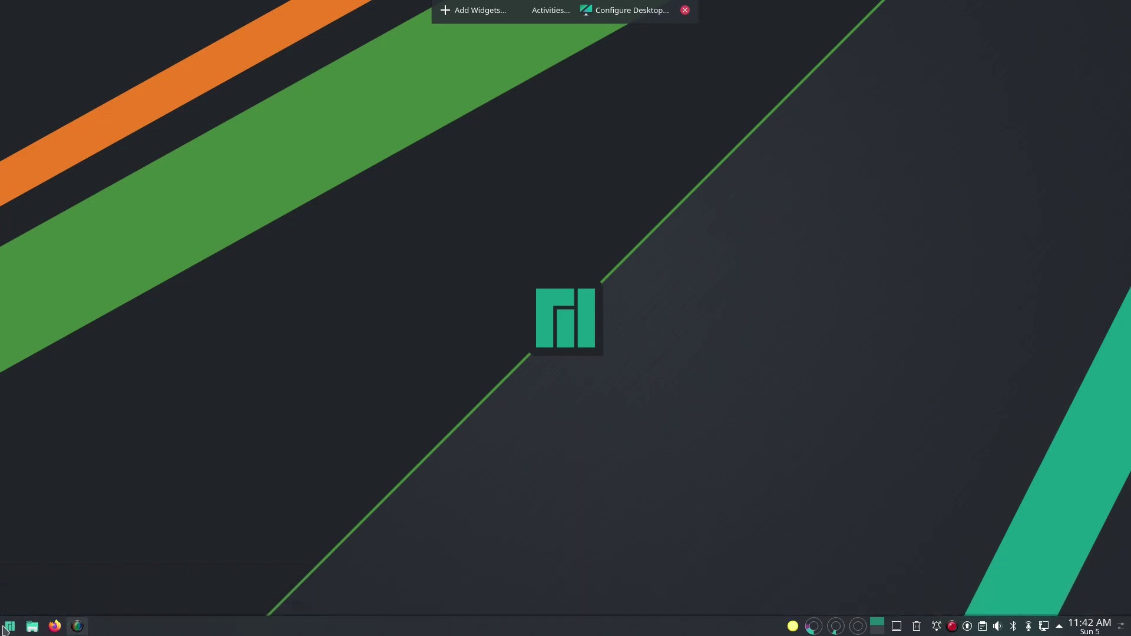
Step: Add Konsole from the application launcher to the panel as a launcher
{"action": "left_click", "coordinate": [9, 626]}
{"action": "right_click", "coordinate": [16, 450]}
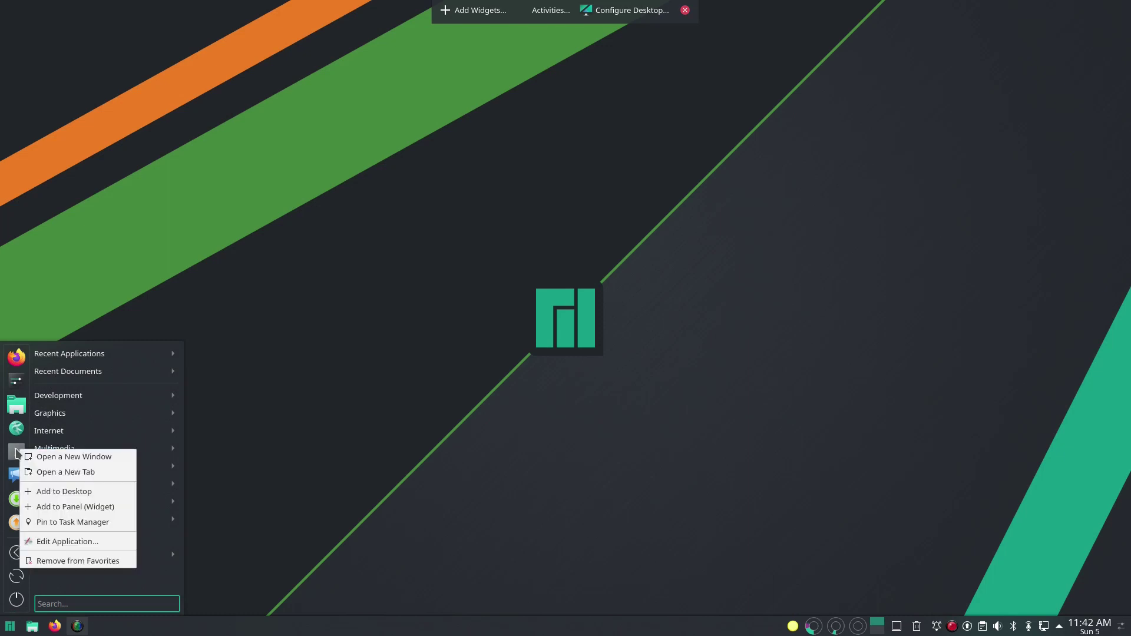
{"action": "left_click", "coordinate": [66, 507]}
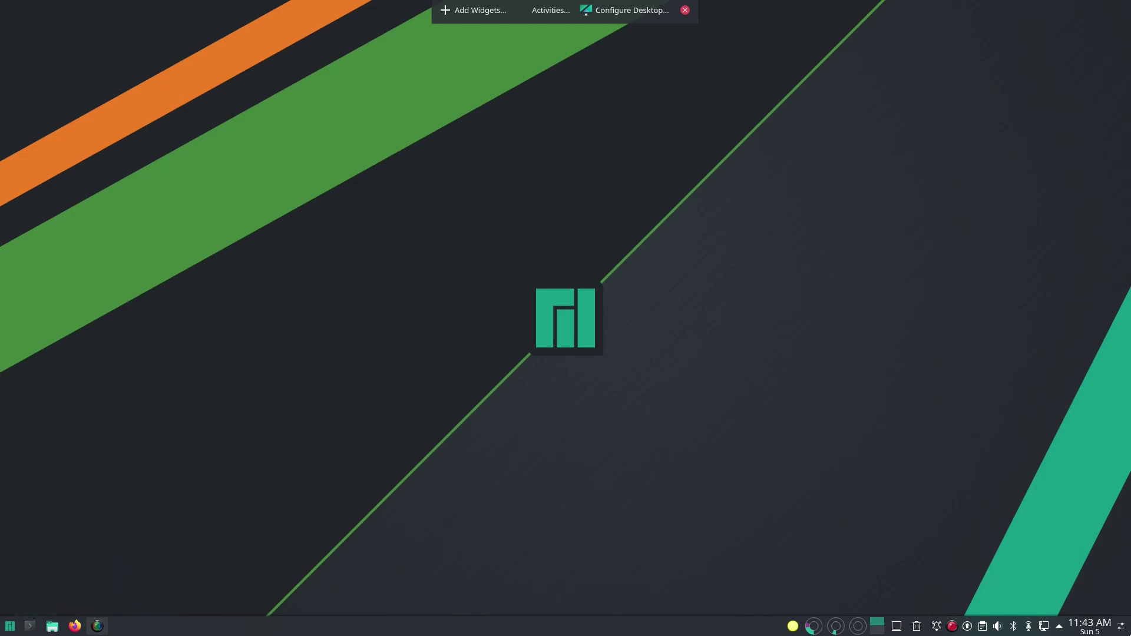
Step: Position the Konsole launcher just before the Dolphin file manager icon on the panel
{"action": "left_click", "coordinate": [1122, 627]}
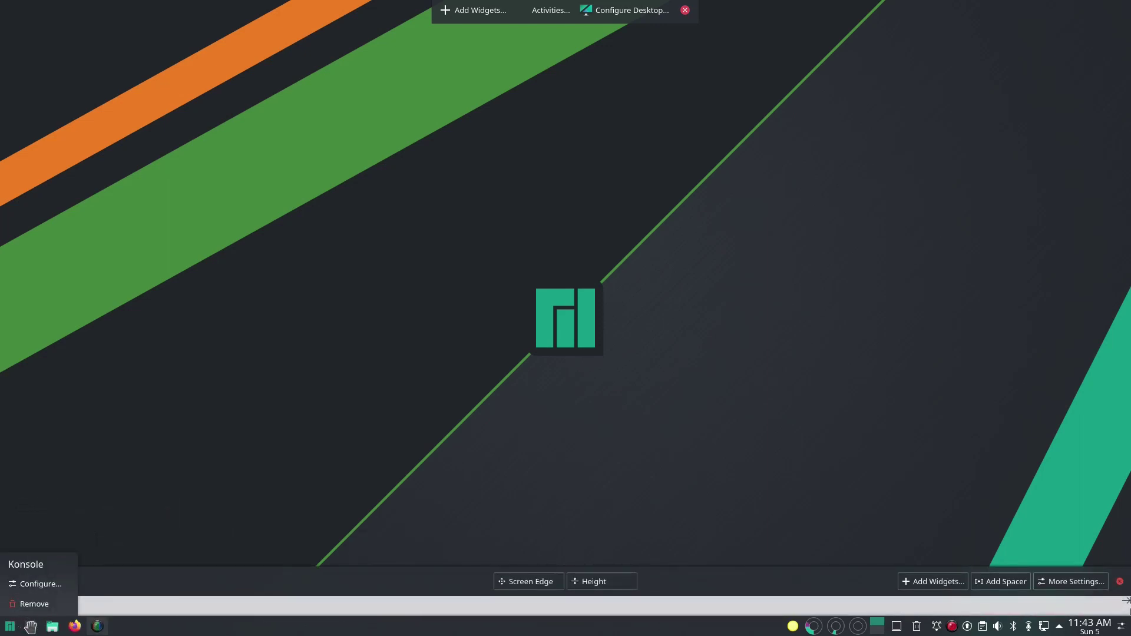
{"action": "left_click_drag", "start_coordinate": [30, 626], "coordinate": [77, 629]}
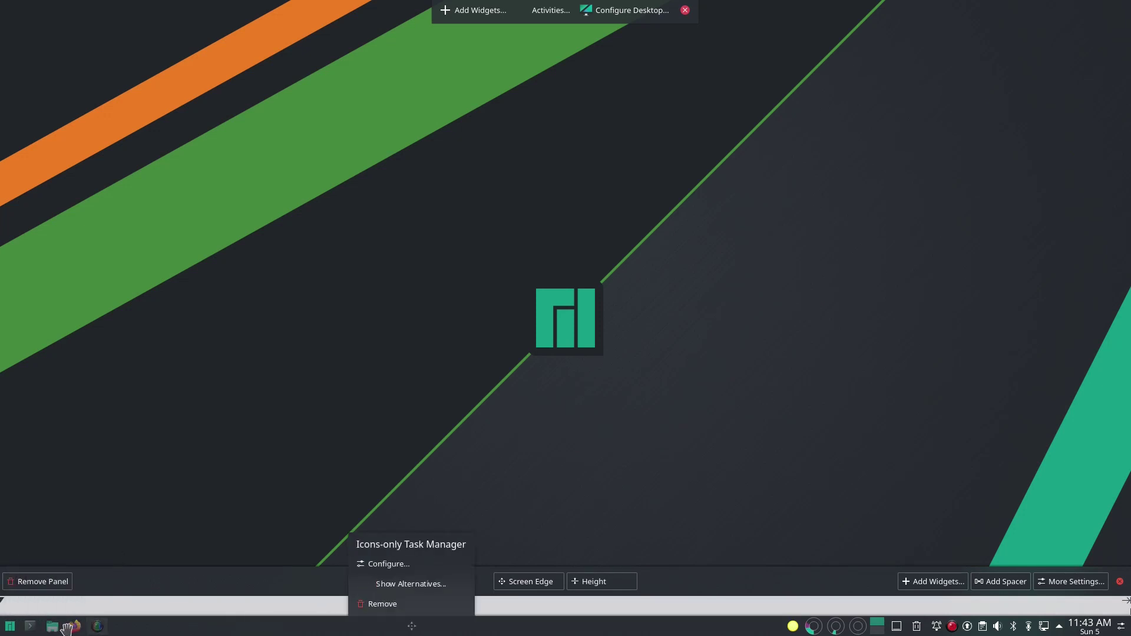
{"action": "mouse_move", "coordinate": [29, 624]}
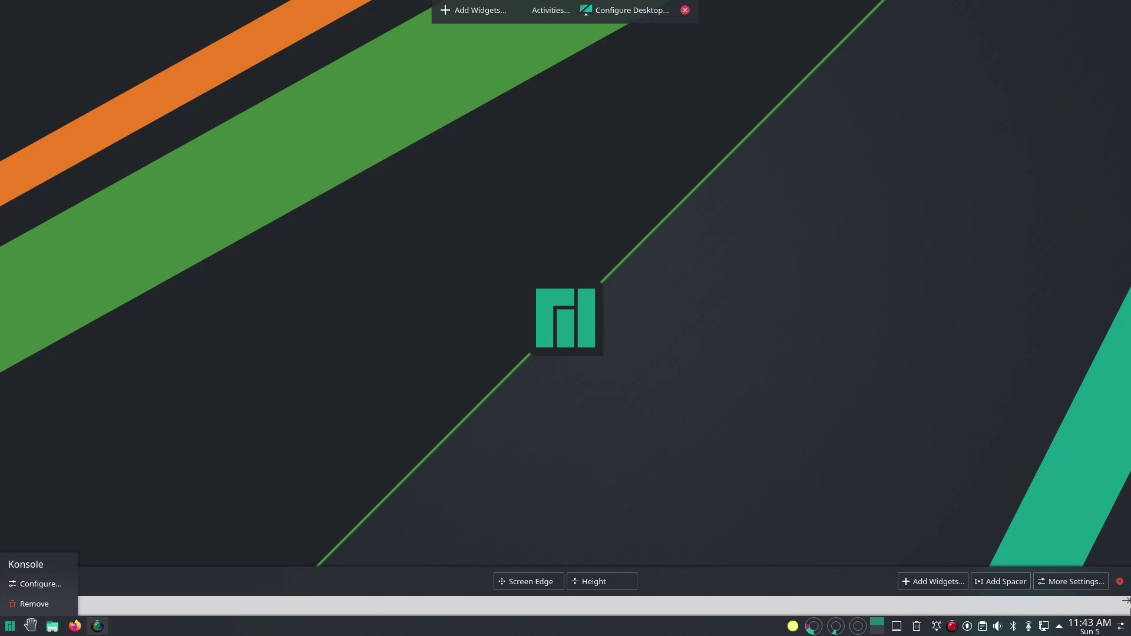
{"action": "left_click_drag", "start_coordinate": [27, 625], "coordinate": [124, 575]}
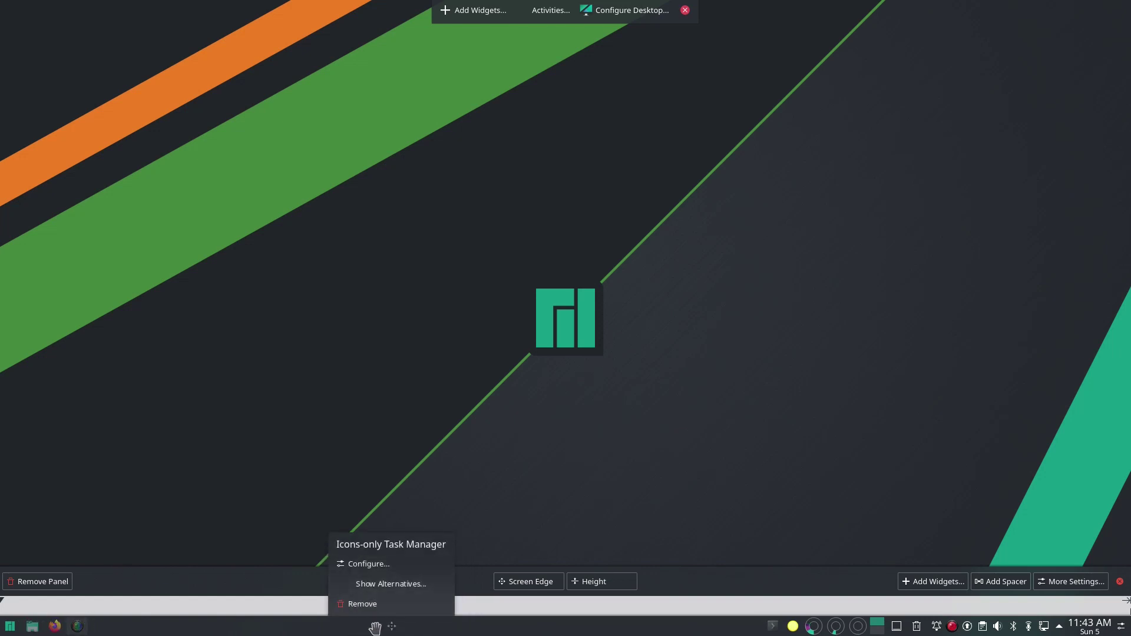
{"action": "mouse_move", "coordinate": [774, 629]}
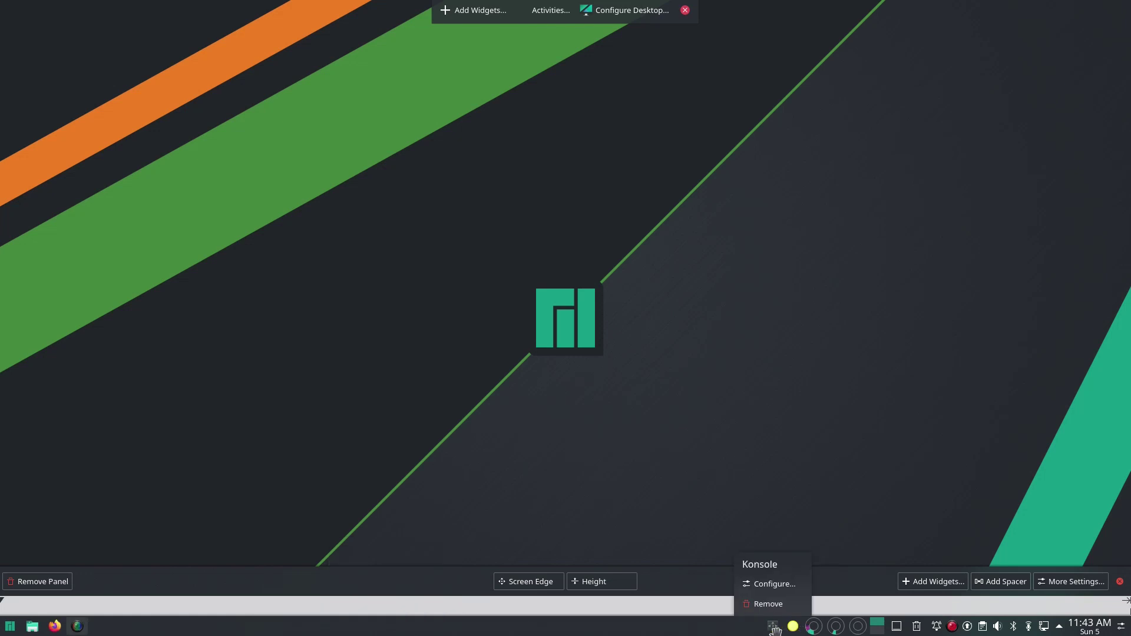
{"action": "left_click_drag", "start_coordinate": [774, 629], "coordinate": [117, 619]}
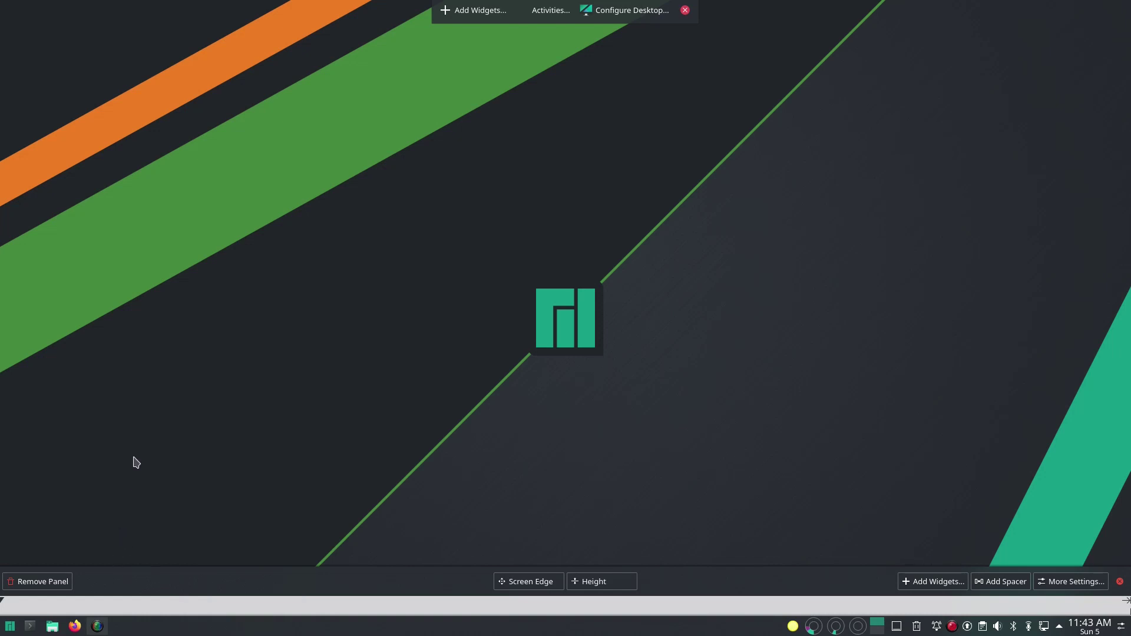
{"action": "left_click", "coordinate": [184, 462]}
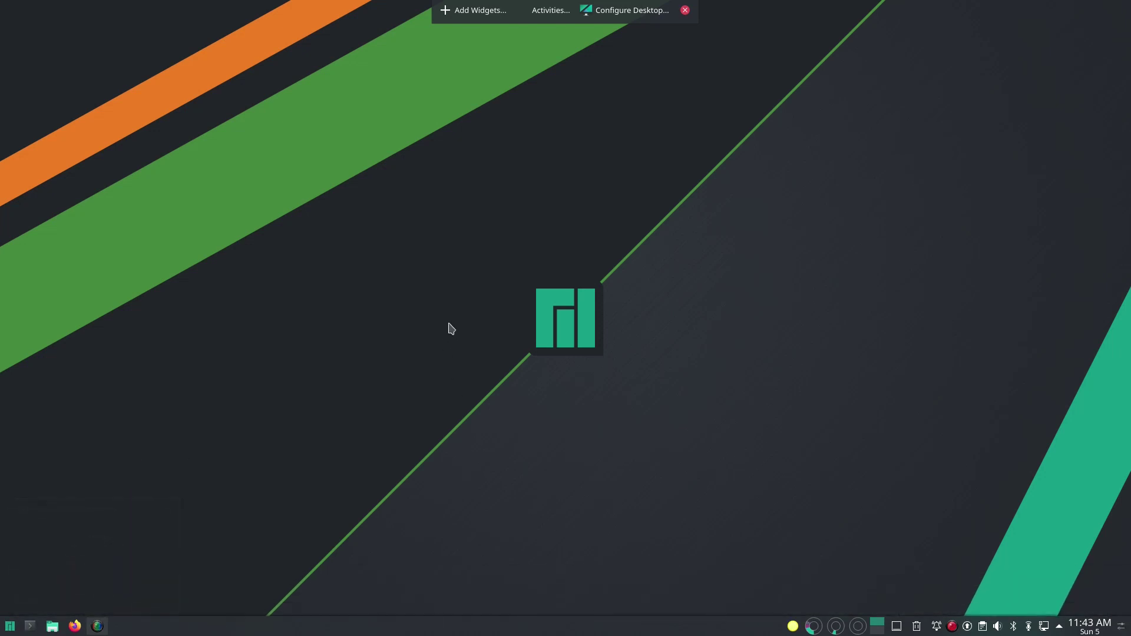
{"action": "left_click", "coordinate": [685, 10]}
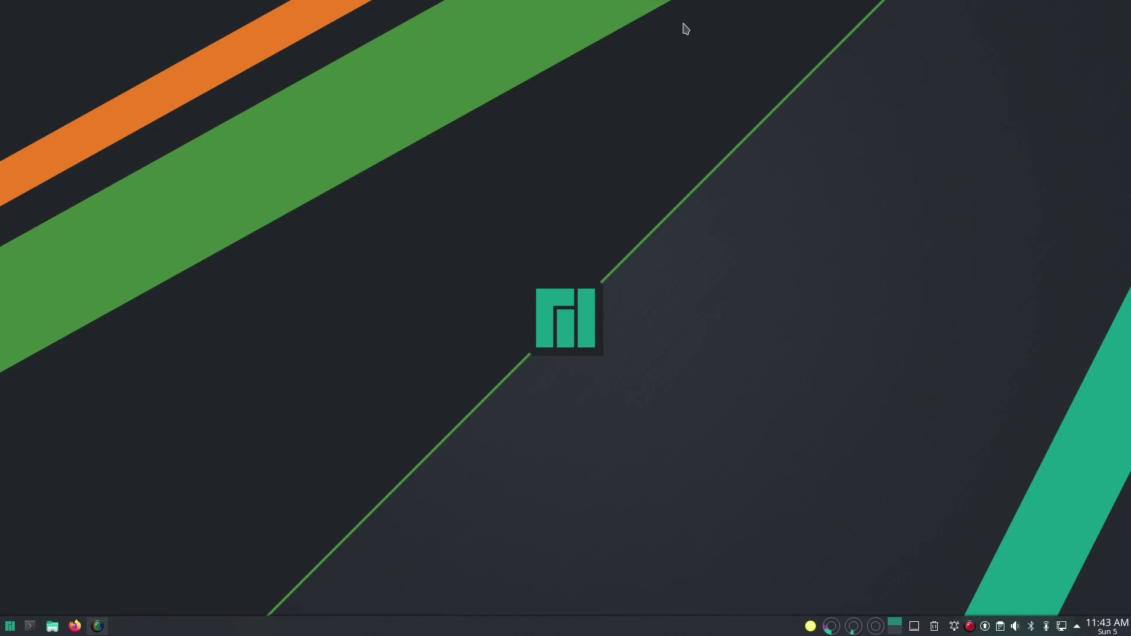
Step: From Configure Desktop's Wallpaper page, bring up the Get New Wallpapers download window
{"action": "right_click", "coordinate": [593, 228]}
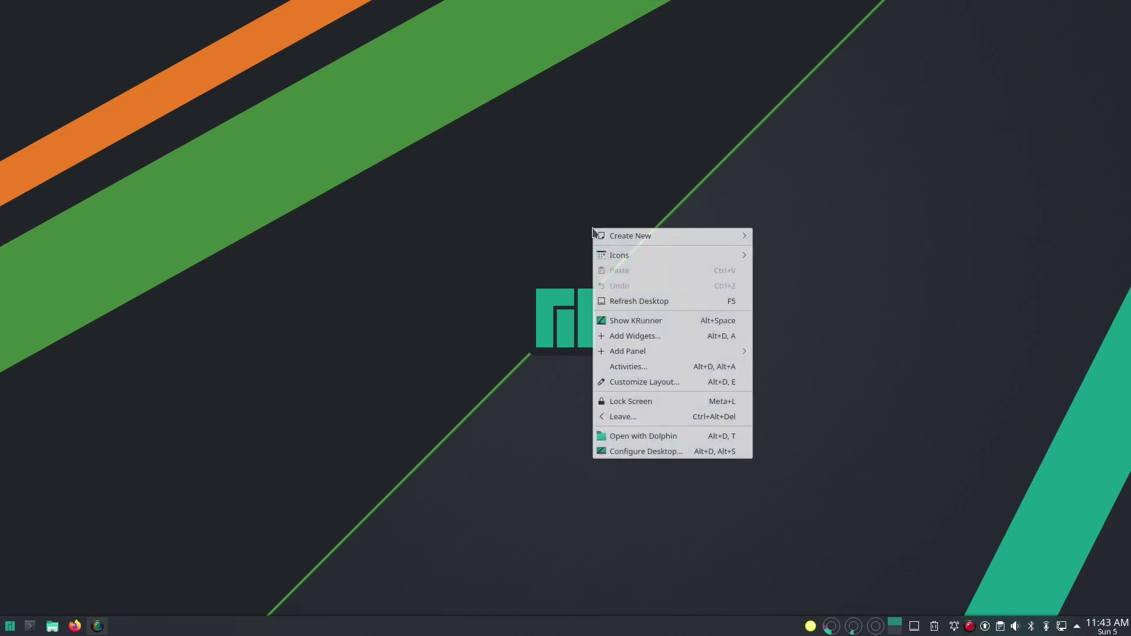
{"action": "left_click", "coordinate": [647, 452]}
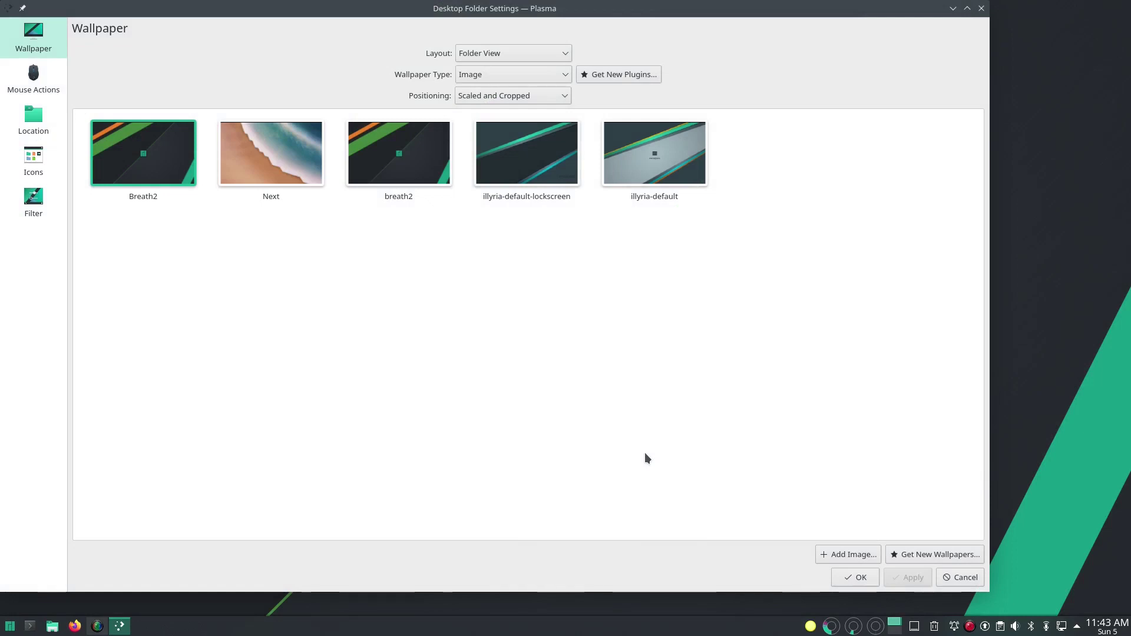
{"action": "left_click", "coordinate": [948, 555]}
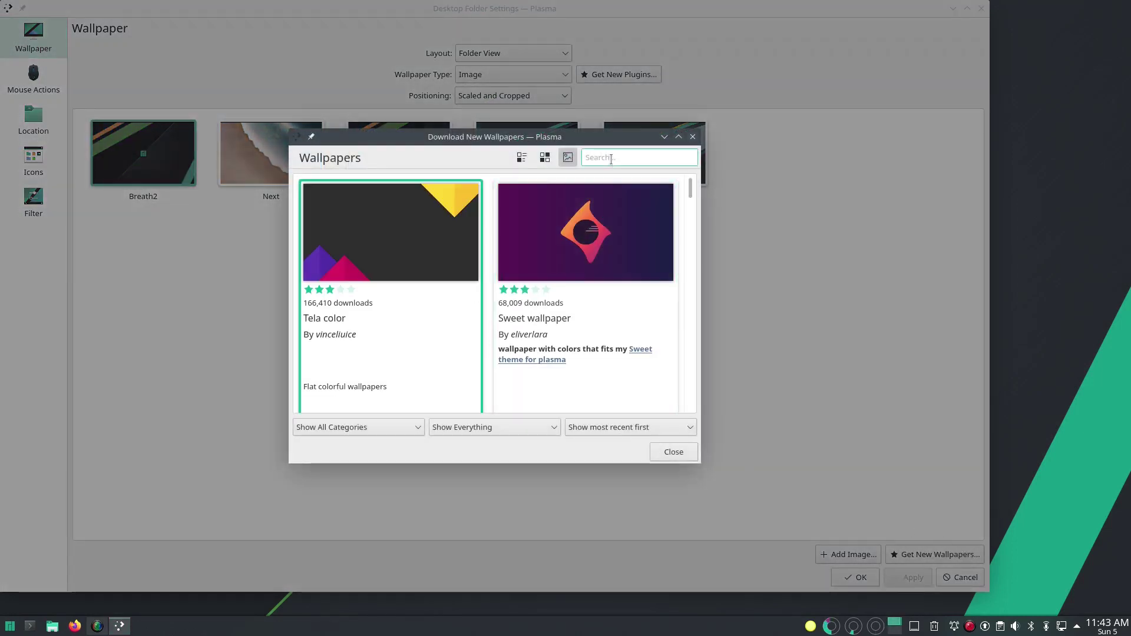
Step: Filter the wallpaper list with 'l', maximize the window, and install TheUnknownLinux3
{"action": "type", "text": "linux"}
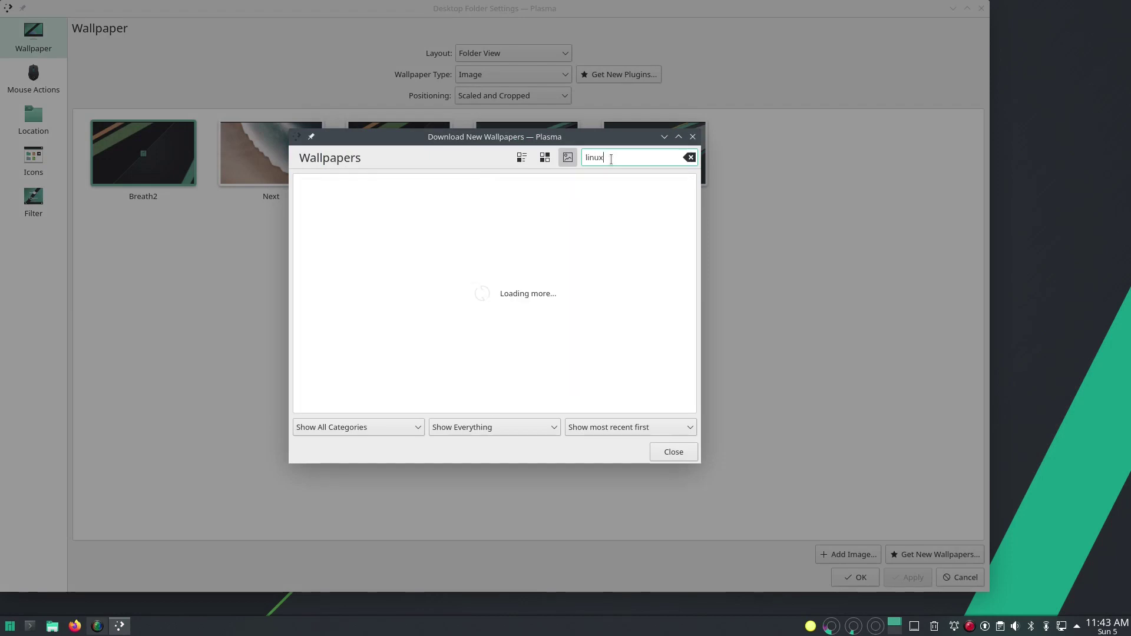
{"action": "double_click", "coordinate": [604, 141]}
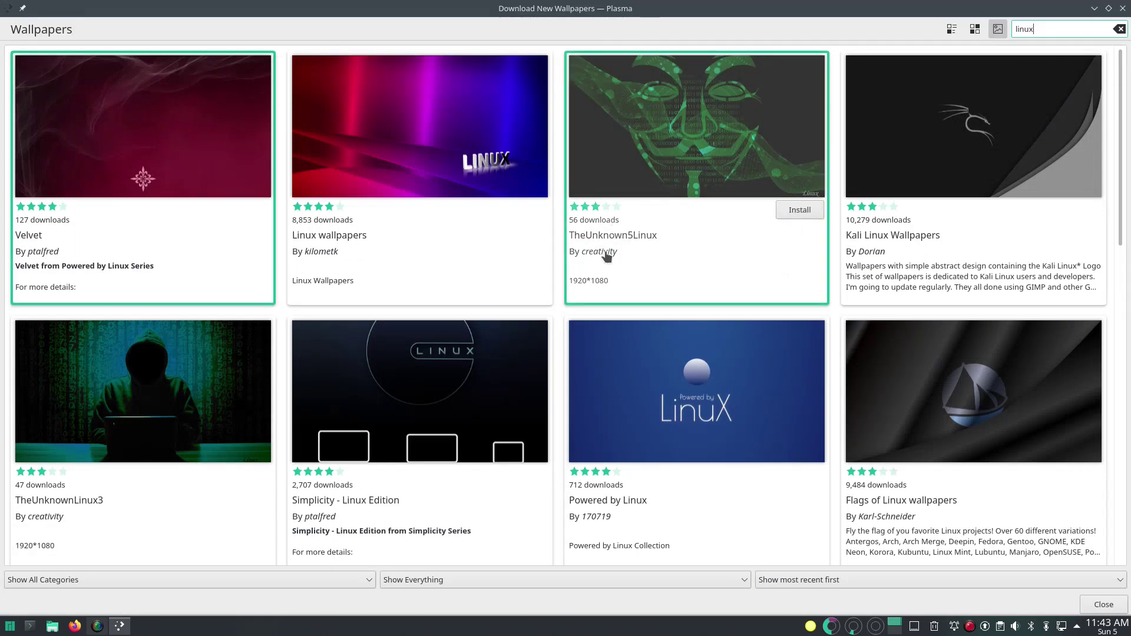
{"action": "scroll", "coordinate": [605, 253], "scroll_direction": "down", "scroll_amount": 1}
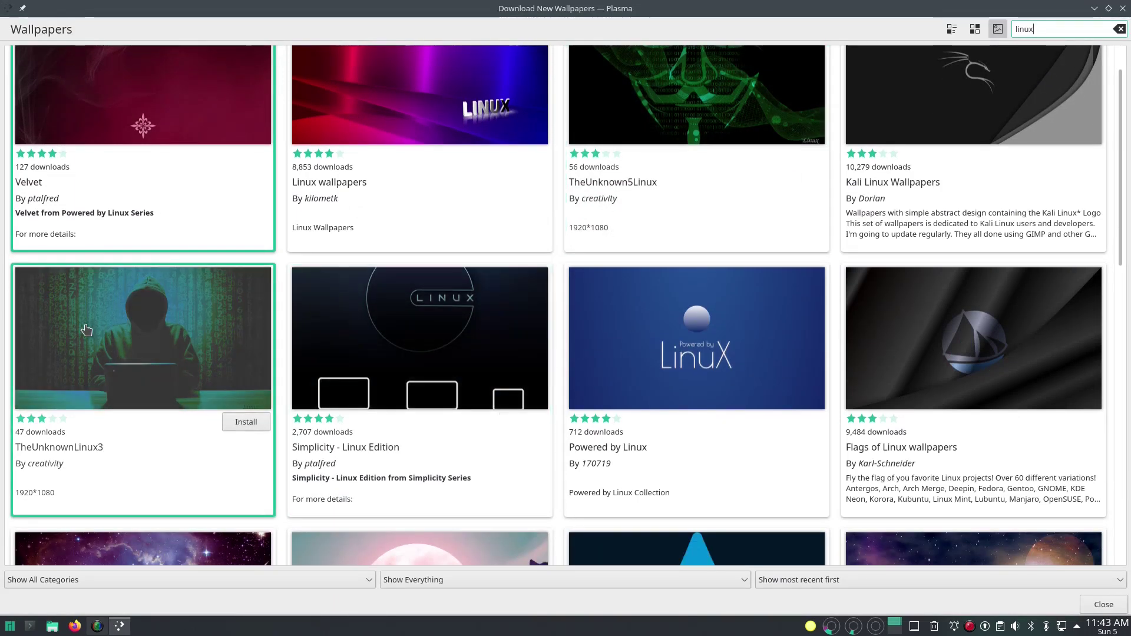
{"action": "left_click", "coordinate": [115, 347]}
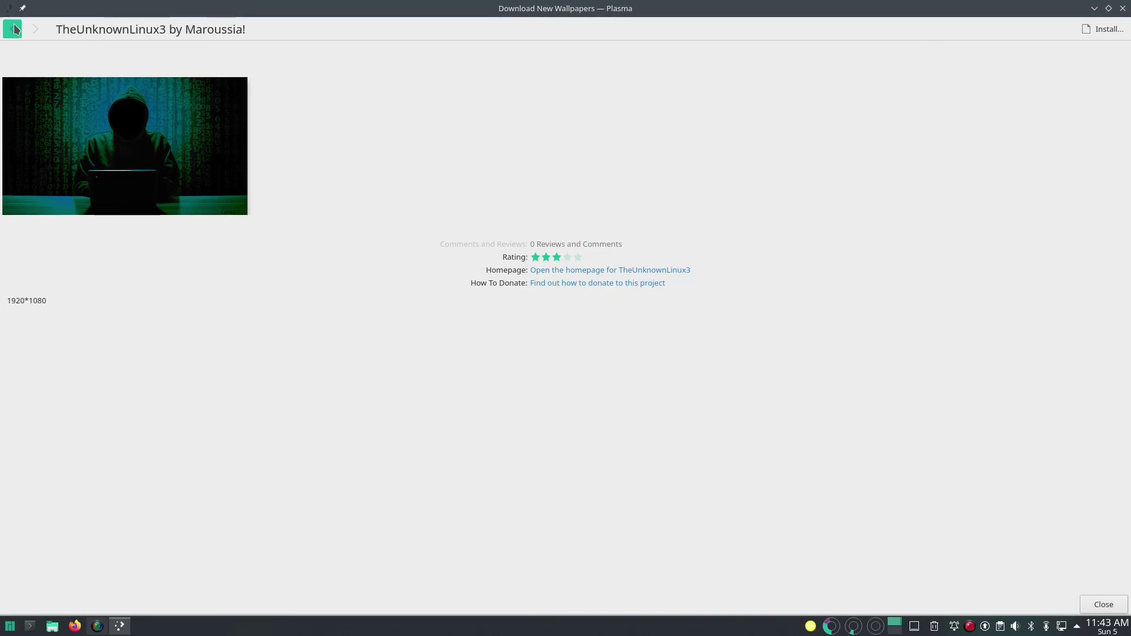
{"action": "left_click", "coordinate": [13, 29]}
{"action": "left_click", "coordinate": [252, 421]}
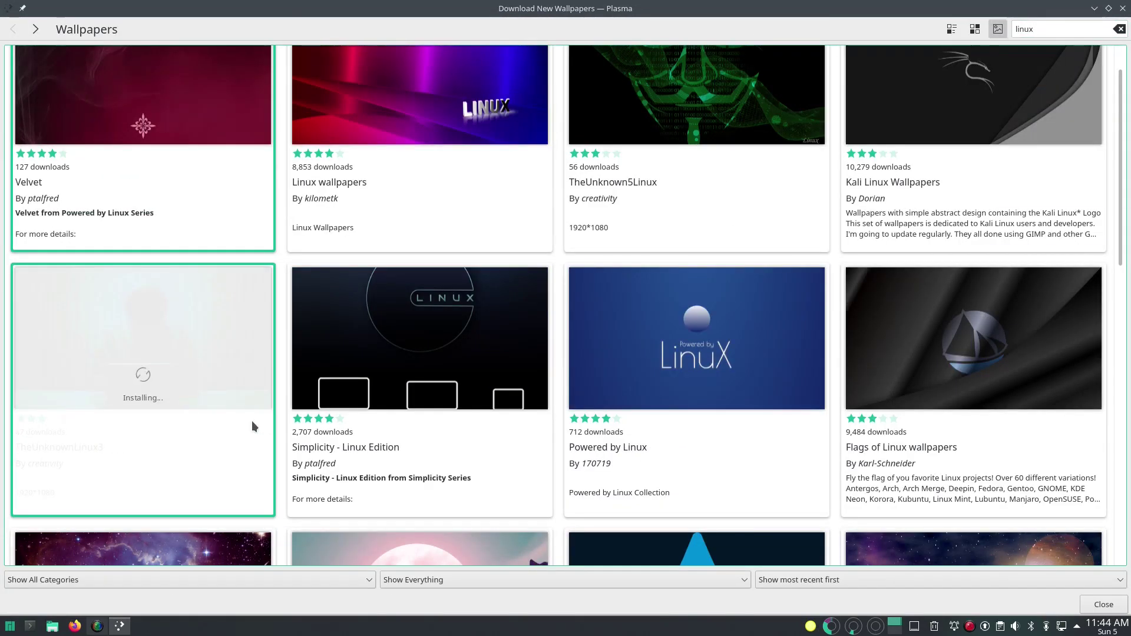
Step: Install Linux Wallpaper 010 [4K], then close the download window
{"action": "scroll", "coordinate": [470, 381], "scroll_direction": "down", "scroll_amount": 2}
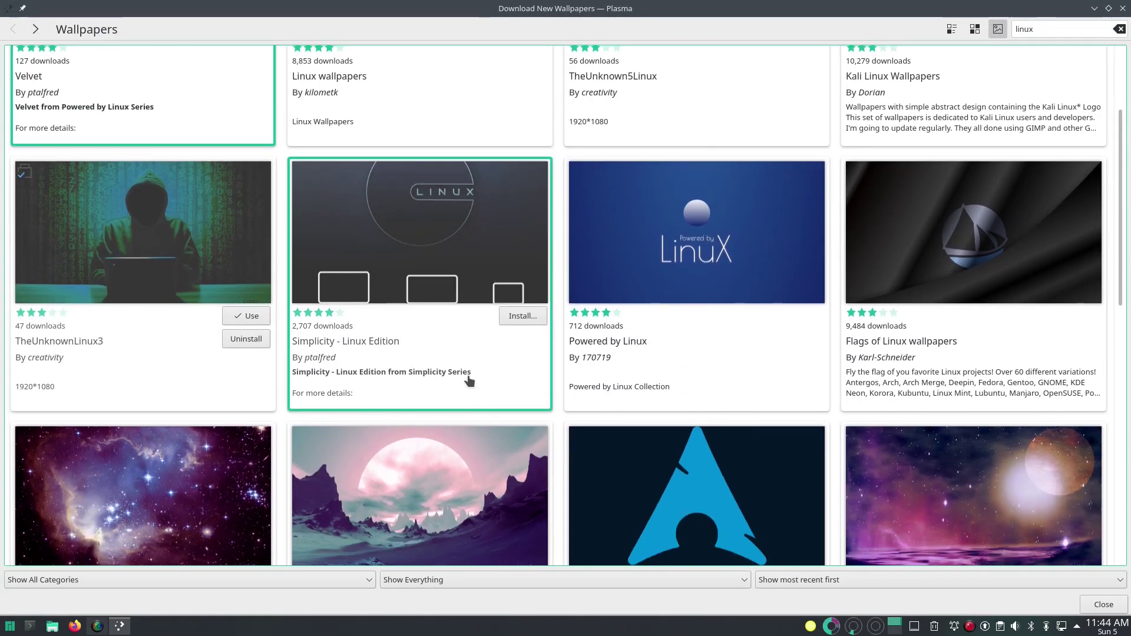
{"action": "scroll", "coordinate": [469, 381], "scroll_direction": "down", "scroll_amount": 2}
{"action": "scroll", "coordinate": [469, 381], "scroll_direction": "down", "scroll_amount": 8}
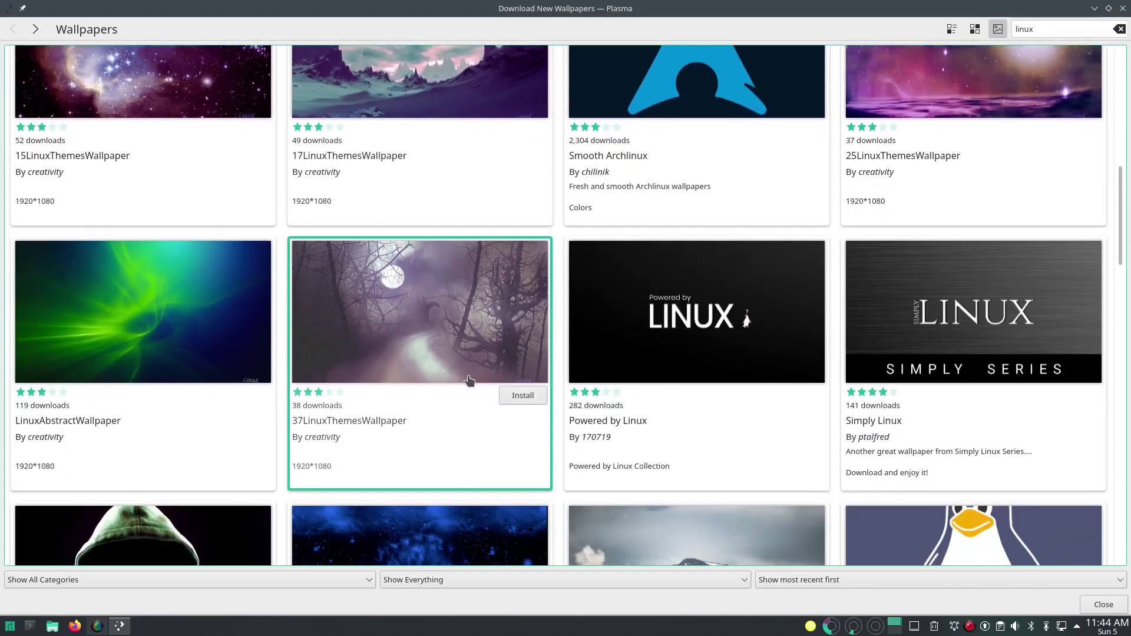
{"action": "scroll", "coordinate": [469, 381], "scroll_direction": "down", "scroll_amount": 4}
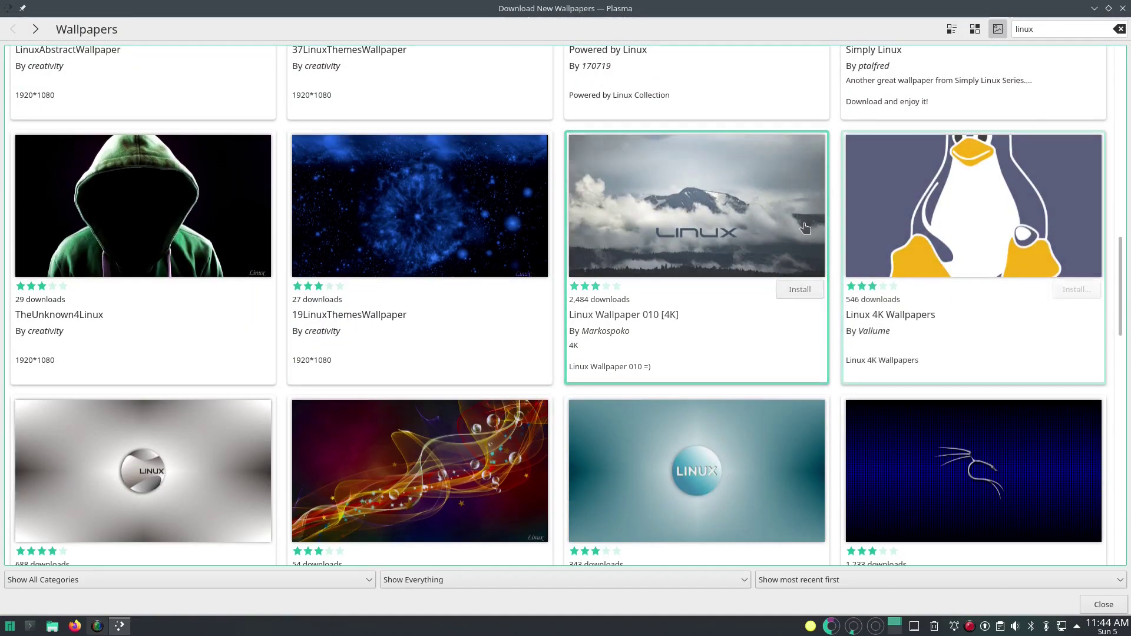
{"action": "left_click", "coordinate": [800, 288]}
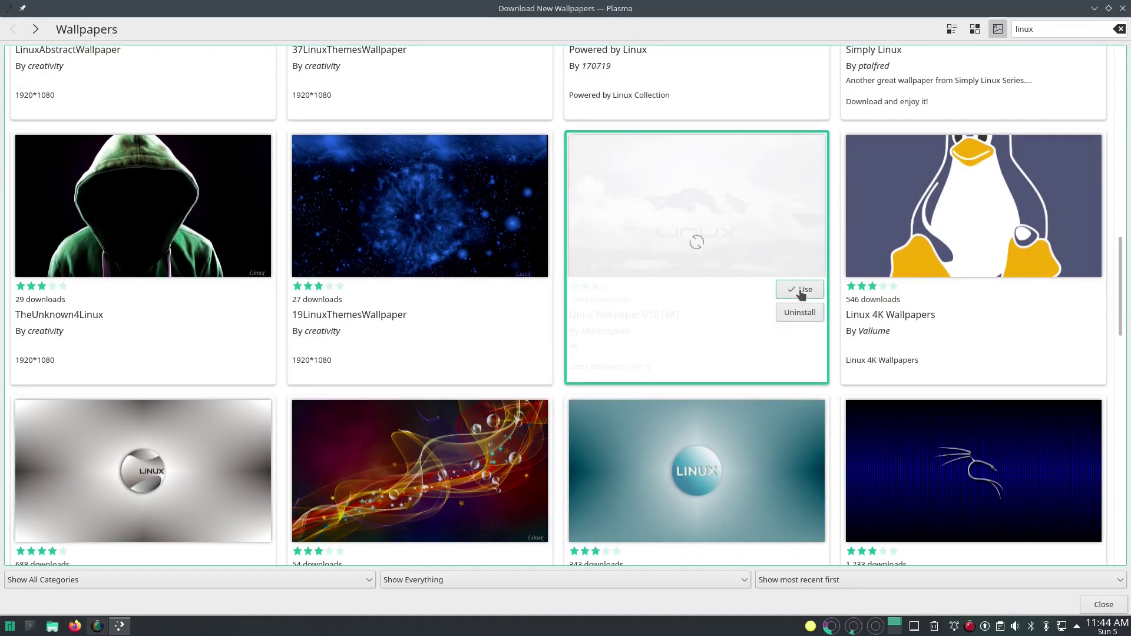
{"action": "scroll", "coordinate": [754, 307], "scroll_direction": "down", "scroll_amount": 4}
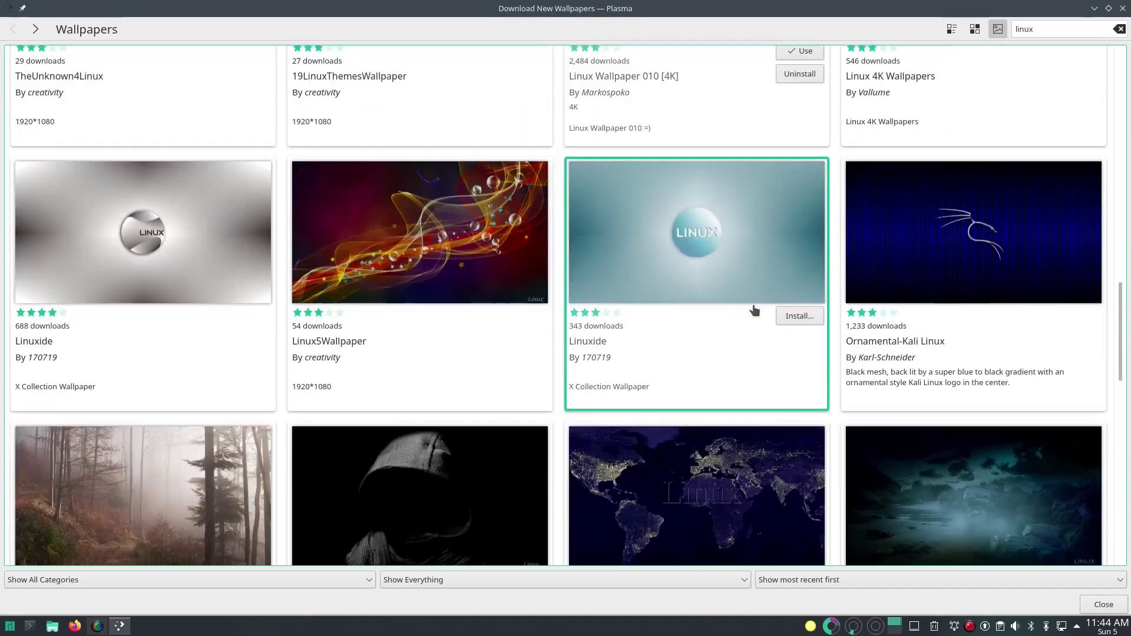
{"action": "scroll", "coordinate": [754, 310], "scroll_direction": "down", "scroll_amount": 4}
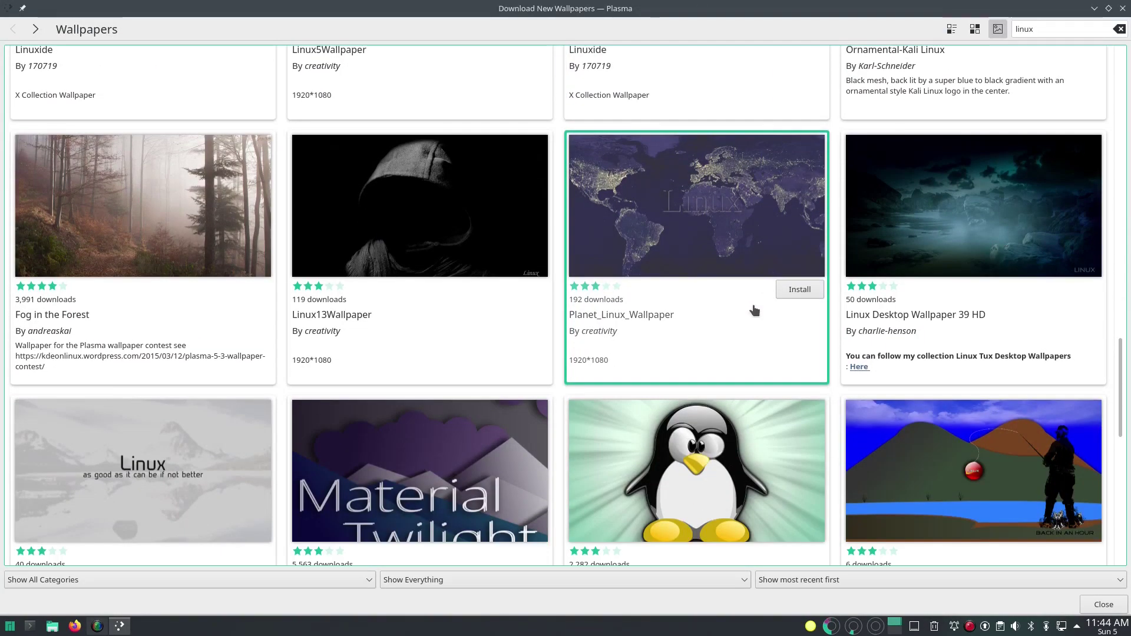
{"action": "scroll", "coordinate": [754, 310], "scroll_direction": "down", "scroll_amount": 6}
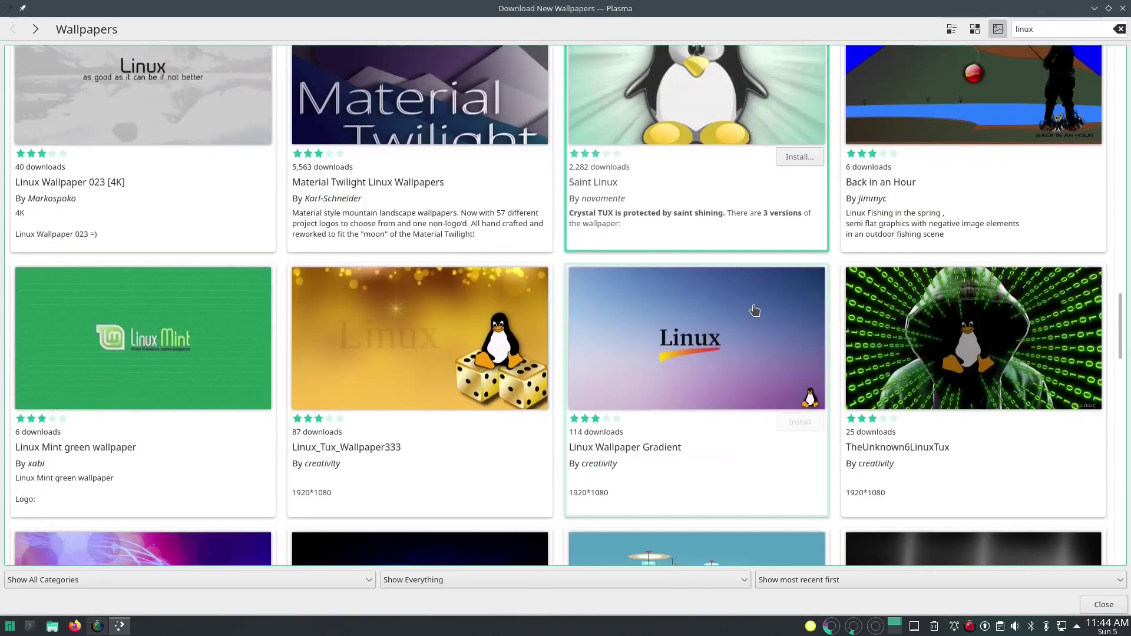
{"action": "scroll", "coordinate": [754, 310], "scroll_direction": "down", "scroll_amount": 5}
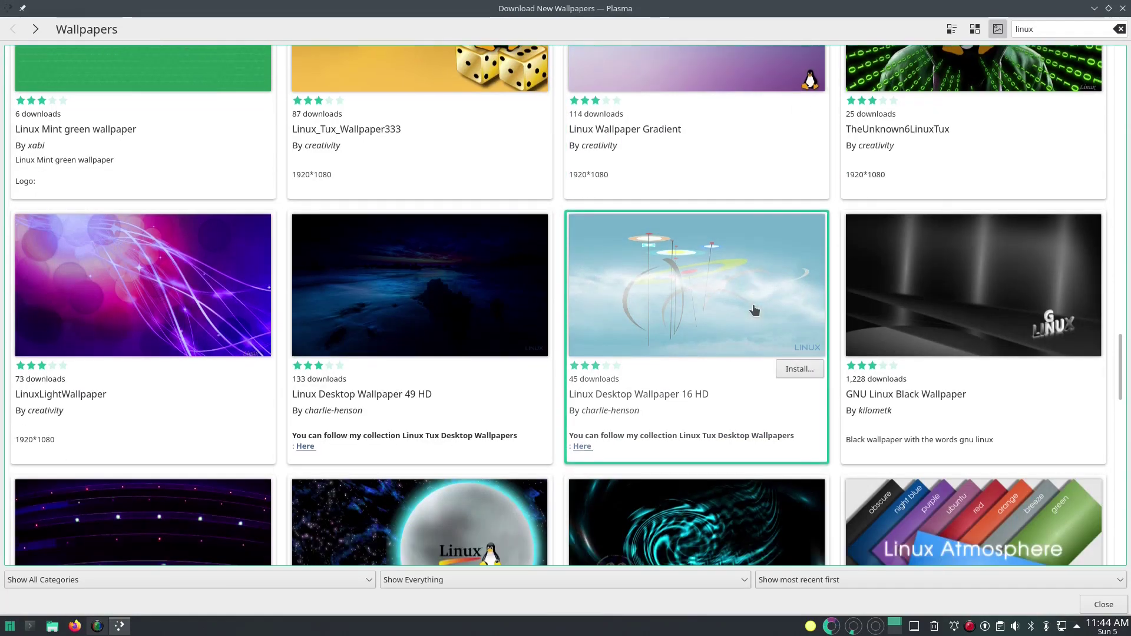
{"action": "scroll", "coordinate": [753, 310], "scroll_direction": "down", "scroll_amount": 2}
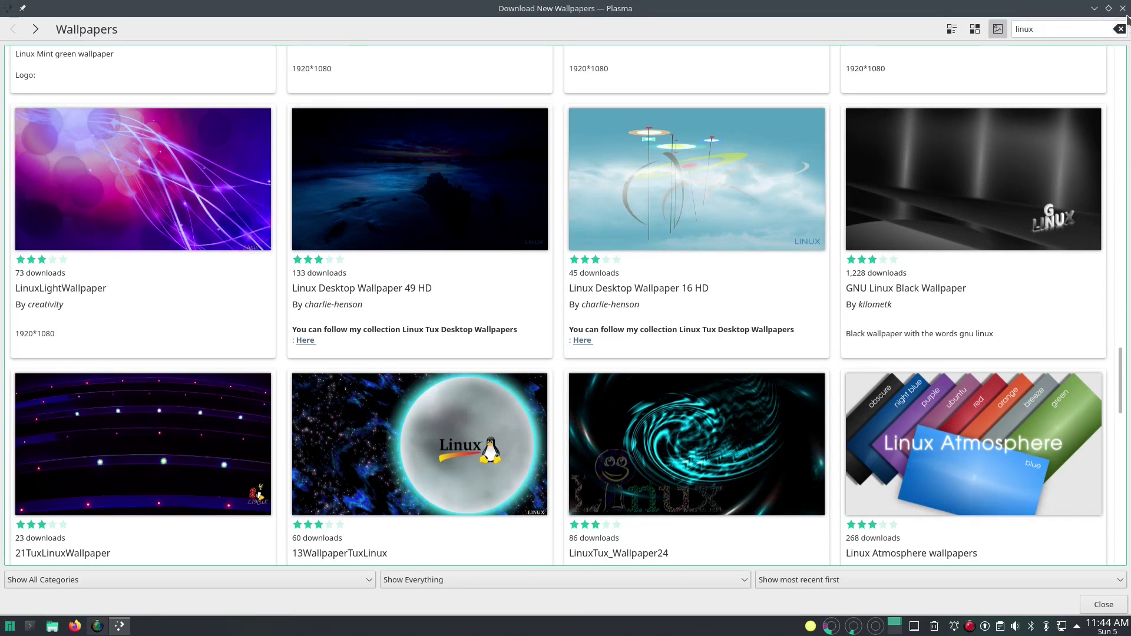
{"action": "left_click", "coordinate": [1123, 8]}
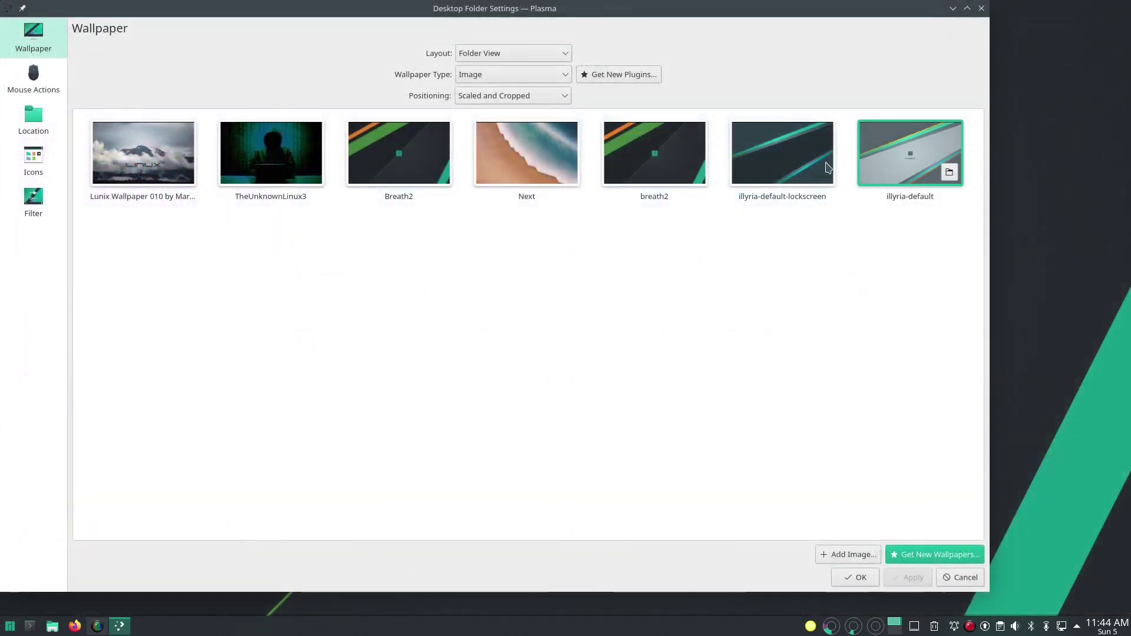
Step: Select the TheUnknownLinux3 thumbnail, apply it, and confirm with OK
{"action": "left_click", "coordinate": [267, 158]}
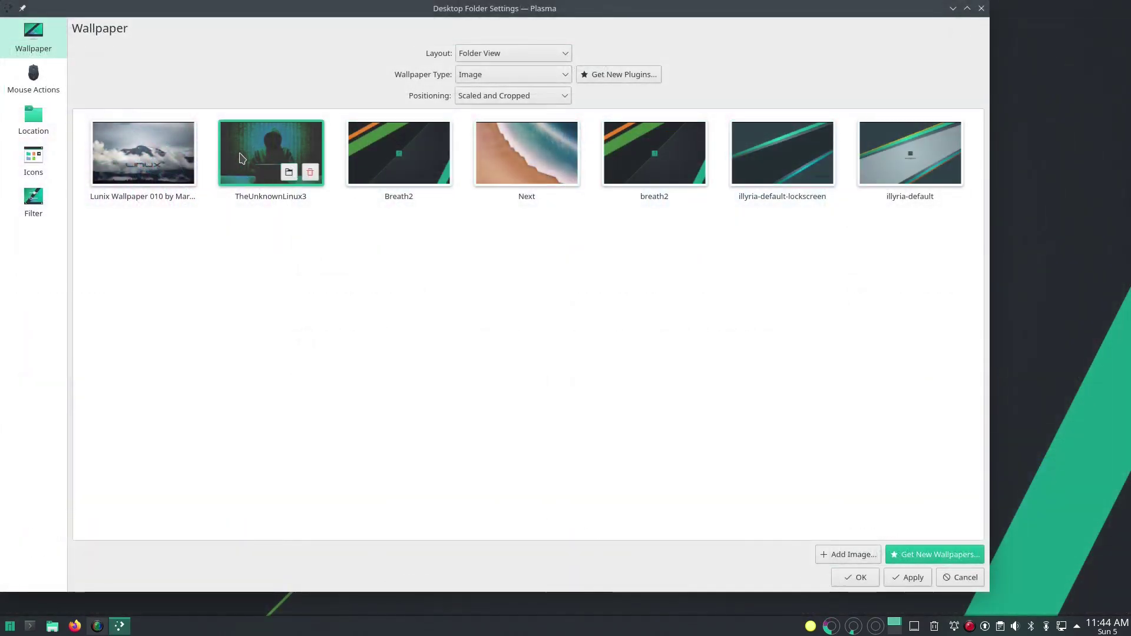
{"action": "left_click", "coordinate": [917, 577]}
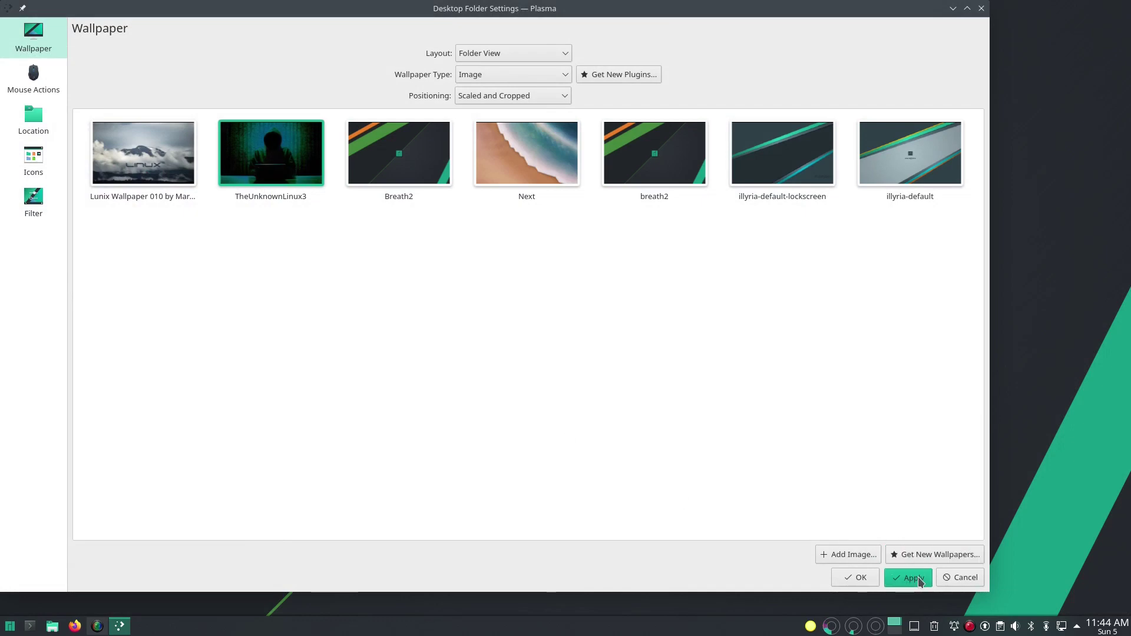
{"action": "left_click", "coordinate": [868, 581]}
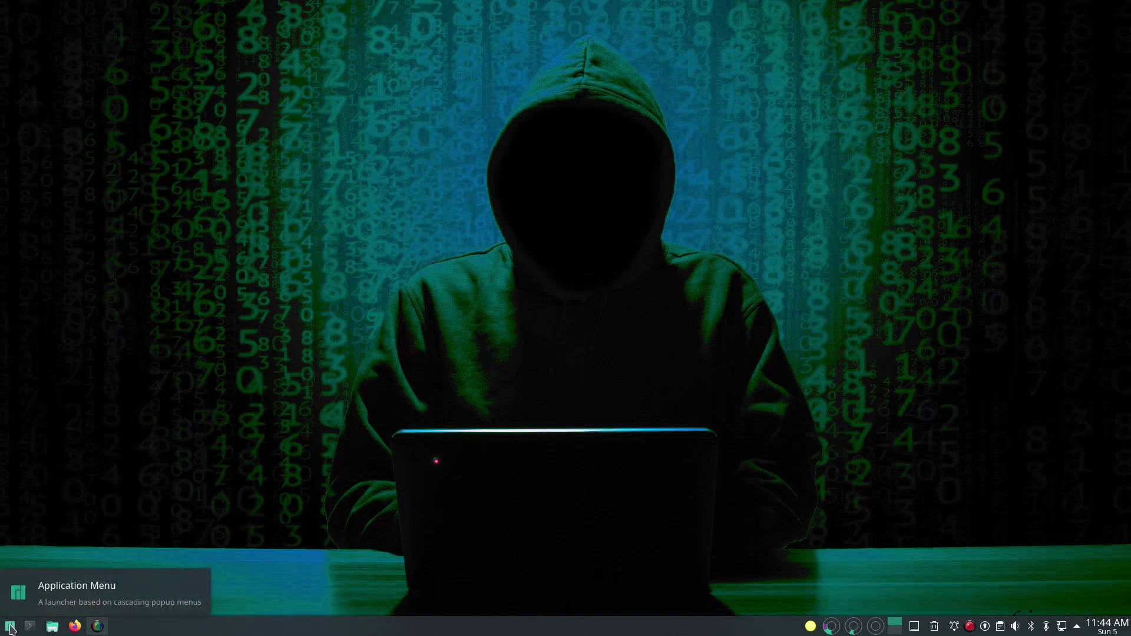
Step: Launch System Settings from the Application Menu and drag its window to the screen centre
{"action": "left_click", "coordinate": [10, 627]}
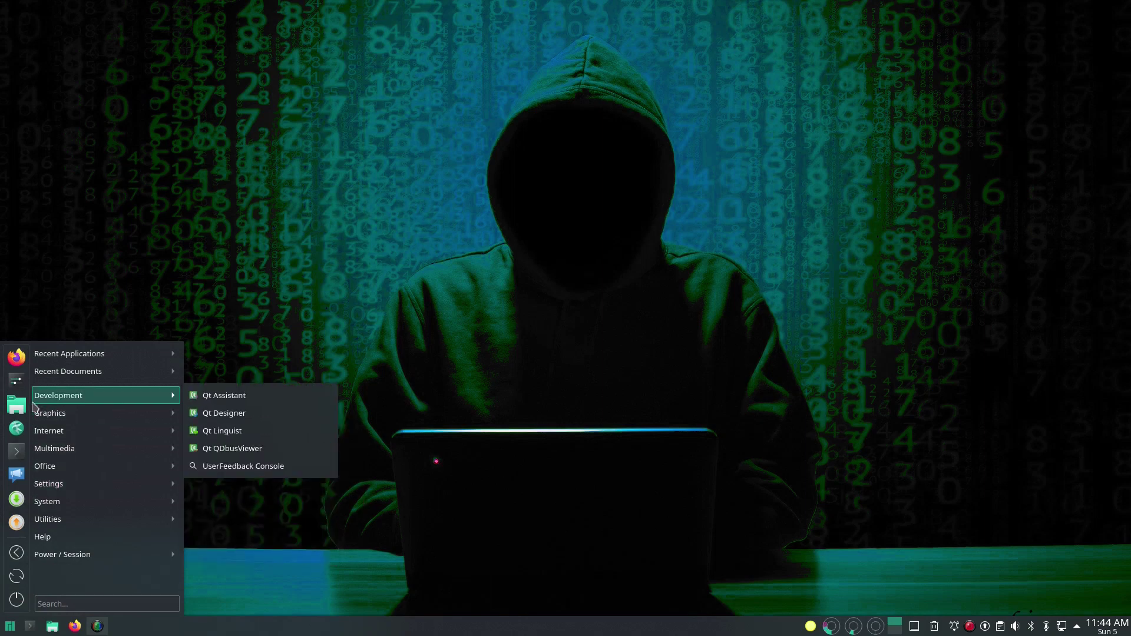
{"action": "left_click", "coordinate": [13, 387]}
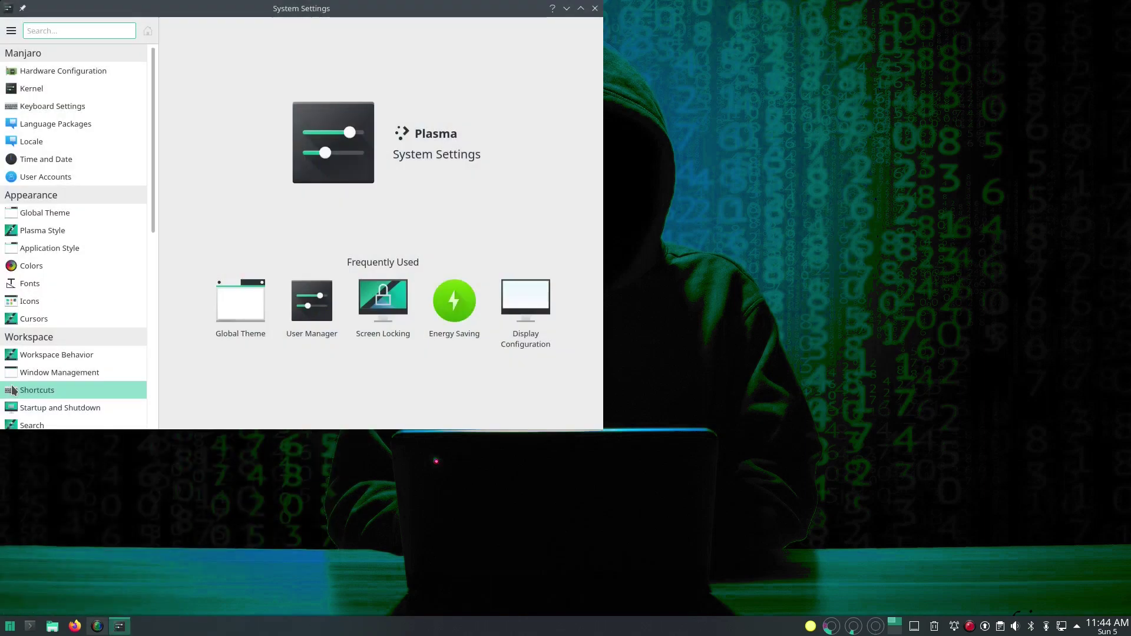
{"action": "left_click_drag", "start_coordinate": [207, 13], "coordinate": [416, 24]}
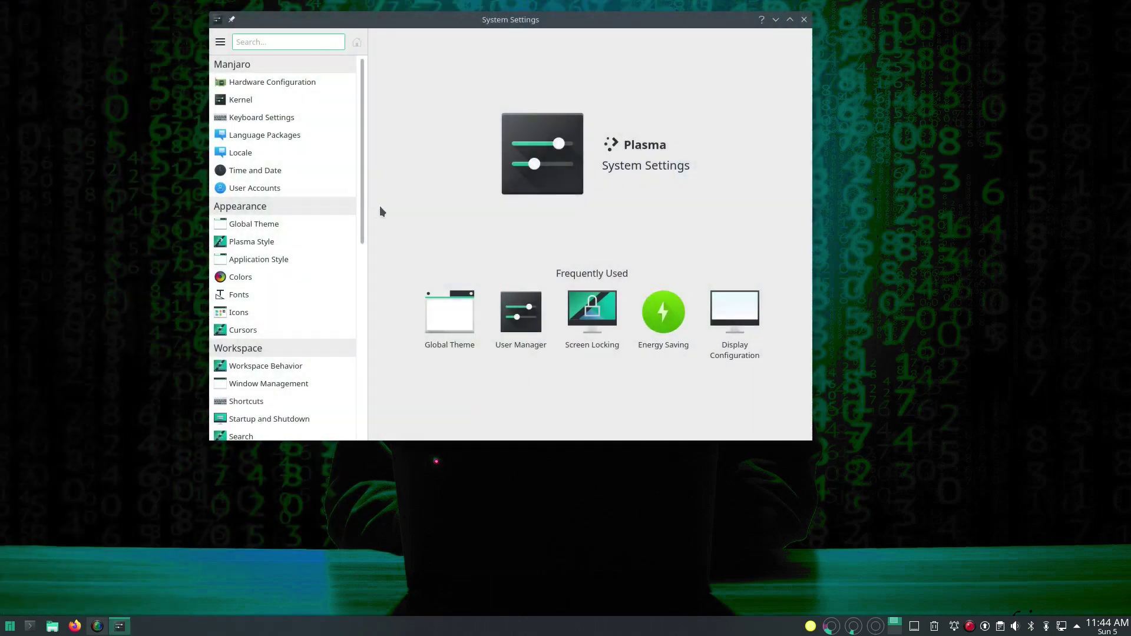
Step: Browse Hardware Configuration, Kernel and Keyboard Settings, ending on the Global Theme page
{"action": "left_click", "coordinate": [300, 84]}
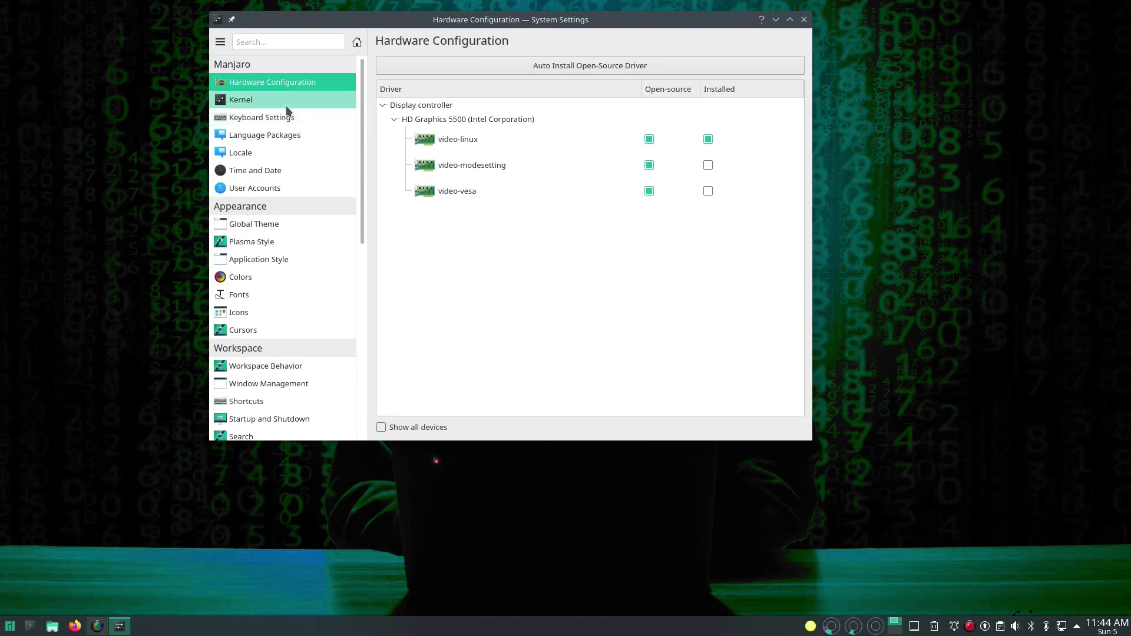
{"action": "left_click", "coordinate": [287, 105]}
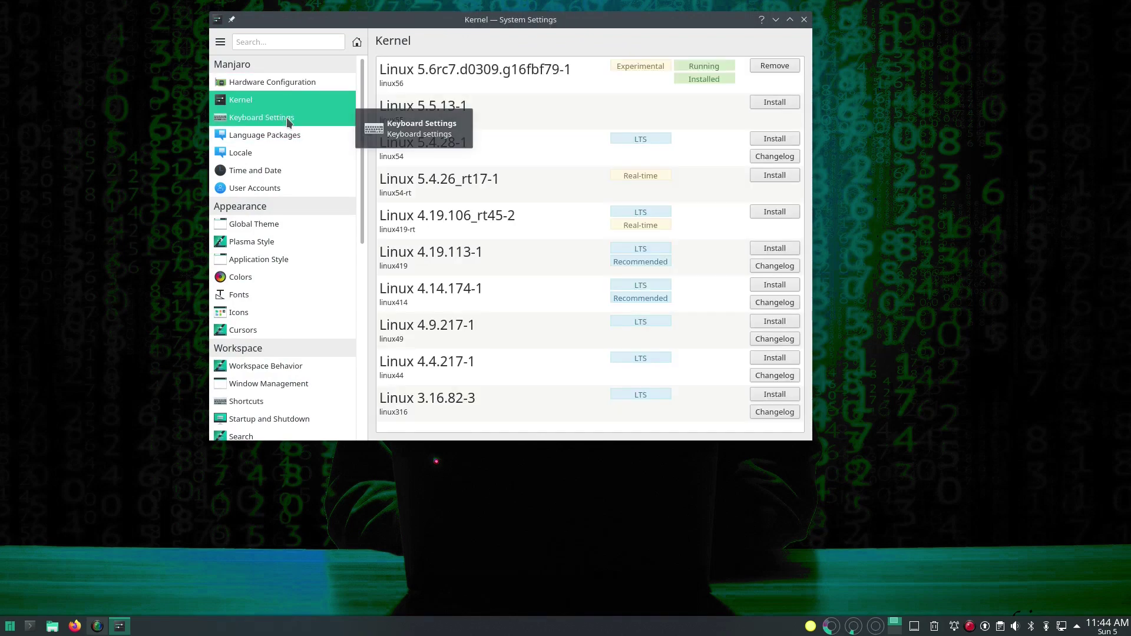
{"action": "left_click", "coordinate": [286, 117]}
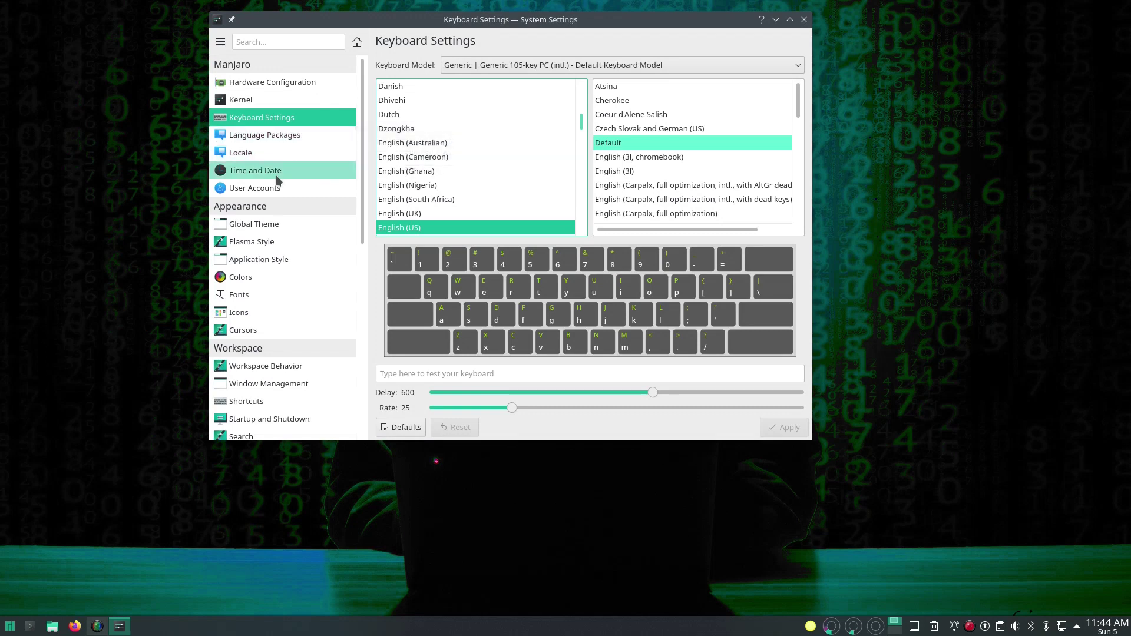
{"action": "left_click", "coordinate": [285, 224]}
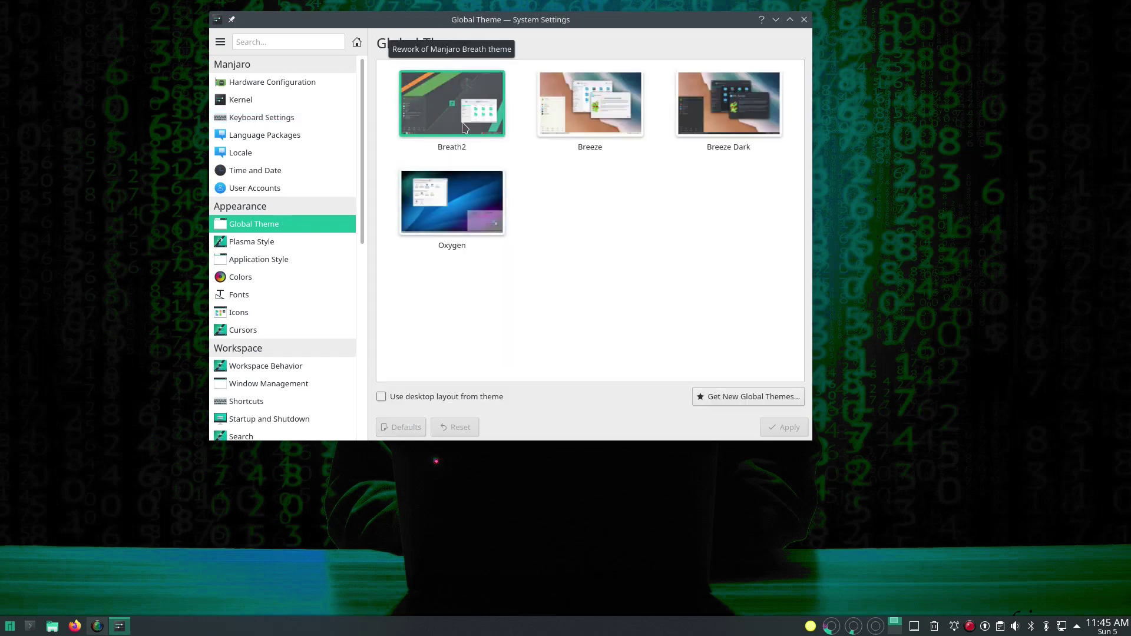
Step: Apply the Breeze Dark global theme, check the darker launcher, then go to Plasma Style
{"action": "left_click", "coordinate": [729, 117]}
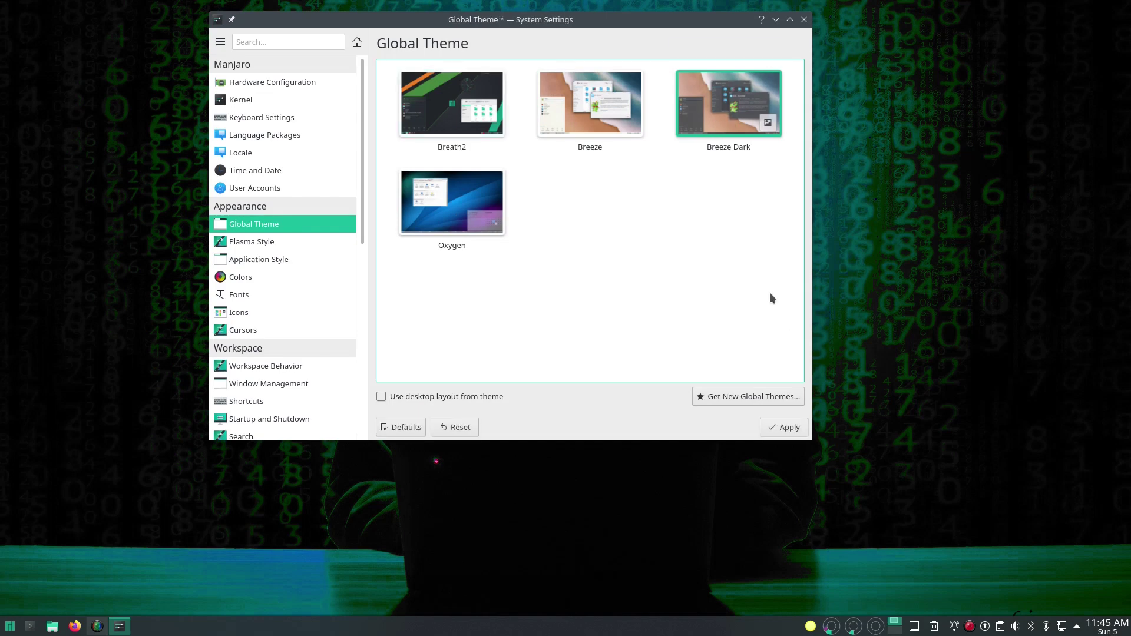
{"action": "left_click", "coordinate": [784, 436]}
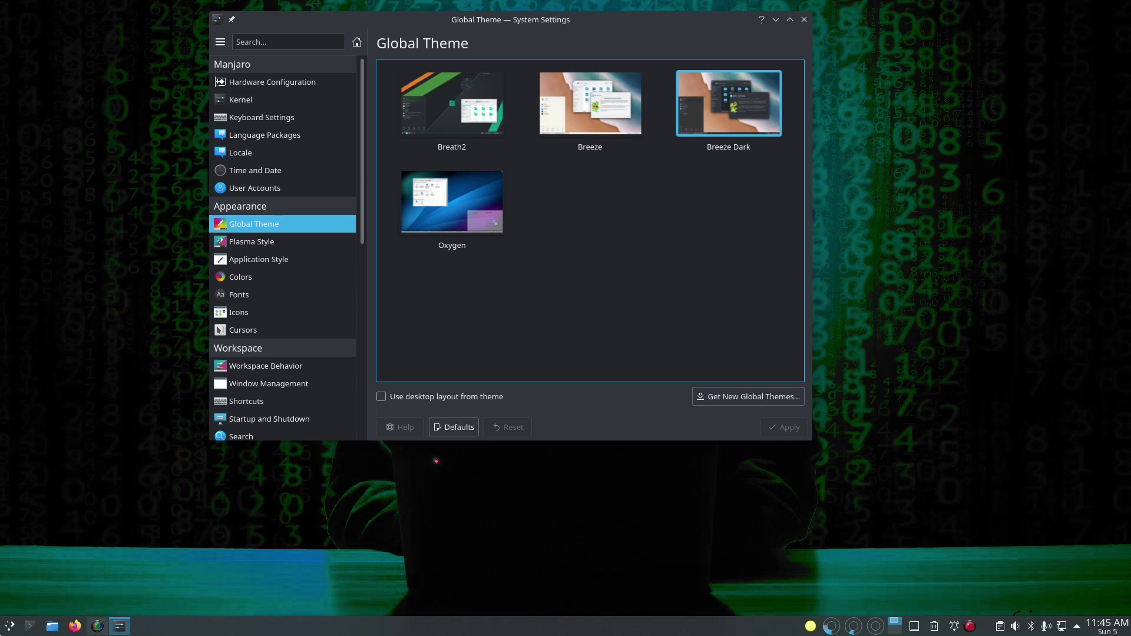
{"action": "left_click", "coordinate": [1, 630]}
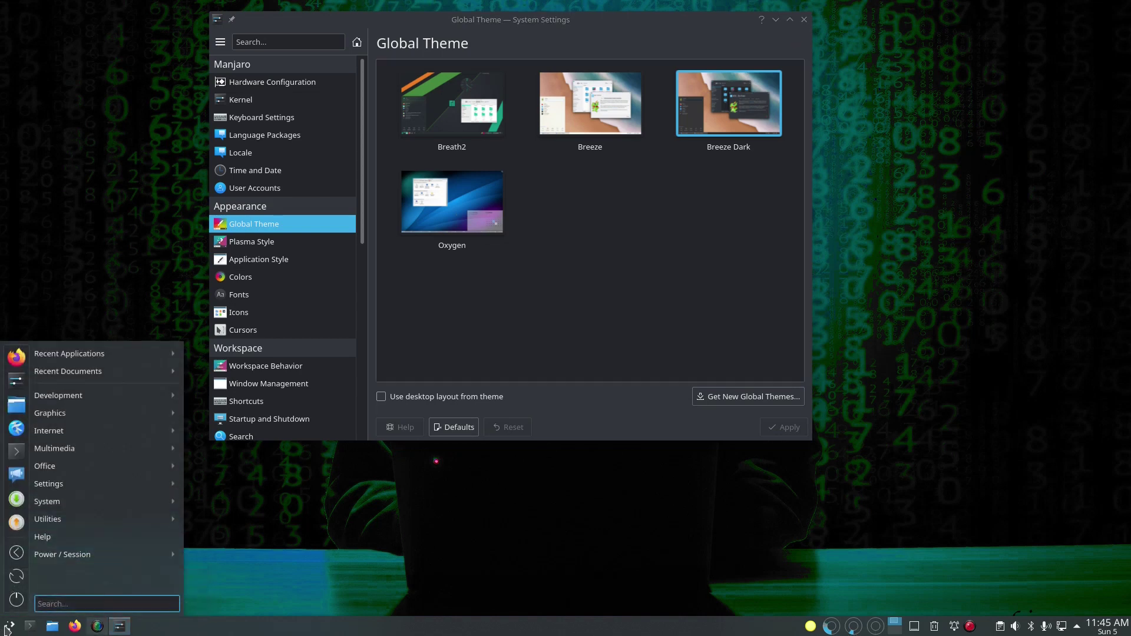
{"action": "left_click", "coordinate": [2, 631]}
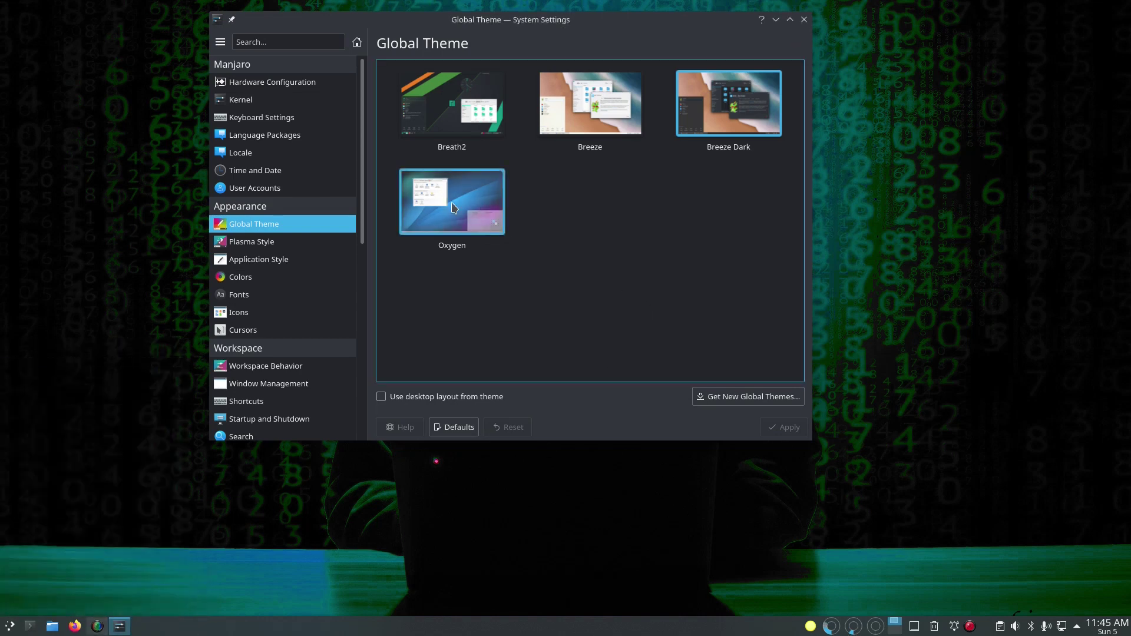
{"action": "left_click", "coordinate": [288, 242]}
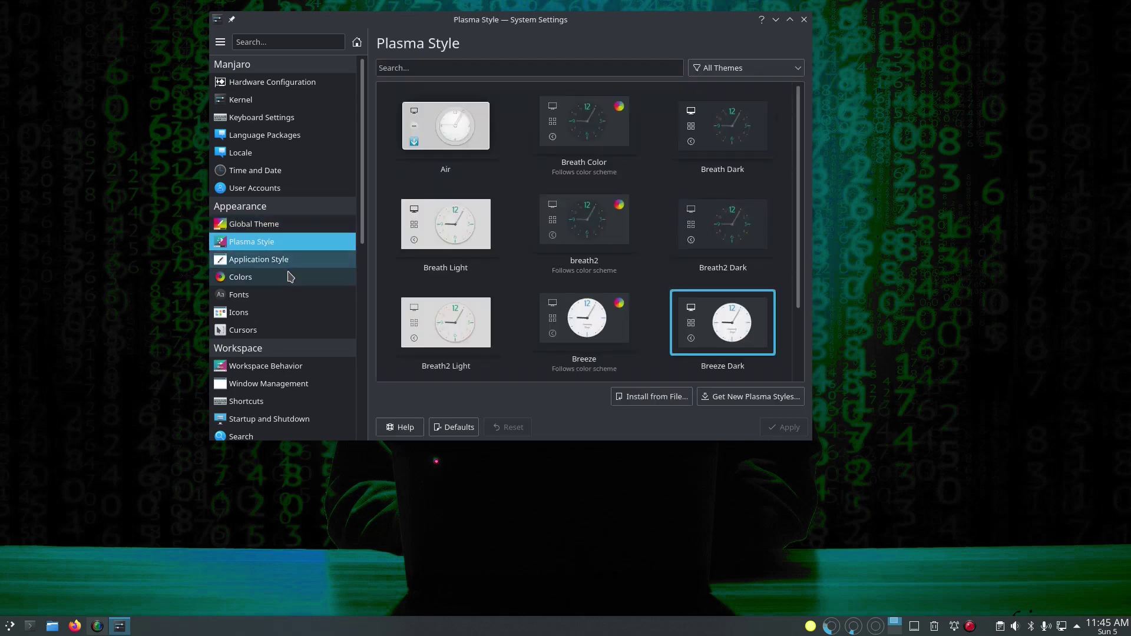
Step: Look at the Application Style and Window Decoration themes, then return to the category list
{"action": "scroll", "coordinate": [289, 277], "scroll_direction": "down", "scroll_amount": 1}
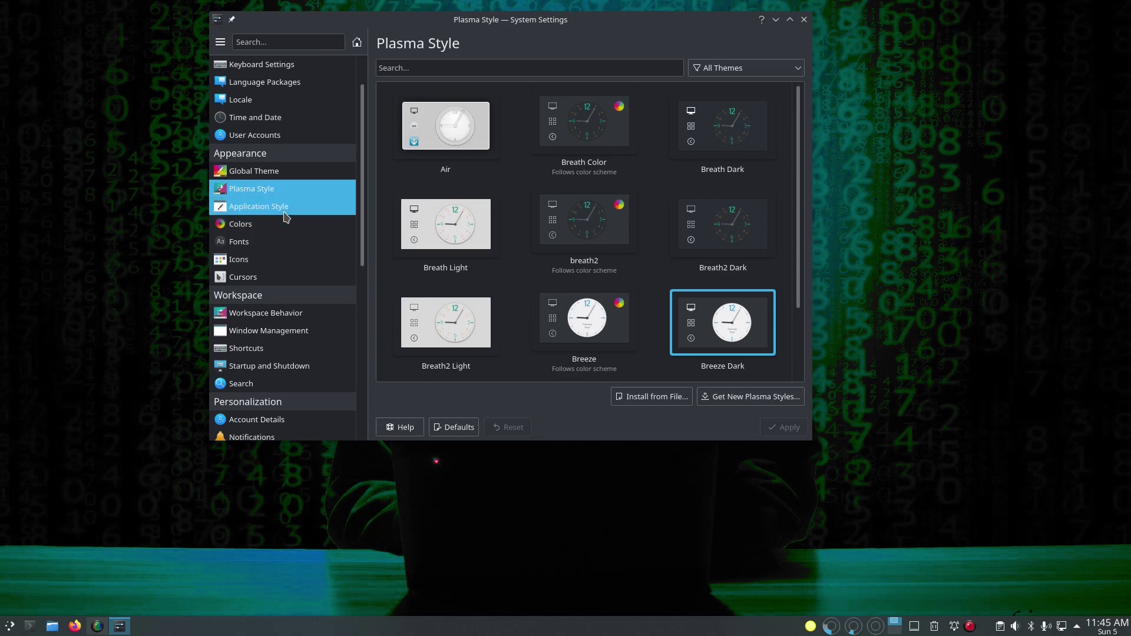
{"action": "left_click", "coordinate": [285, 209]}
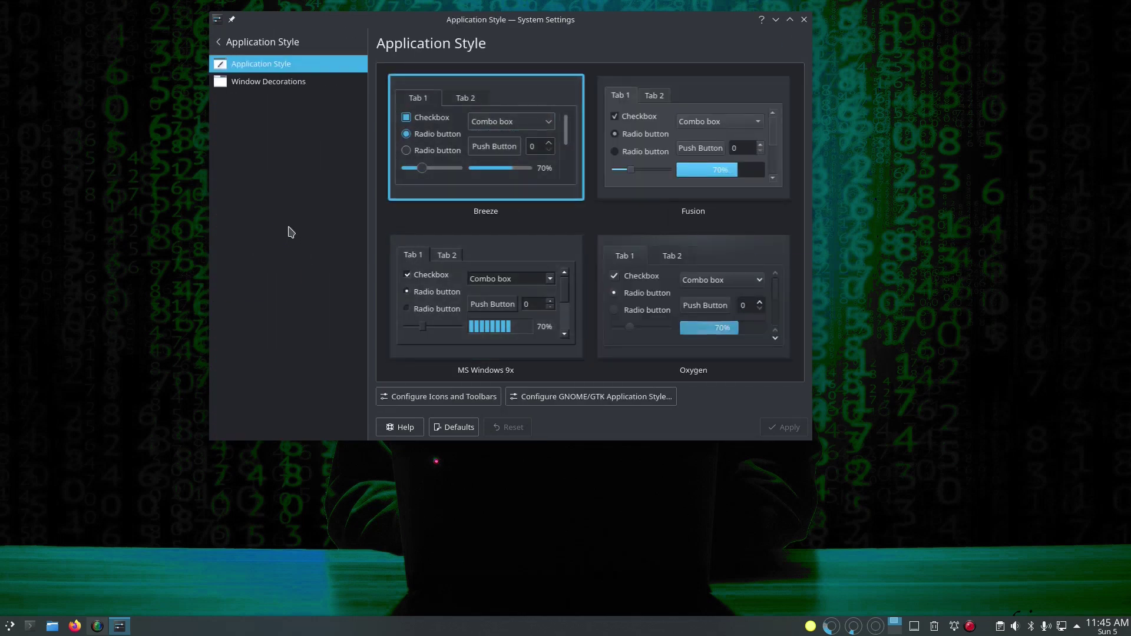
{"action": "left_click", "coordinate": [261, 88]}
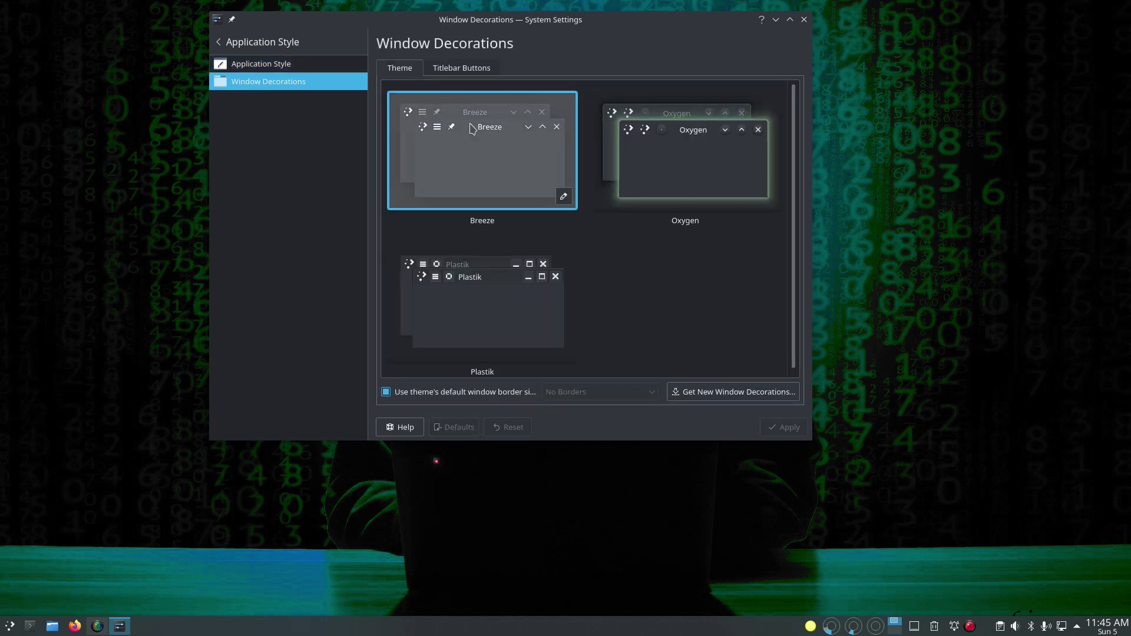
{"action": "left_click", "coordinate": [265, 42]}
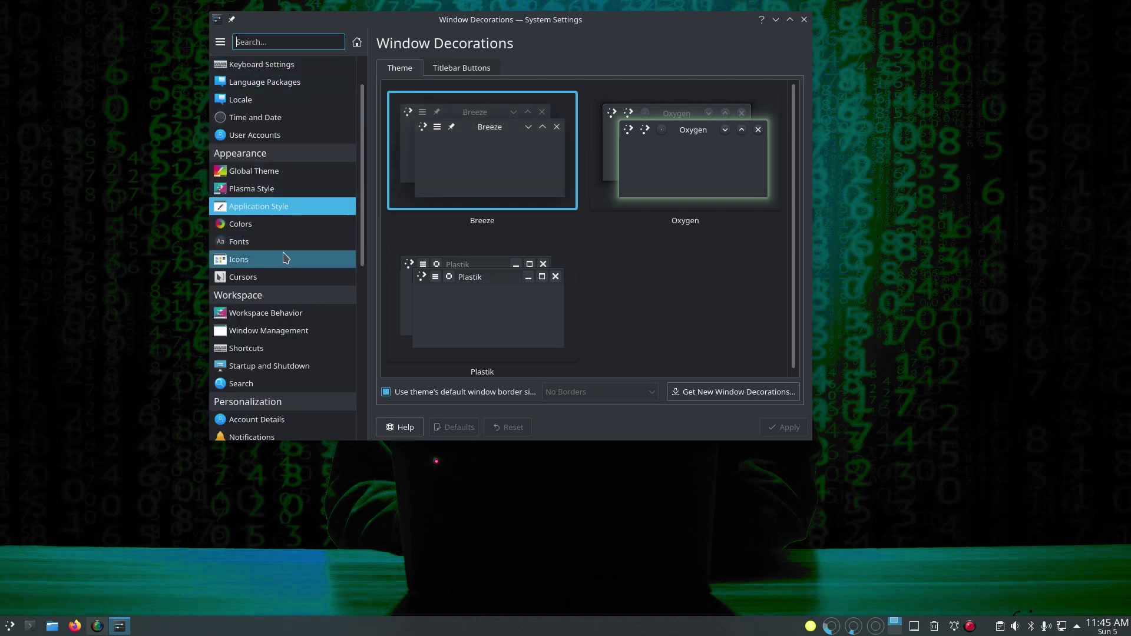
Step: Scroll down to System Administration and open System Information for the Manjaro details
{"action": "scroll", "coordinate": [290, 312], "scroll_direction": "down", "scroll_amount": 3}
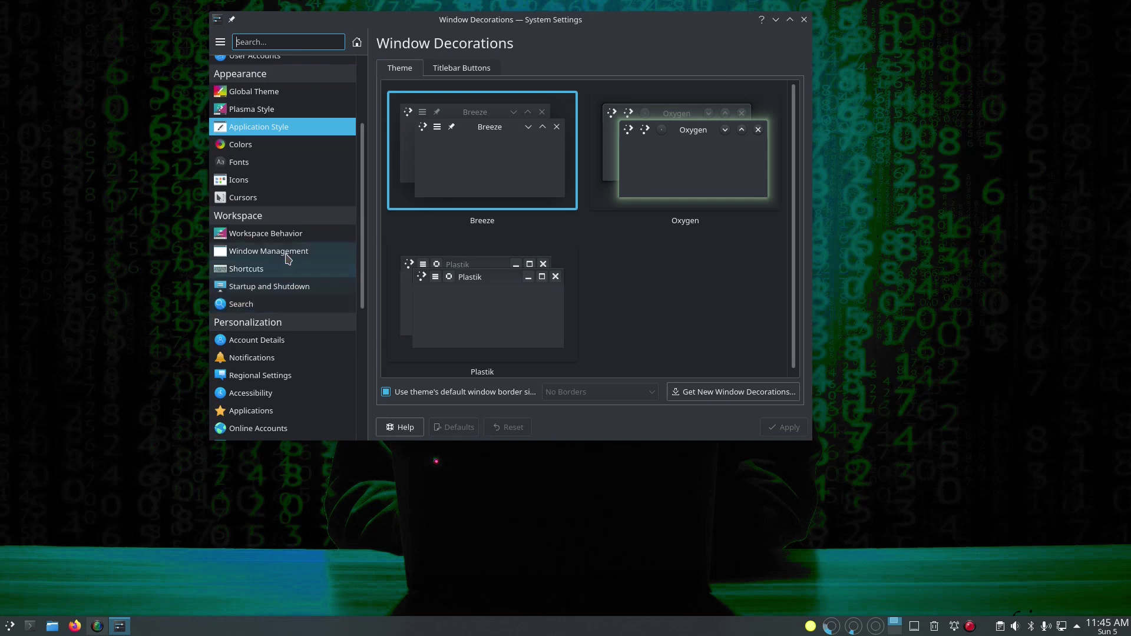
{"action": "scroll", "coordinate": [287, 262], "scroll_direction": "down", "scroll_amount": 3}
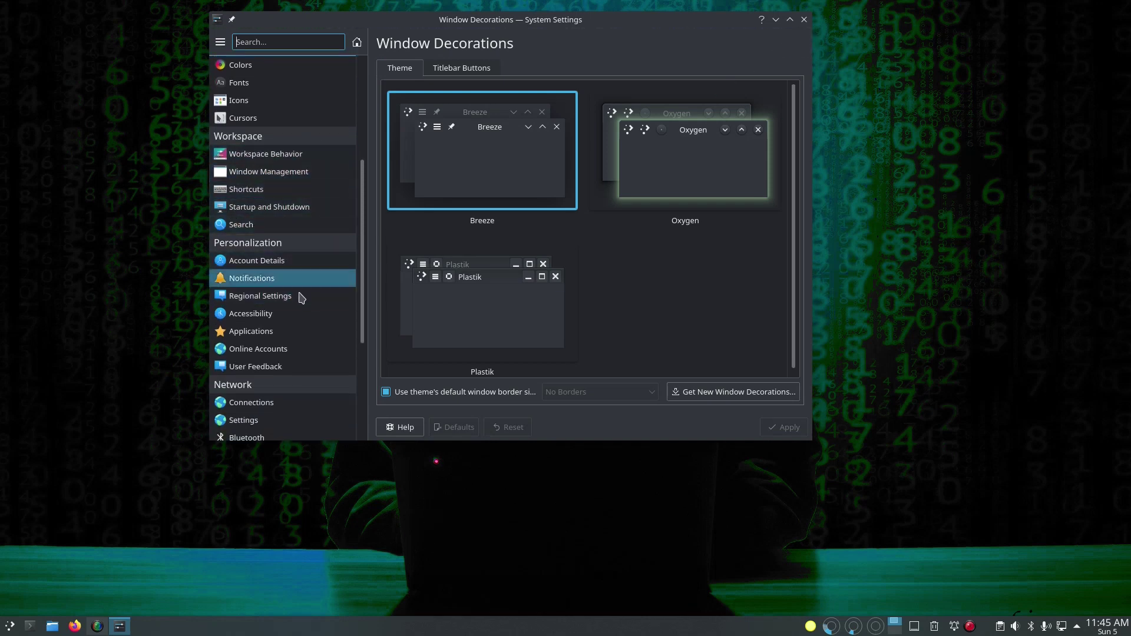
{"action": "scroll", "coordinate": [302, 297], "scroll_direction": "down", "scroll_amount": 5}
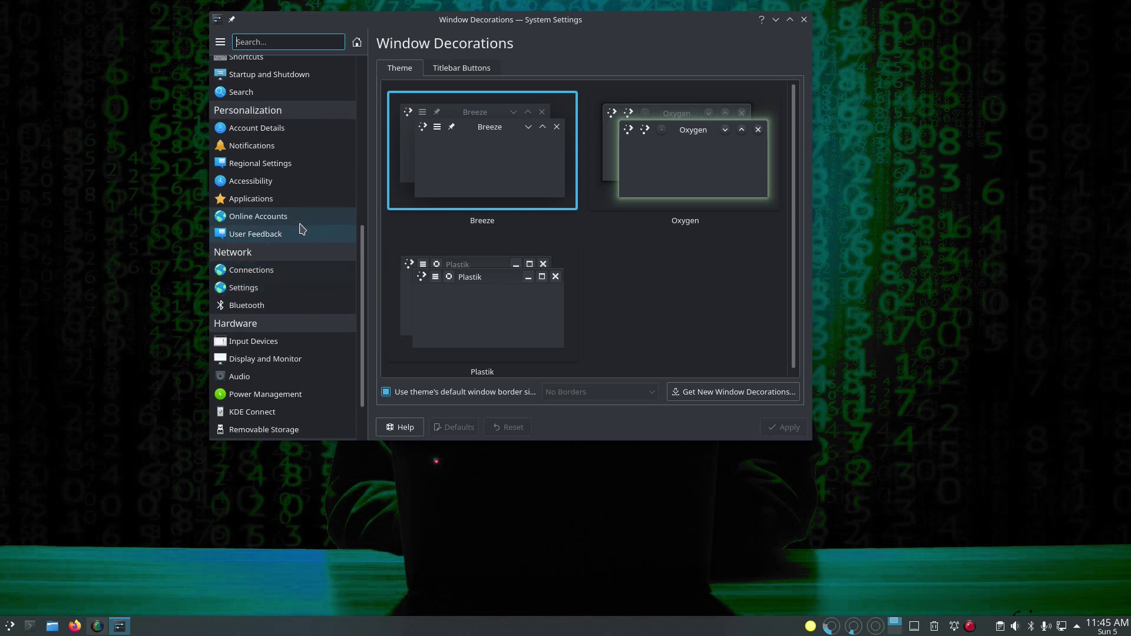
{"action": "scroll", "coordinate": [310, 320], "scroll_direction": "down", "scroll_amount": 3}
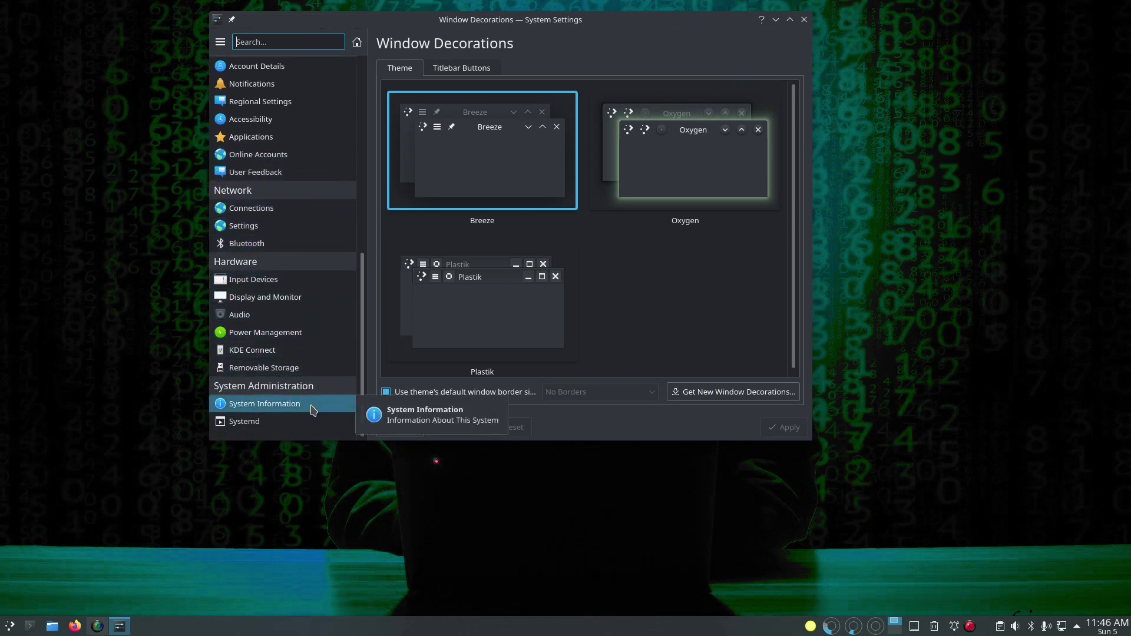
{"action": "left_click", "coordinate": [313, 410]}
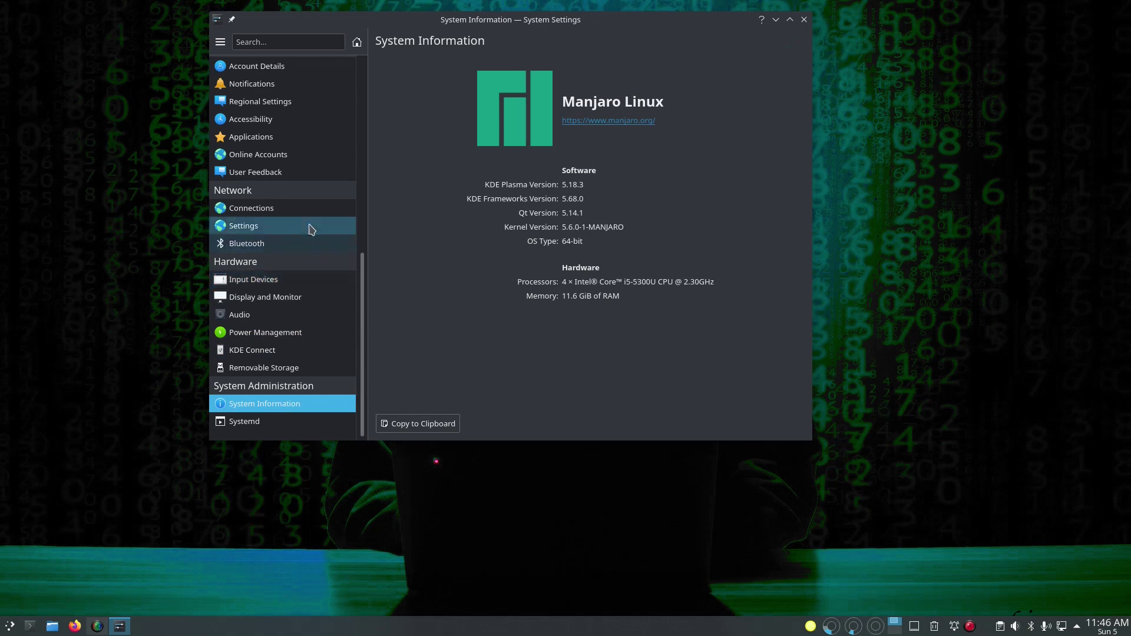
{"action": "scroll", "coordinate": [306, 227], "scroll_direction": "up", "scroll_amount": 3}
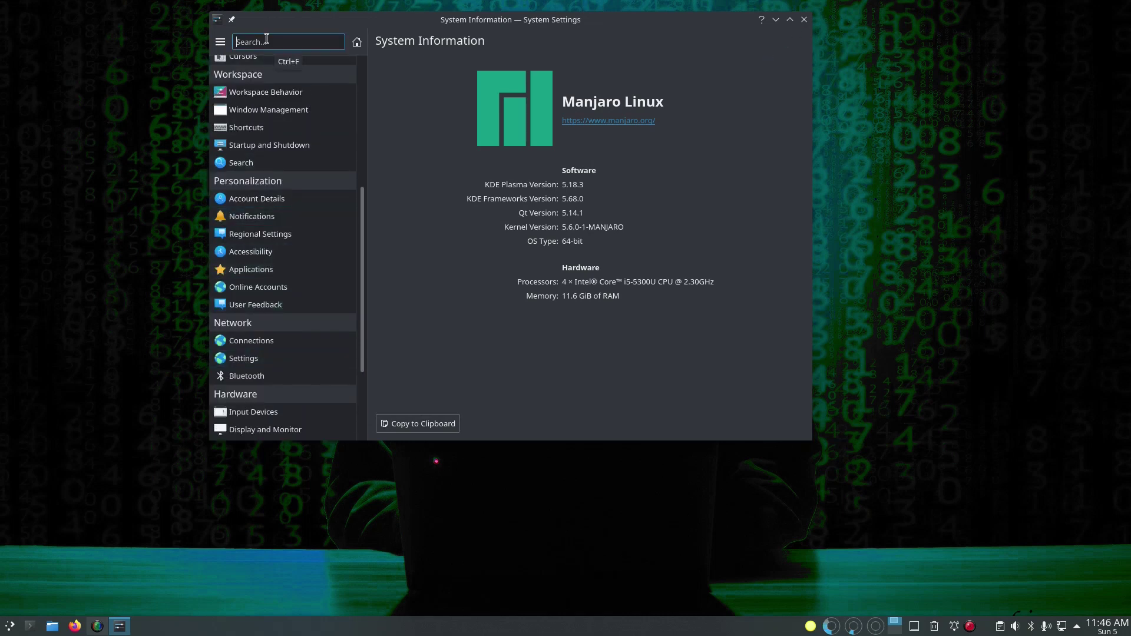
Step: Search 'keyb' and explore the Custom Shortcuts groups KMenuEdit, Examples and Konqueror Gestures
{"action": "type", "text": "keyb"}
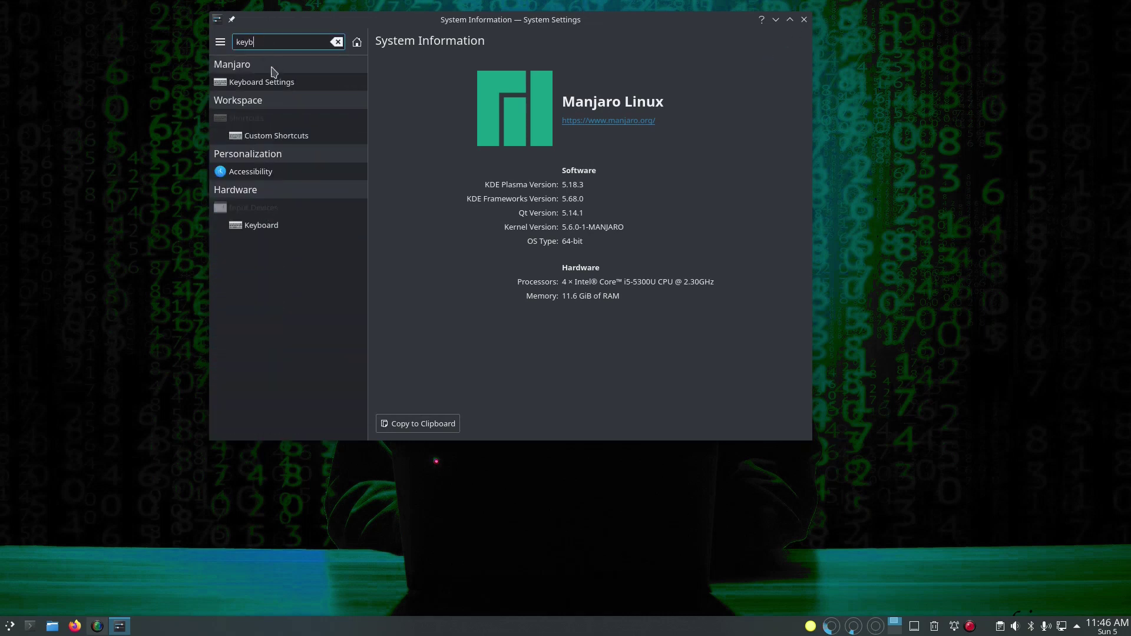
{"action": "left_click", "coordinate": [284, 139]}
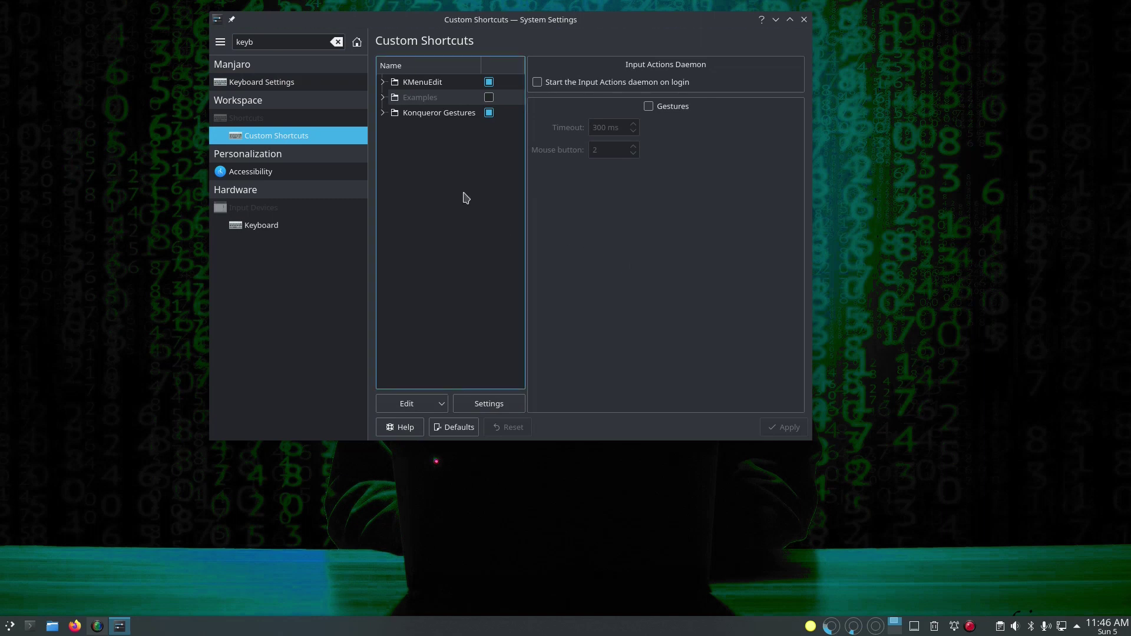
{"action": "left_click", "coordinate": [384, 82]}
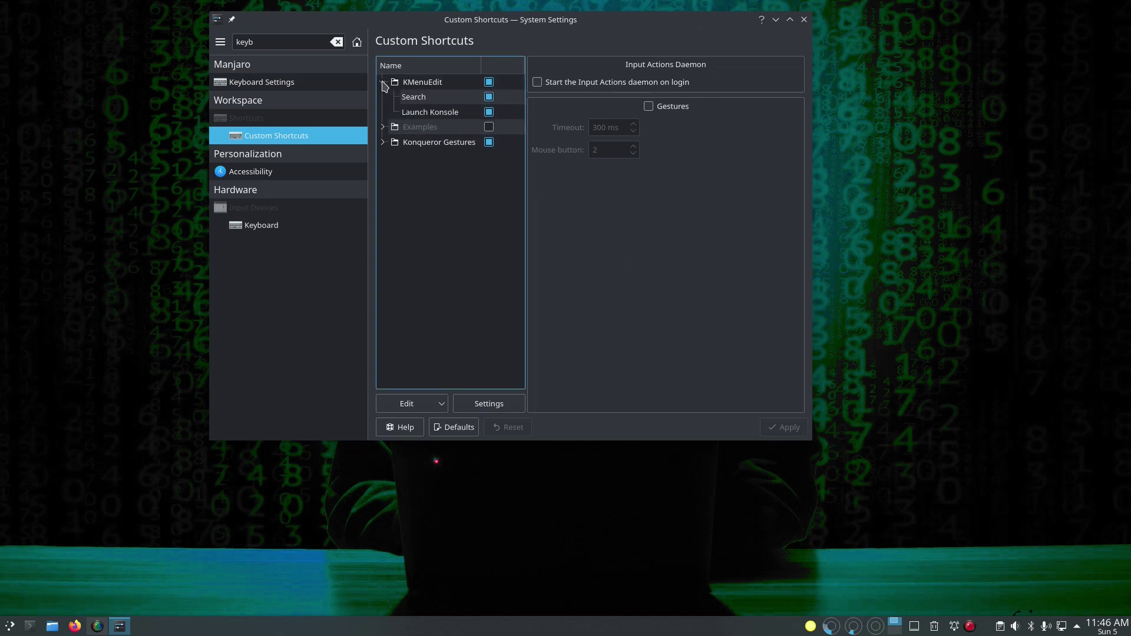
{"action": "left_click", "coordinate": [384, 82]}
{"action": "left_click", "coordinate": [384, 98]}
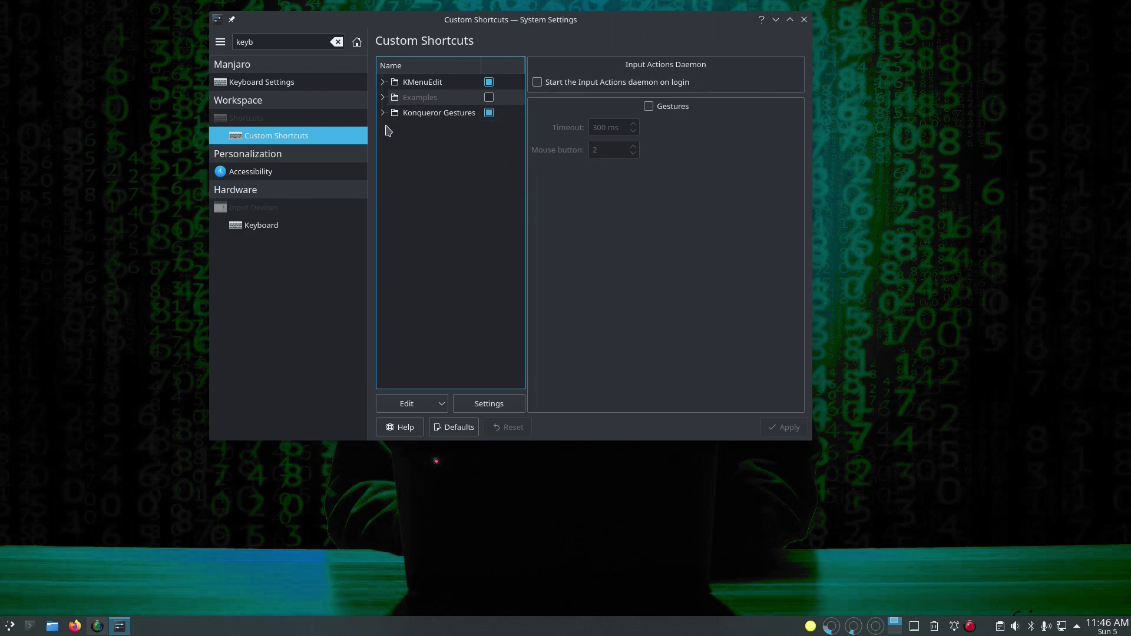
{"action": "left_click", "coordinate": [384, 115]}
{"action": "left_click", "coordinate": [383, 113]}
Step: Look through the Keyboard Settings page and the Keyboard hardware settings
{"action": "left_click", "coordinate": [275, 88]}
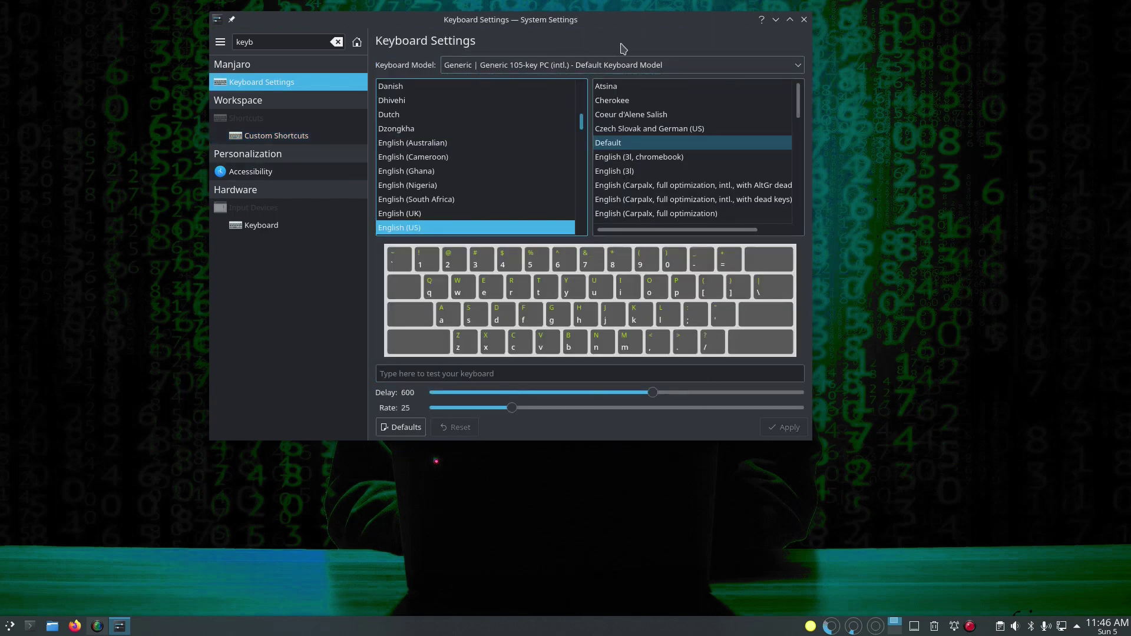
{"action": "scroll", "coordinate": [711, 176], "scroll_direction": "down", "scroll_amount": 2}
{"action": "scroll", "coordinate": [707, 159], "scroll_direction": "up", "scroll_amount": 2}
{"action": "left_click", "coordinate": [273, 227]}
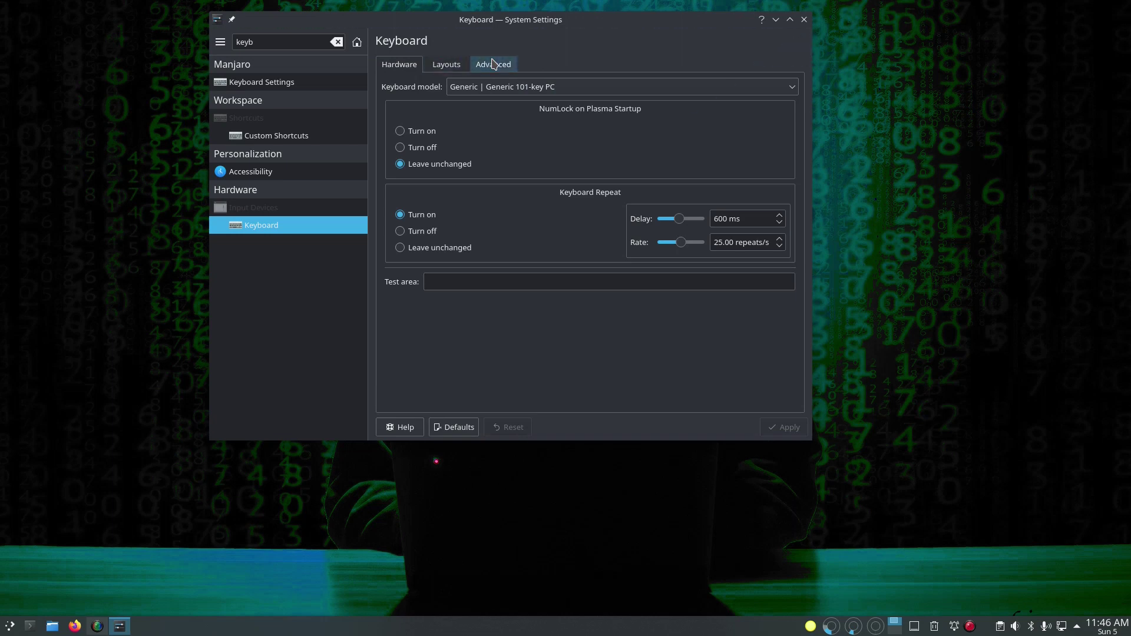
Step: Replace the search with 'short' and open the Standard Shortcuts list
{"action": "left_click_drag", "start_coordinate": [267, 42], "coordinate": [231, 43]}
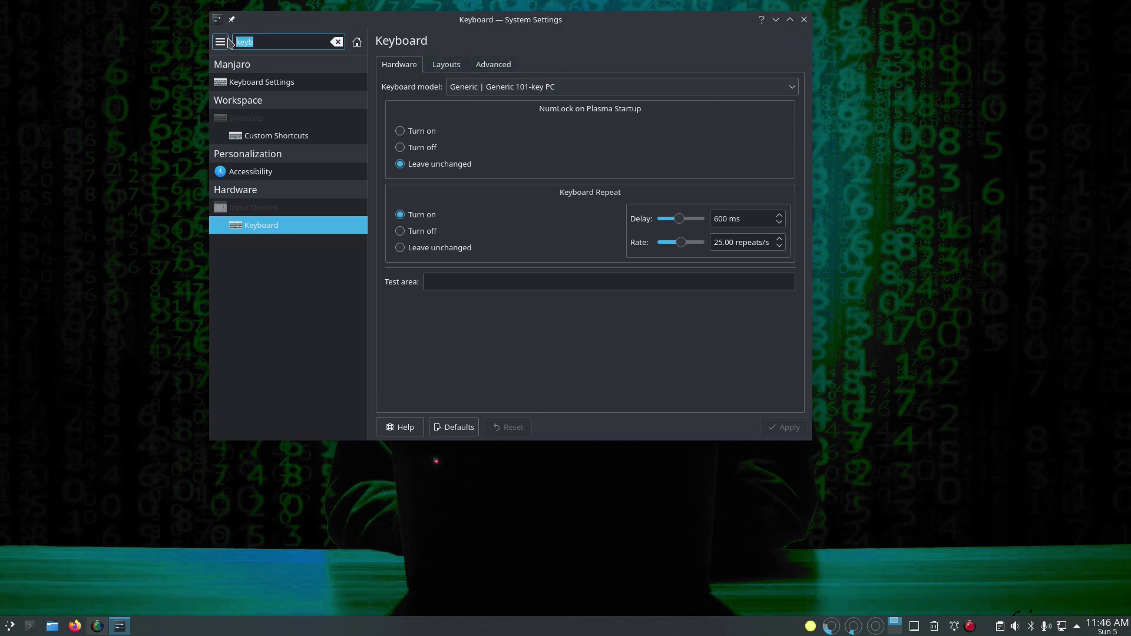
{"action": "type", "text": "short"}
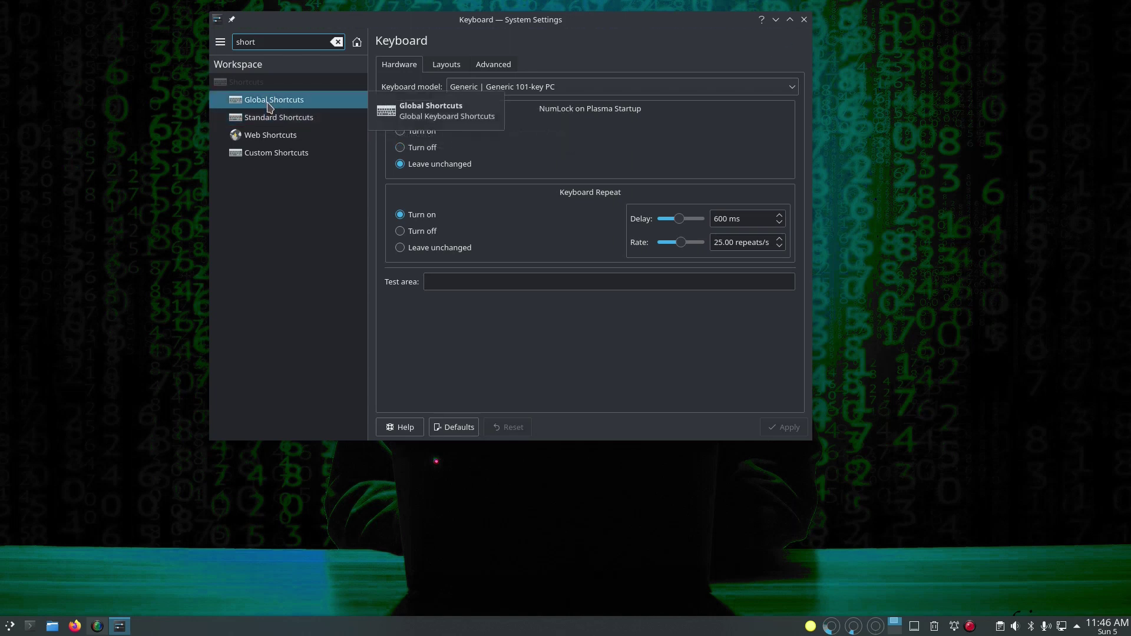
{"action": "left_click", "coordinate": [279, 157]}
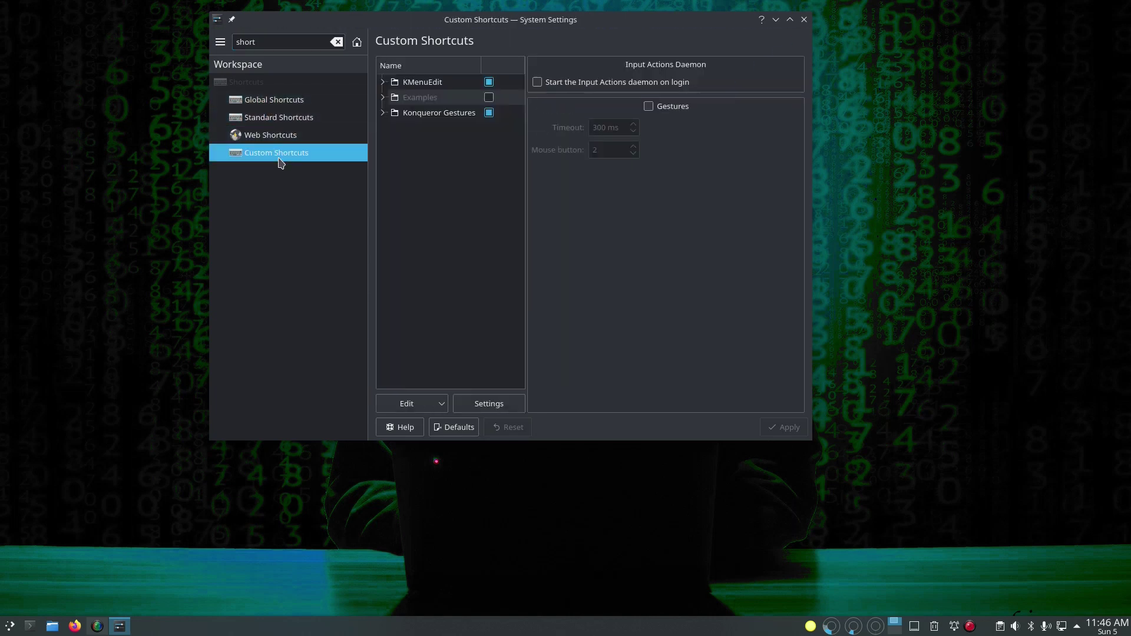
{"action": "left_click", "coordinate": [280, 125]}
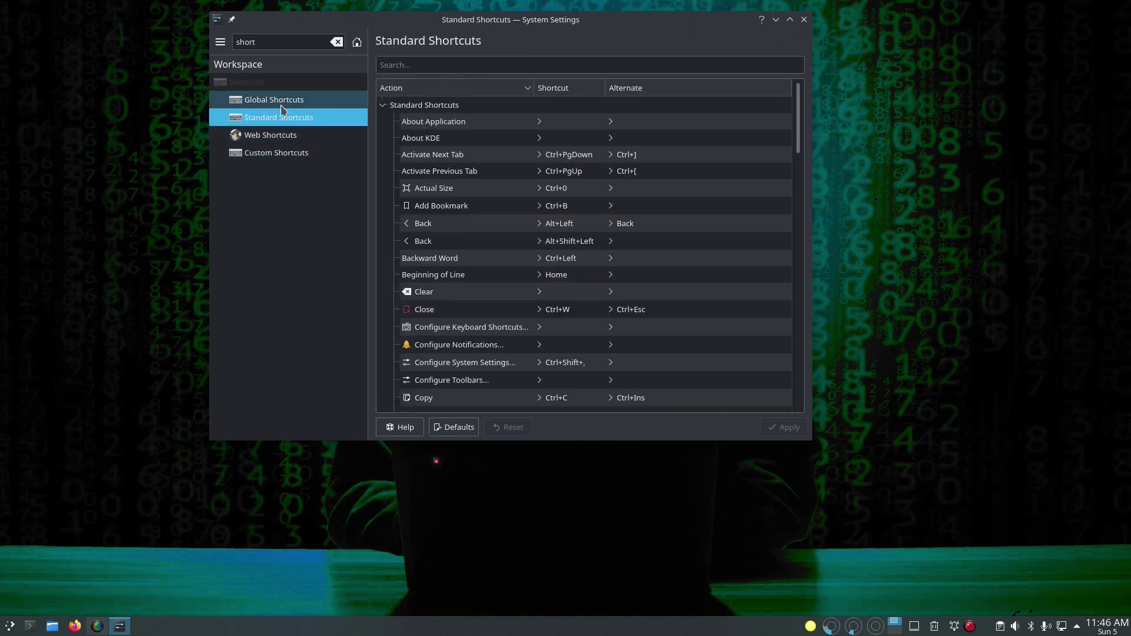
Step: Add Firefox from the Internet category to the Global Shortcuts applications
{"action": "left_click", "coordinate": [281, 105]}
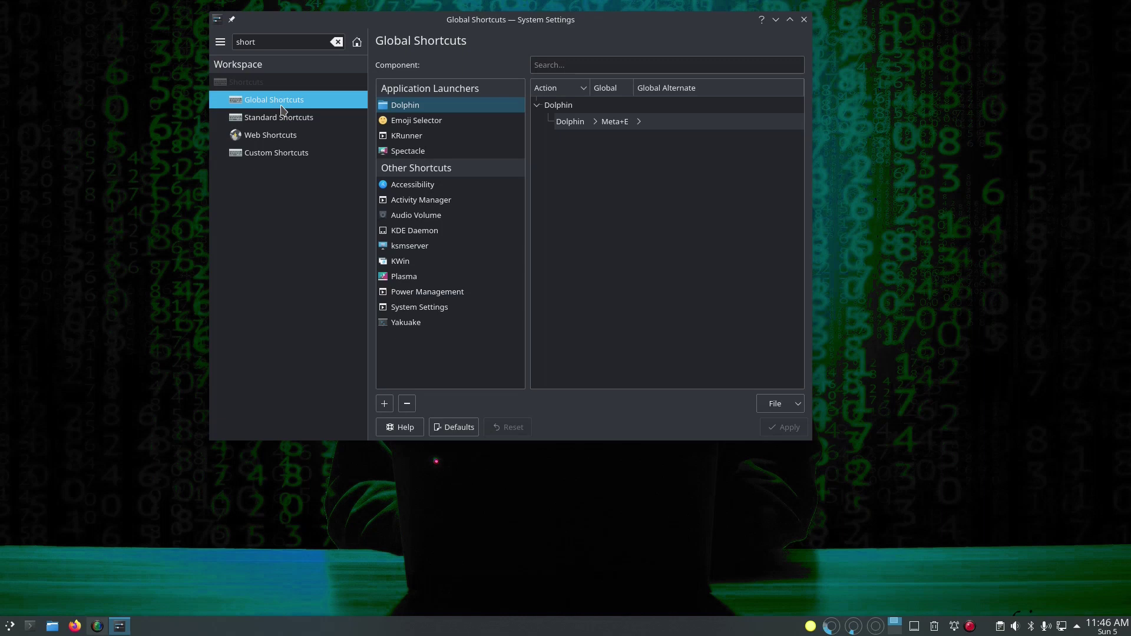
{"action": "left_click", "coordinate": [384, 406]}
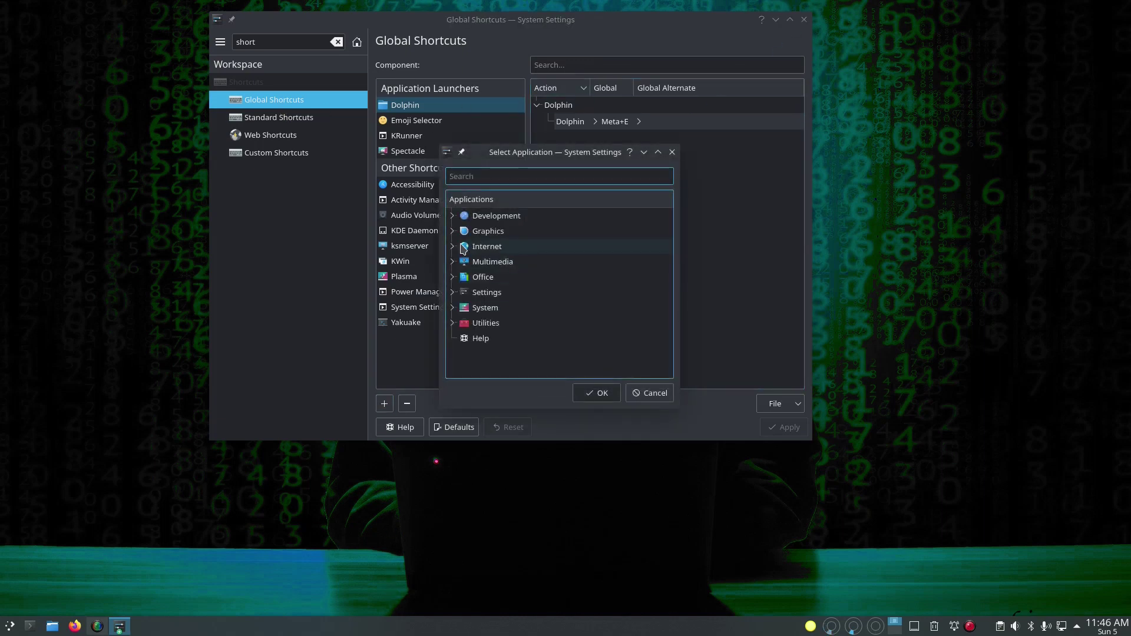
{"action": "left_click", "coordinate": [463, 248]}
{"action": "left_click", "coordinate": [510, 338]}
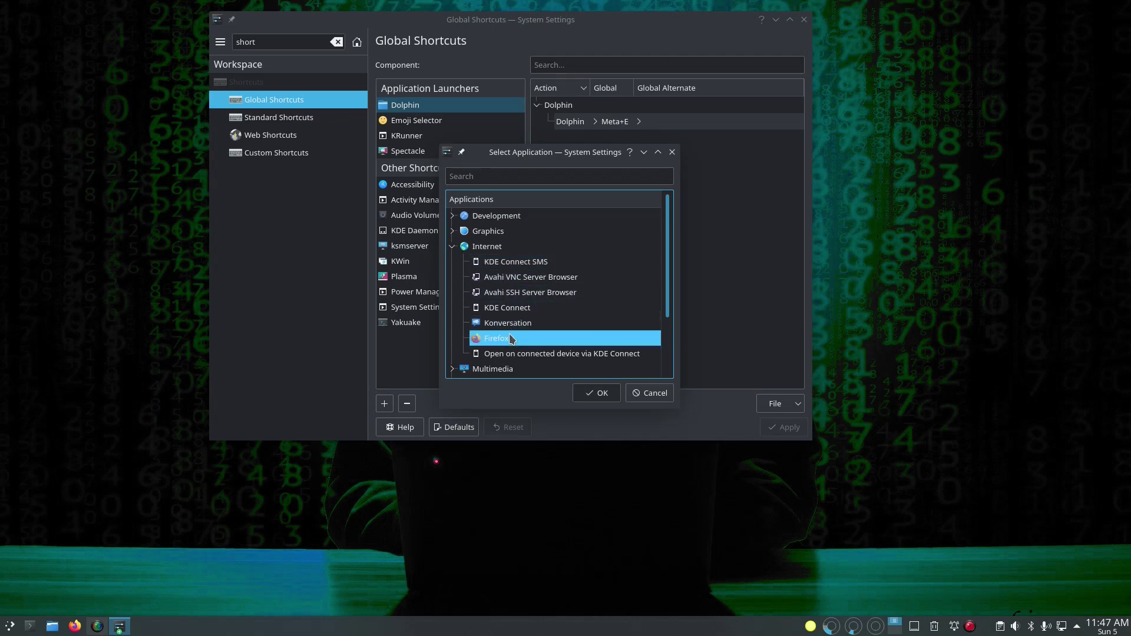
{"action": "left_click", "coordinate": [596, 393]}
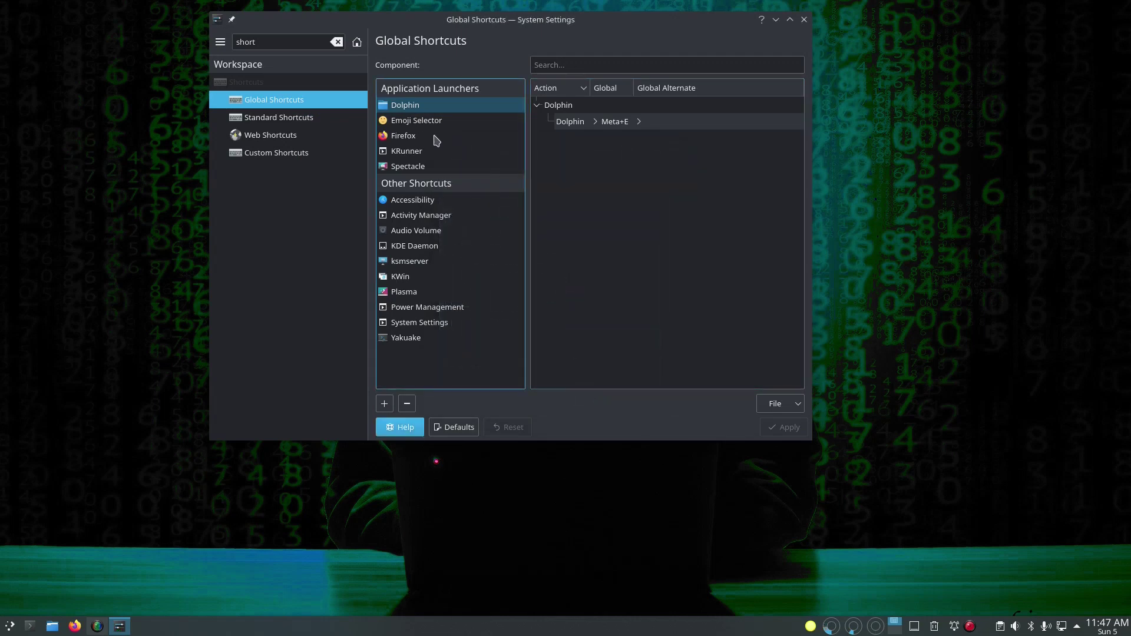
Step: Give Launch Firefox the custom global shortcut Meta+F
{"action": "left_click", "coordinate": [439, 136]}
{"action": "left_click", "coordinate": [659, 125]}
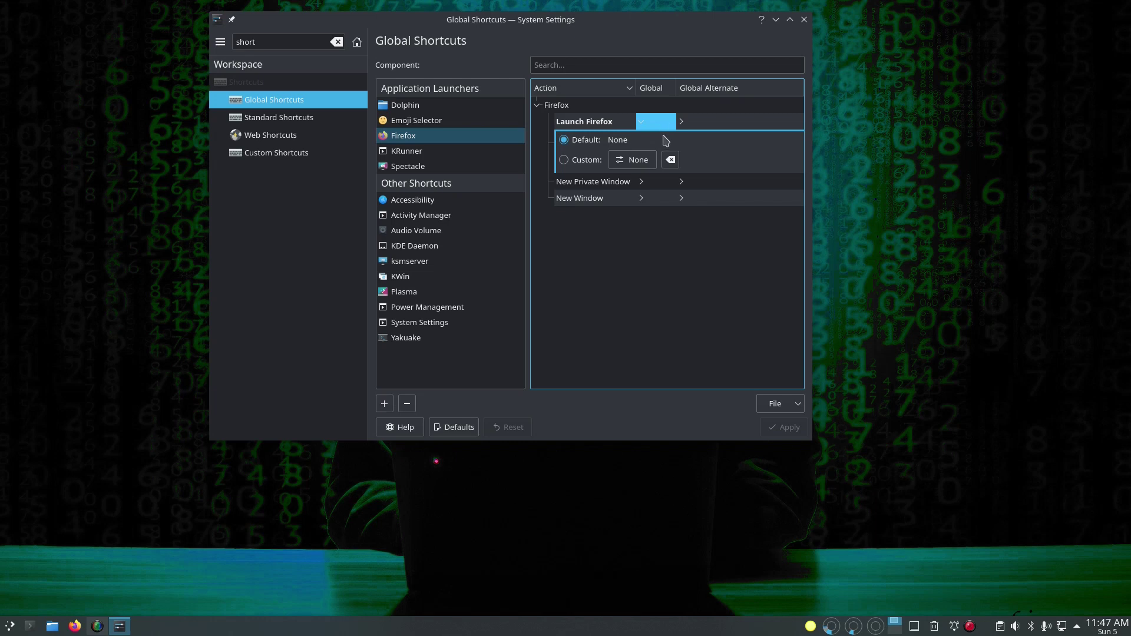
{"action": "left_click", "coordinate": [639, 165]}
{"action": "key", "text": "super+f"}
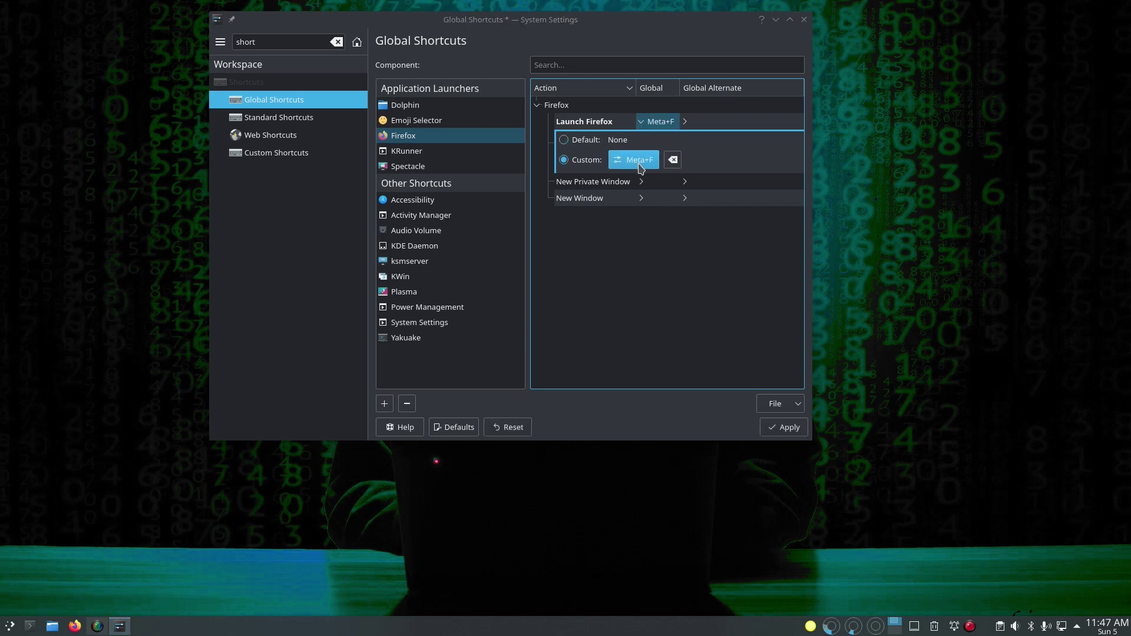
{"action": "left_click", "coordinate": [779, 428]}
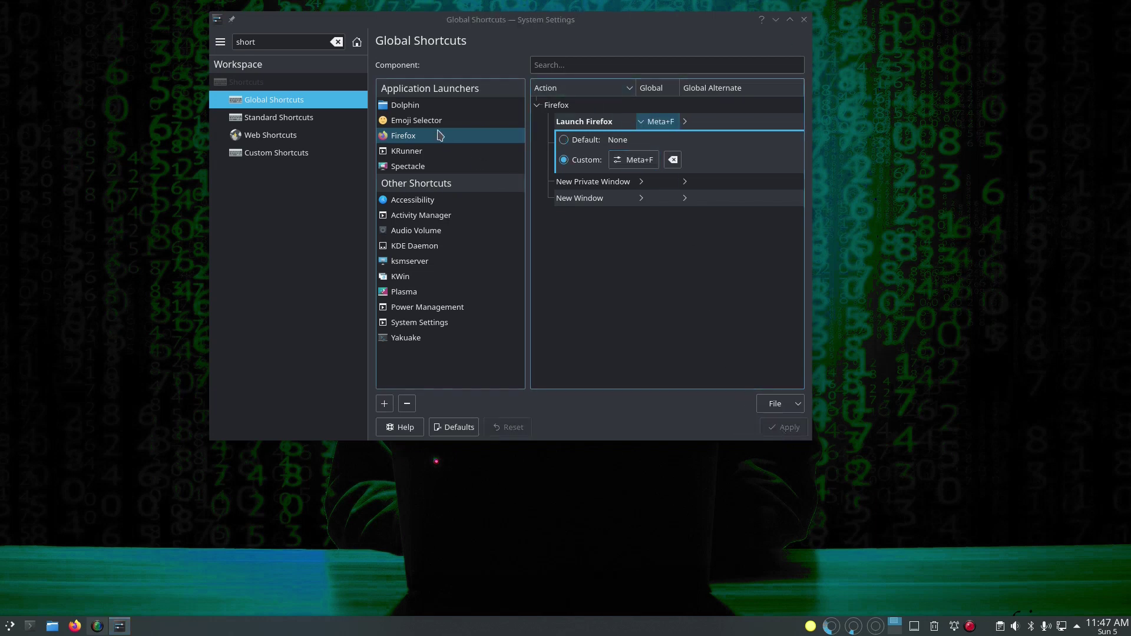
Step: Change Dolphin's custom global shortcut from Meta+E to Meta+Shift+F
{"action": "left_click", "coordinate": [428, 108]}
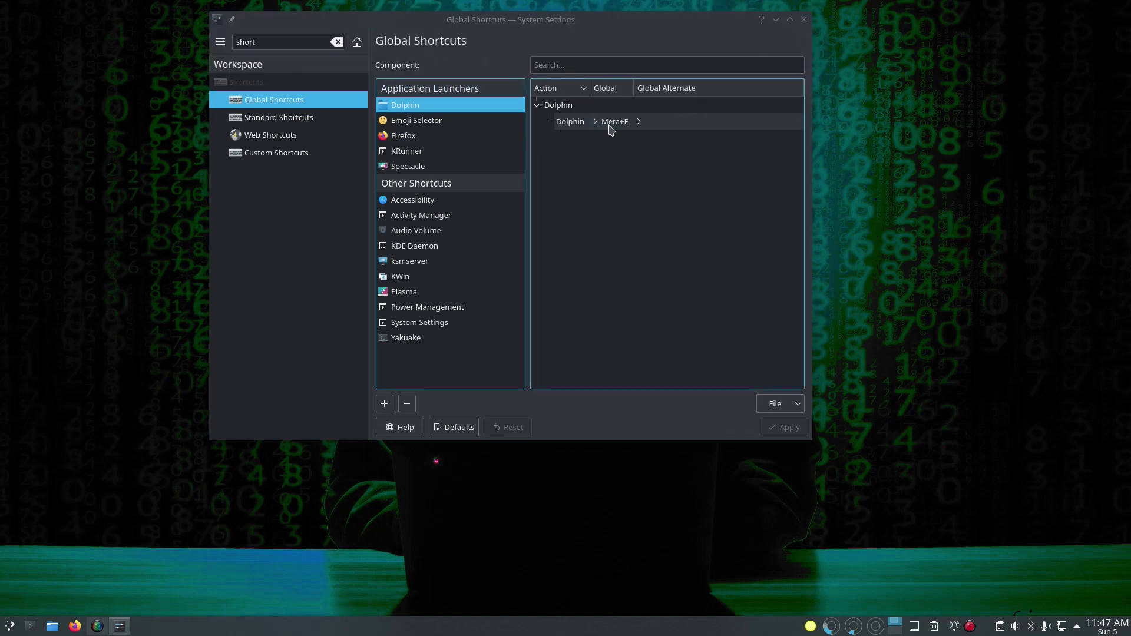
{"action": "left_click", "coordinate": [610, 127]}
{"action": "left_click", "coordinate": [636, 161]}
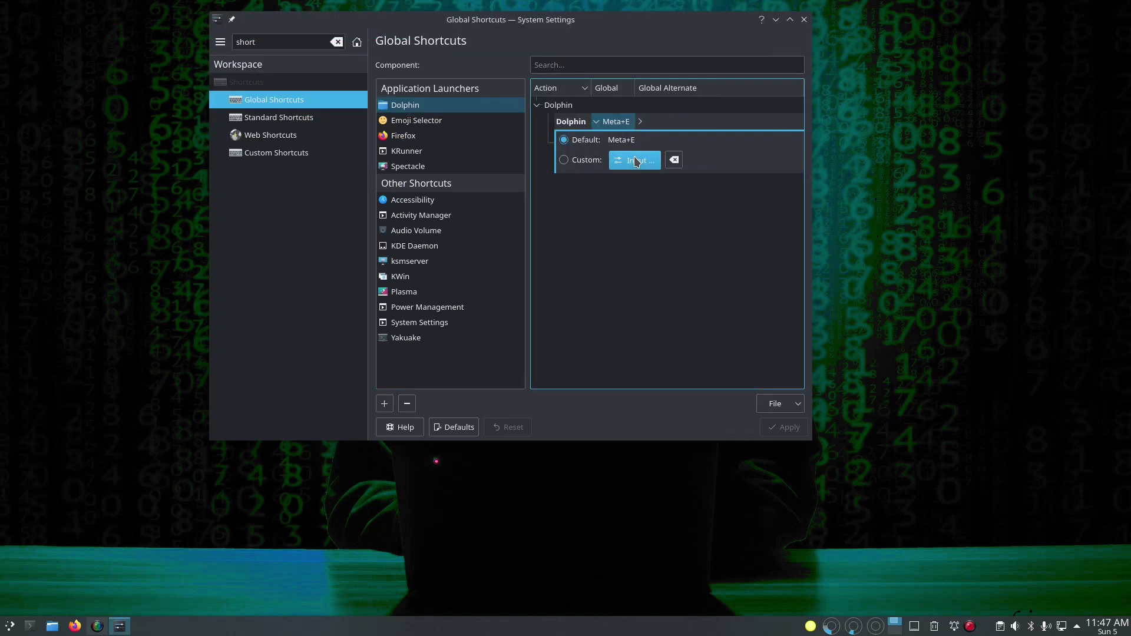
{"action": "key", "text": "super+shift+f"}
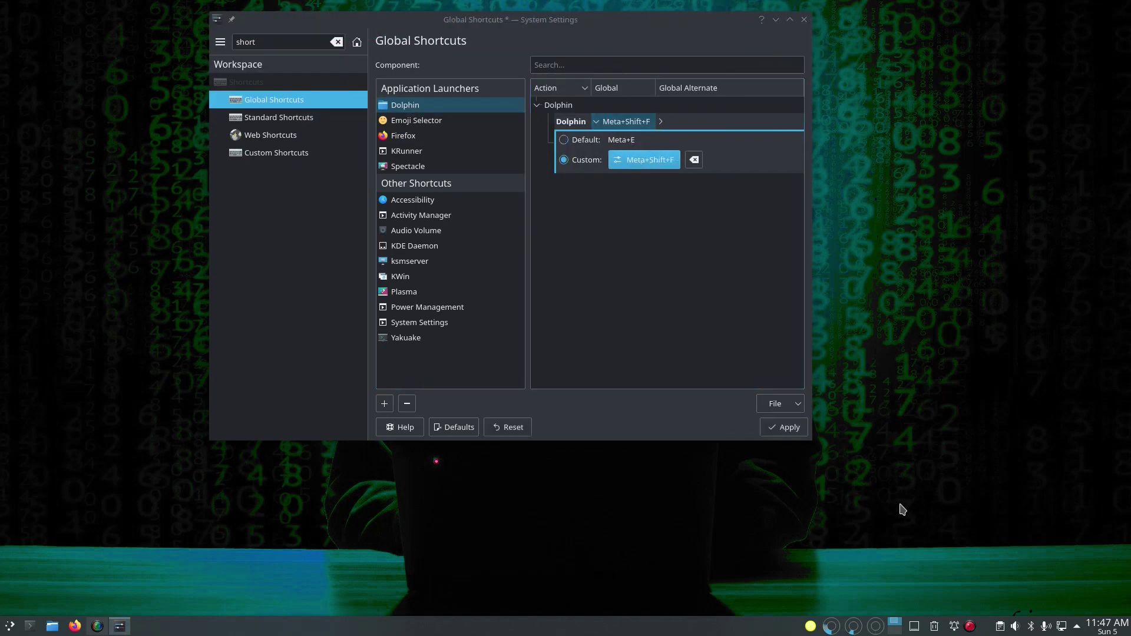
{"action": "left_click", "coordinate": [786, 427]}
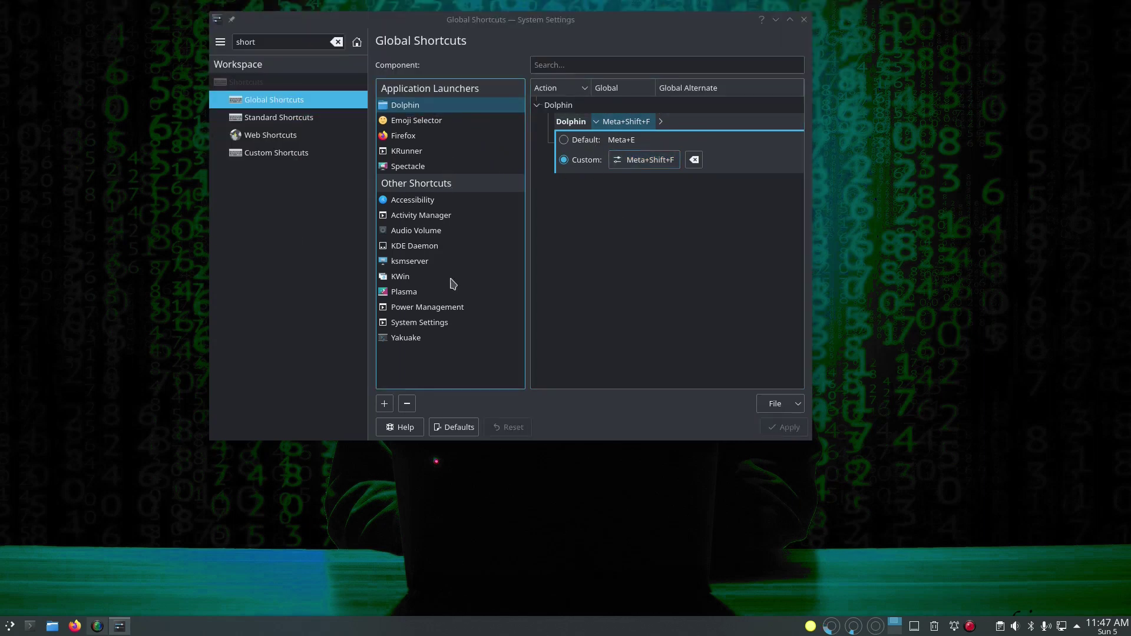
Step: Add Konsole from the System category to the Global Shortcuts application launchers
{"action": "left_click", "coordinate": [384, 405]}
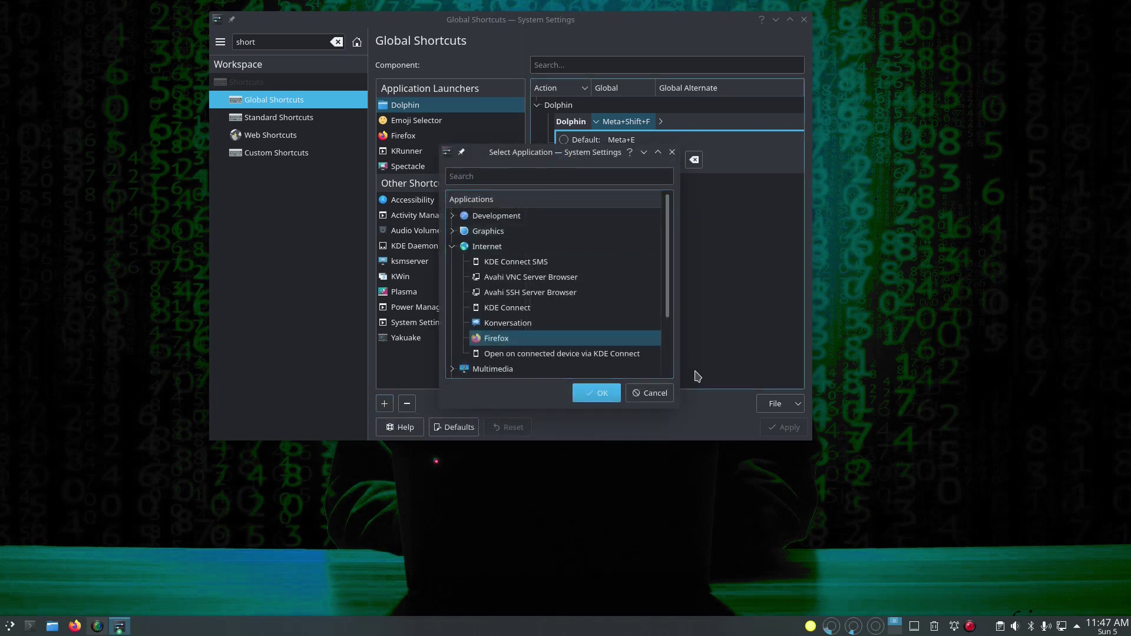
{"action": "left_click_drag", "start_coordinate": [670, 286], "coordinate": [676, 348]}
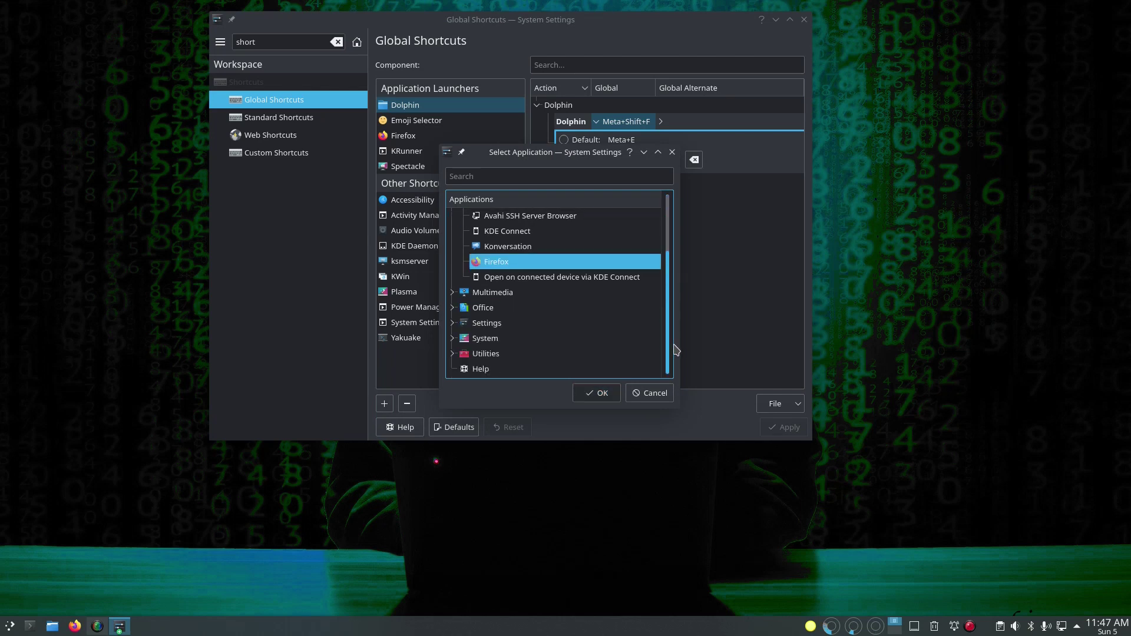
{"action": "left_click", "coordinate": [451, 323]}
{"action": "scroll", "coordinate": [524, 330], "scroll_direction": "down", "scroll_amount": 2}
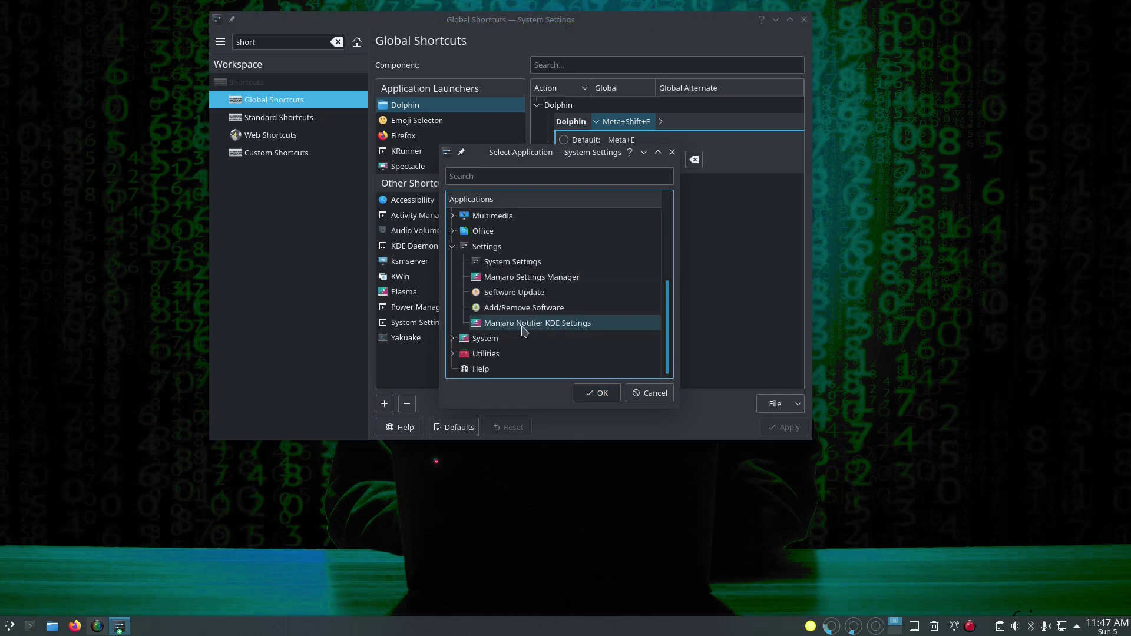
{"action": "left_click", "coordinate": [452, 338]}
{"action": "scroll", "coordinate": [543, 345], "scroll_direction": "down", "scroll_amount": 3}
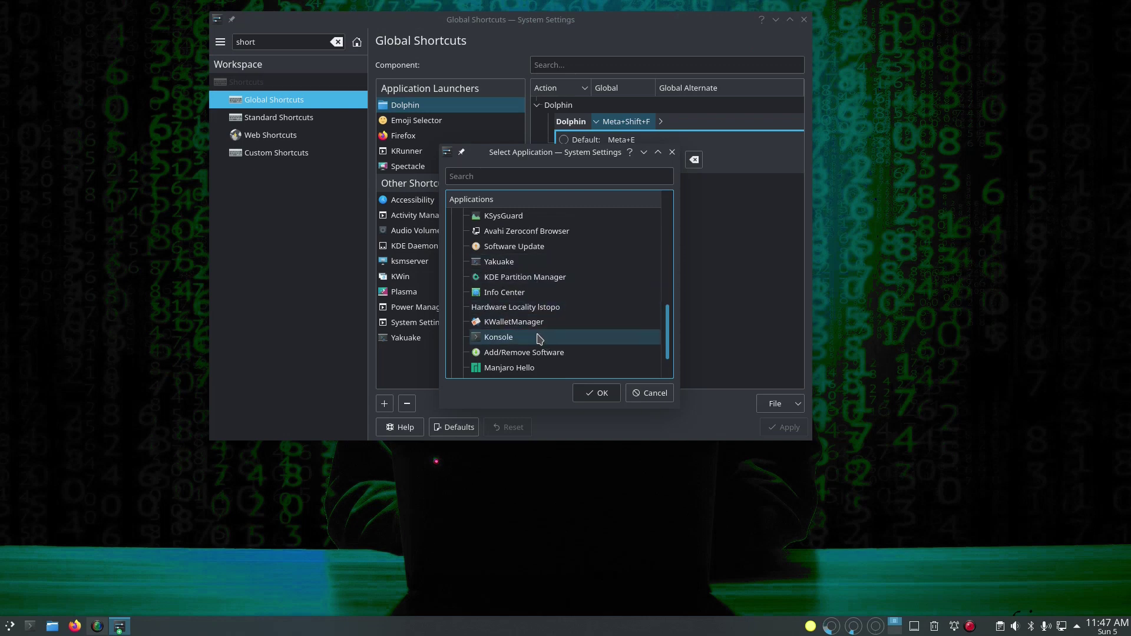
{"action": "left_click", "coordinate": [538, 338]}
{"action": "left_click", "coordinate": [607, 394]}
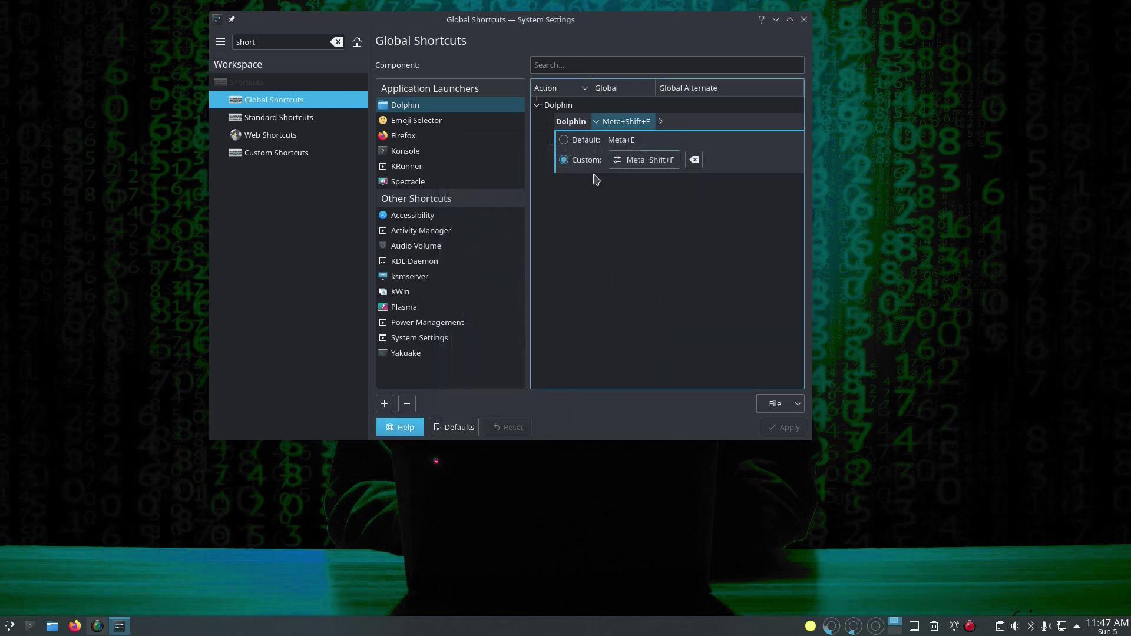
Step: Set Launch Konsole's custom global shortcut to Meta+T, save it, and close System Settings
{"action": "left_click", "coordinate": [412, 152]}
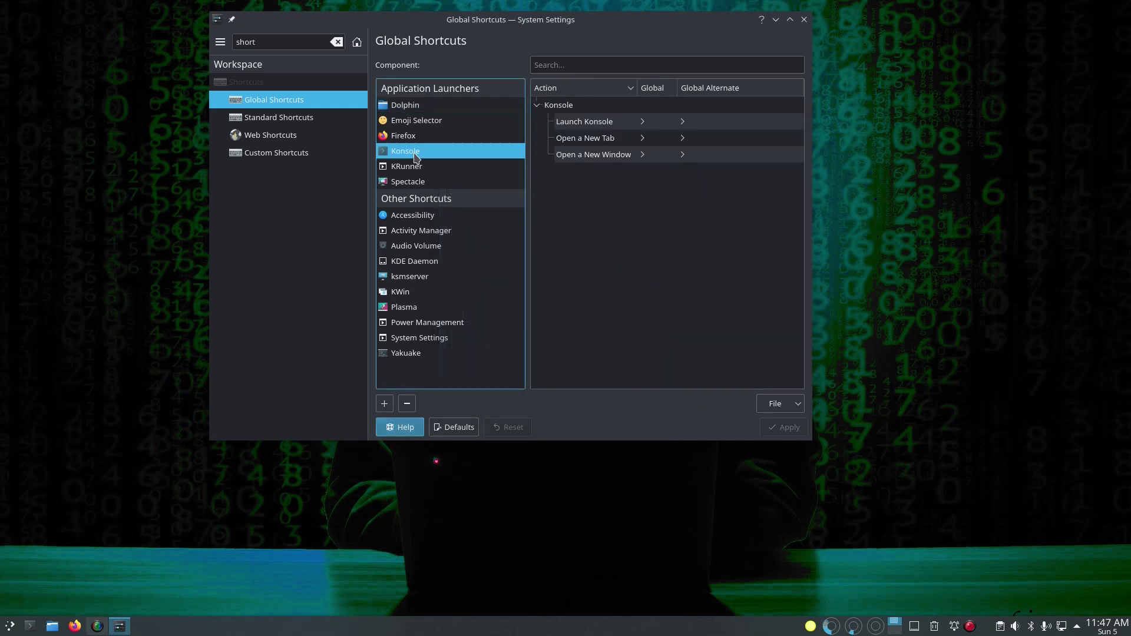
{"action": "left_click", "coordinate": [652, 128]}
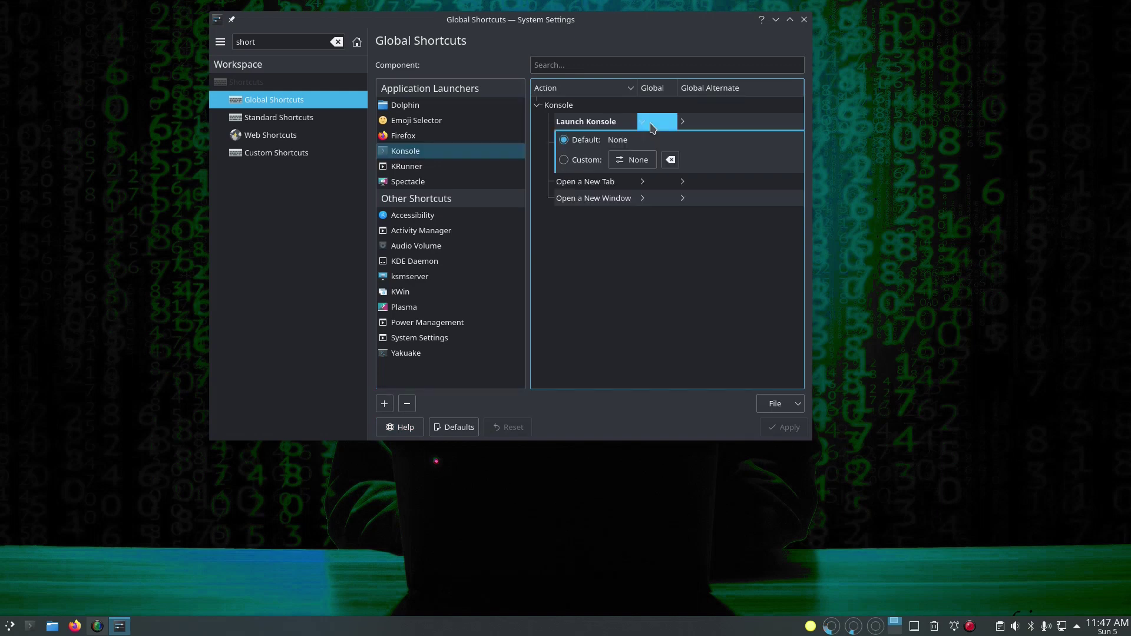
{"action": "key", "text": "super"}
{"action": "left_click", "coordinate": [633, 160]}
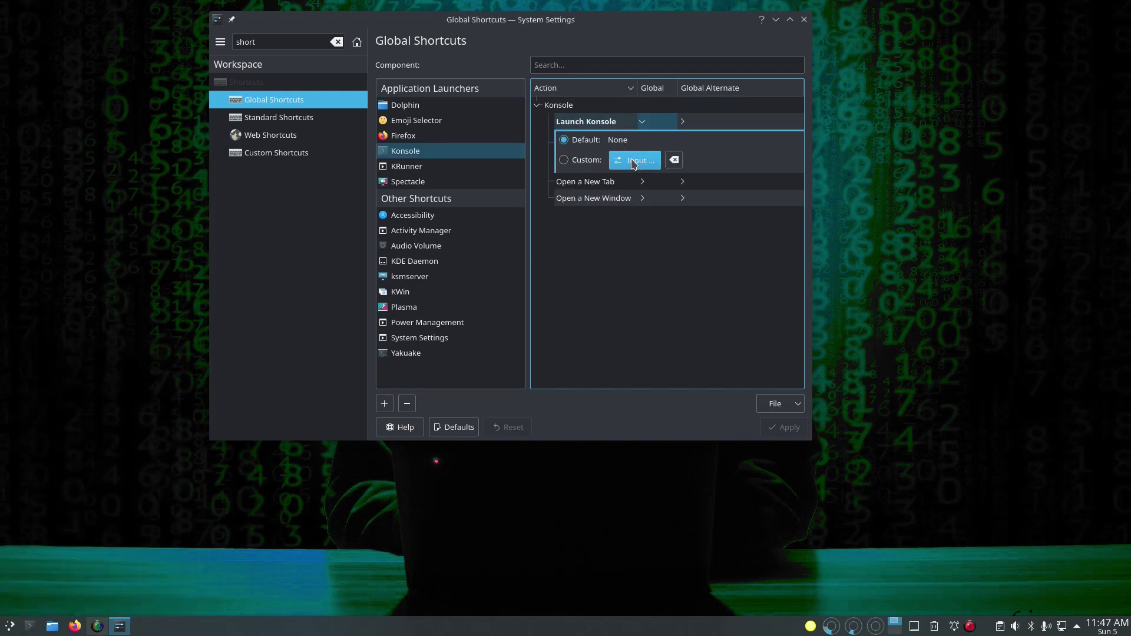
{"action": "key", "text": "super+t"}
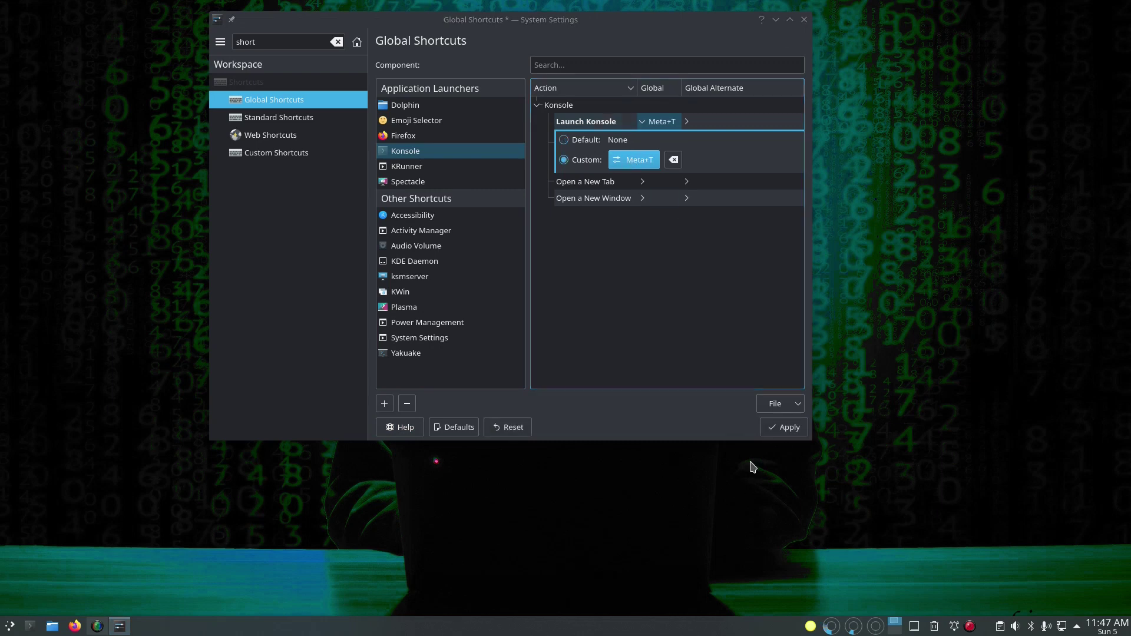
{"action": "left_click", "coordinate": [782, 431]}
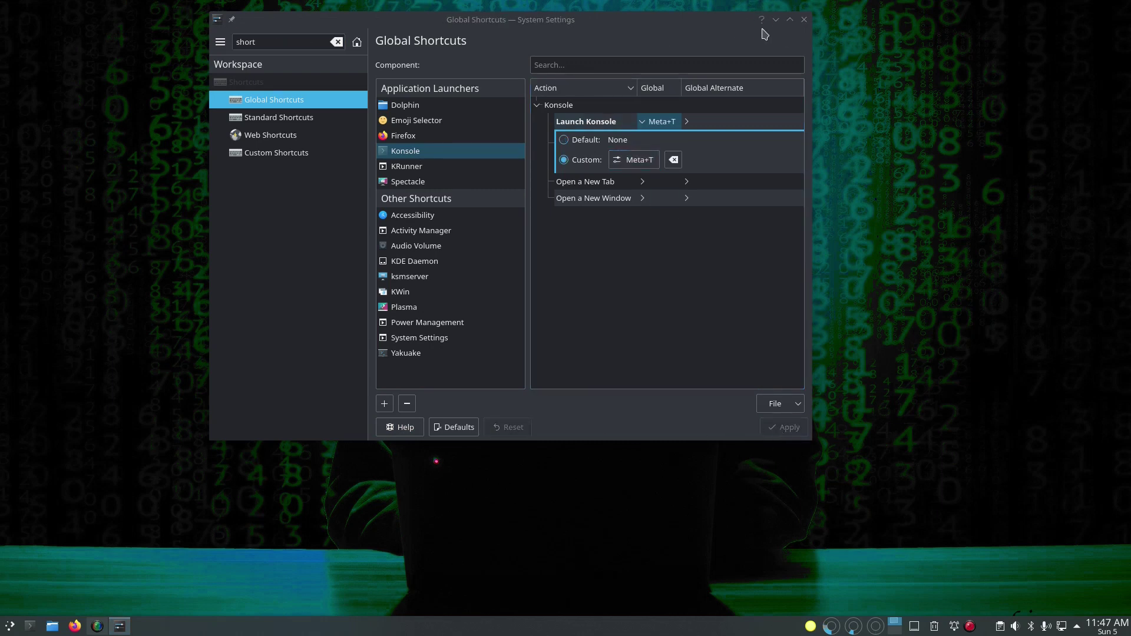
{"action": "left_click", "coordinate": [803, 19]}
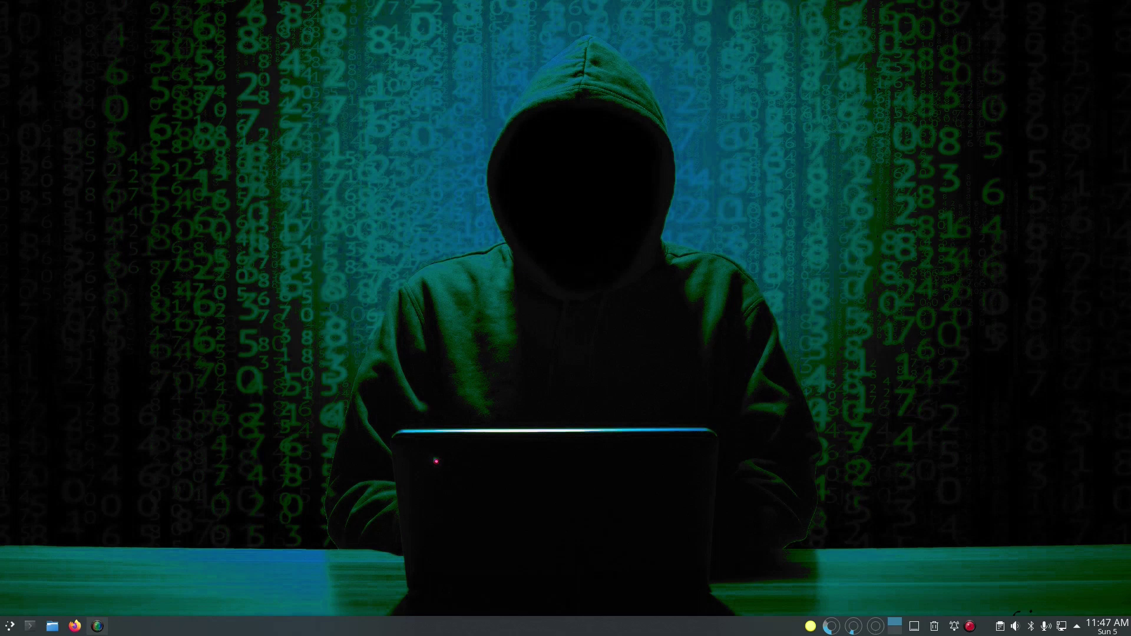
Step: Launch Add/Remove Software from the Application Menu and drag its window further onto the screen
{"action": "left_click", "coordinate": [10, 626]}
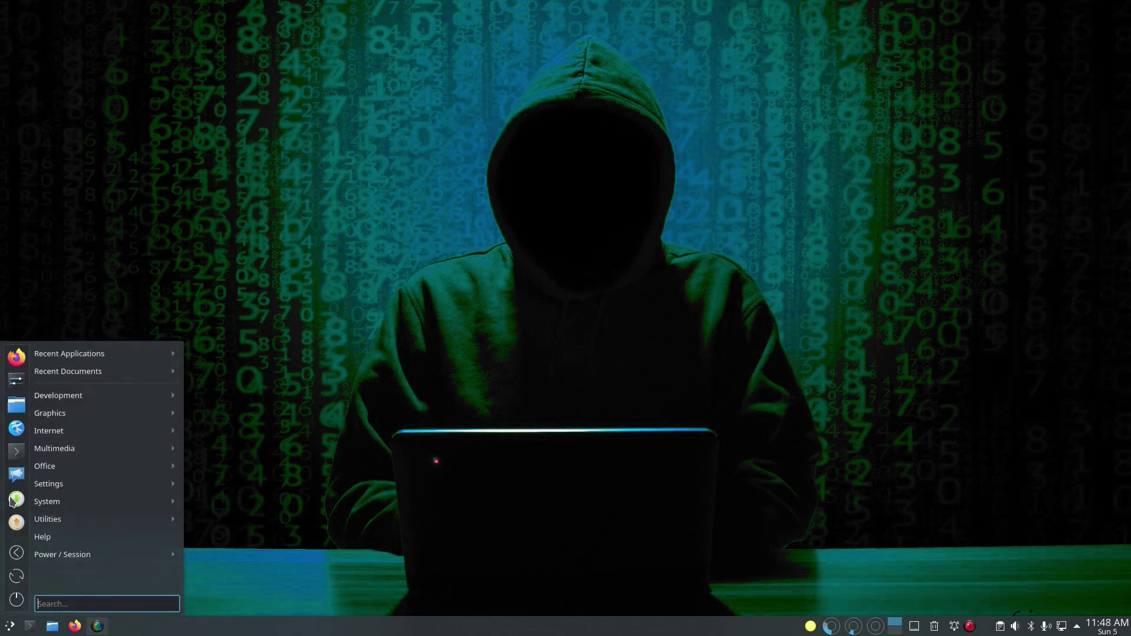
{"action": "left_click", "coordinate": [16, 499]}
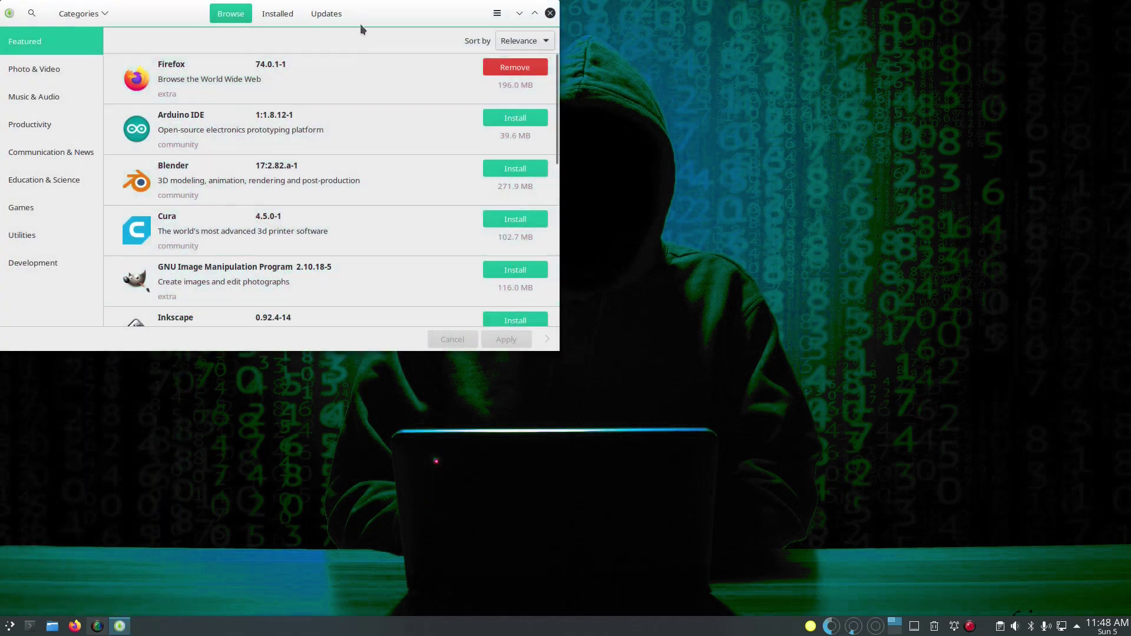
{"action": "left_click_drag", "start_coordinate": [383, 8], "coordinate": [516, 27]}
Step: Browse the Photo & Video category, scrolling through its full app list
{"action": "left_click", "coordinate": [194, 95]}
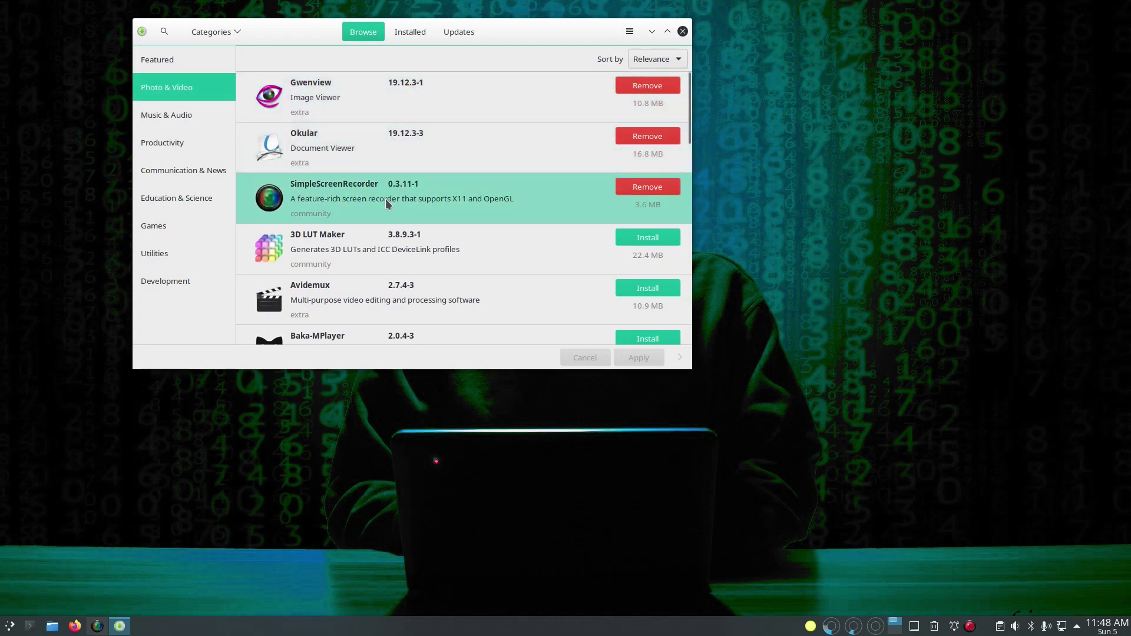
{"action": "scroll", "coordinate": [387, 203], "scroll_direction": "down", "scroll_amount": 5}
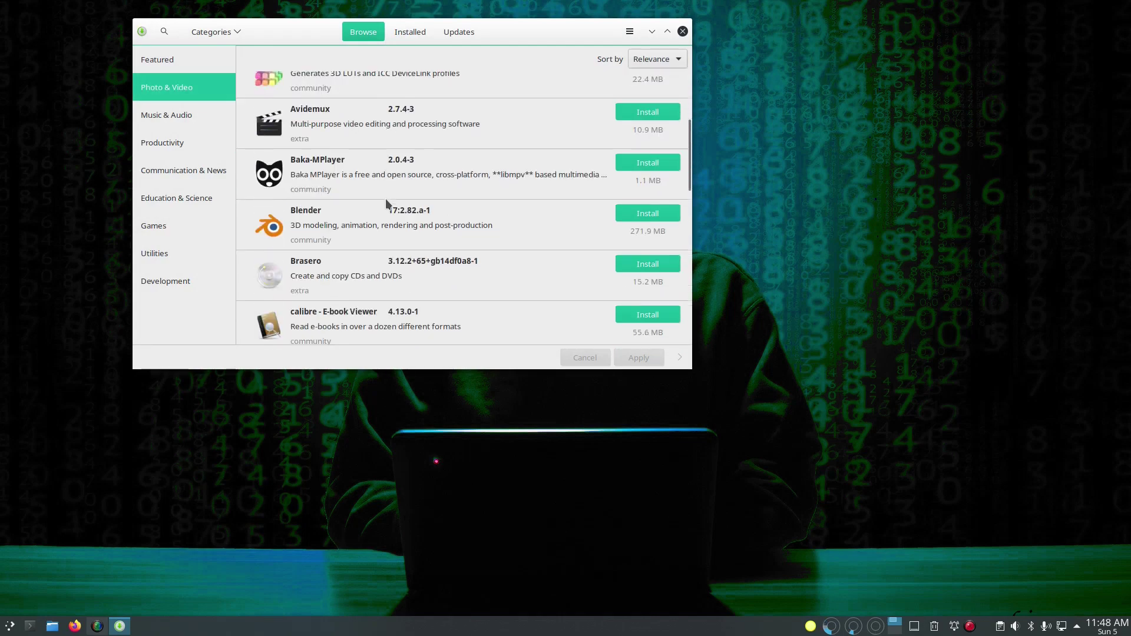
{"action": "scroll", "coordinate": [385, 200], "scroll_direction": "down", "scroll_amount": 4}
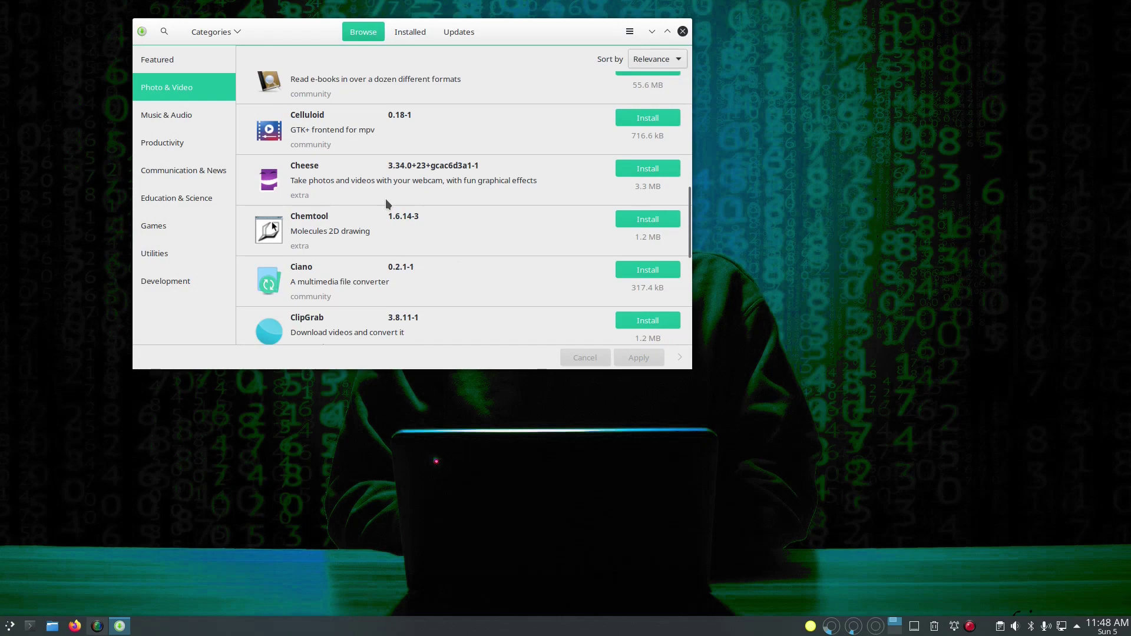
{"action": "scroll", "coordinate": [386, 201], "scroll_direction": "down", "scroll_amount": 1}
{"action": "scroll", "coordinate": [387, 203], "scroll_direction": "down", "scroll_amount": 1}
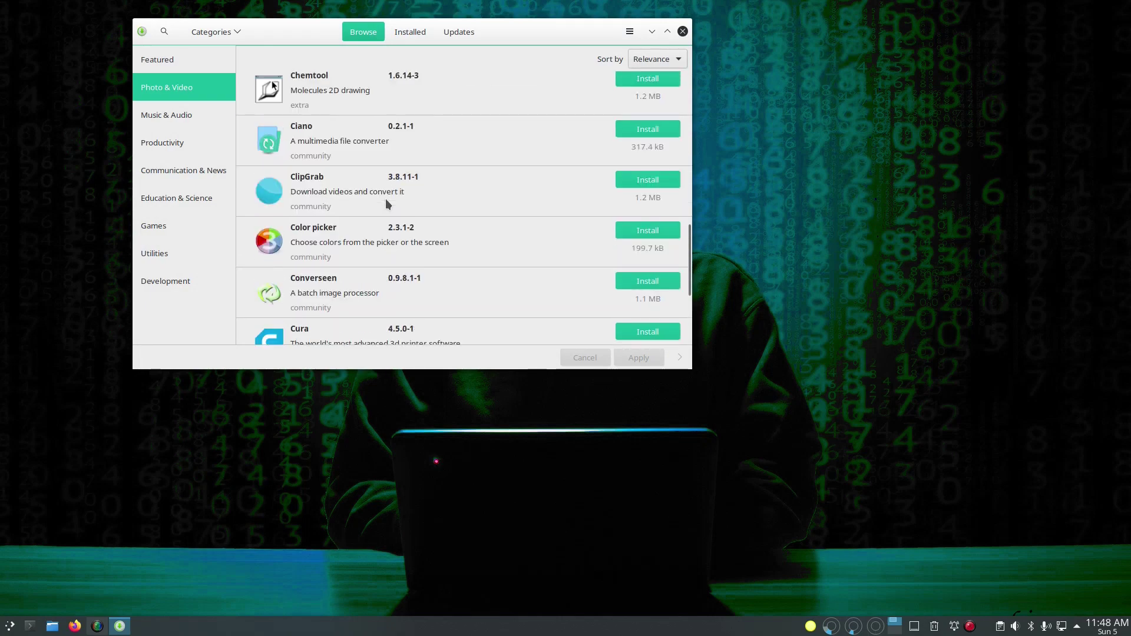
{"action": "scroll", "coordinate": [387, 203], "scroll_direction": "down", "scroll_amount": 6}
{"action": "scroll", "coordinate": [386, 204], "scroll_direction": "down", "scroll_amount": 5}
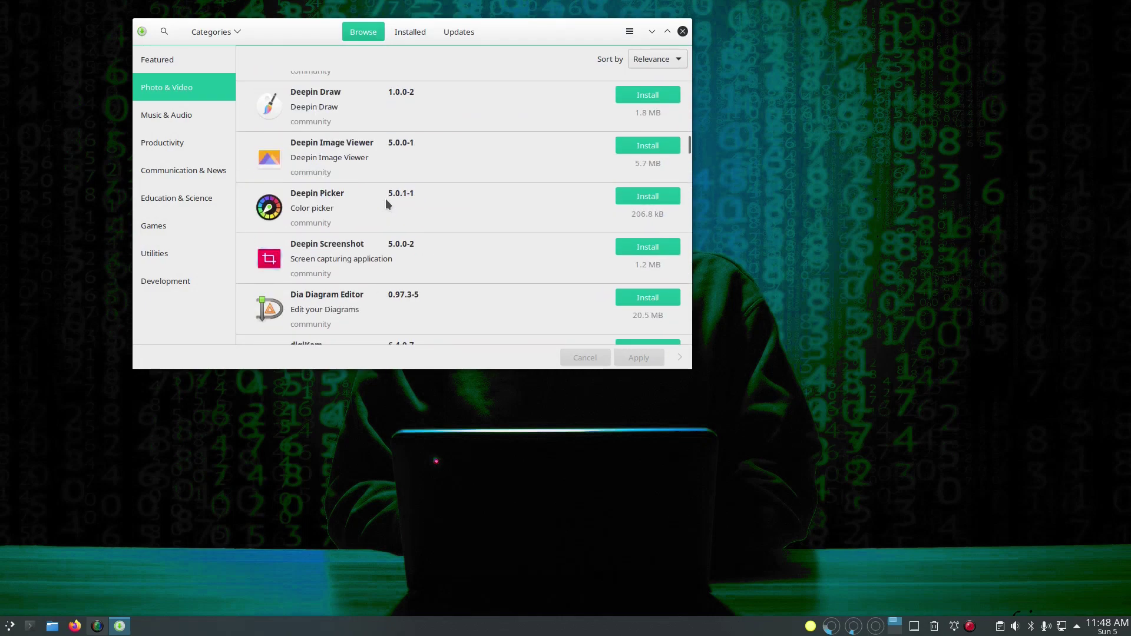
{"action": "scroll", "coordinate": [386, 203], "scroll_direction": "down", "scroll_amount": 1}
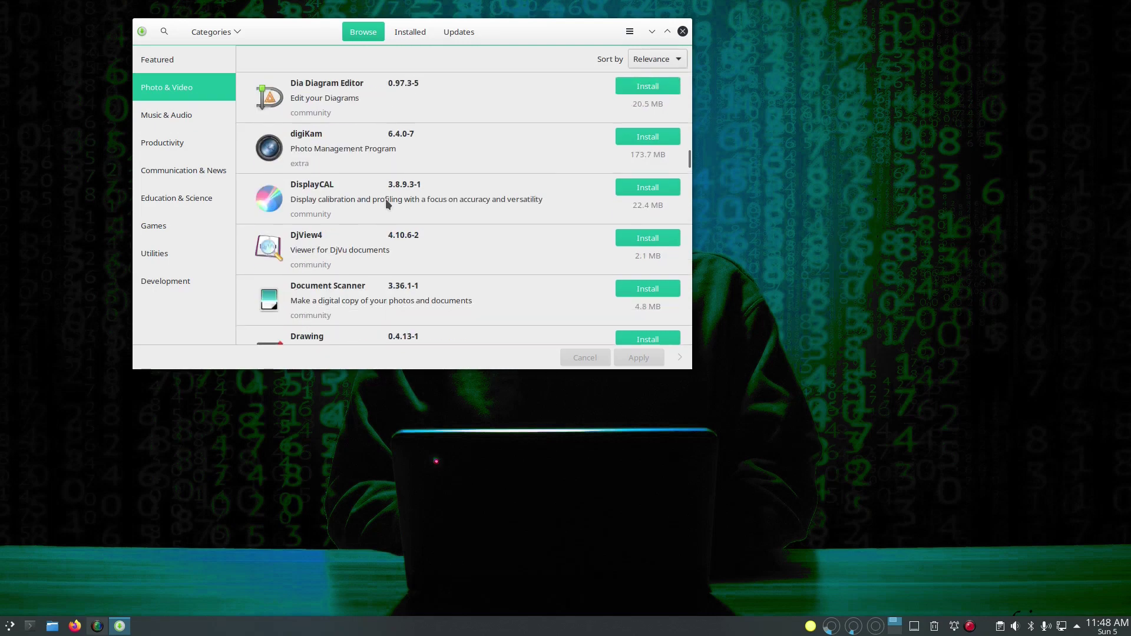
{"action": "scroll", "coordinate": [385, 199], "scroll_direction": "down", "scroll_amount": 2}
{"action": "scroll", "coordinate": [385, 199], "scroll_direction": "down", "scroll_amount": 2}
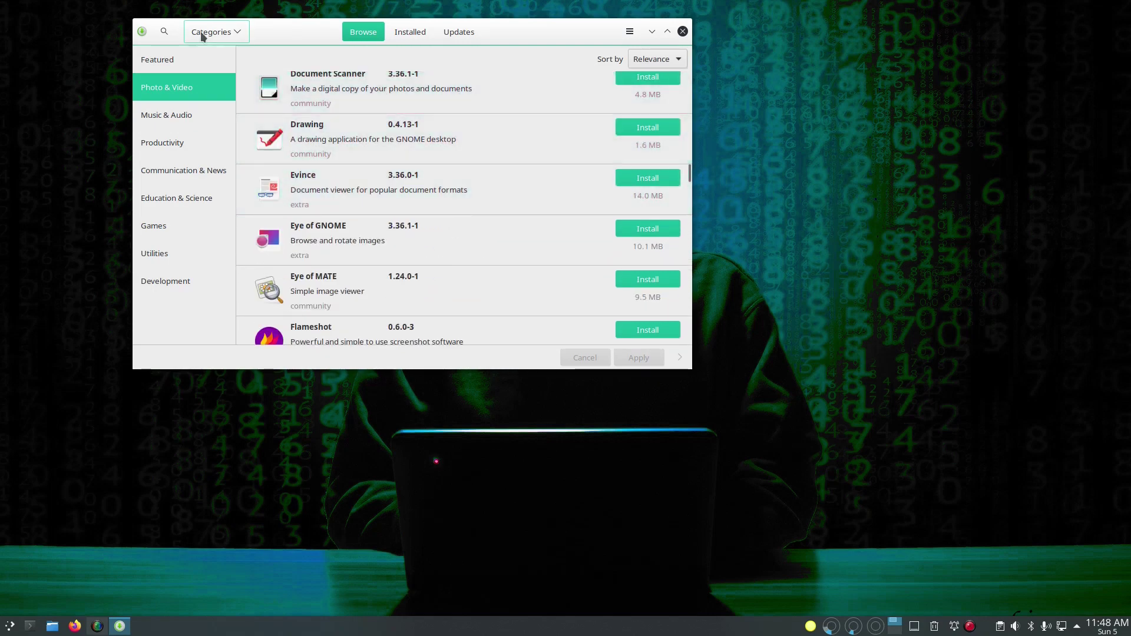
{"action": "left_click", "coordinate": [166, 33]}
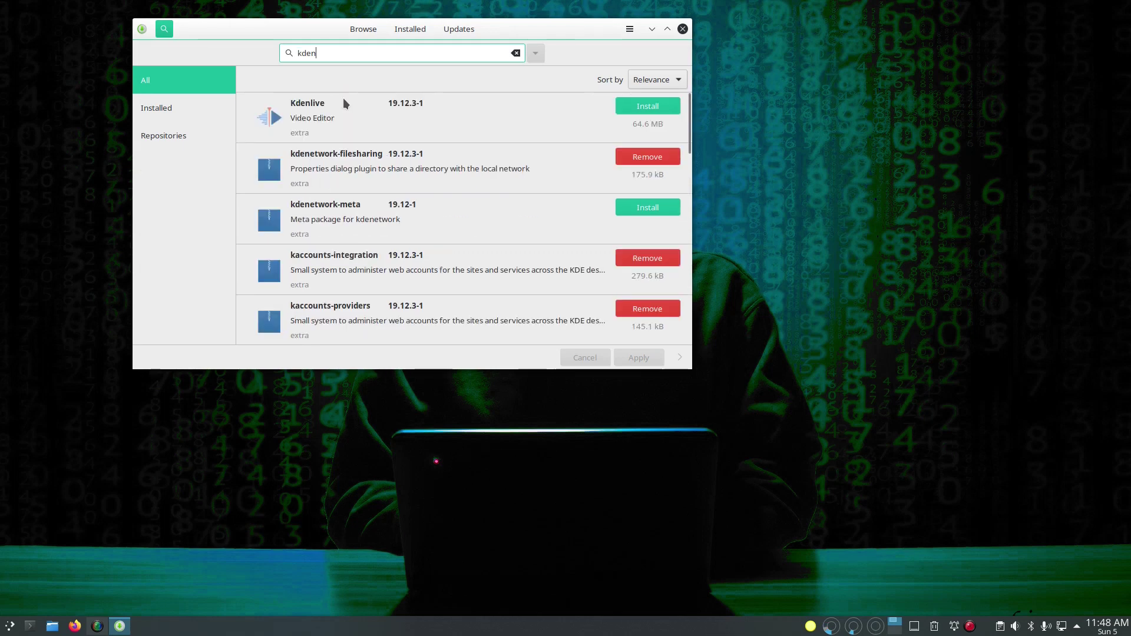
Step: Open Kdenlive's details, mark it for installation and apply
{"action": "left_click", "coordinate": [344, 100]}
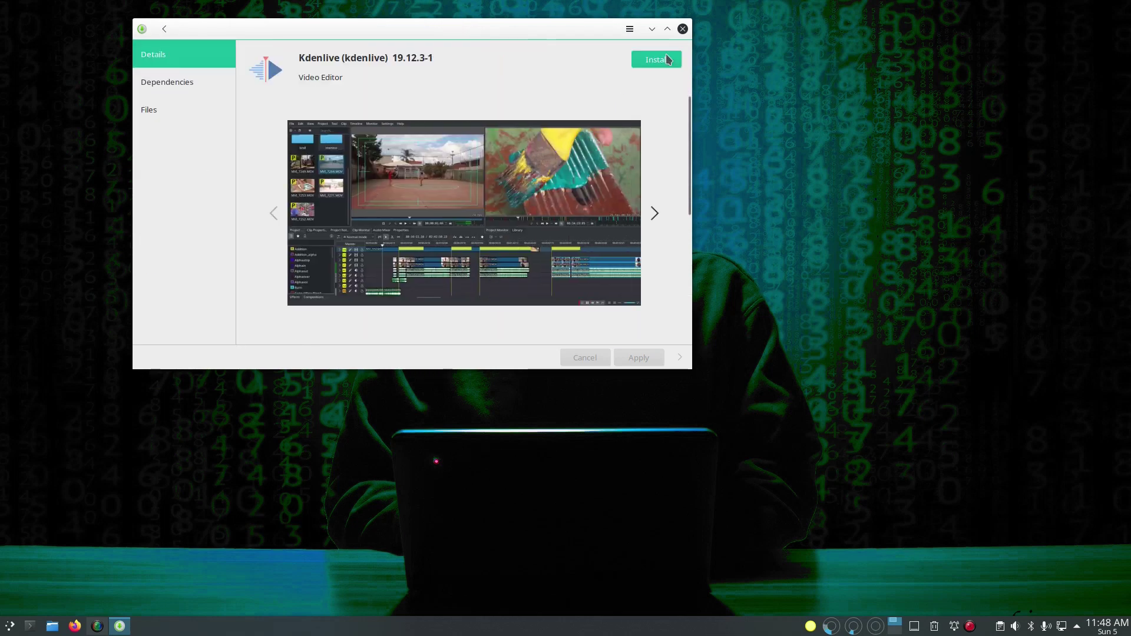
{"action": "left_click", "coordinate": [667, 59]}
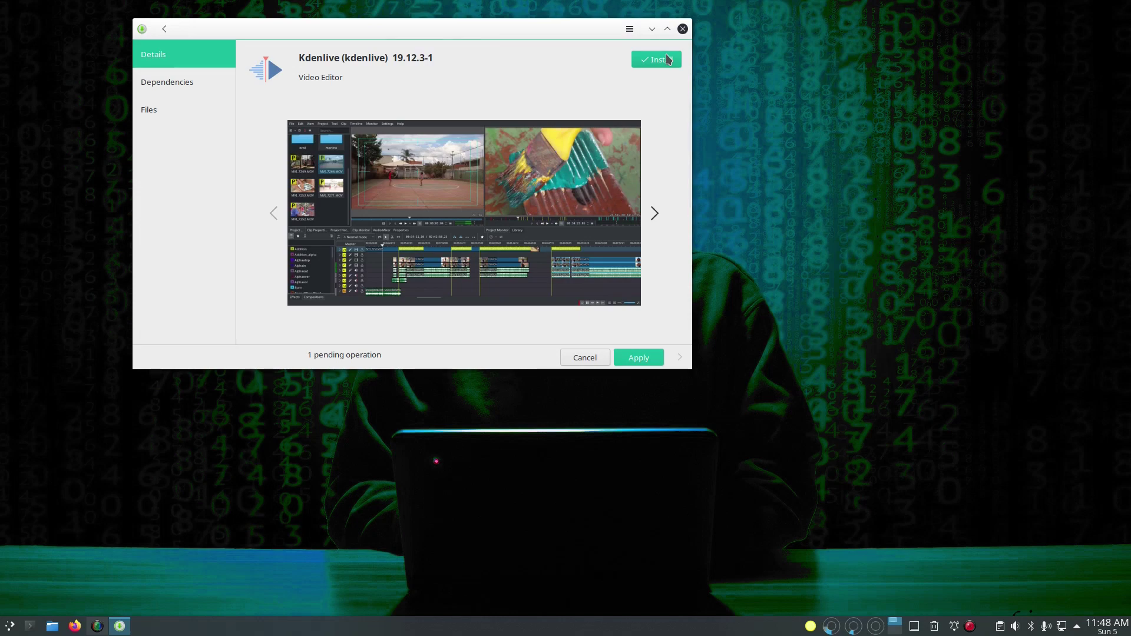
{"action": "left_click", "coordinate": [640, 358]}
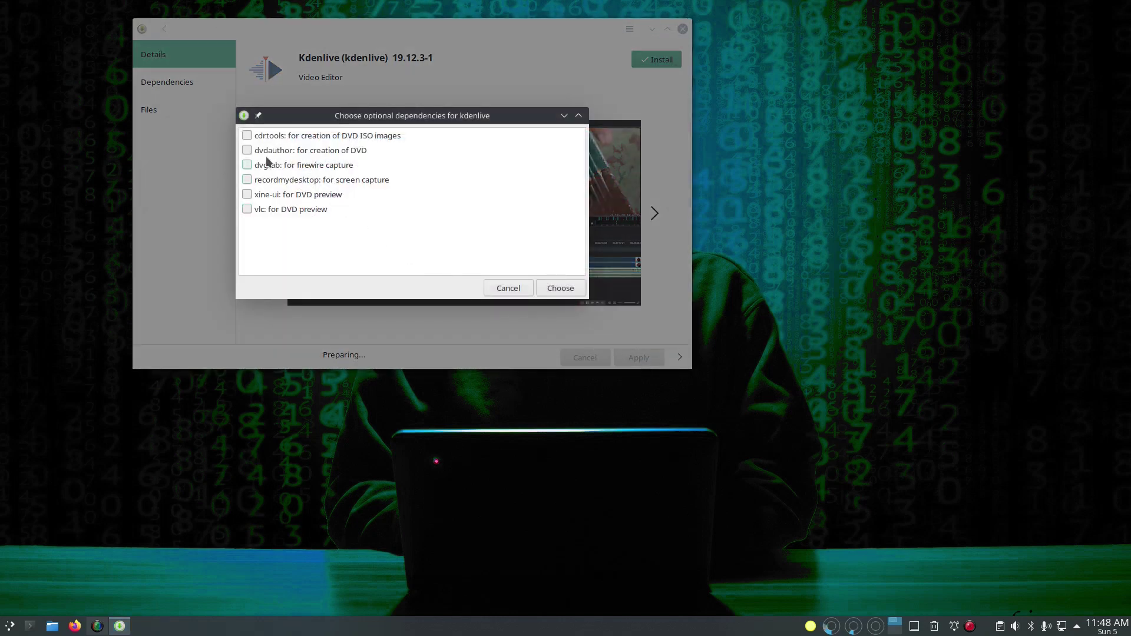
Step: Include cdrtools, dvdauthor, dvgrab, recordmydesktop and vlc, authorise with the password, and confirm the transaction
{"action": "left_click", "coordinate": [247, 135]}
{"action": "left_click", "coordinate": [246, 150]}
{"action": "left_click", "coordinate": [247, 165]}
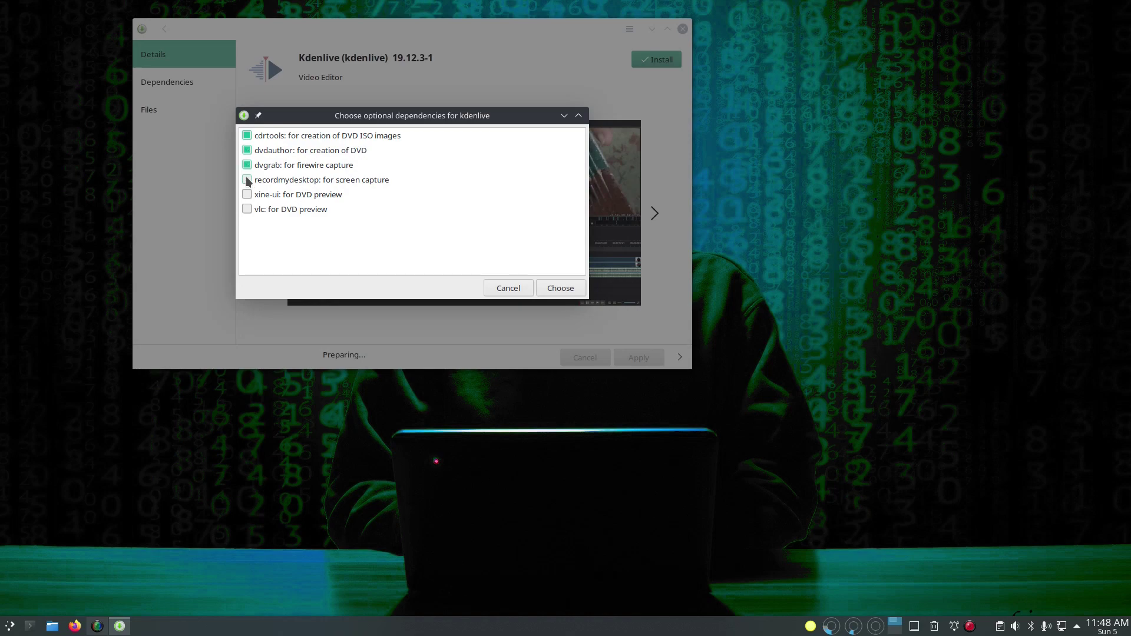
{"action": "left_click", "coordinate": [246, 180]}
{"action": "left_click", "coordinate": [247, 209]}
{"action": "left_click", "coordinate": [560, 288]}
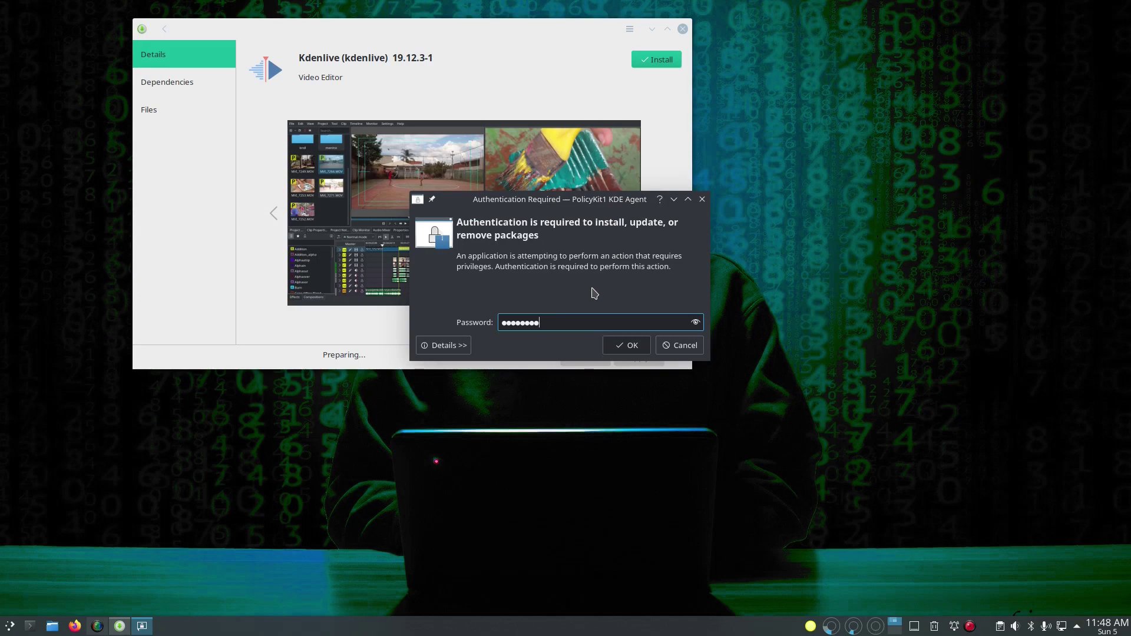
{"action": "key", "text": "Return"}
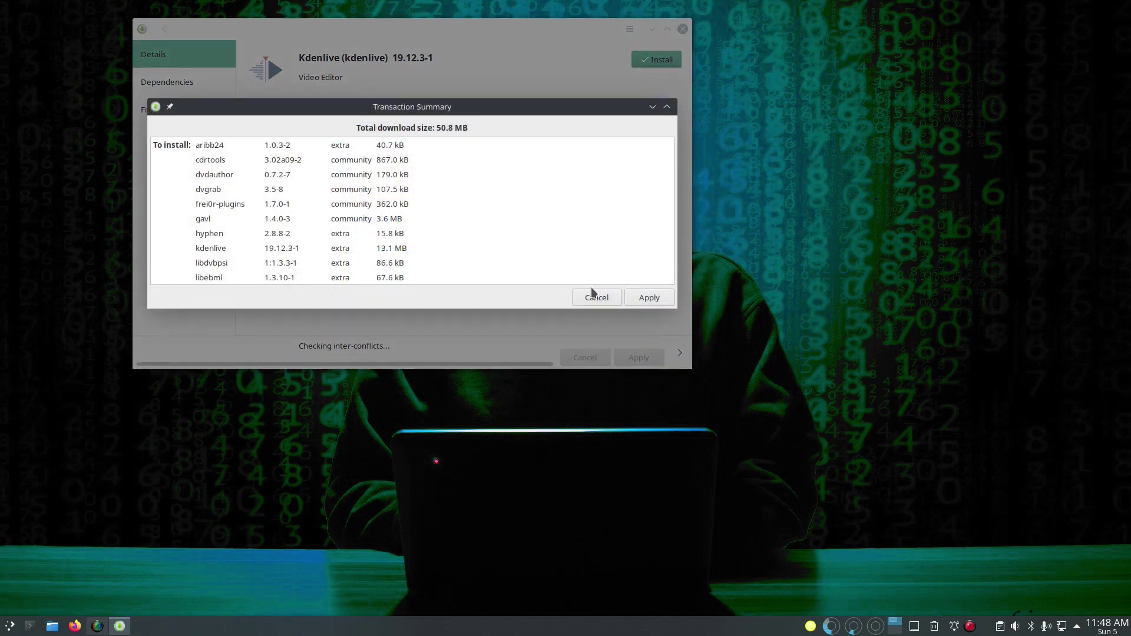
{"action": "left_click", "coordinate": [648, 298]}
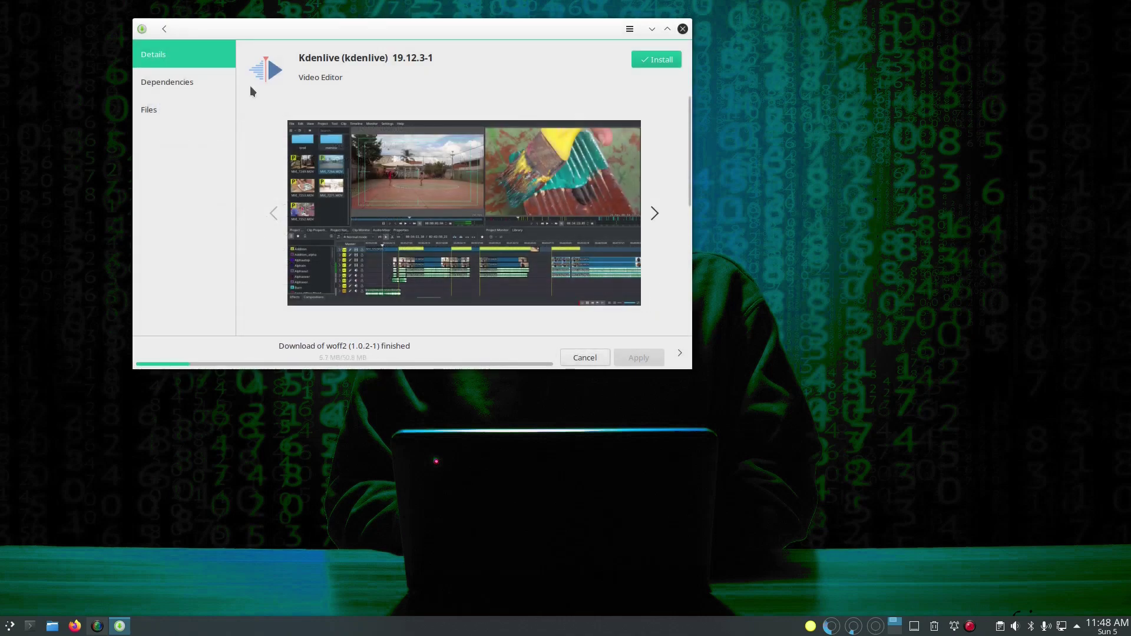
{"action": "left_click", "coordinate": [165, 29]}
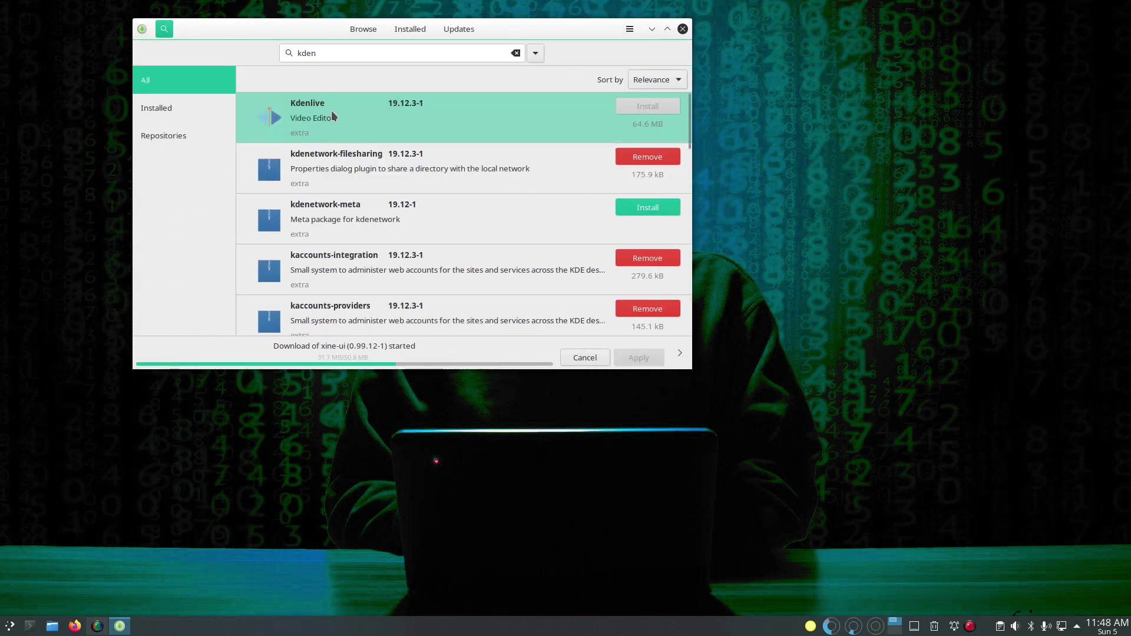
Step: Search 'gimp' and 'auda' and mark GIMP and Audacity for installation
{"action": "double_click", "coordinate": [345, 56]}
{"action": "type", "text": "gi"}
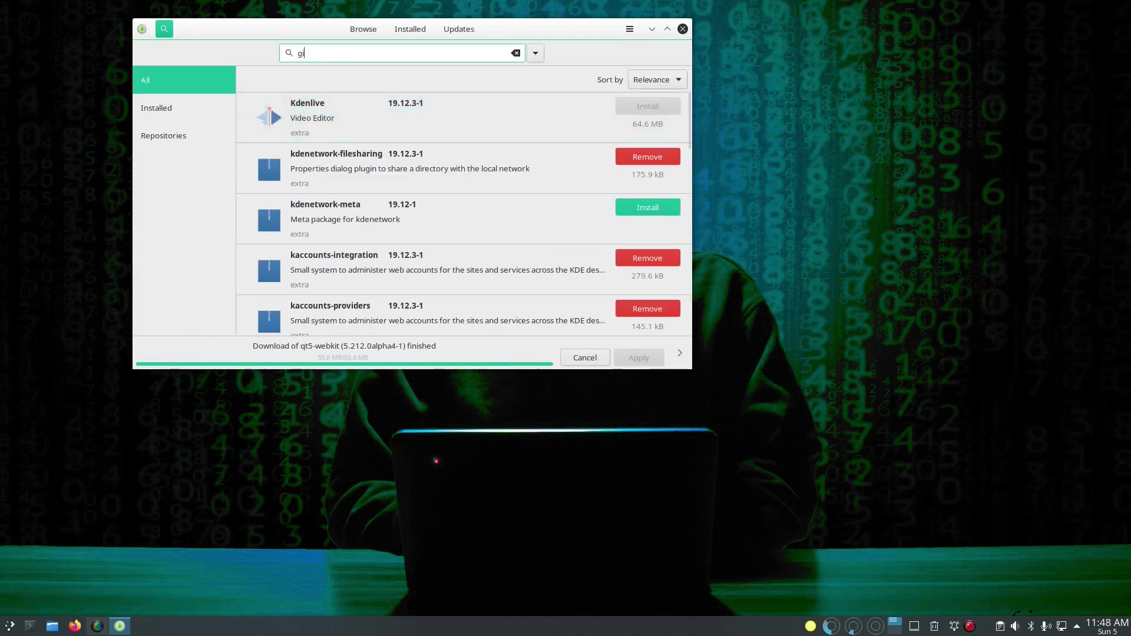
{"action": "type", "text": "mp"}
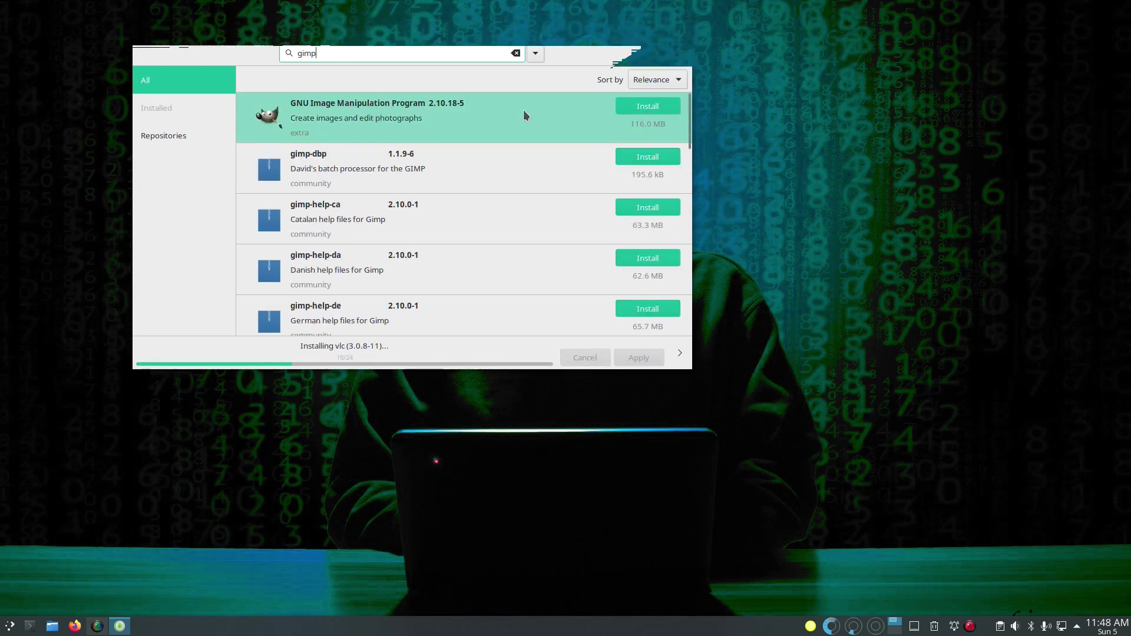
{"action": "left_click", "coordinate": [648, 106]}
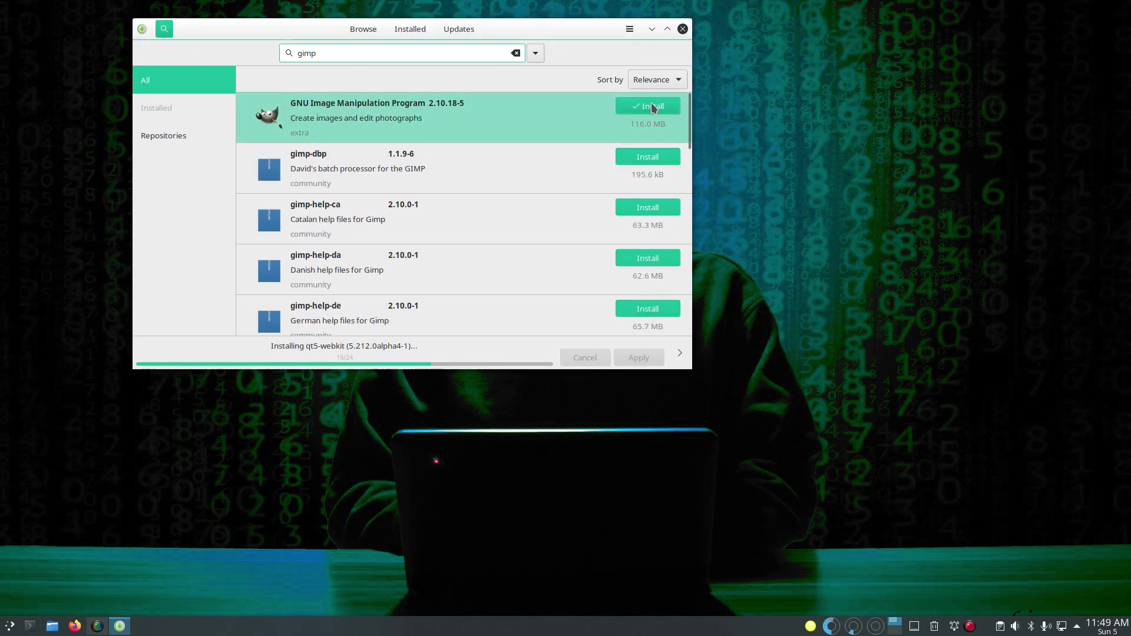
{"action": "double_click", "coordinate": [365, 53]}
{"action": "type", "text": "auda"}
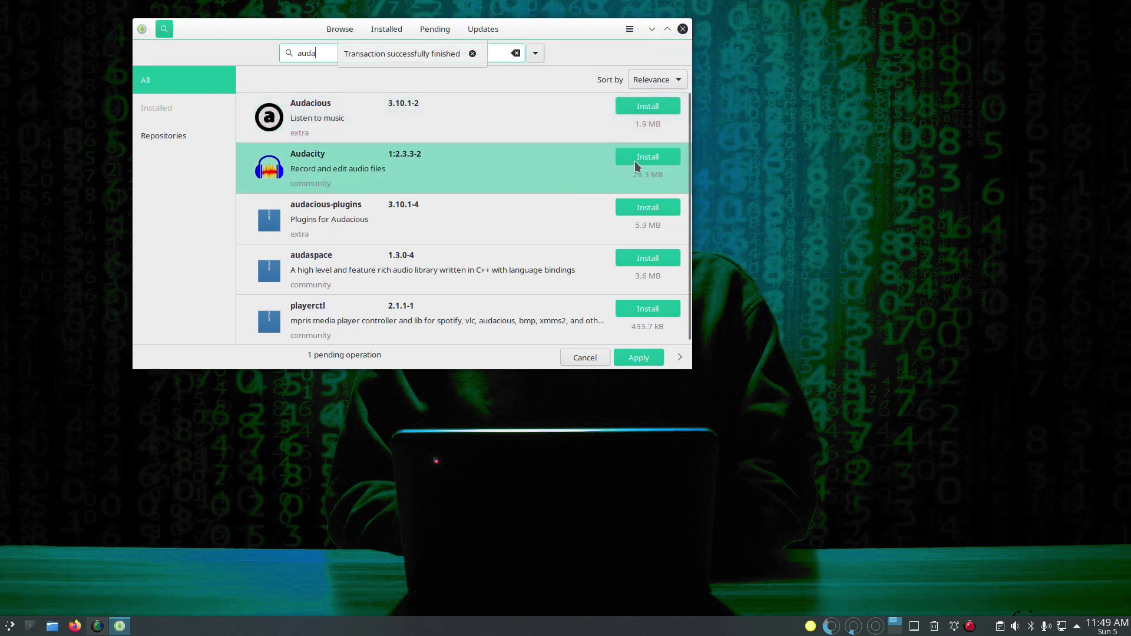
{"action": "left_click", "coordinate": [635, 161]}
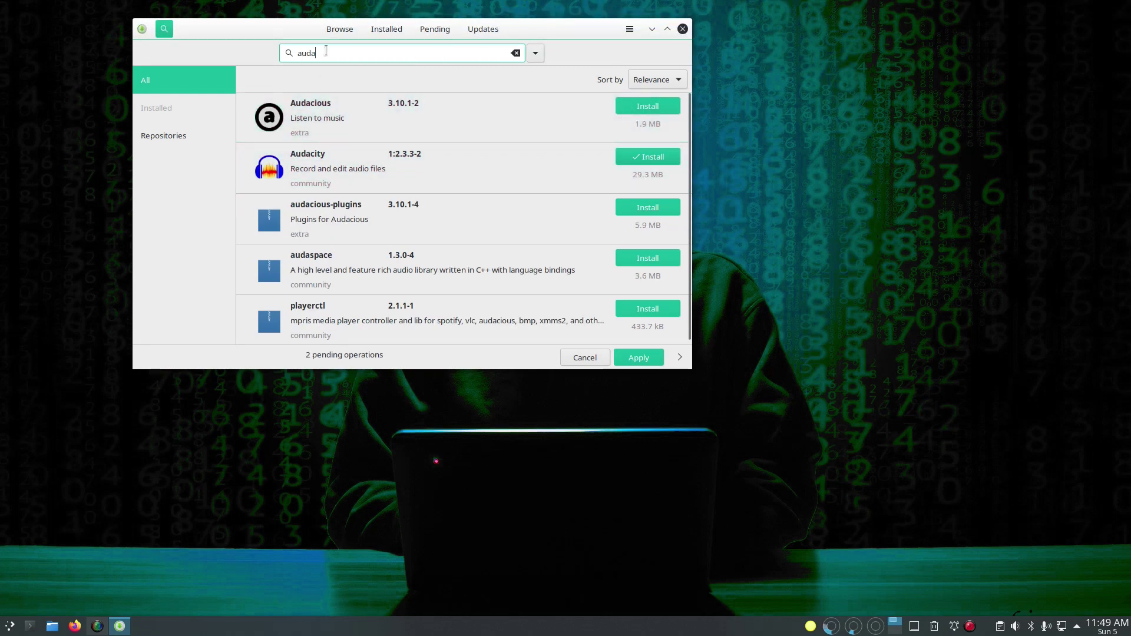
Step: Search 'libreoff' and mark libreoffice-fresh for installation
{"action": "left_click_drag", "start_coordinate": [325, 51], "coordinate": [286, 55]}
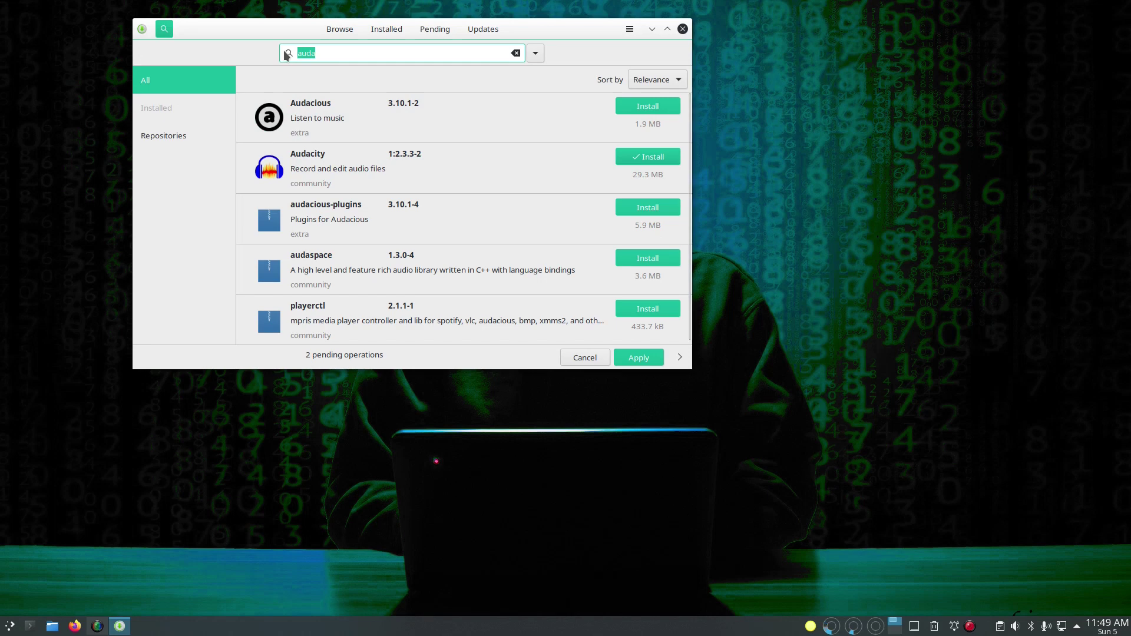
{"action": "type", "text": "libre"}
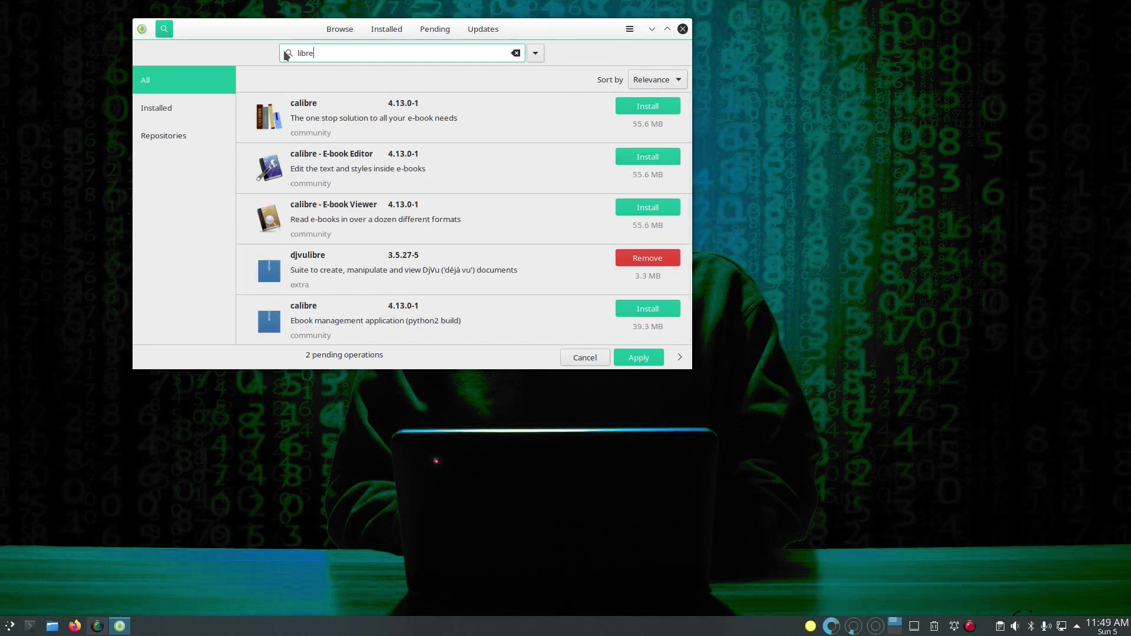
{"action": "type", "text": "off"}
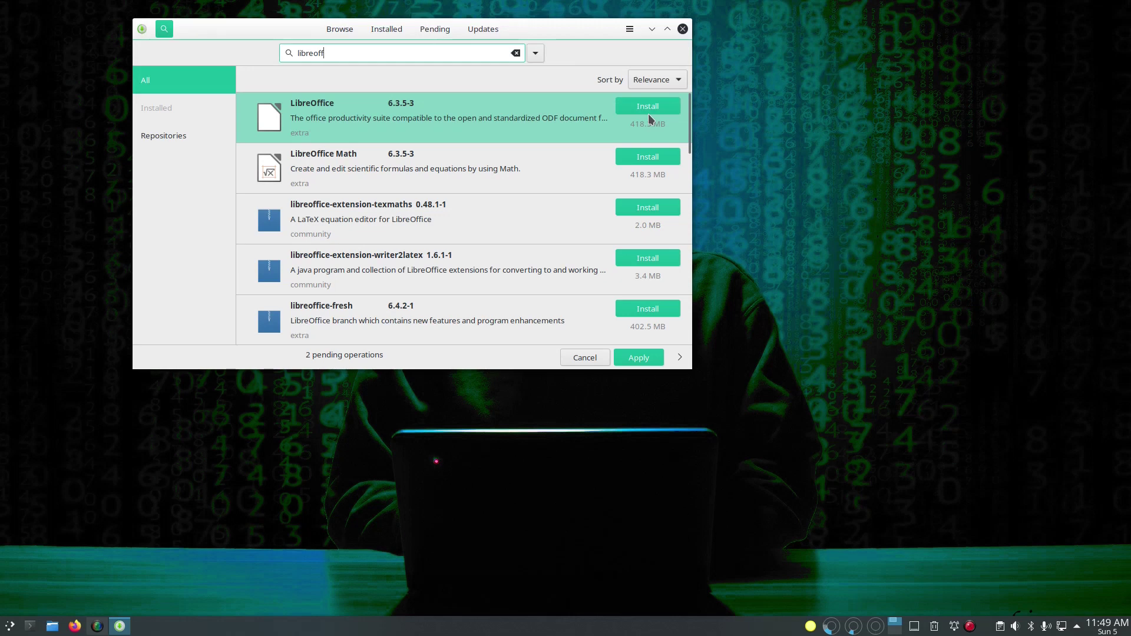
{"action": "scroll", "coordinate": [567, 284], "scroll_direction": "down", "scroll_amount": 1}
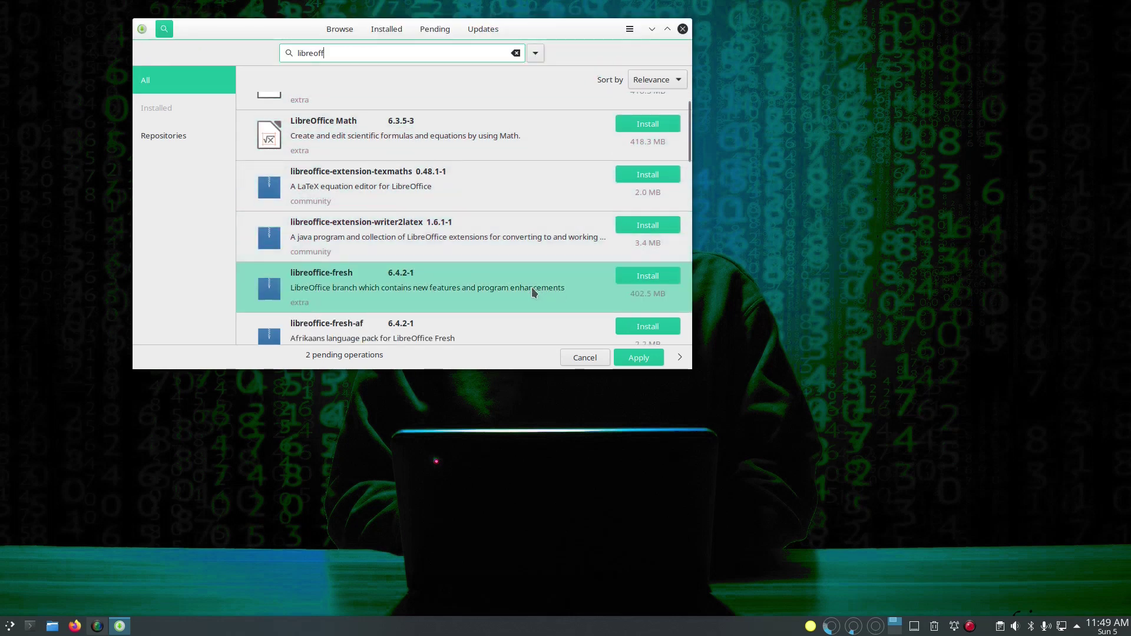
{"action": "left_click", "coordinate": [666, 280]}
Step: Apply the queue and tick all LibreOffice optional dependencies, from java-runtime through coin-or-mp
{"action": "left_click", "coordinate": [639, 358]}
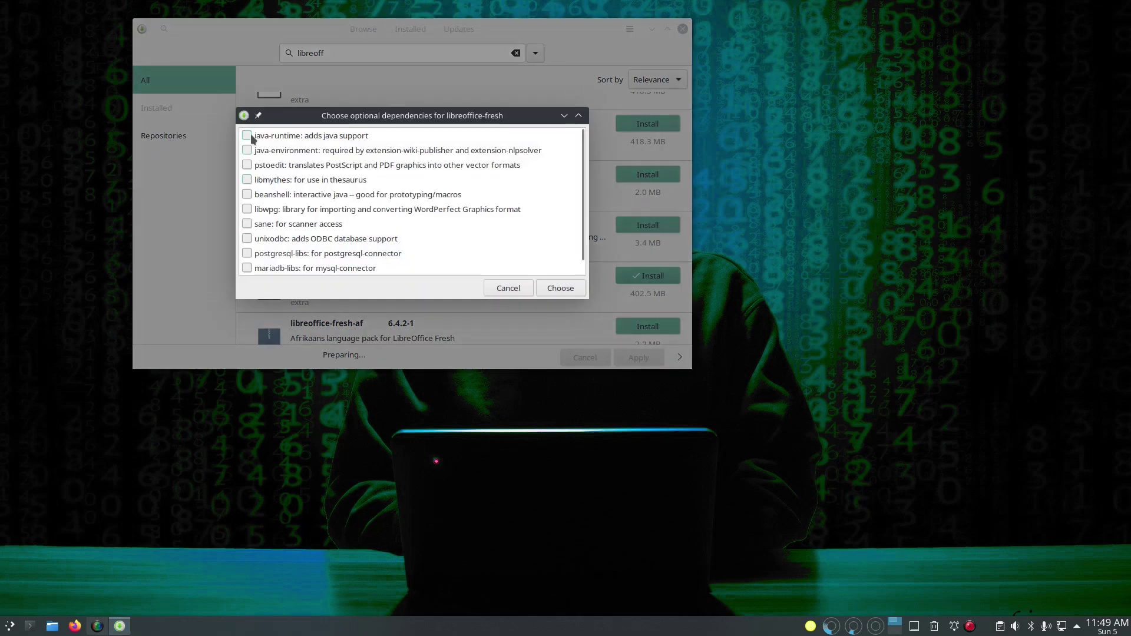
{"action": "left_click", "coordinate": [247, 135]}
{"action": "left_click", "coordinate": [247, 150]}
{"action": "left_click", "coordinate": [247, 165]}
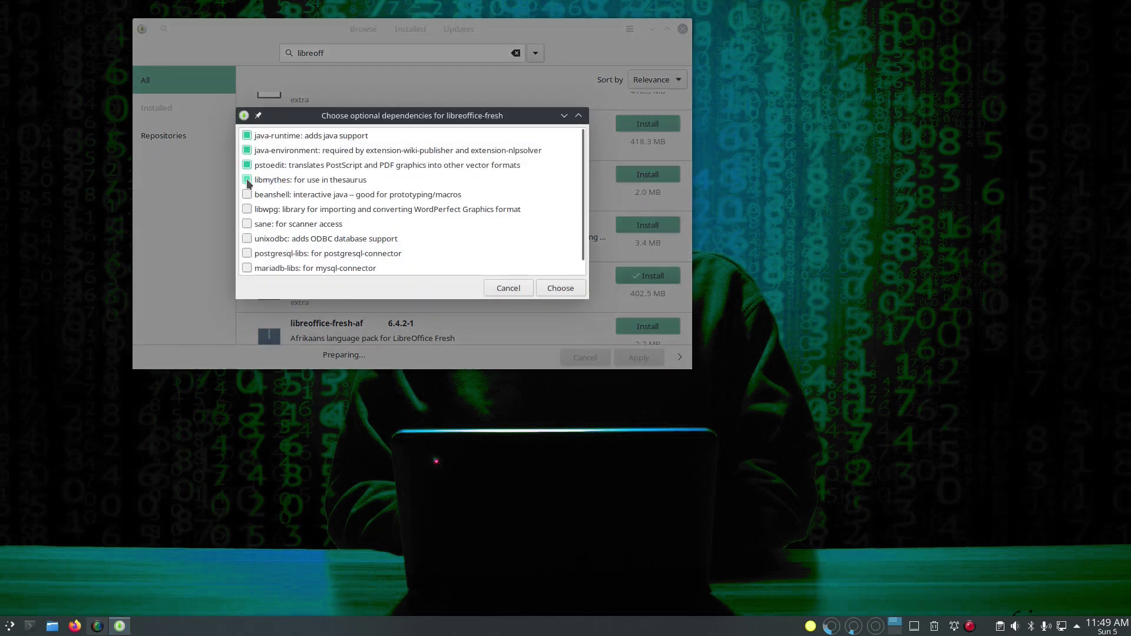
{"action": "left_click", "coordinate": [247, 194]}
{"action": "left_click", "coordinate": [247, 223]}
{"action": "left_click", "coordinate": [247, 239]}
{"action": "left_click", "coordinate": [247, 253]}
{"action": "left_click", "coordinate": [251, 266]}
{"action": "scroll", "coordinate": [255, 265], "scroll_direction": "down", "scroll_amount": 1}
{"action": "left_click", "coordinate": [247, 268]}
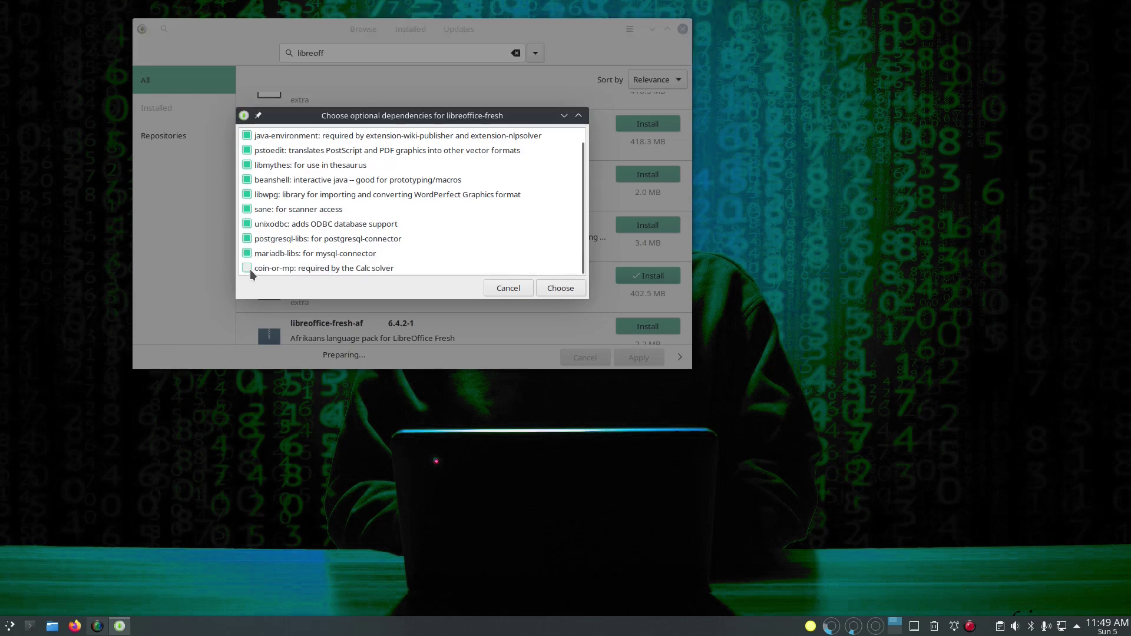
{"action": "left_click", "coordinate": [570, 287]}
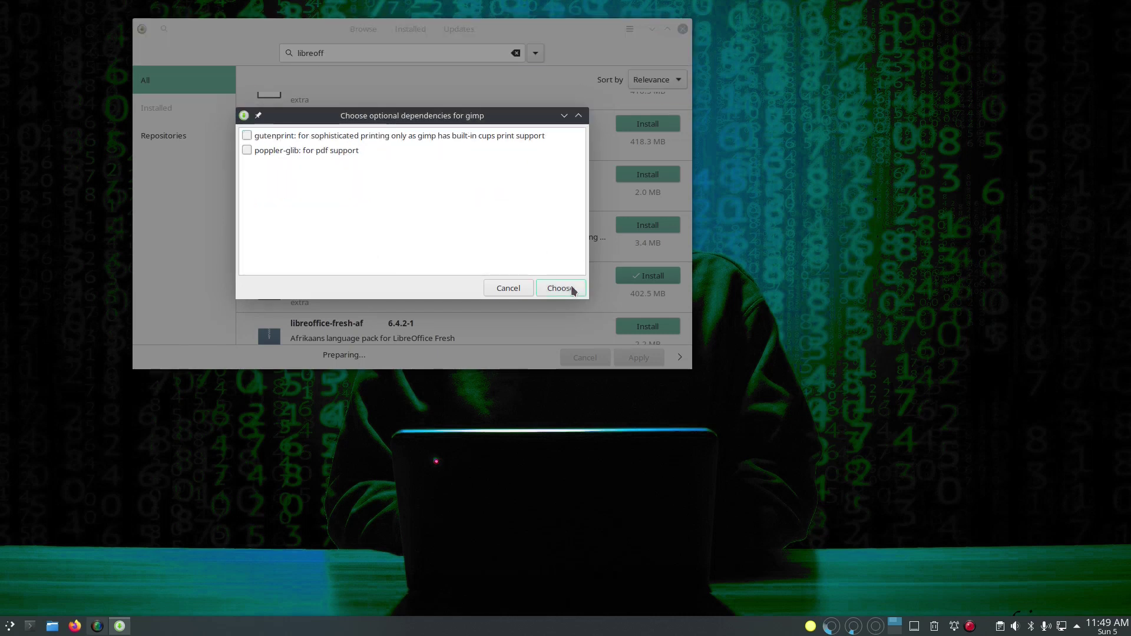
Step: Add gutenprint for GIMP, accept jre-openjdk and jdk-openjdk providers, and confirm the transaction
{"action": "left_click", "coordinate": [247, 136]}
{"action": "left_click", "coordinate": [575, 292]}
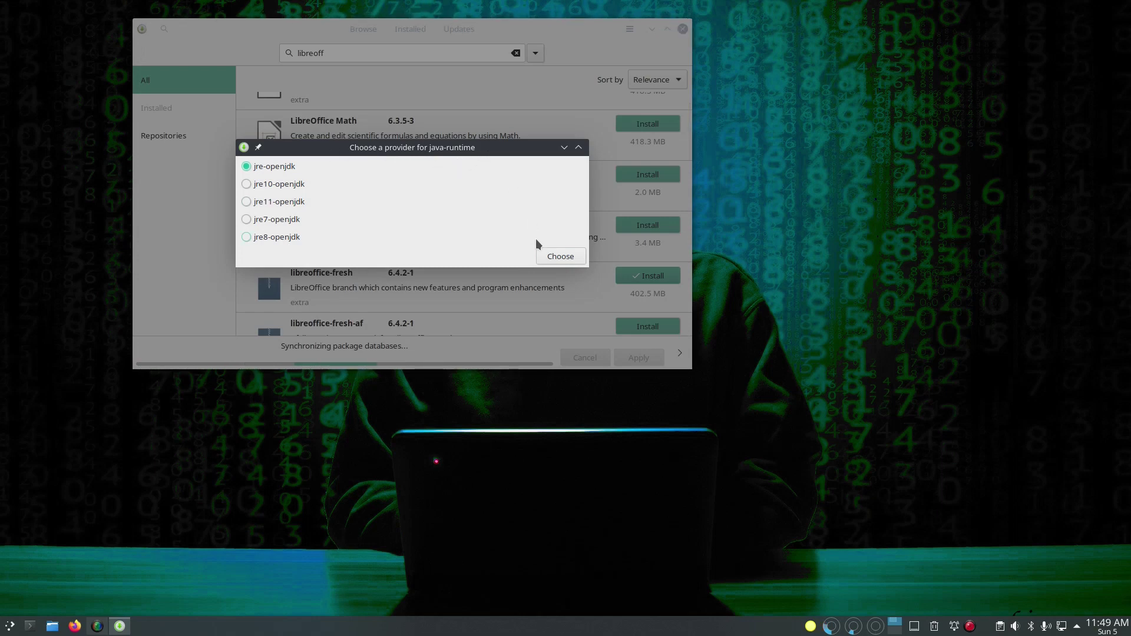
{"action": "left_click", "coordinate": [558, 256]}
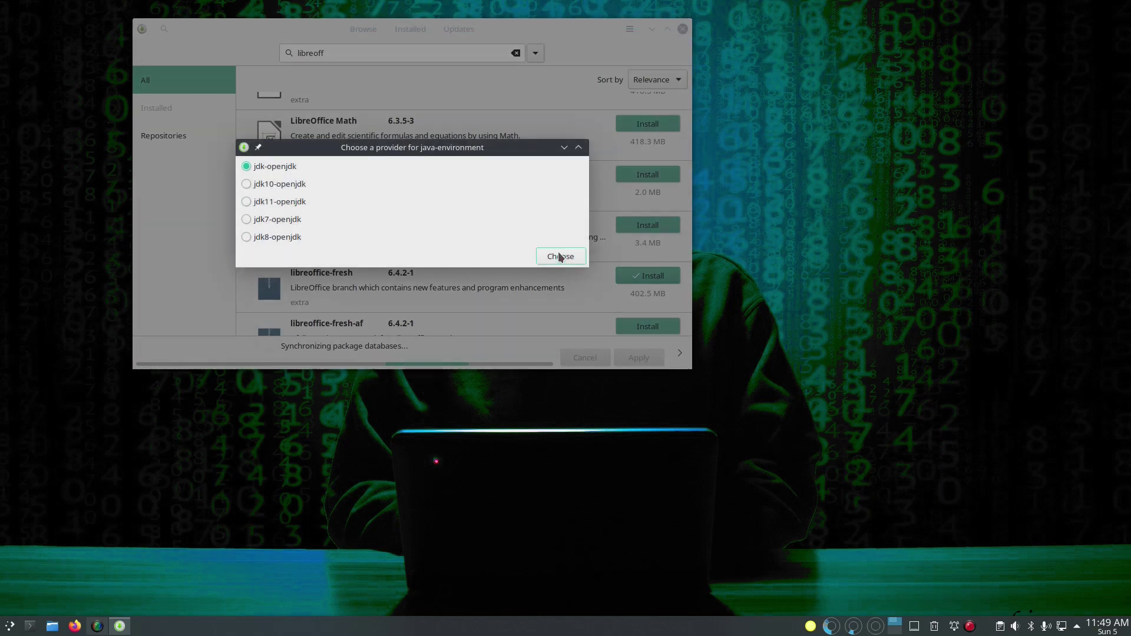
{"action": "left_click", "coordinate": [559, 256]}
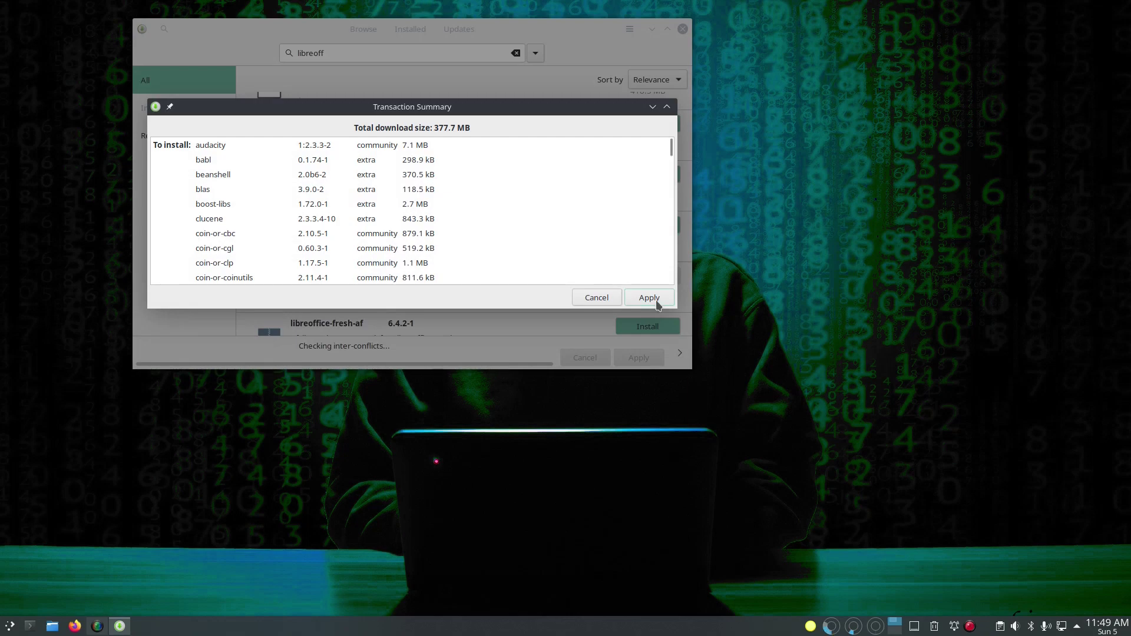
{"action": "left_click", "coordinate": [649, 298]}
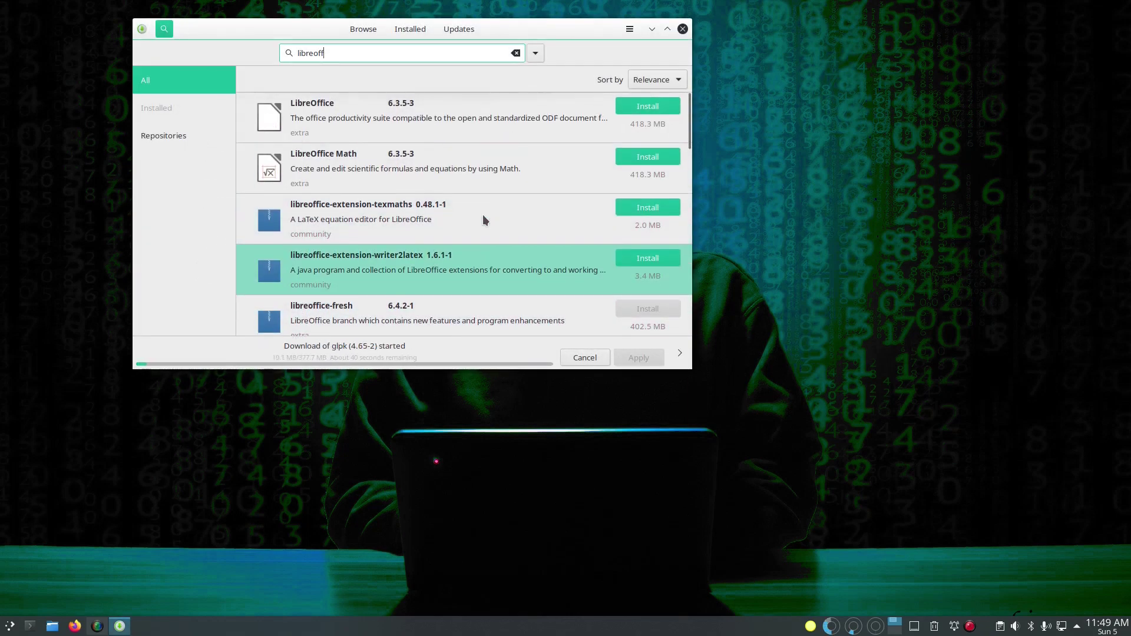
Step: Search Pamac for 'obs' and mark OBS Studio for installation
{"action": "left_click", "coordinate": [386, 54]}
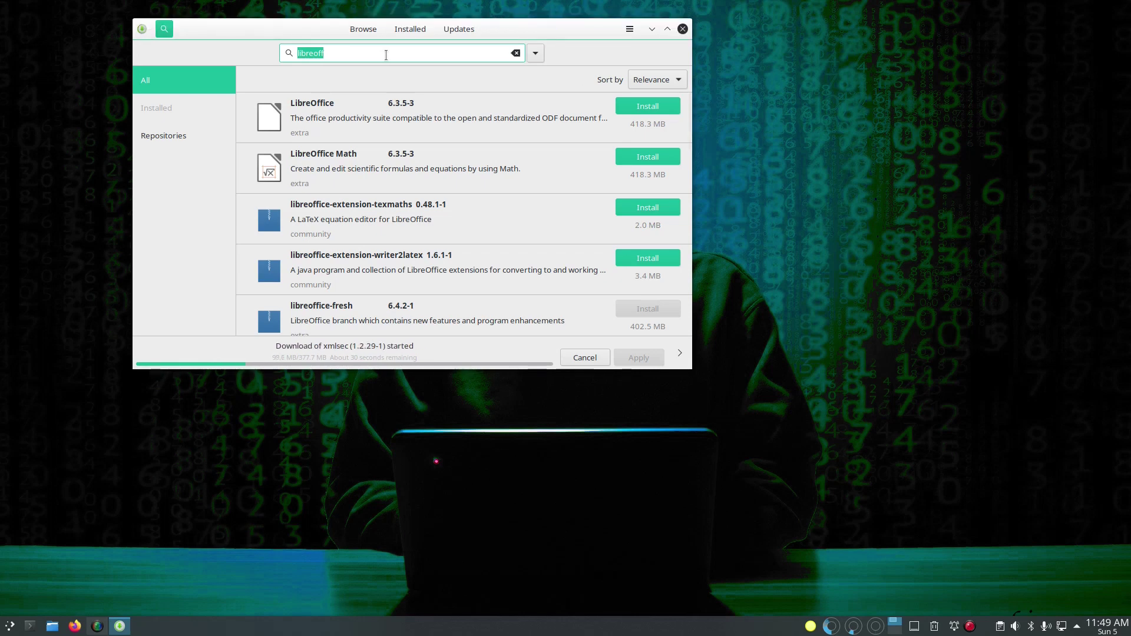
{"action": "type", "text": "obs"}
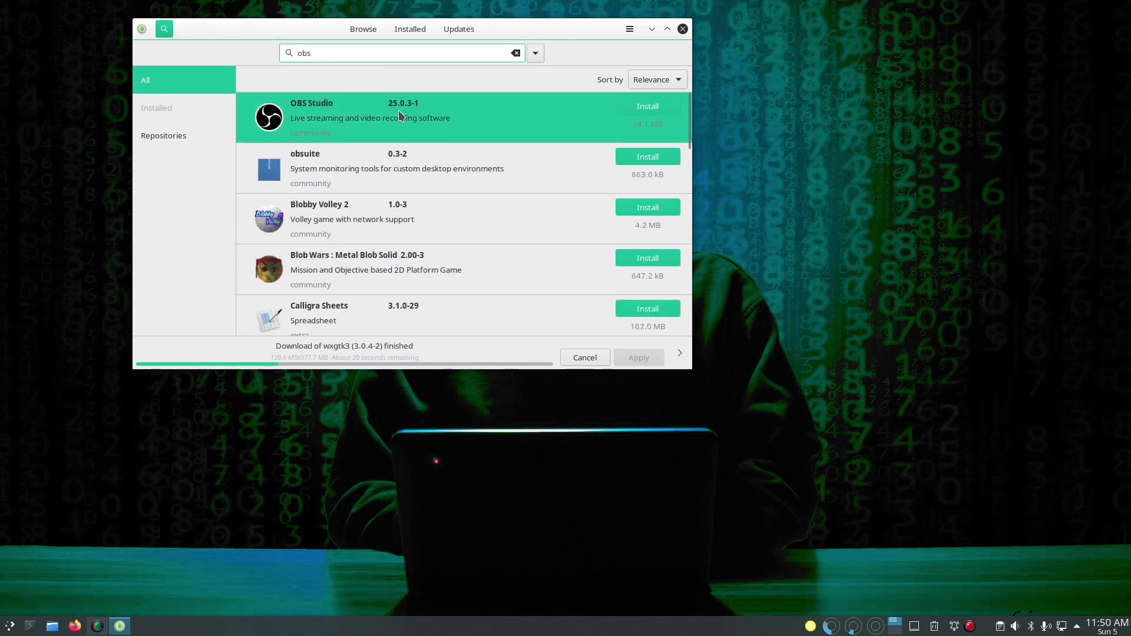
{"action": "left_click", "coordinate": [398, 111]}
{"action": "left_click", "coordinate": [651, 59]}
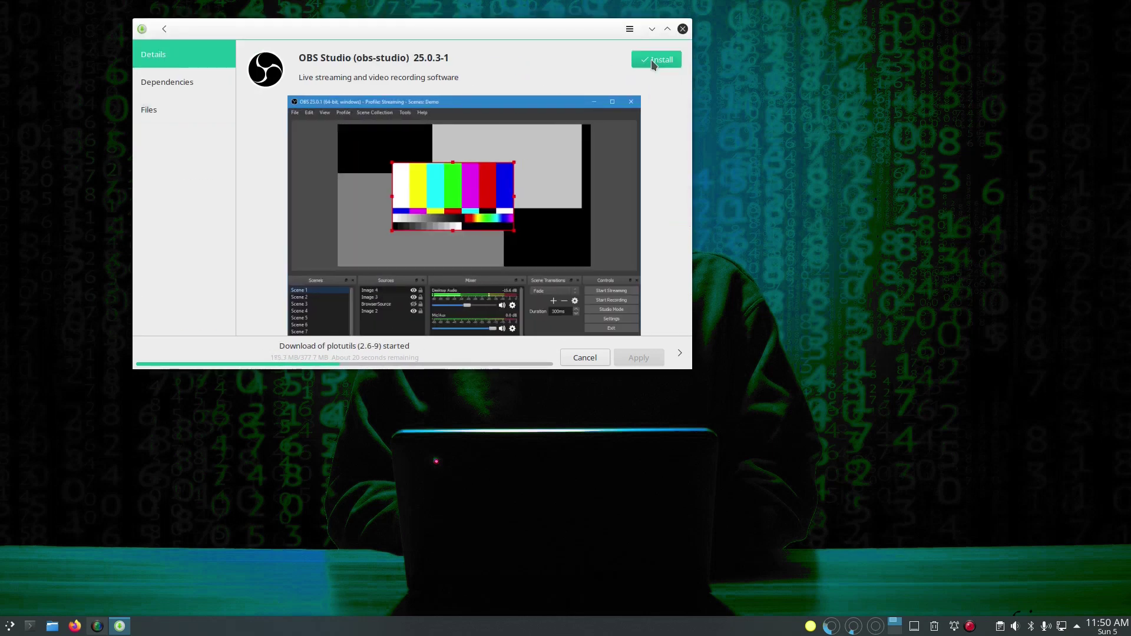
{"action": "left_click", "coordinate": [166, 30]}
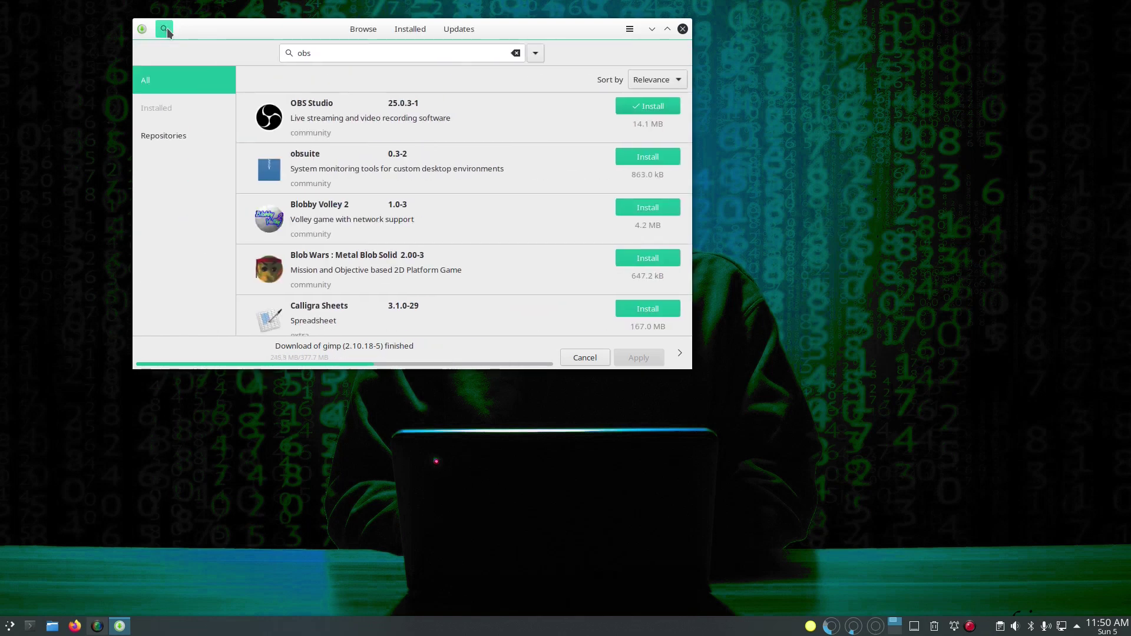
Step: Browse the obs search results, then launch a Konsole terminal from the taskbar
{"action": "scroll", "coordinate": [496, 167], "scroll_direction": "down", "scroll_amount": 5}
{"action": "scroll", "coordinate": [497, 167], "scroll_direction": "down", "scroll_amount": 5}
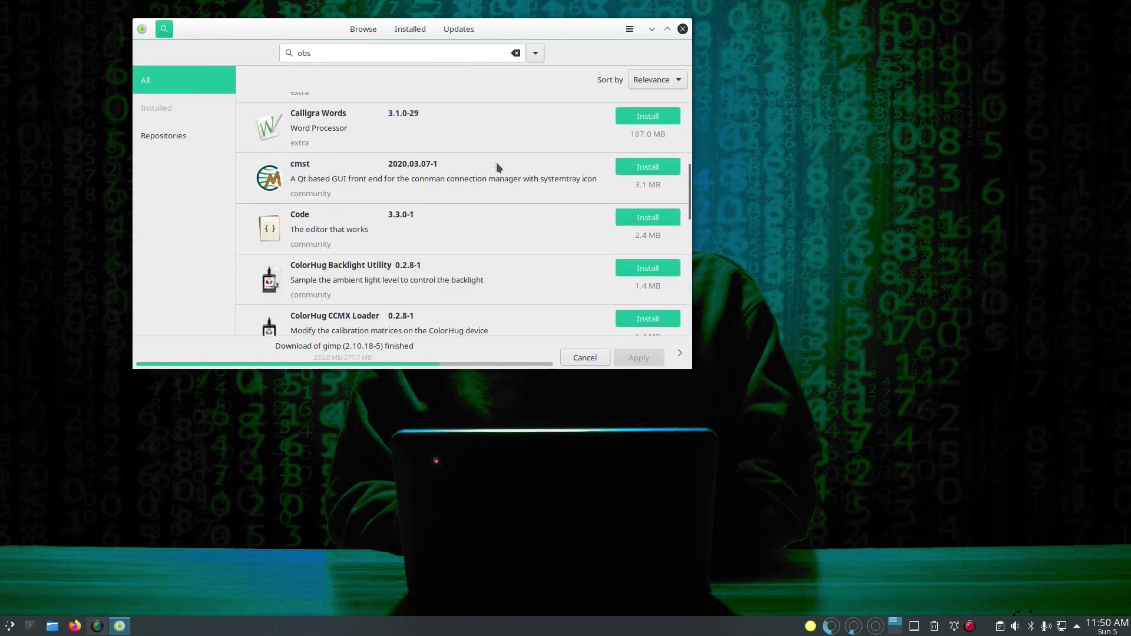
{"action": "scroll", "coordinate": [497, 167], "scroll_direction": "up", "scroll_amount": 4}
{"action": "scroll", "coordinate": [497, 167], "scroll_direction": "up", "scroll_amount": 4}
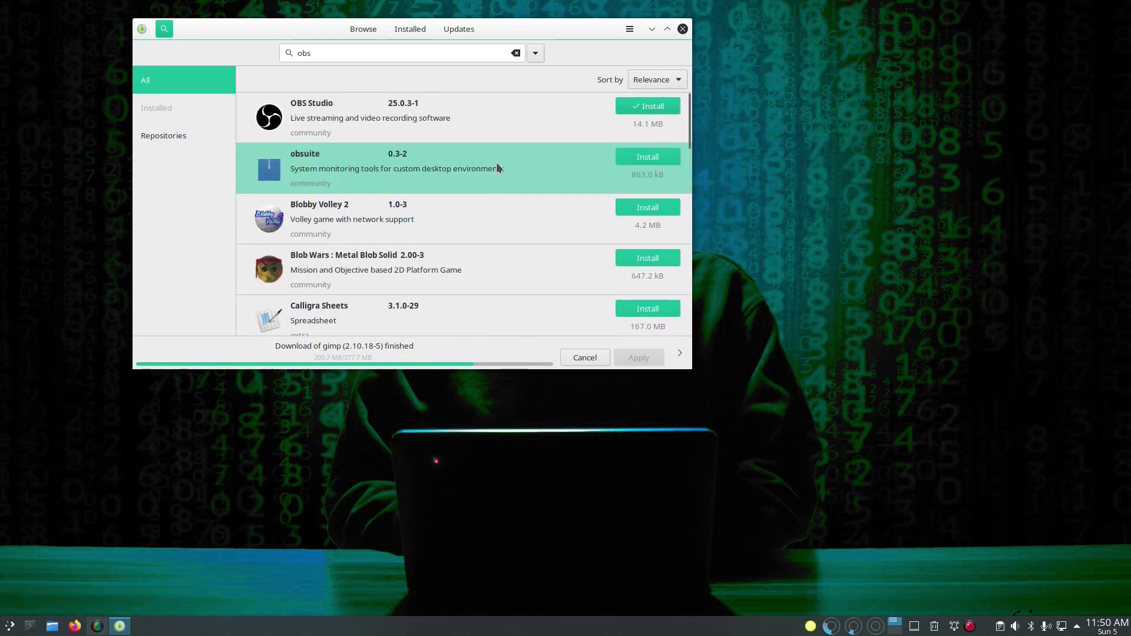
{"action": "scroll", "coordinate": [496, 167], "scroll_direction": "down", "scroll_amount": 6}
{"action": "scroll", "coordinate": [497, 166], "scroll_direction": "down", "scroll_amount": 15}
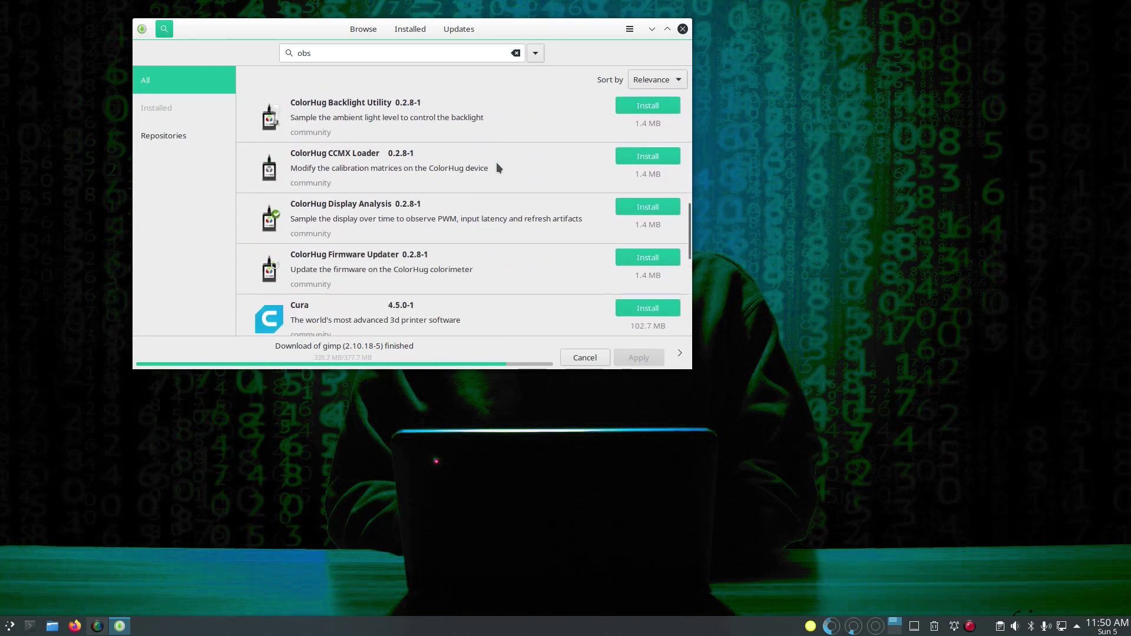
{"action": "scroll", "coordinate": [497, 167], "scroll_direction": "down", "scroll_amount": 4}
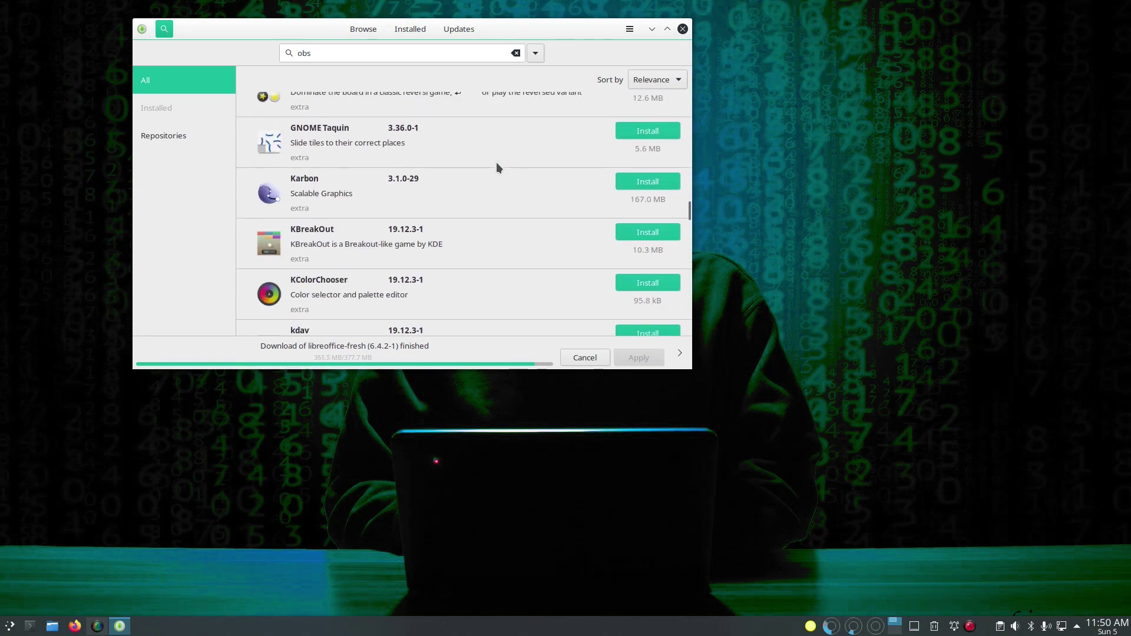
{"action": "scroll", "coordinate": [497, 166], "scroll_direction": "up", "scroll_amount": 12}
{"action": "scroll", "coordinate": [496, 165], "scroll_direction": "up", "scroll_amount": 3}
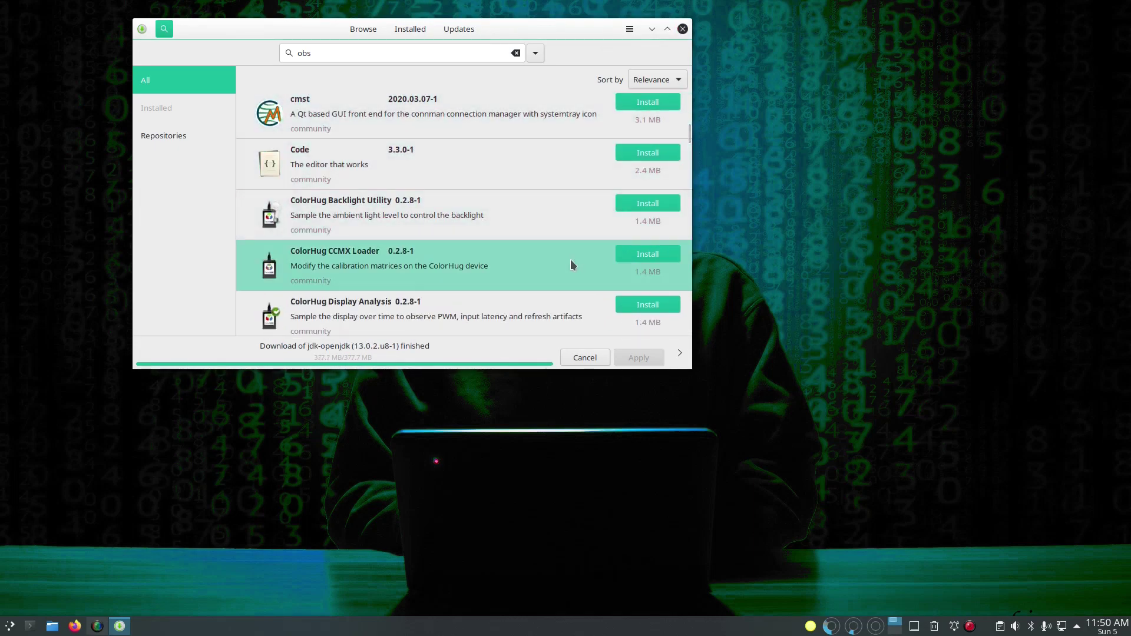
{"action": "left_click", "coordinate": [97, 627]}
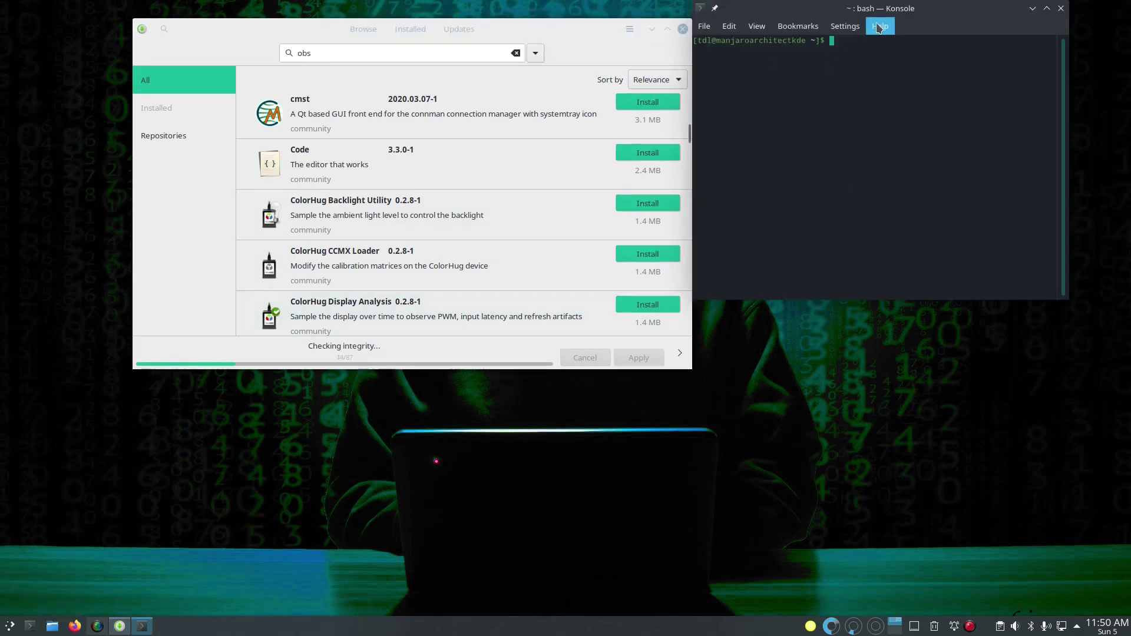
Step: Arrange Pamac and Konsole side by side, enlarging the terminal window and its text
{"action": "left_click_drag", "start_coordinate": [578, 27], "coordinate": [485, 7]}
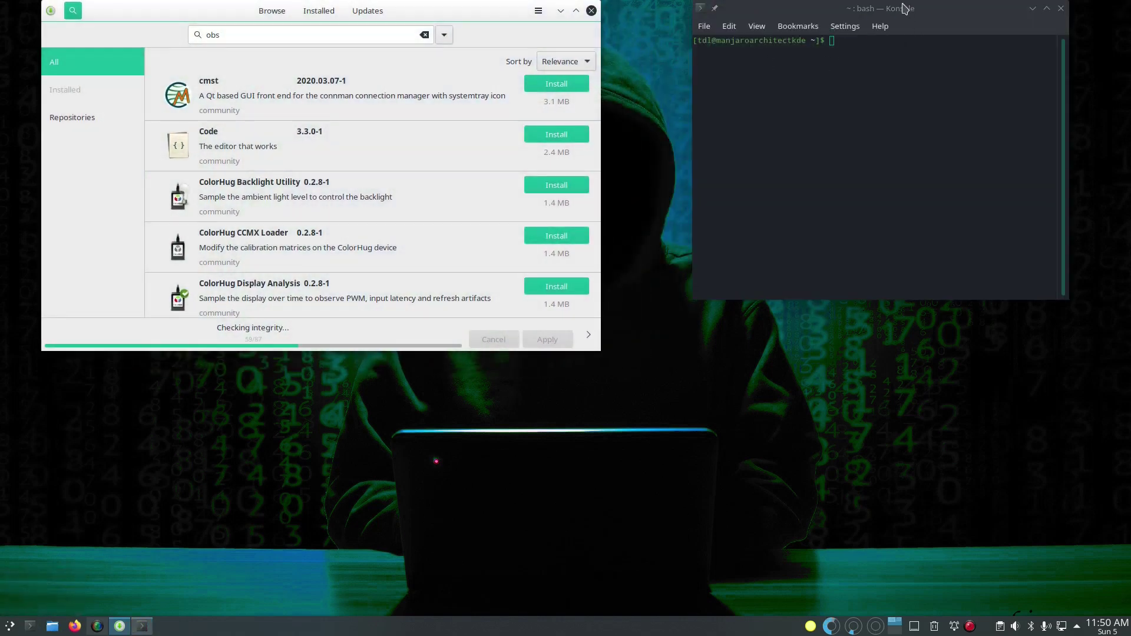
{"action": "left_click_drag", "start_coordinate": [890, 3], "coordinate": [559, 121]}
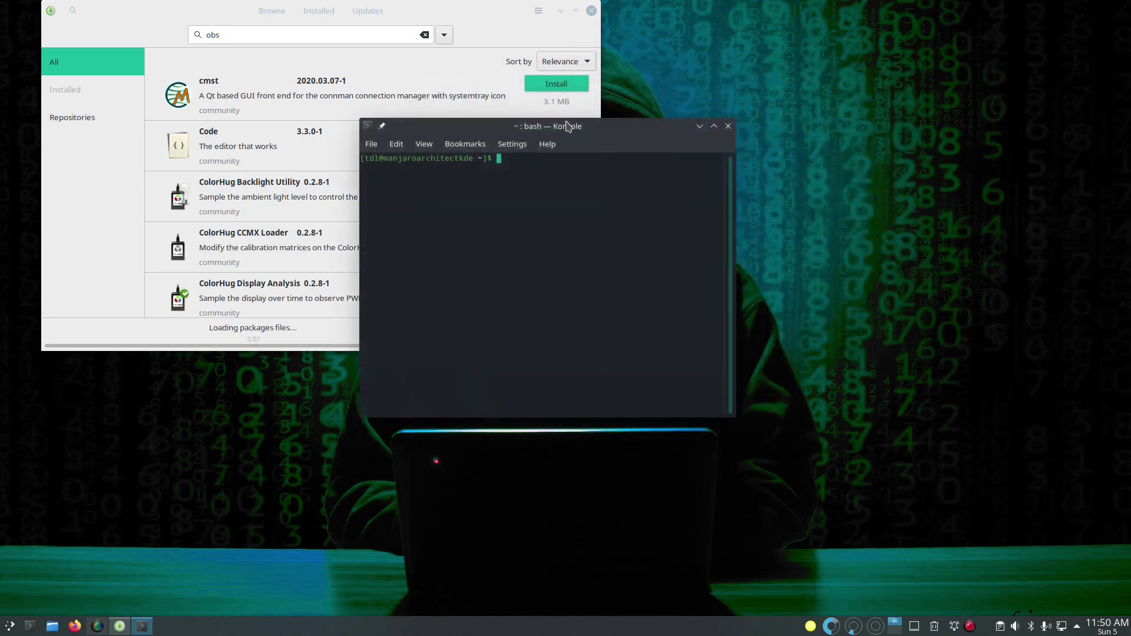
{"action": "key", "text": "ctrl+plus"}
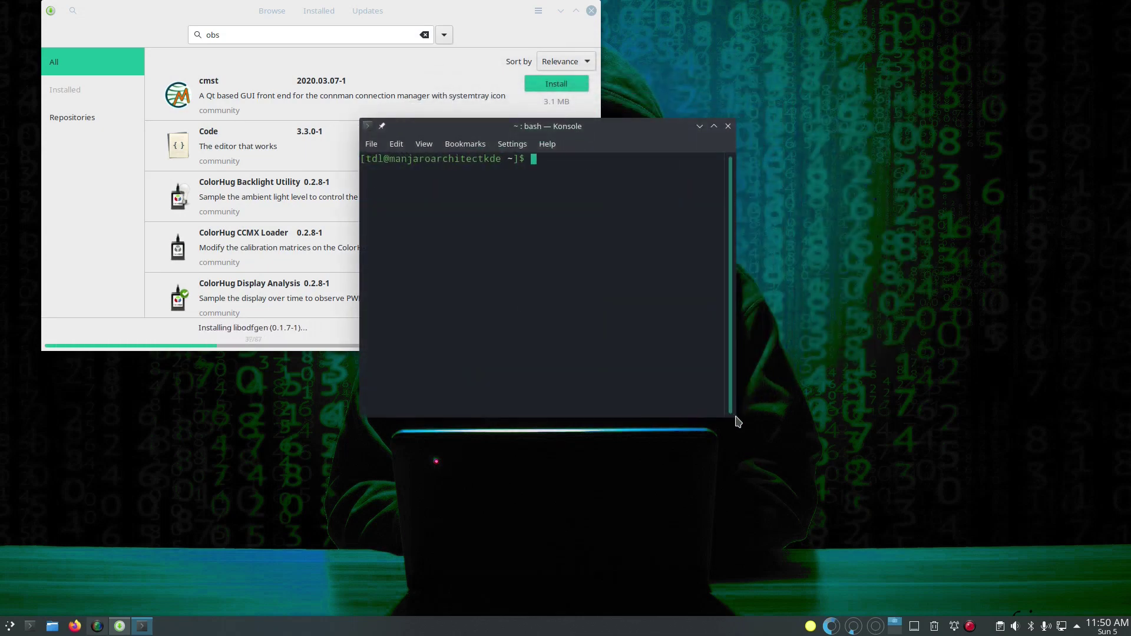
{"action": "left_click_drag", "start_coordinate": [734, 417], "coordinate": [1070, 492]}
Step: Set the current Konsole profile to unlimited scrollback with a hidden scrollbar, and save it
{"action": "right_click", "coordinate": [741, 200]}
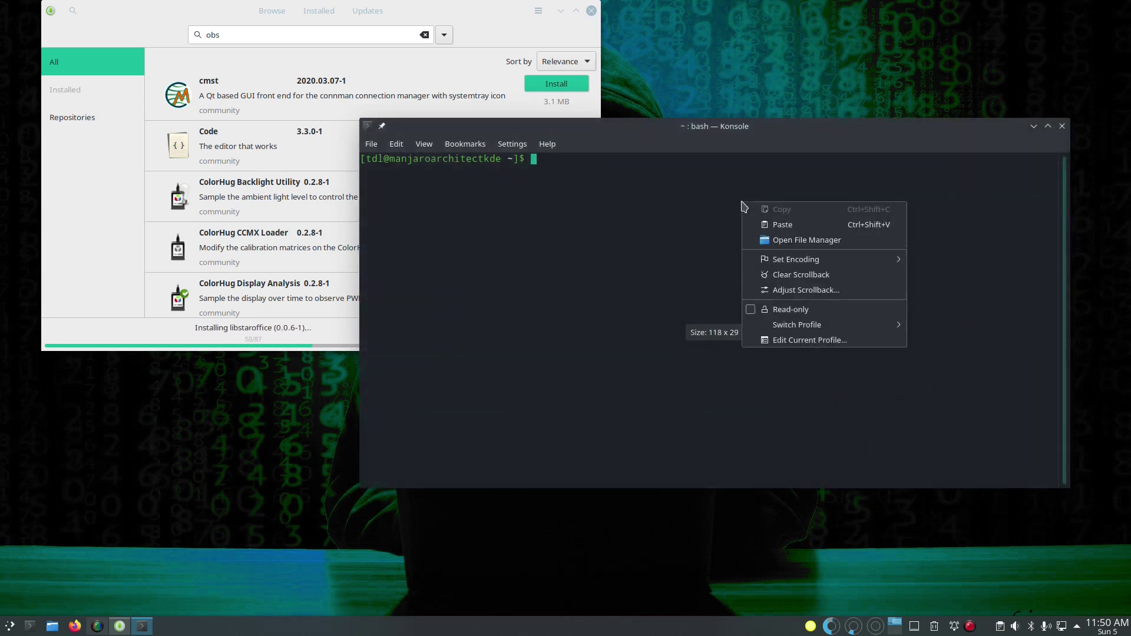
{"action": "left_click", "coordinate": [806, 340]}
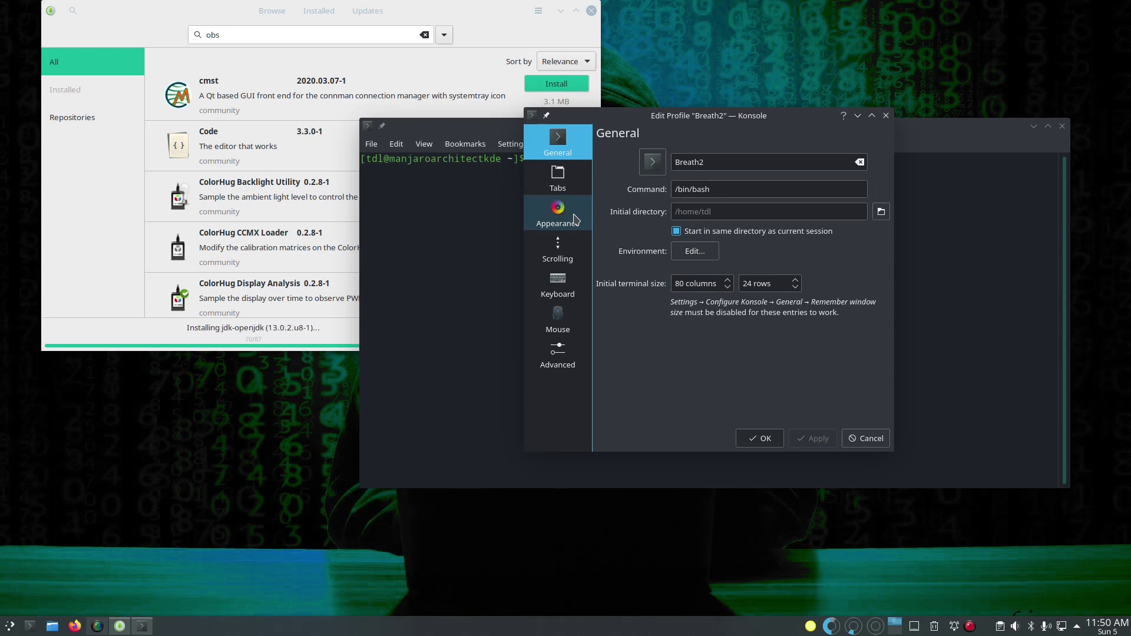
{"action": "left_click", "coordinate": [557, 213]}
{"action": "left_click", "coordinate": [569, 255]}
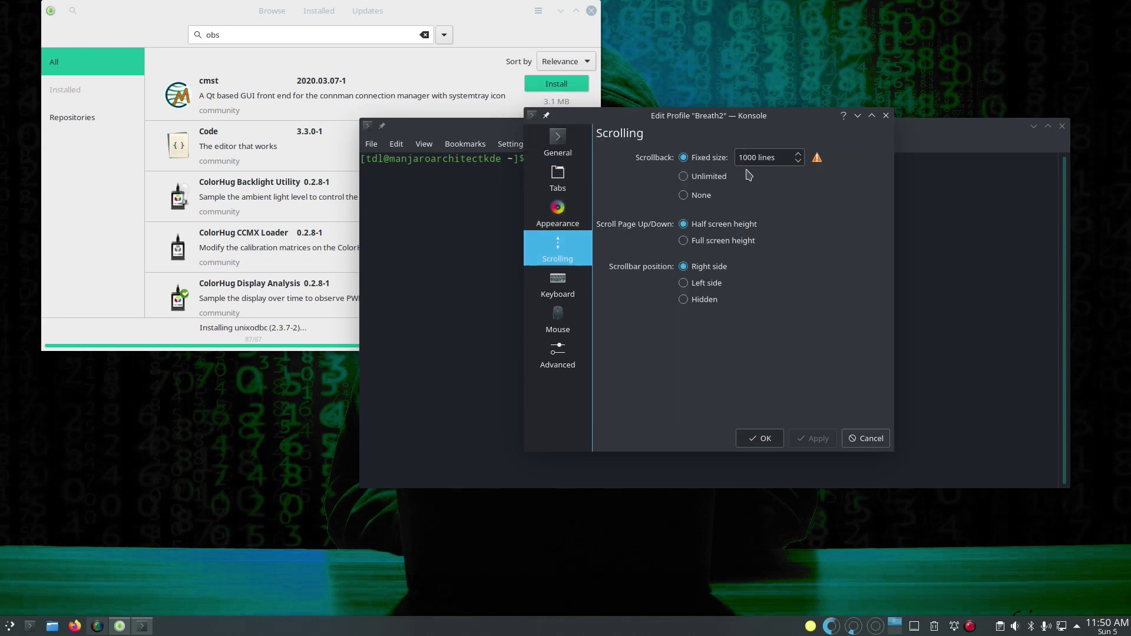
{"action": "left_click", "coordinate": [704, 184]}
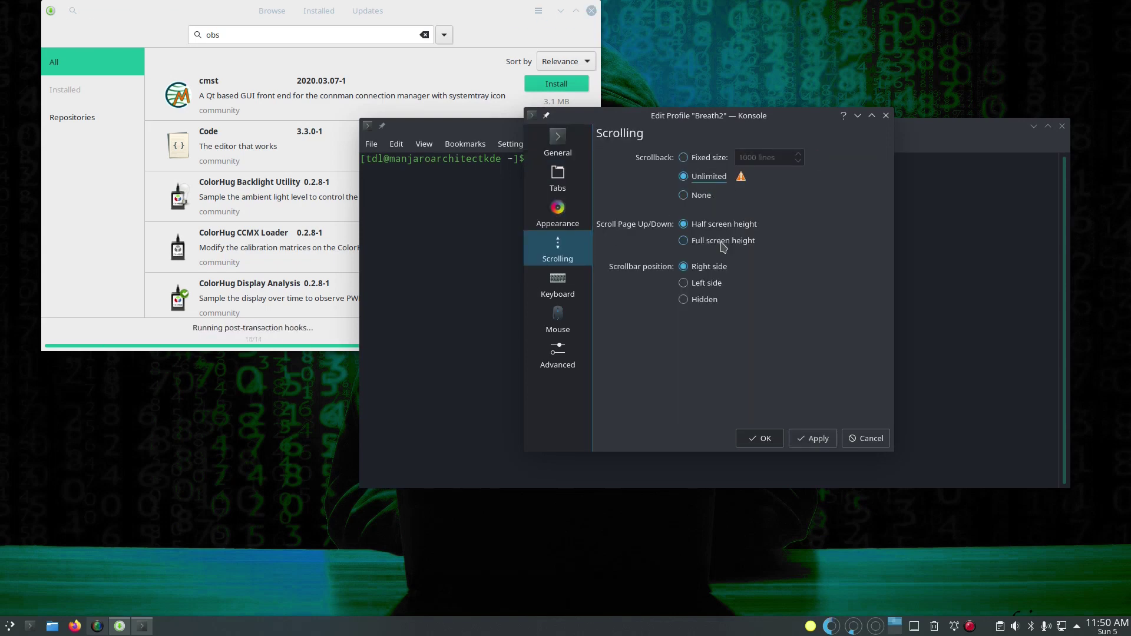
{"action": "left_click", "coordinate": [709, 304]}
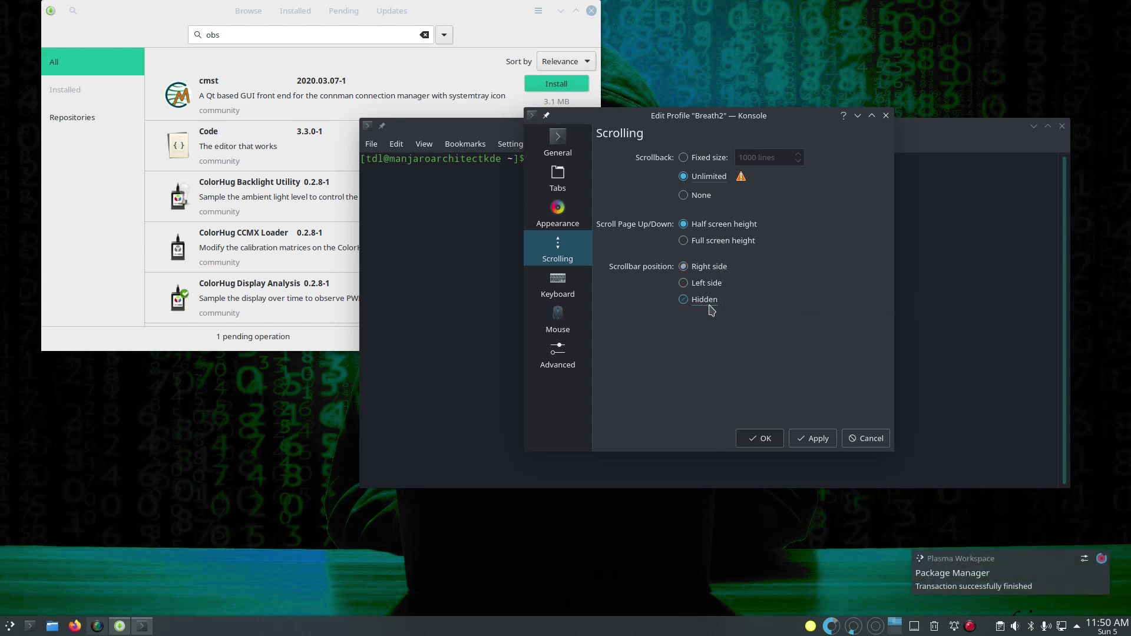
{"action": "left_click", "coordinate": [810, 438]}
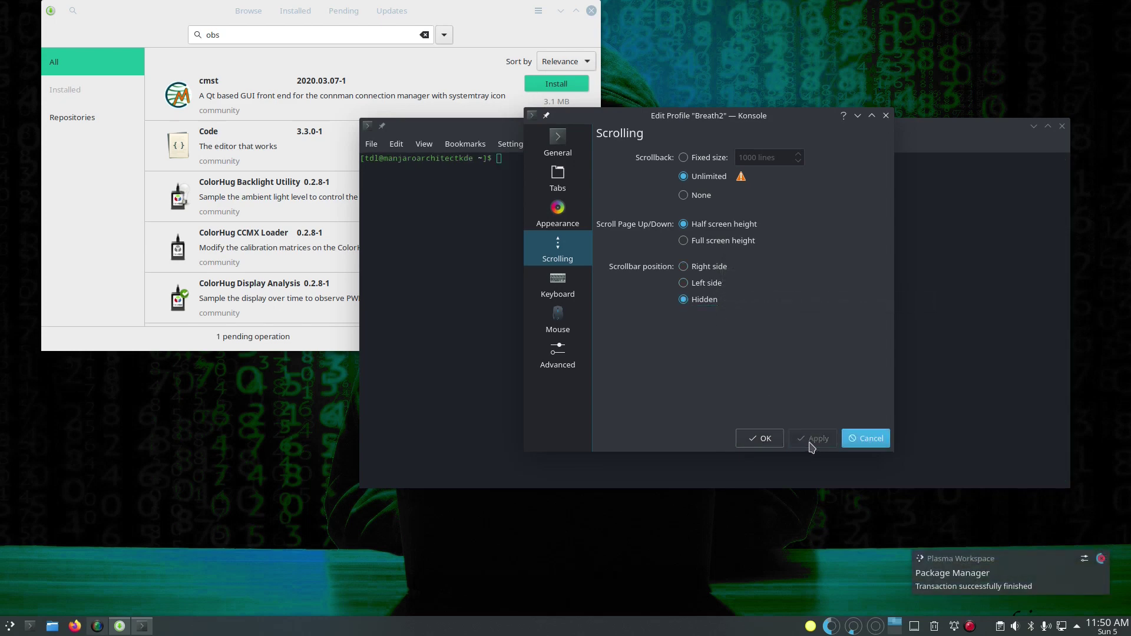
{"action": "left_click", "coordinate": [765, 446]}
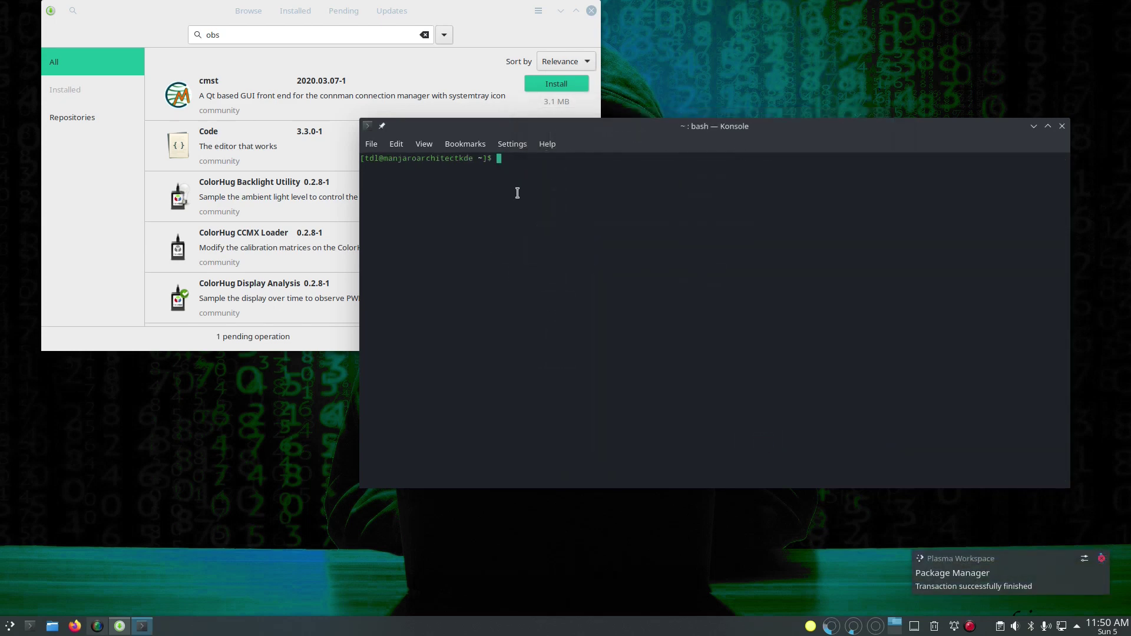
Step: Move the Konsole window up and enlarge its text further
{"action": "left_click_drag", "start_coordinate": [651, 136], "coordinate": [553, 112]}
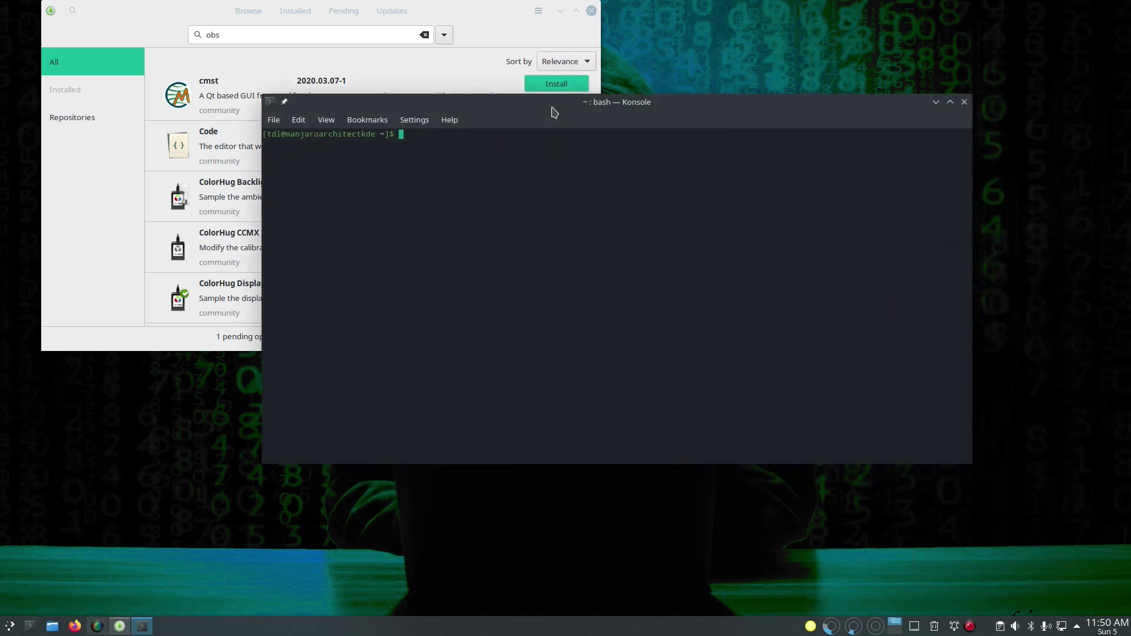
{"action": "key", "text": "ctrl+plus"}
{"action": "key", "text": "ctrl+plus"}
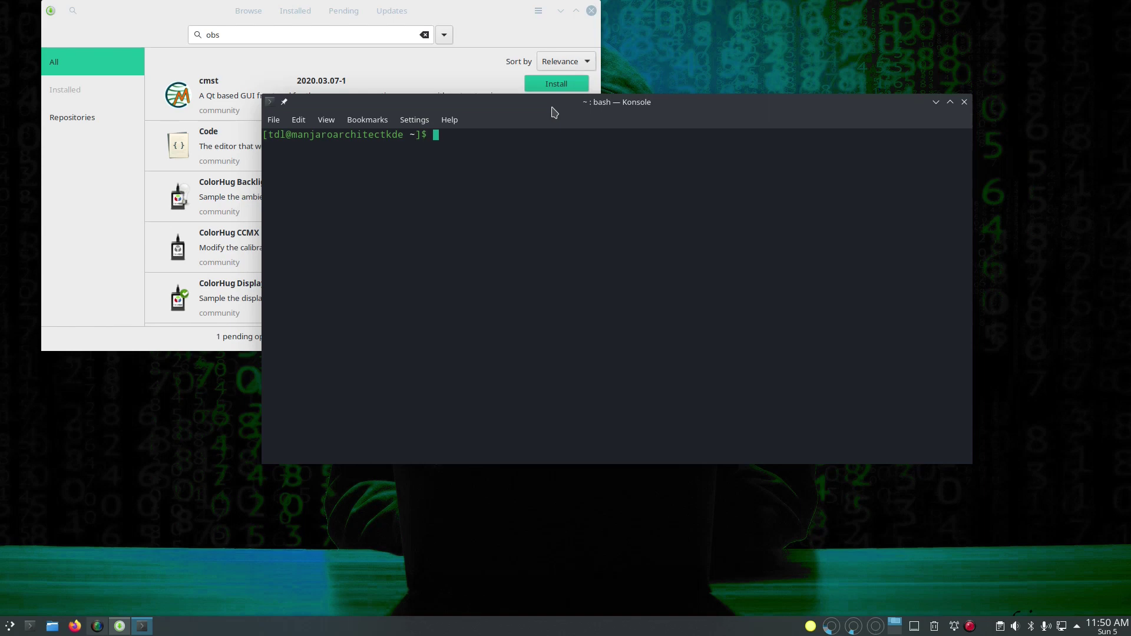
{"action": "type", "text": "do"}
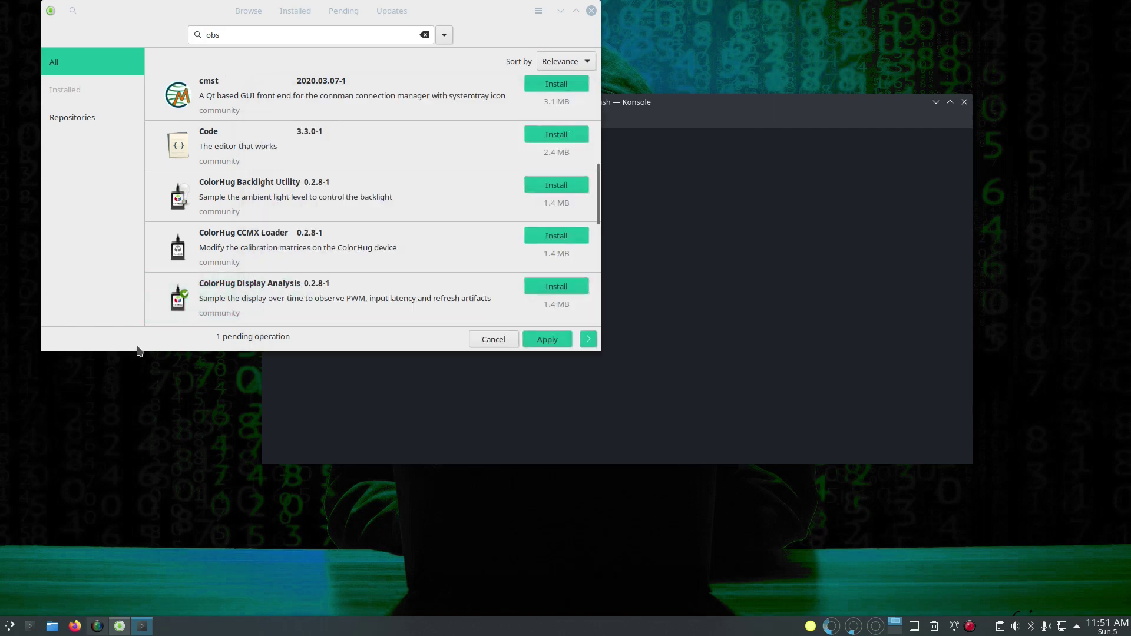
Step: Apply the pending Pamac transaction installing obs-studio and mbedtls
{"action": "left_click", "coordinate": [132, 348]}
{"action": "left_click", "coordinate": [564, 342]}
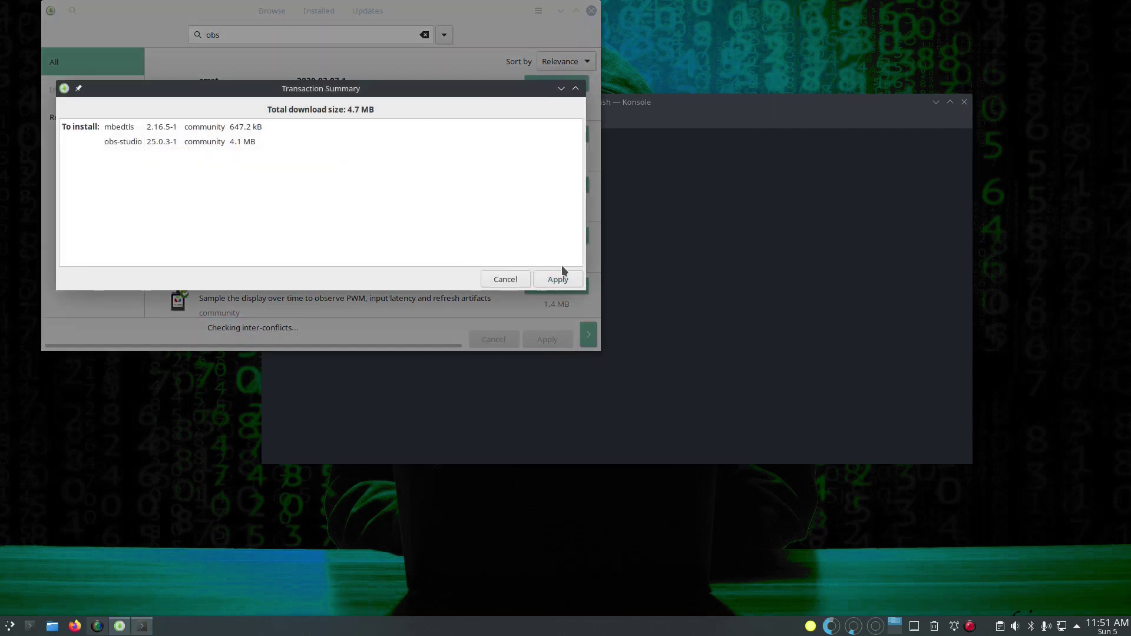
{"action": "left_click", "coordinate": [564, 276]}
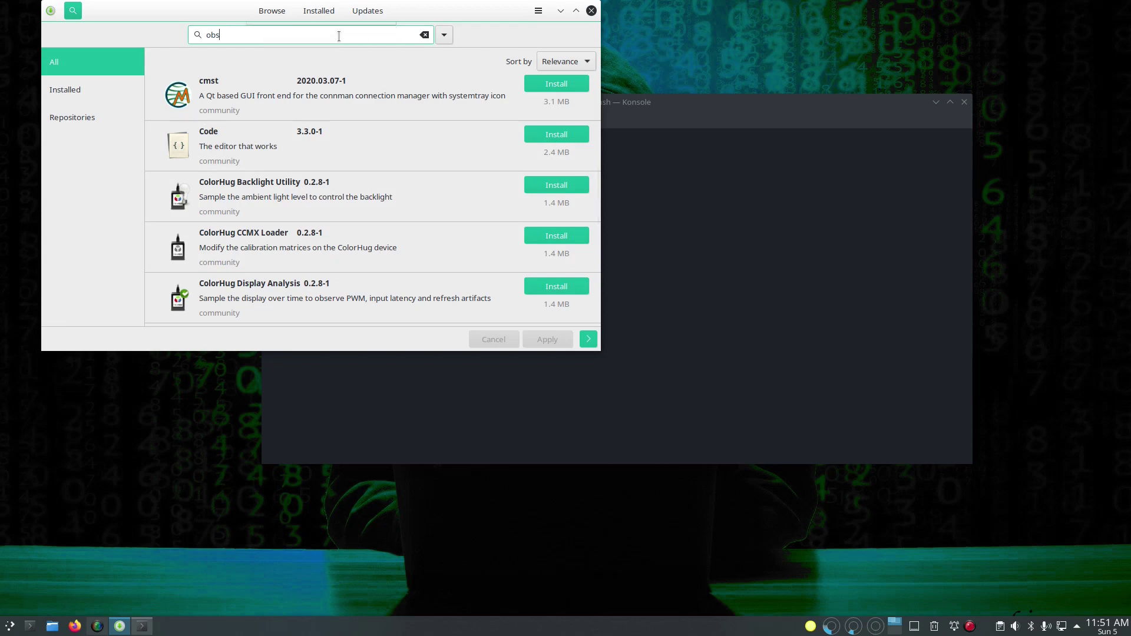
Step: Close Pamac, install neofetch, powerline and tmux via pacman with the admin password, then run neofetch
{"action": "left_click", "coordinate": [591, 11]}
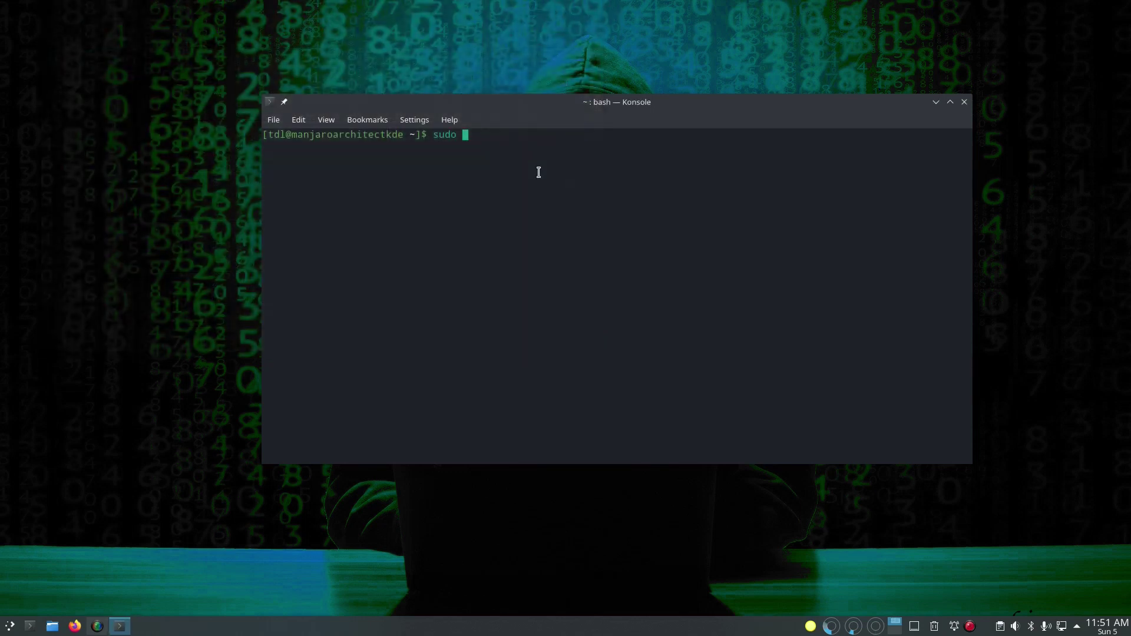
{"action": "type", "text": "pacman -S neofetch powerline"}
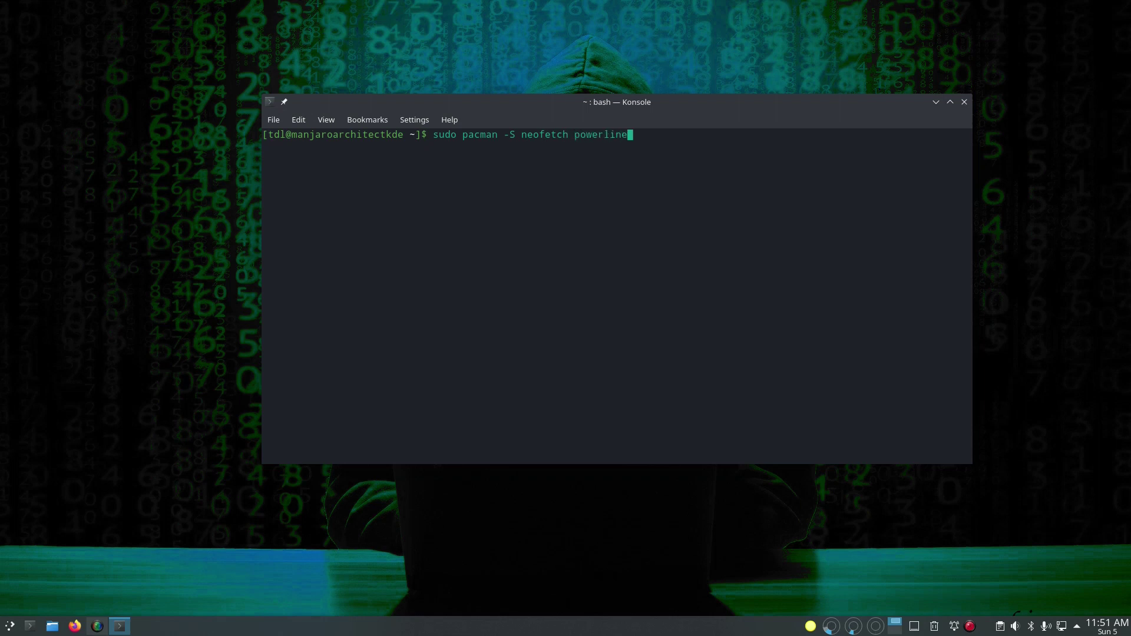
{"action": "type", "text": " tmux"}
{"action": "key", "text": "Return"}
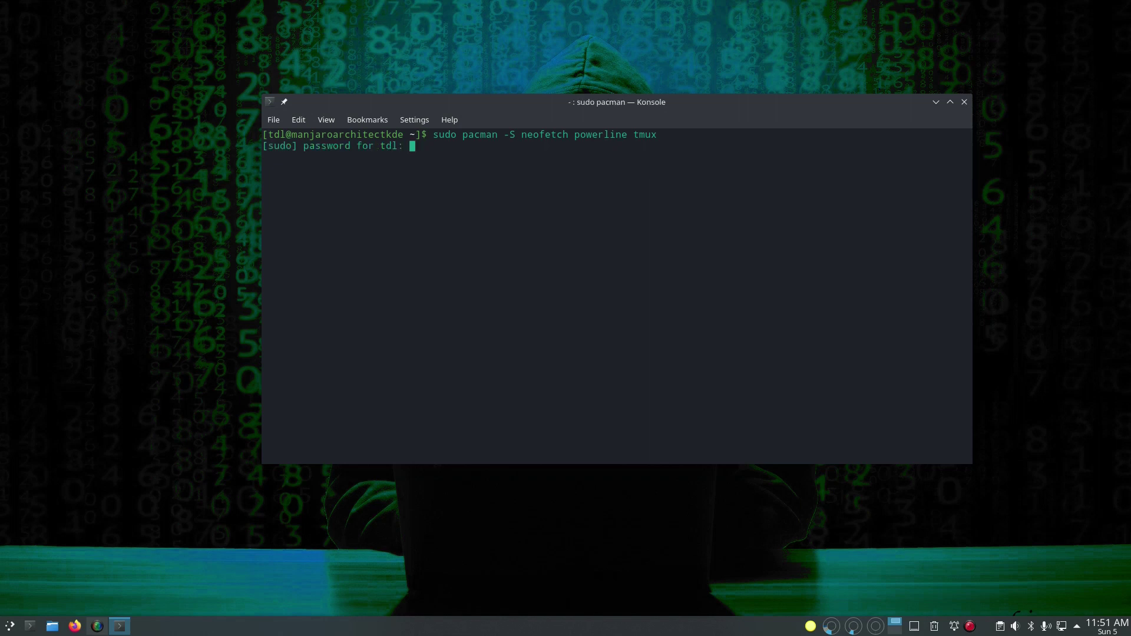
{"action": "key", "text": "Return"}
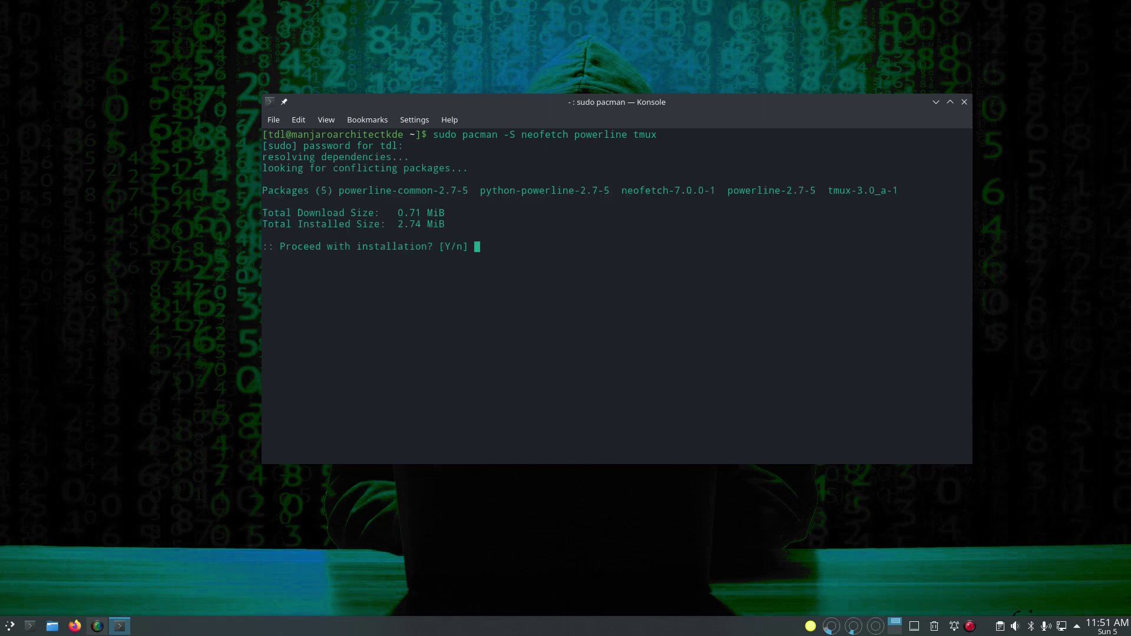
{"action": "key", "text": "Return"}
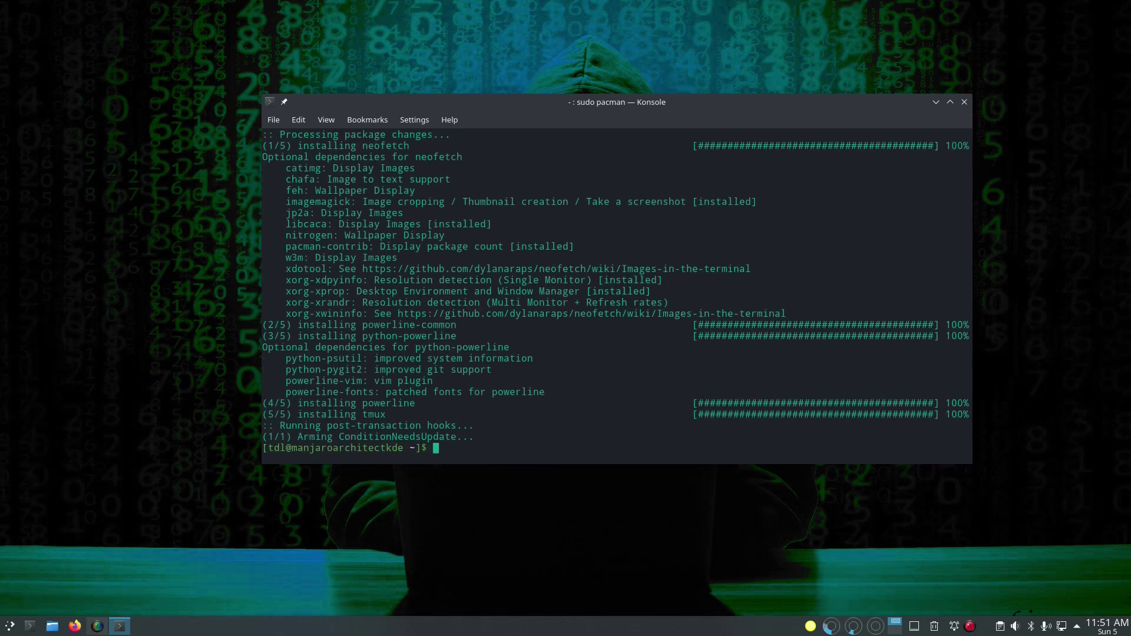
{"action": "type", "text": "neofetch"}
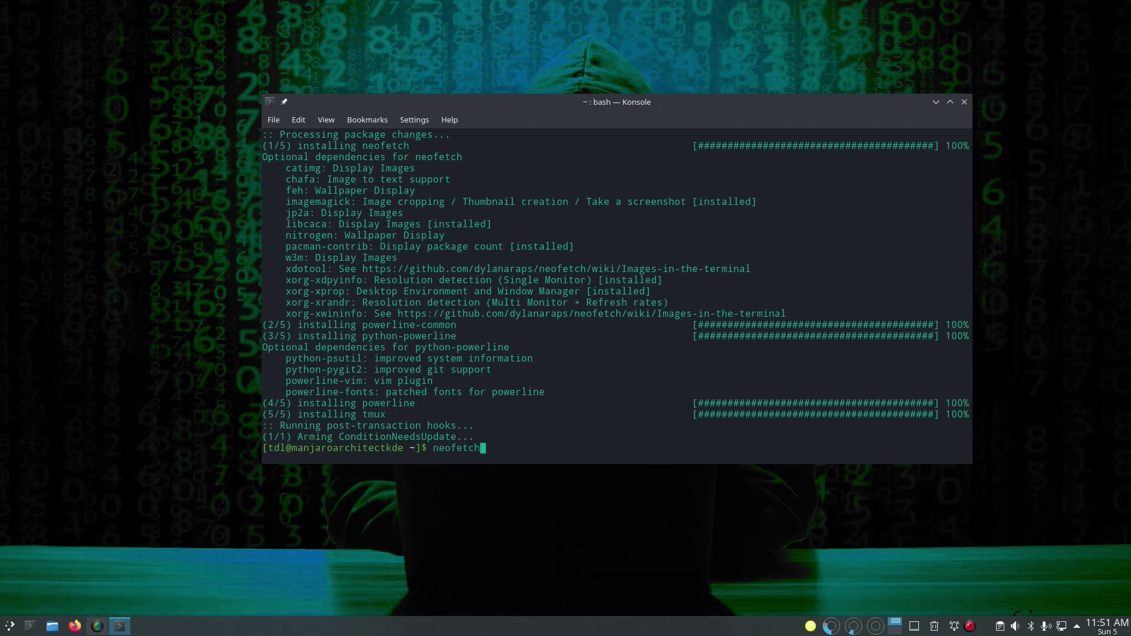
{"action": "key", "text": "Return"}
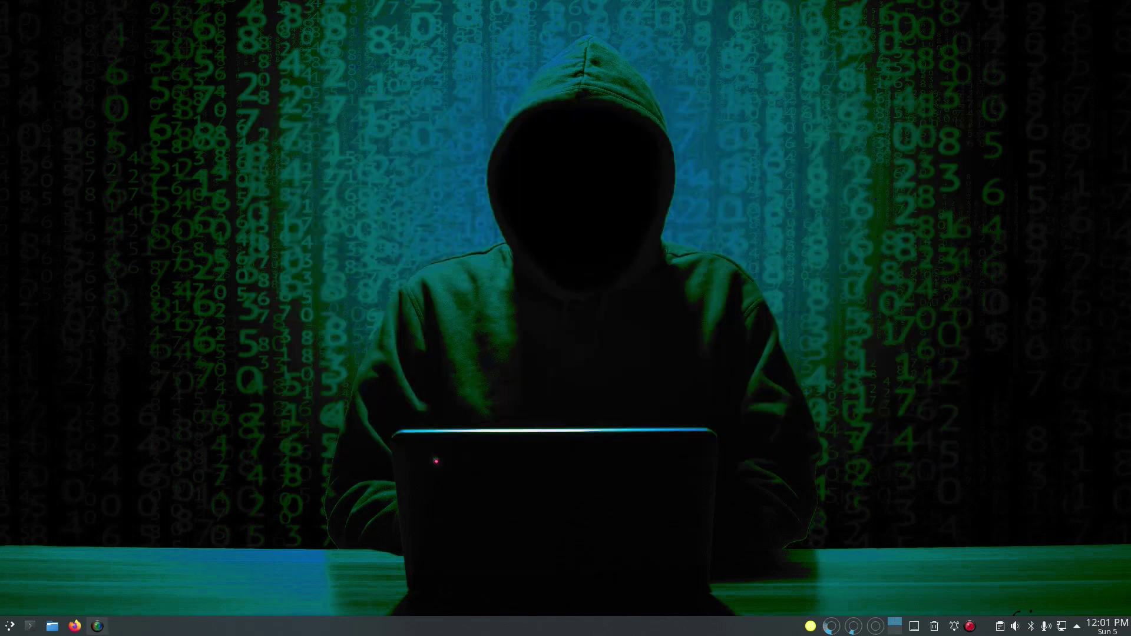
{"action": "left_click", "coordinate": [10, 626]}
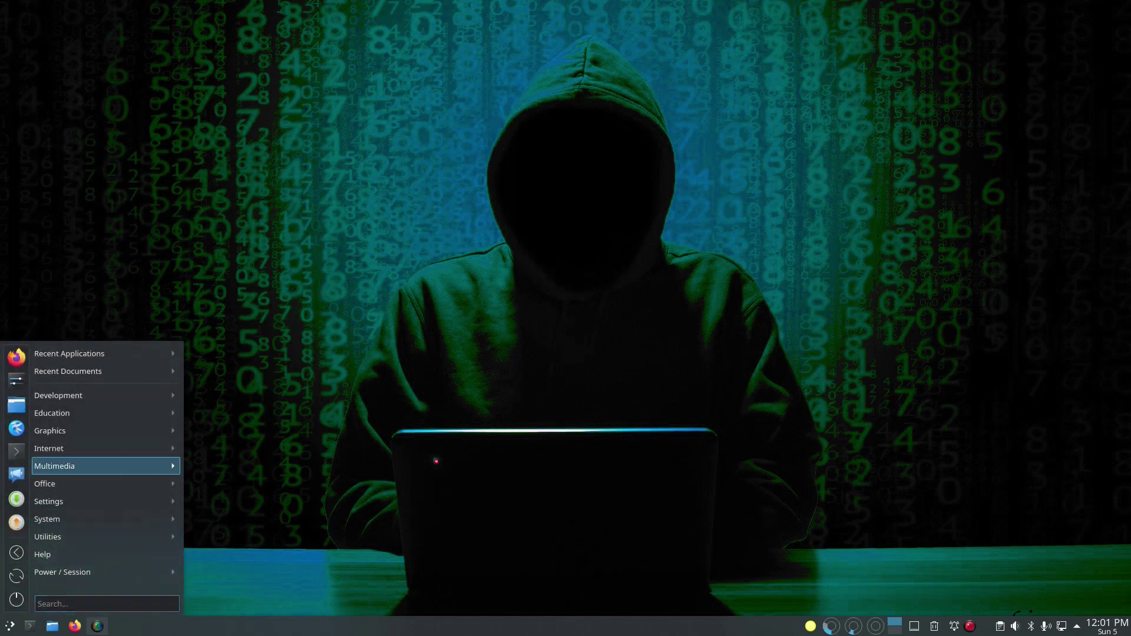
{"action": "mouse_move", "coordinate": [106, 431]}
{"action": "mouse_move", "coordinate": [106, 484]}
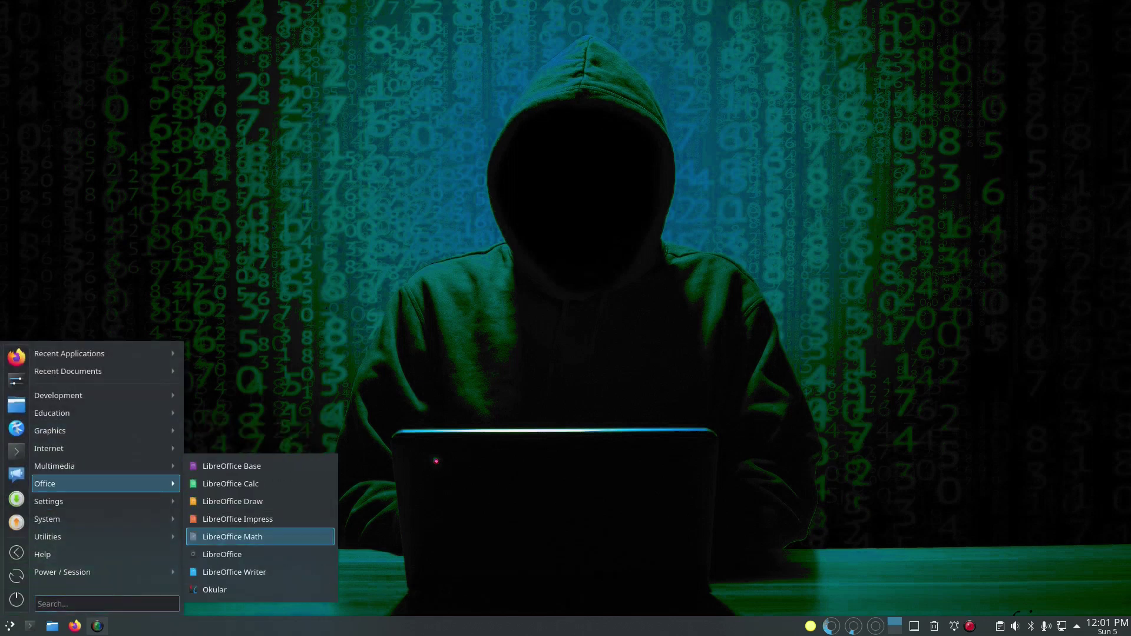
{"action": "left_click", "coordinate": [234, 572]}
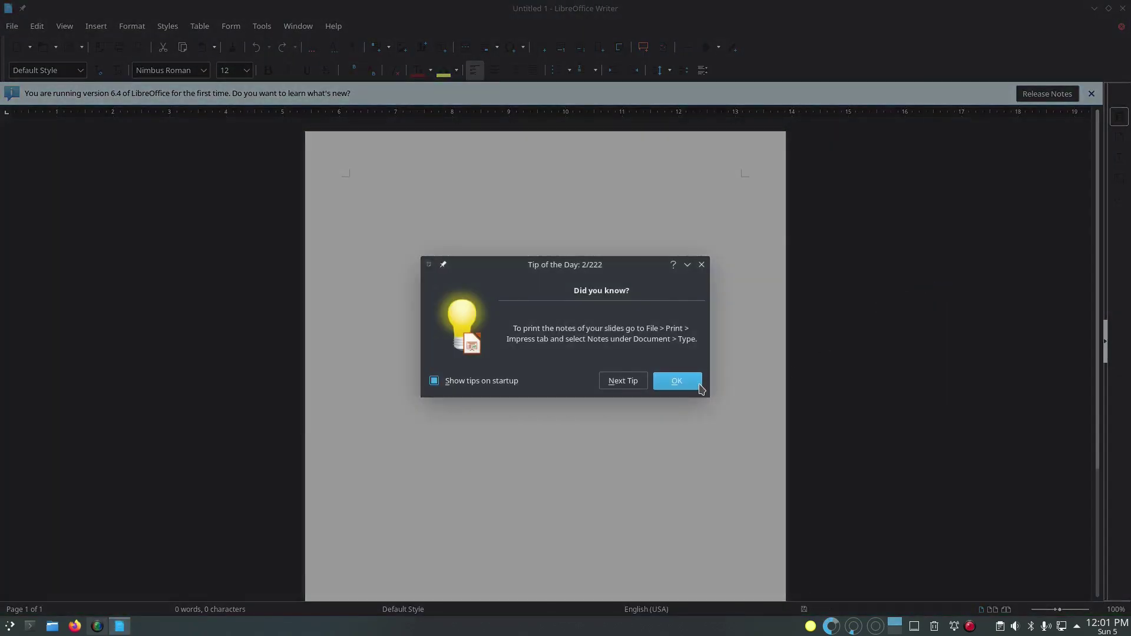
{"action": "left_click", "coordinate": [676, 380]}
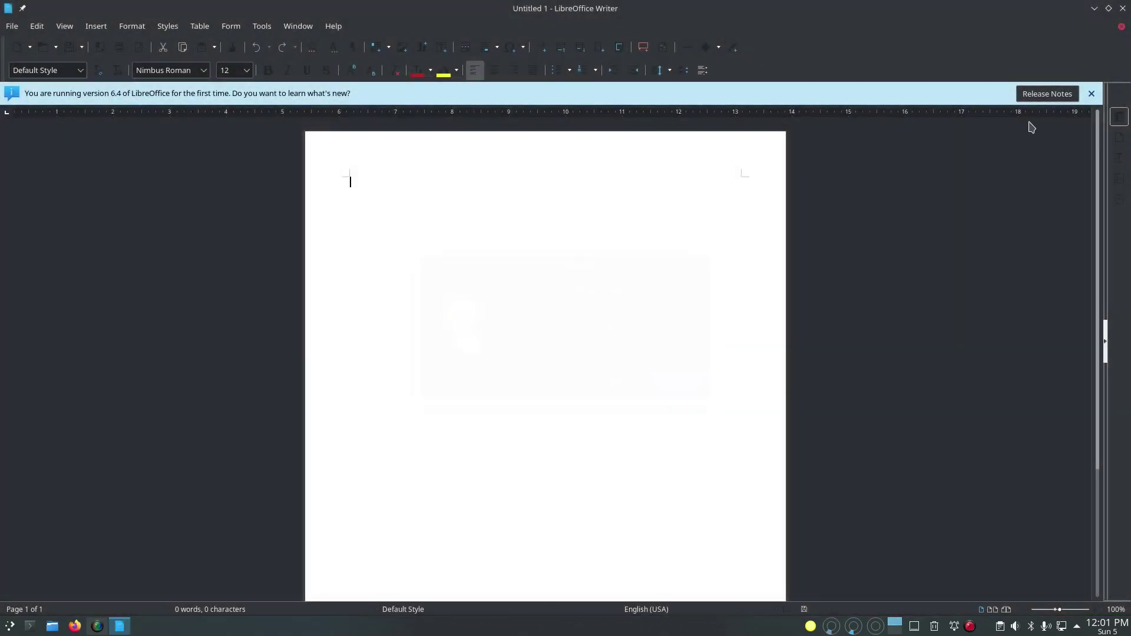
{"action": "left_click", "coordinate": [1091, 93]}
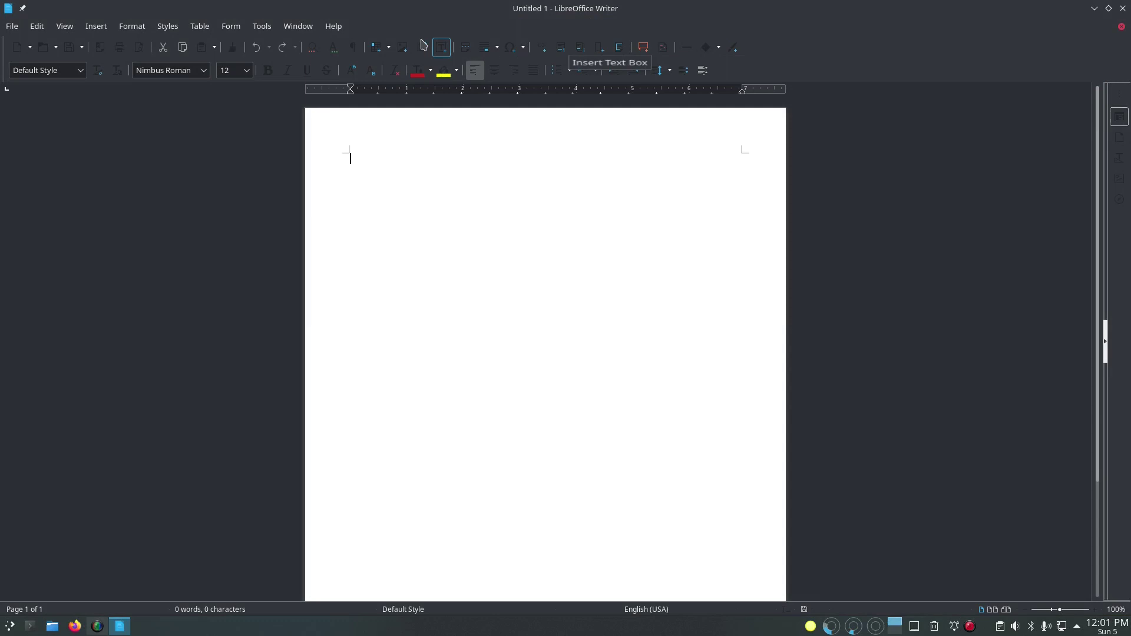
{"action": "left_click", "coordinate": [334, 26]}
{"action": "left_click", "coordinate": [391, 212]}
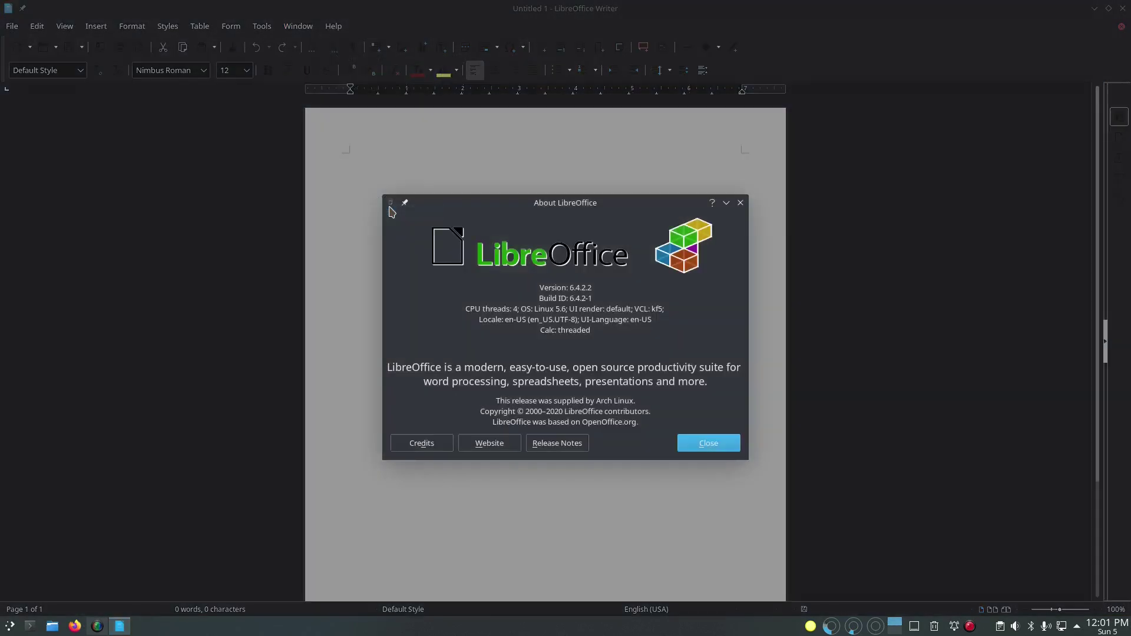
{"action": "left_click", "coordinate": [710, 443]}
{"action": "key", "text": "ctrl+q"}
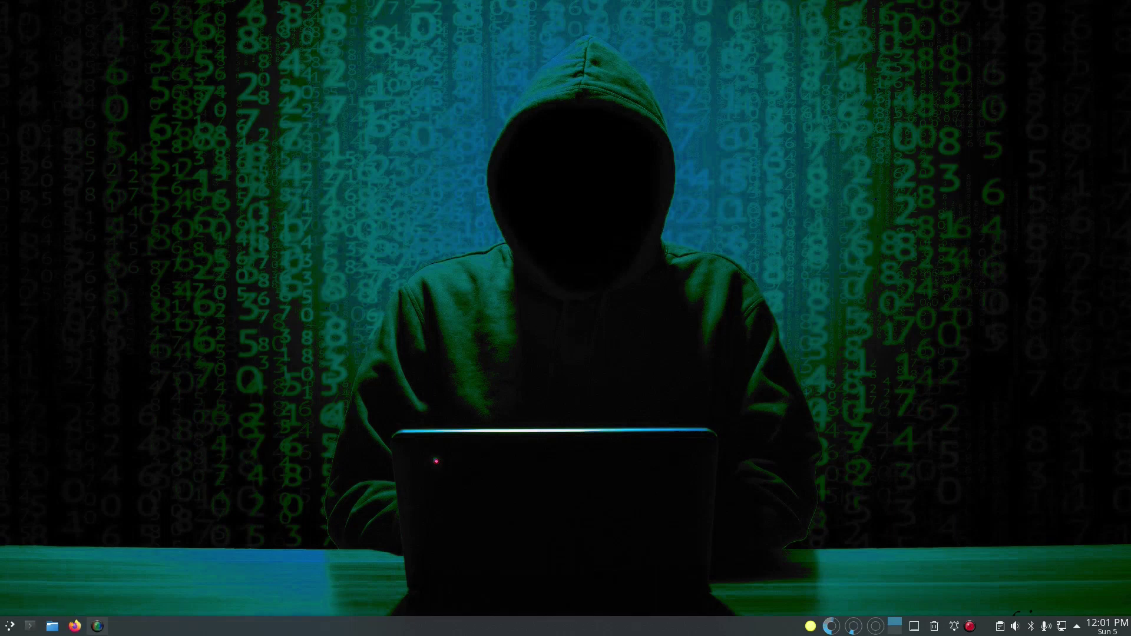
Step: Launch GIMP from the Graphics category of the application launcher
{"action": "left_click", "coordinate": [9, 625]}
{"action": "mouse_move", "coordinate": [70, 537]}
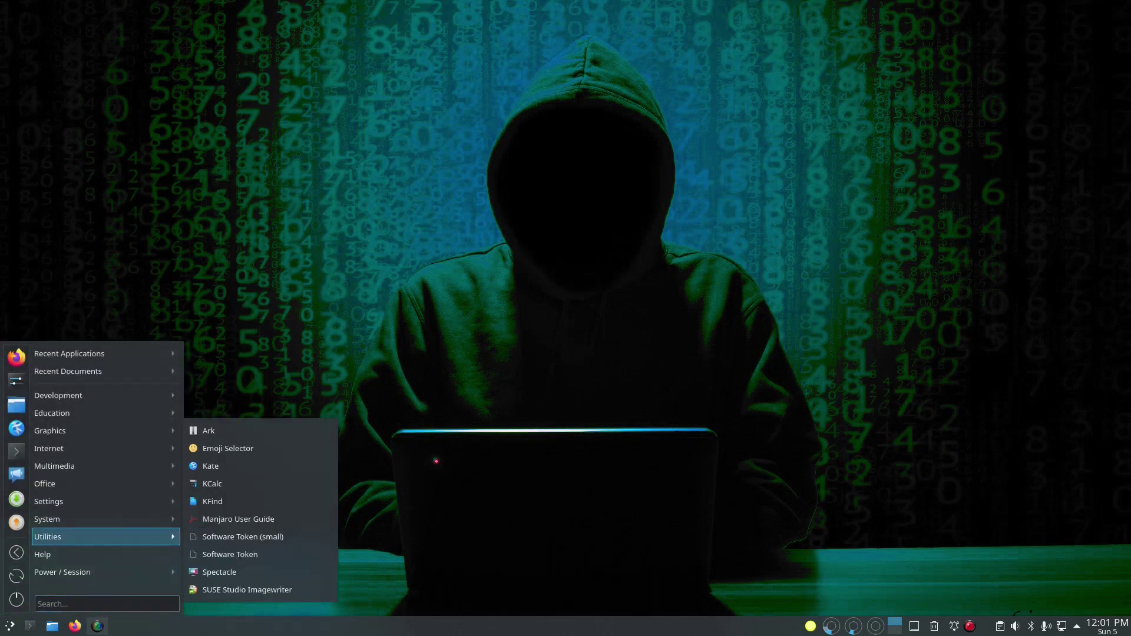
{"action": "mouse_move", "coordinate": [71, 501]}
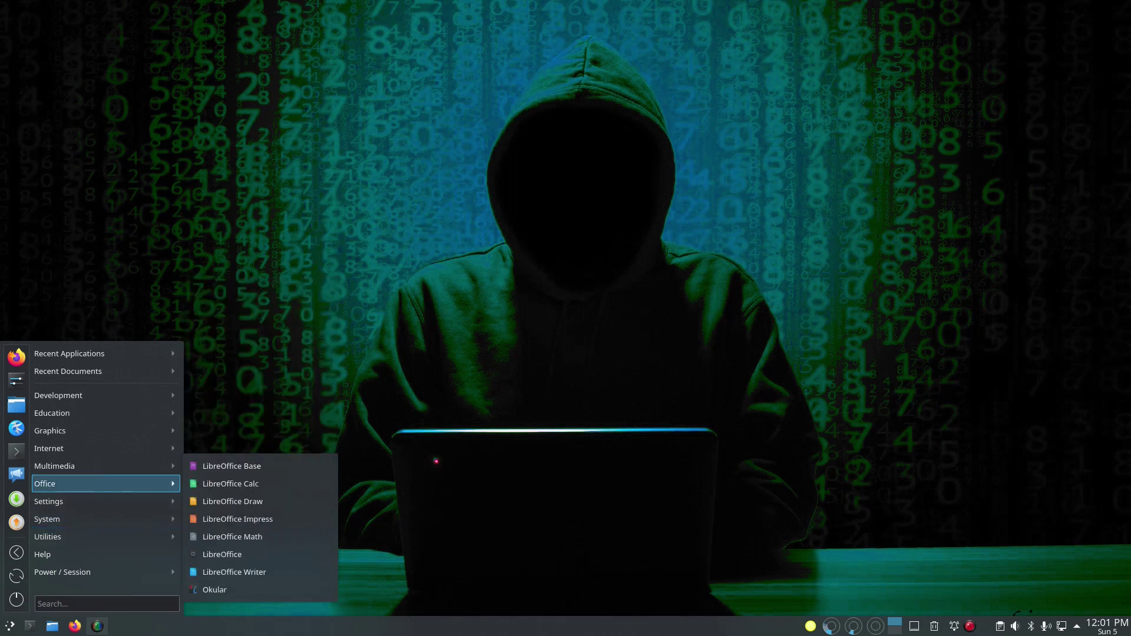
{"action": "mouse_move", "coordinate": [71, 448]}
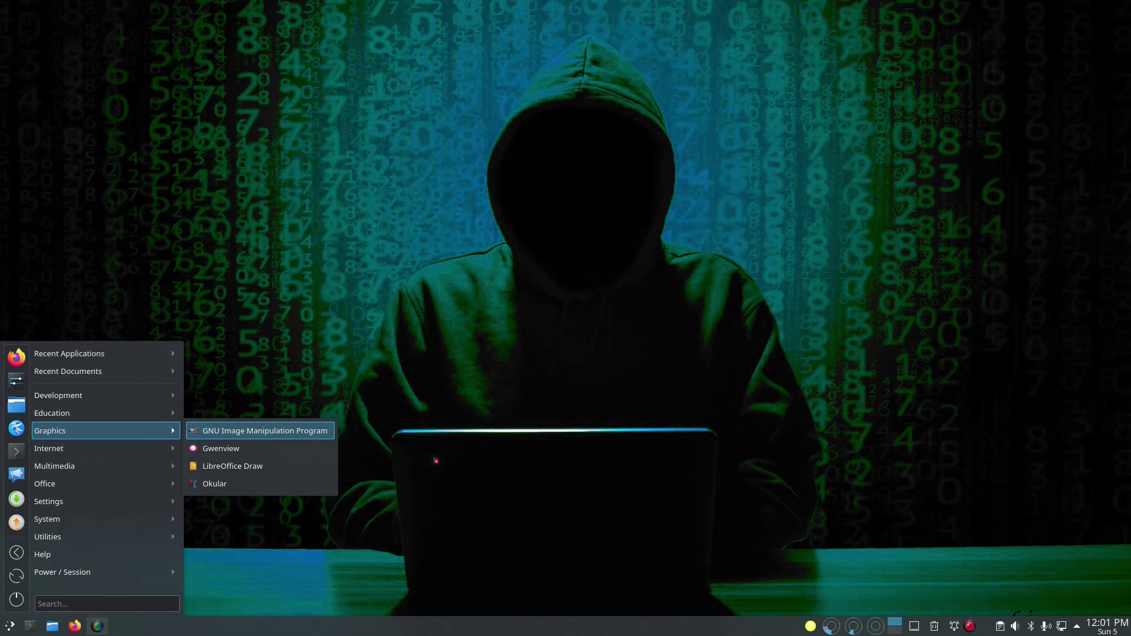
{"action": "left_click", "coordinate": [266, 430]}
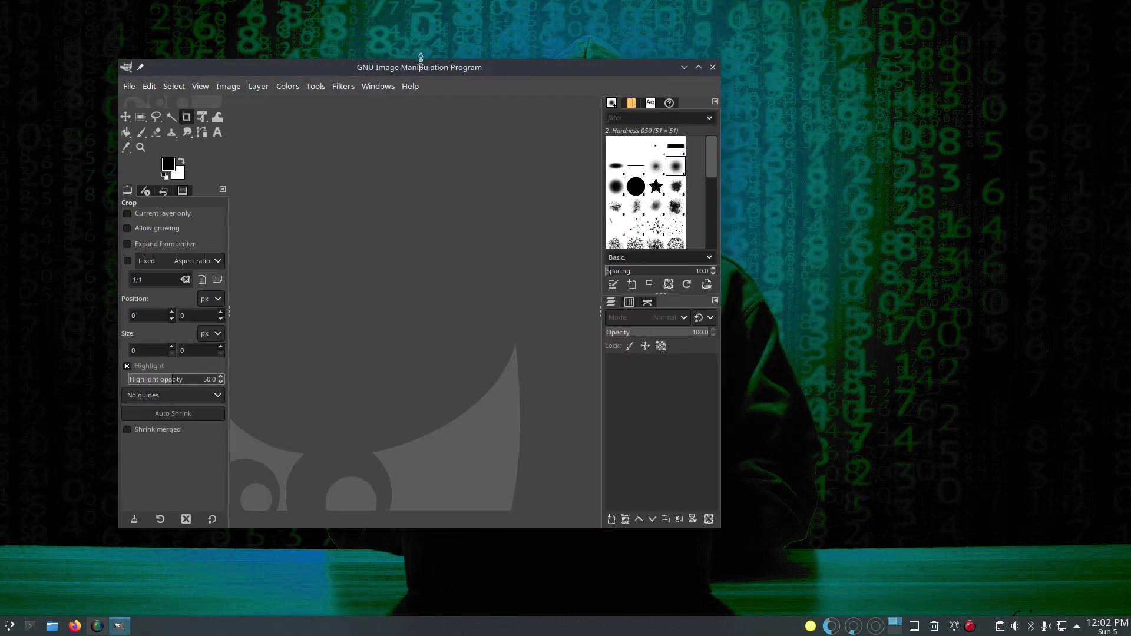
Step: Confirm GIMP 2.10.18 in Help > About, close GIMP, and reopen the launcher on Graphics
{"action": "left_click", "coordinate": [409, 90]}
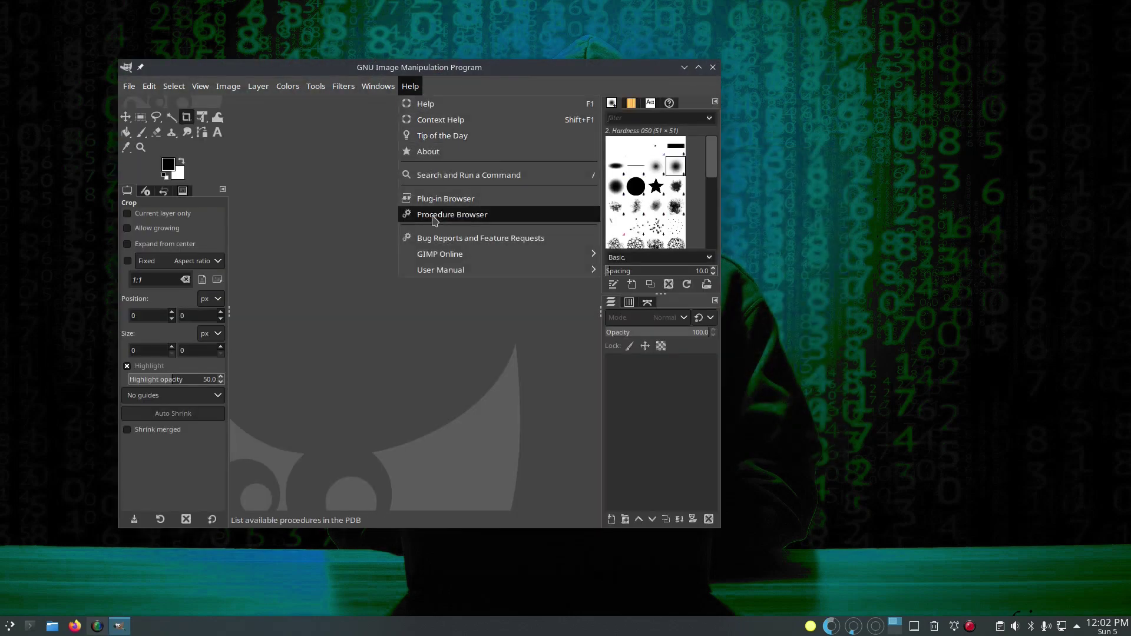
{"action": "left_click", "coordinate": [444, 152]}
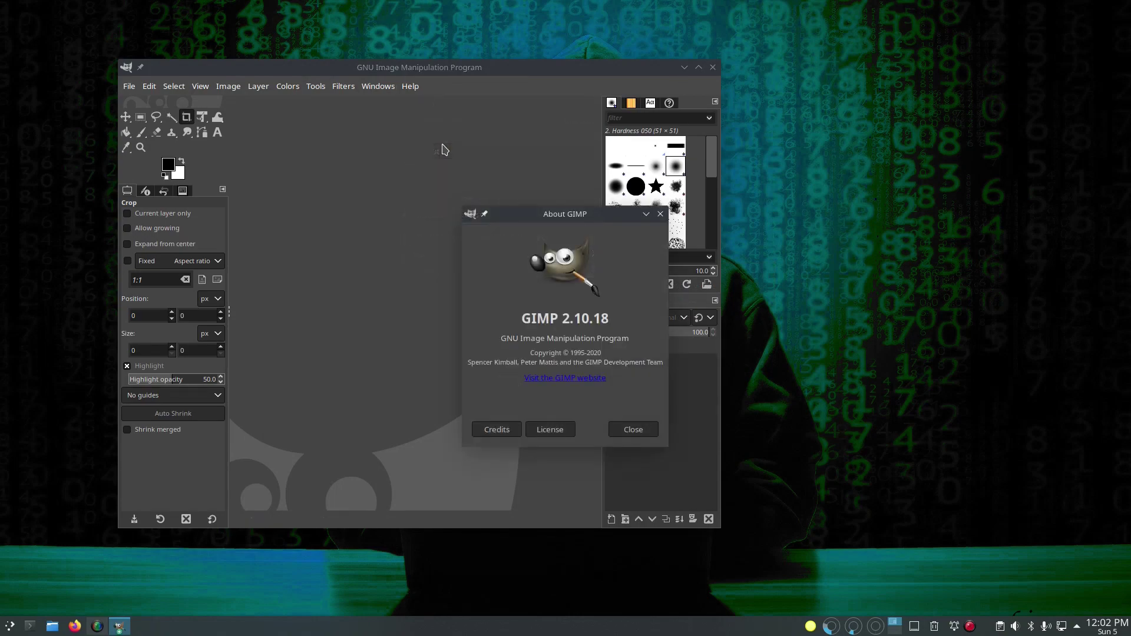
{"action": "left_click", "coordinate": [635, 429]}
{"action": "left_click", "coordinate": [712, 67]}
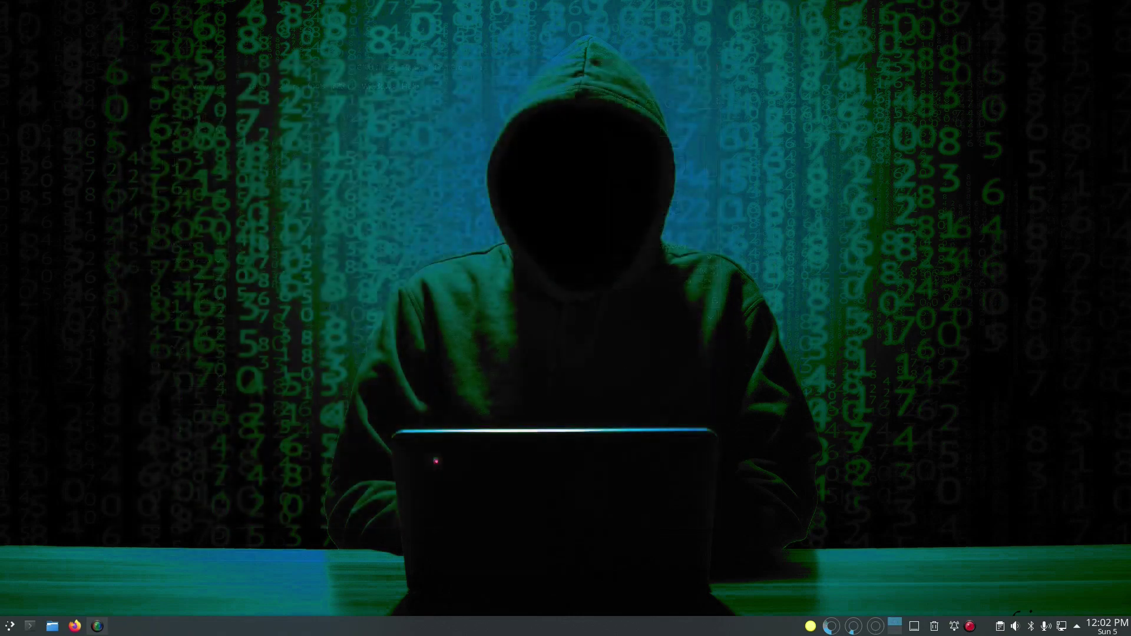
{"action": "left_click", "coordinate": [9, 625]}
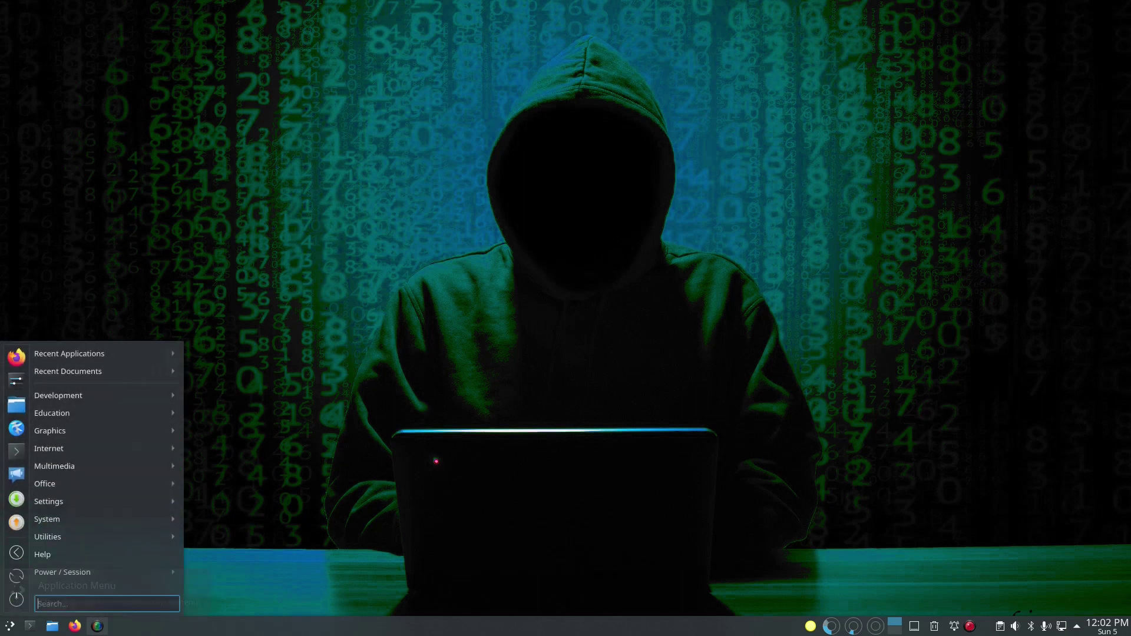
{"action": "mouse_move", "coordinate": [89, 465]}
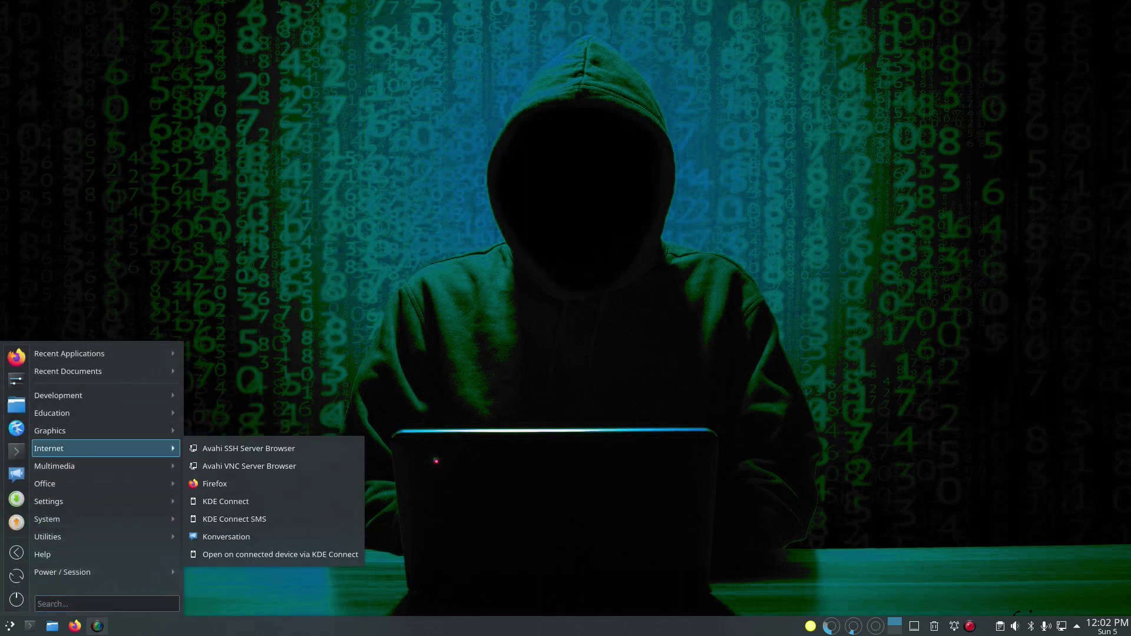
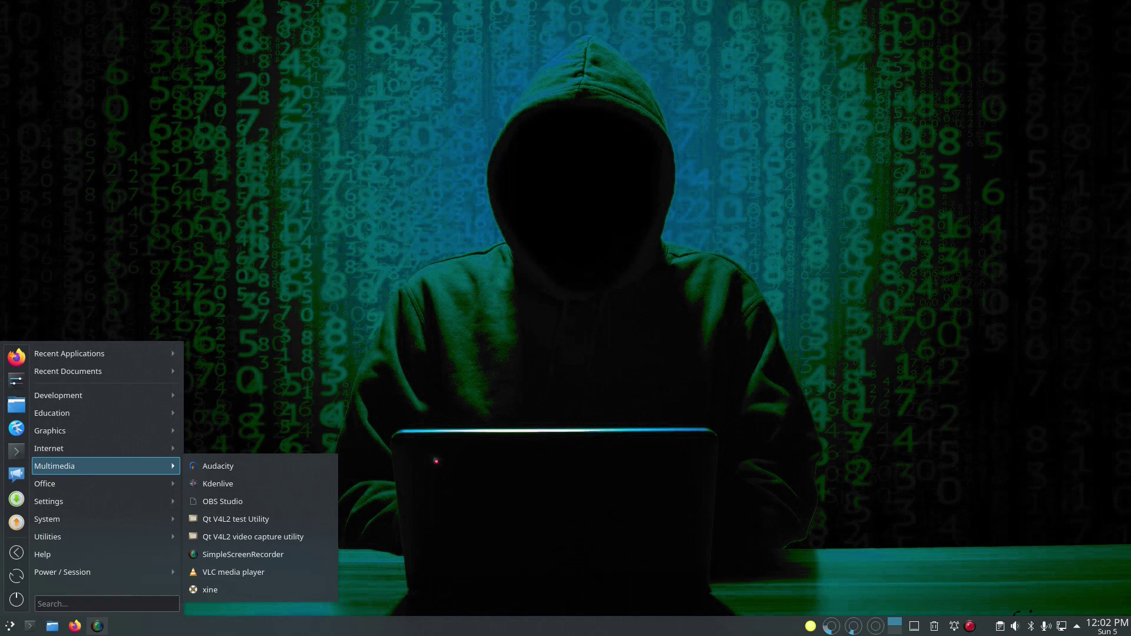
Step: Launch Kdenlive, maximize it, give its monitor and effects panels more height, then close it
{"action": "left_click", "coordinate": [218, 483]}
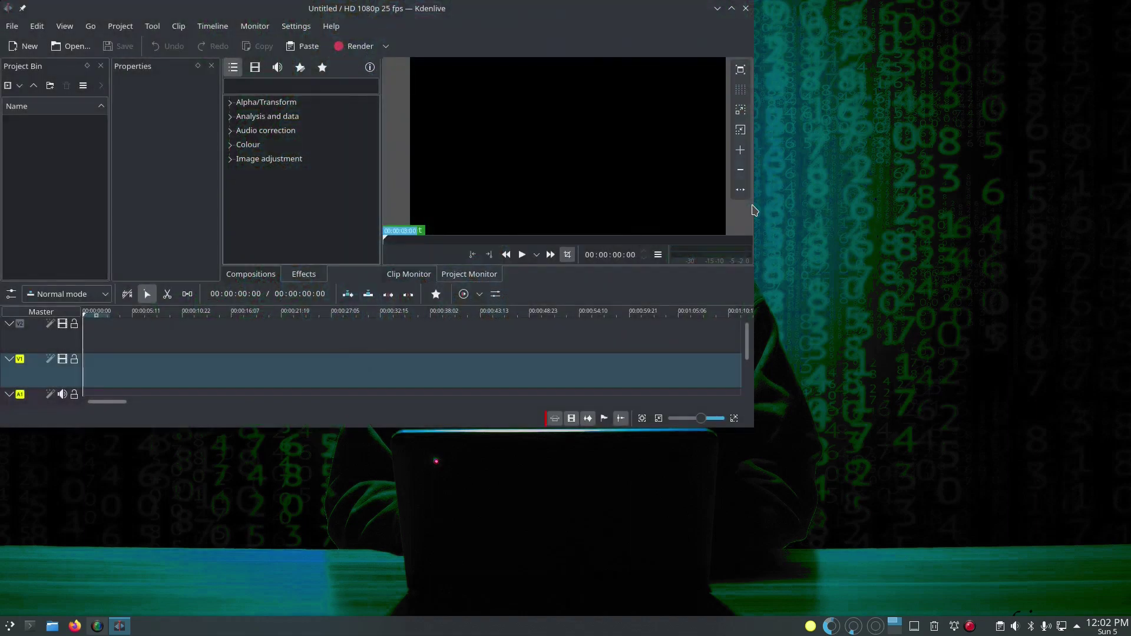
{"action": "double_click", "coordinate": [527, 16]}
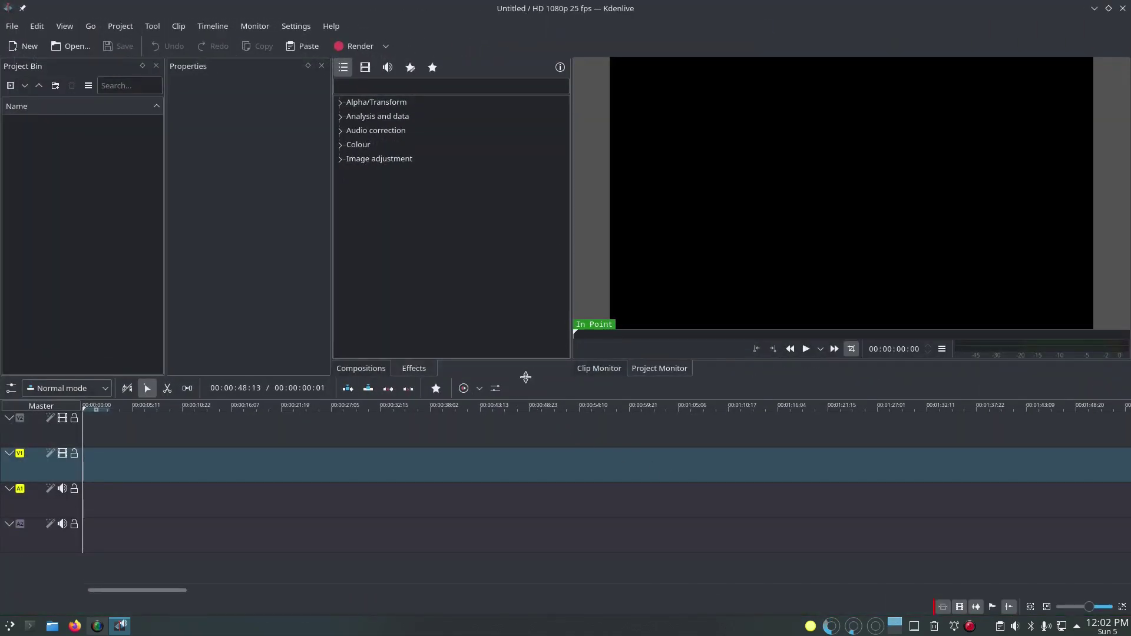
{"action": "left_click_drag", "start_coordinate": [525, 381], "coordinate": [529, 407]}
{"action": "left_click_drag", "start_coordinate": [529, 406], "coordinate": [529, 406]}
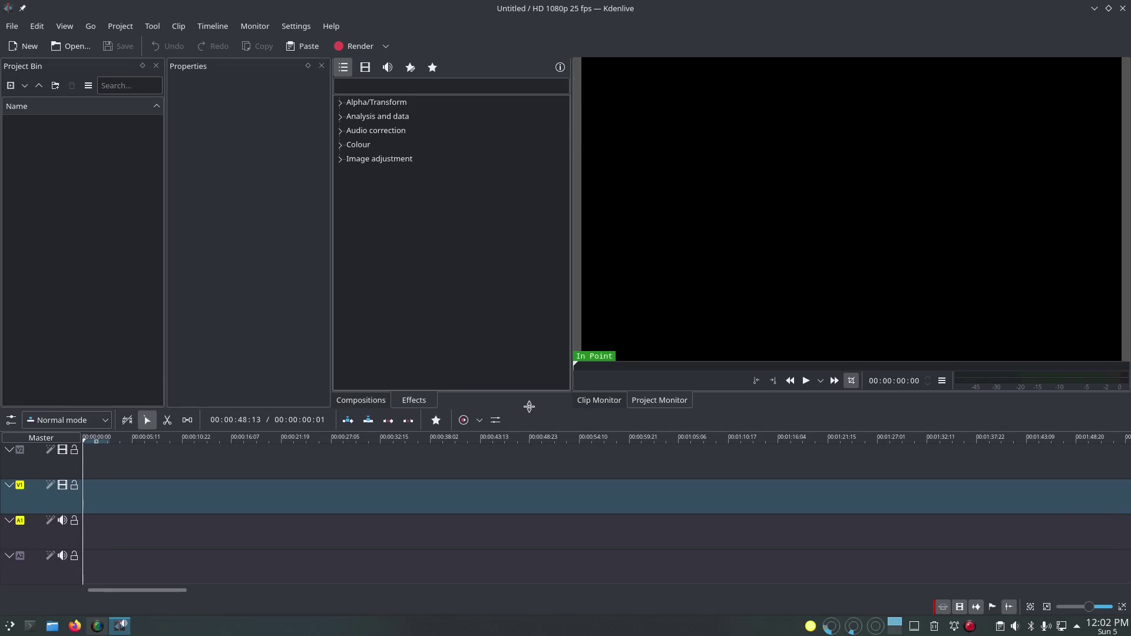
{"action": "left_click", "coordinate": [1122, 9]}
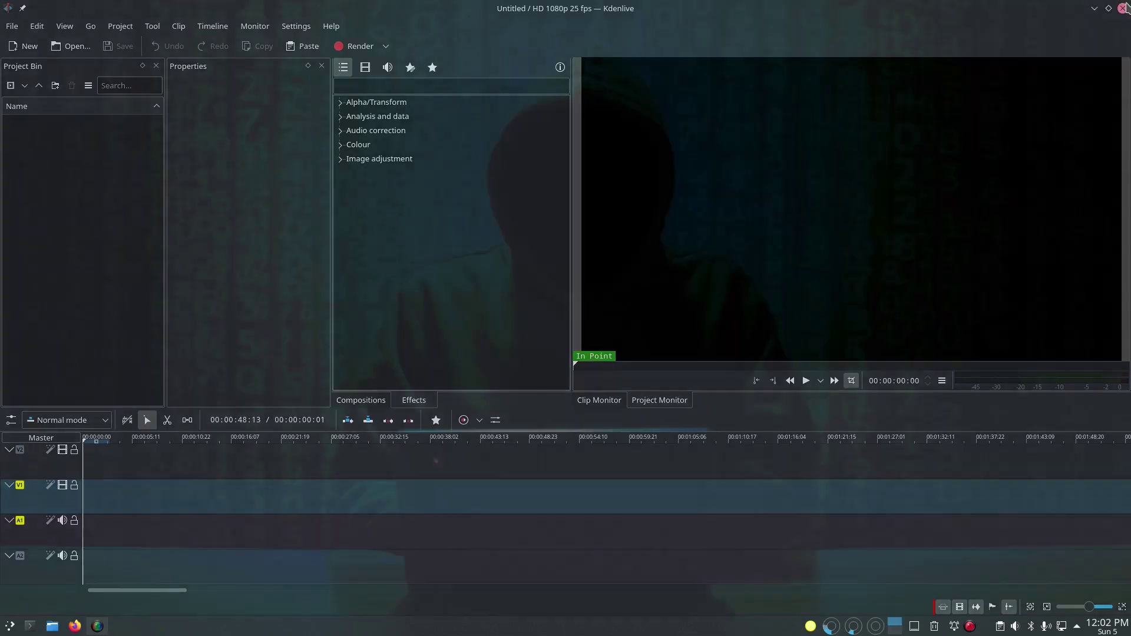
Step: Browse the launcher categories, open and close Dolphin on the home folder, then start System Settings
{"action": "key", "text": "super"}
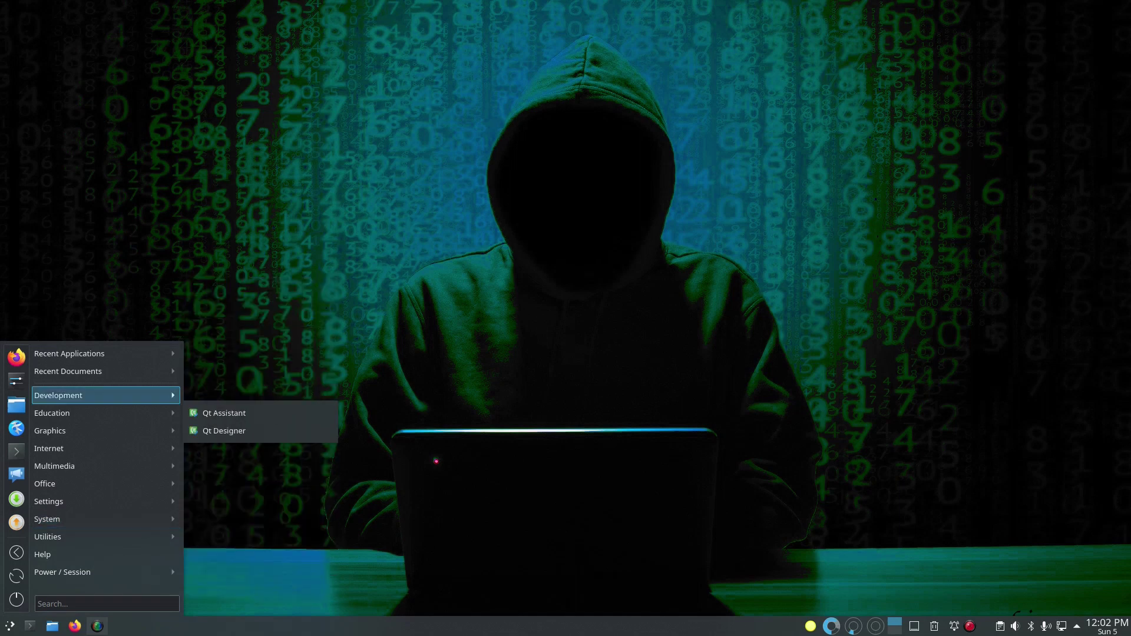
{"action": "mouse_move", "coordinate": [106, 413]}
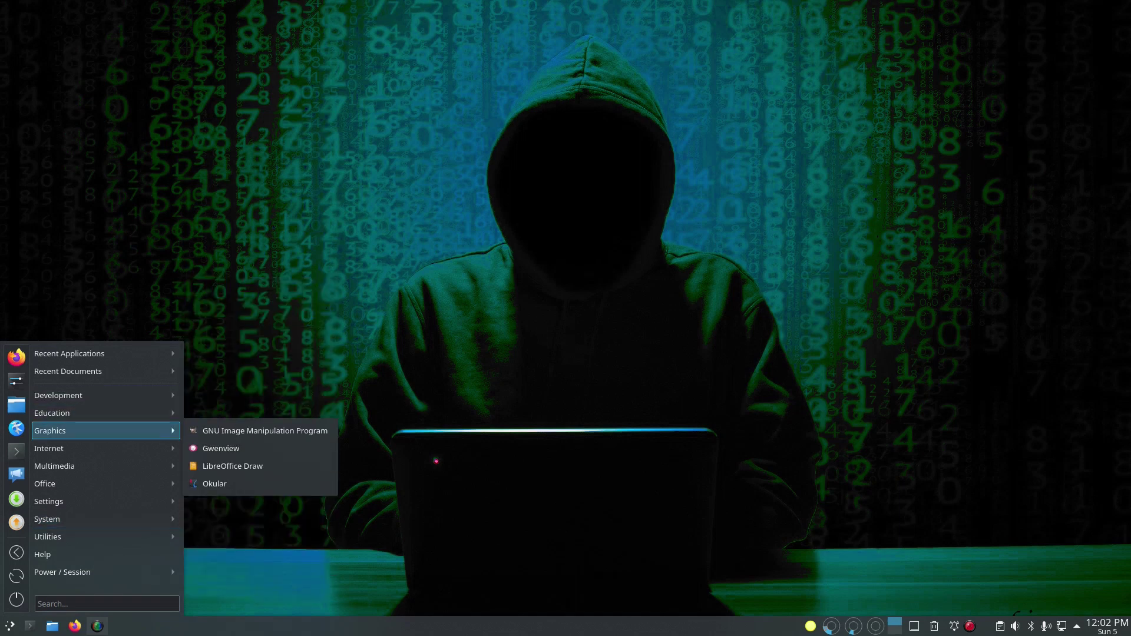
{"action": "mouse_move", "coordinate": [106, 465]}
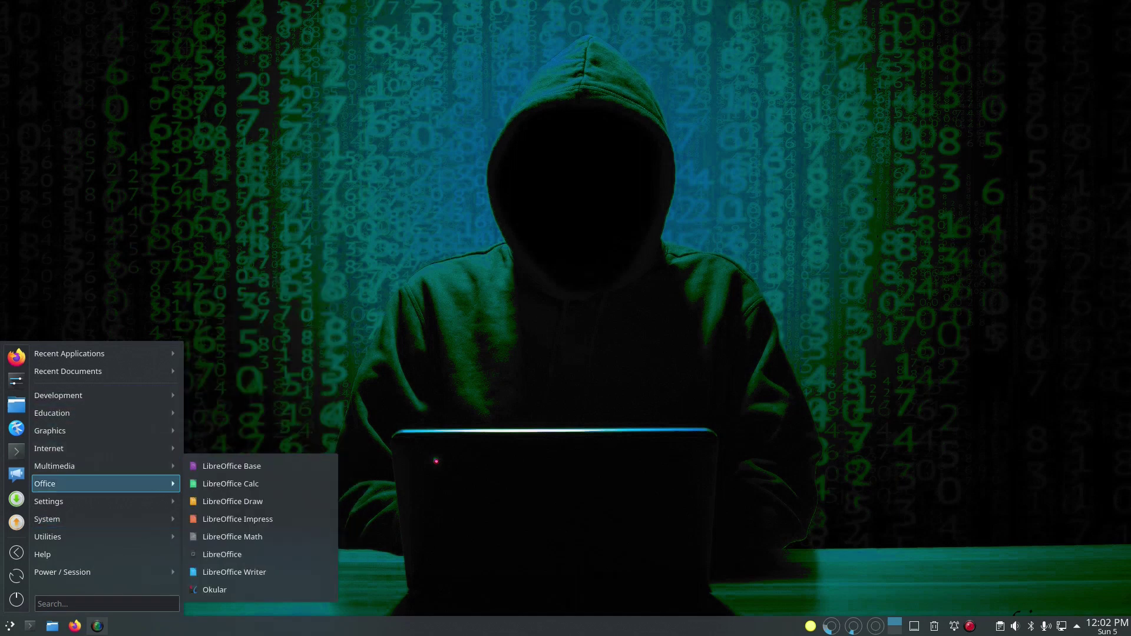
{"action": "mouse_move", "coordinate": [106, 519]}
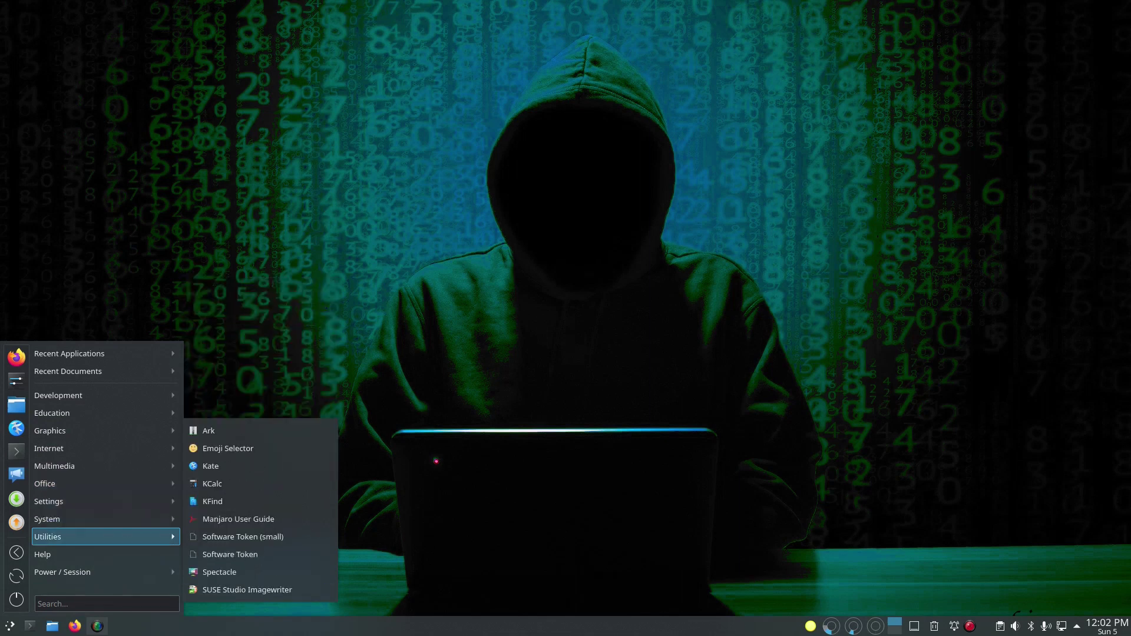
{"action": "mouse_move", "coordinate": [106, 572]}
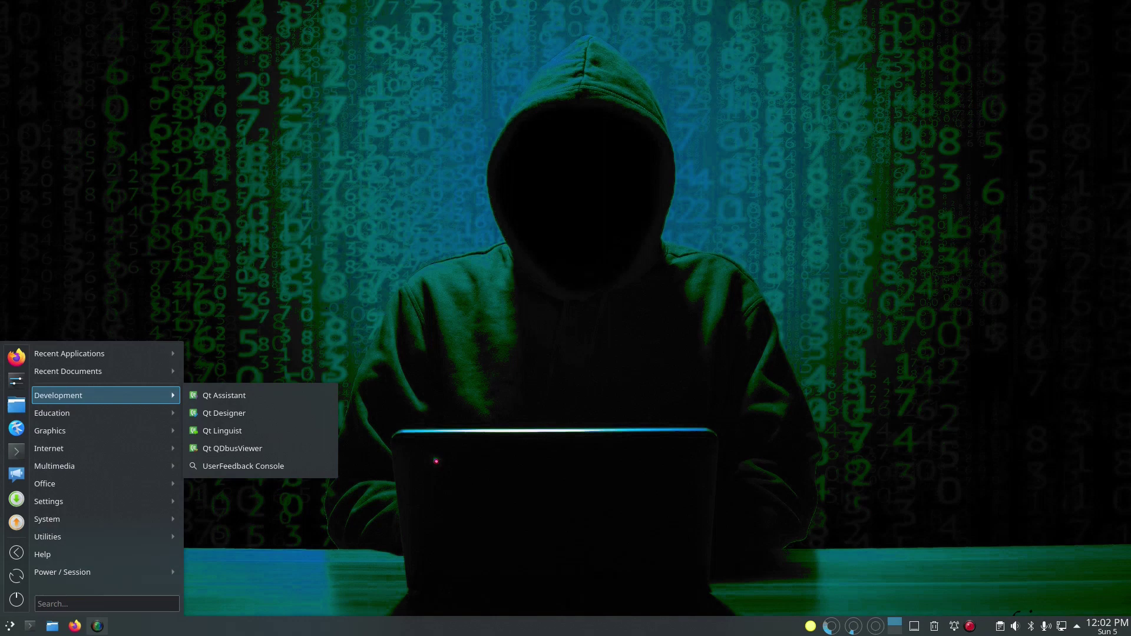
{"action": "left_click", "coordinate": [52, 626]}
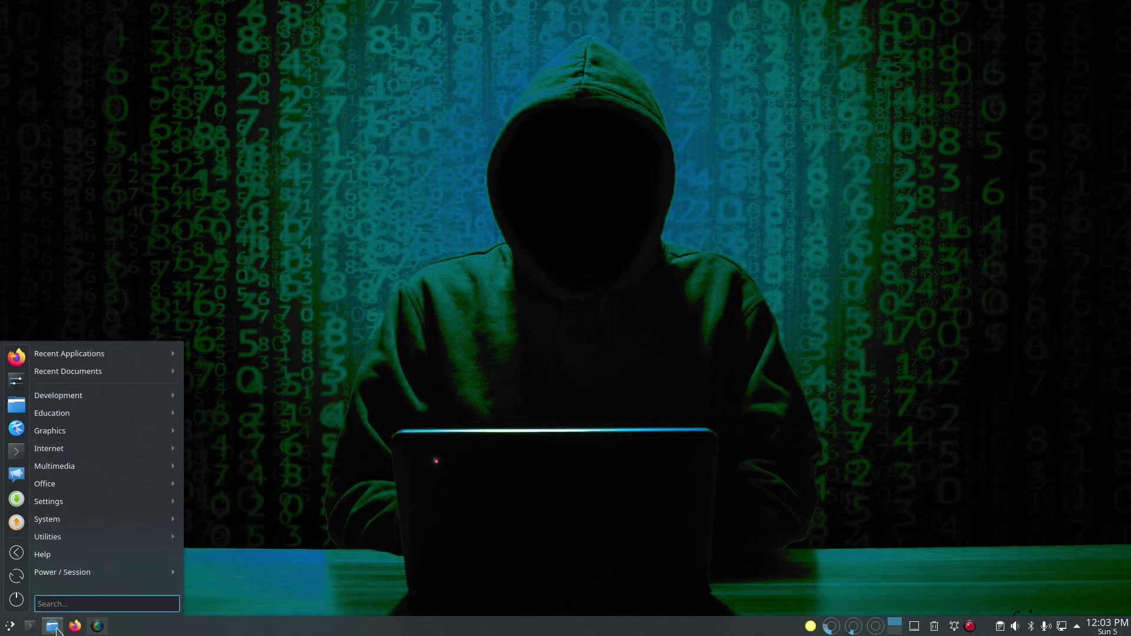
{"action": "left_click", "coordinate": [566, 315]}
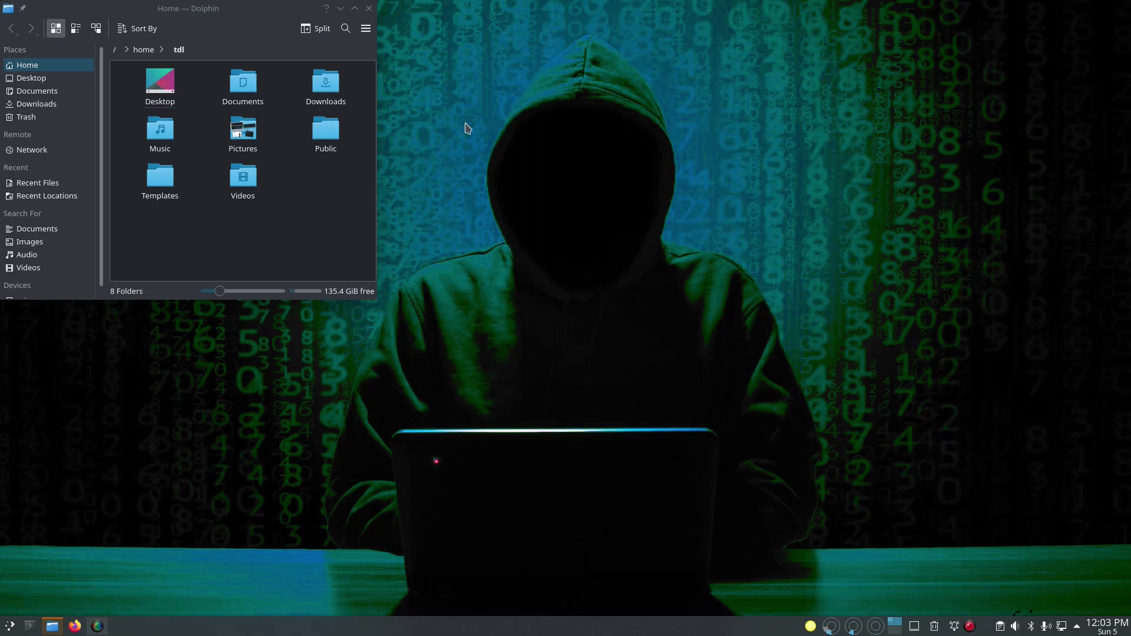
{"action": "left_click", "coordinate": [369, 9]}
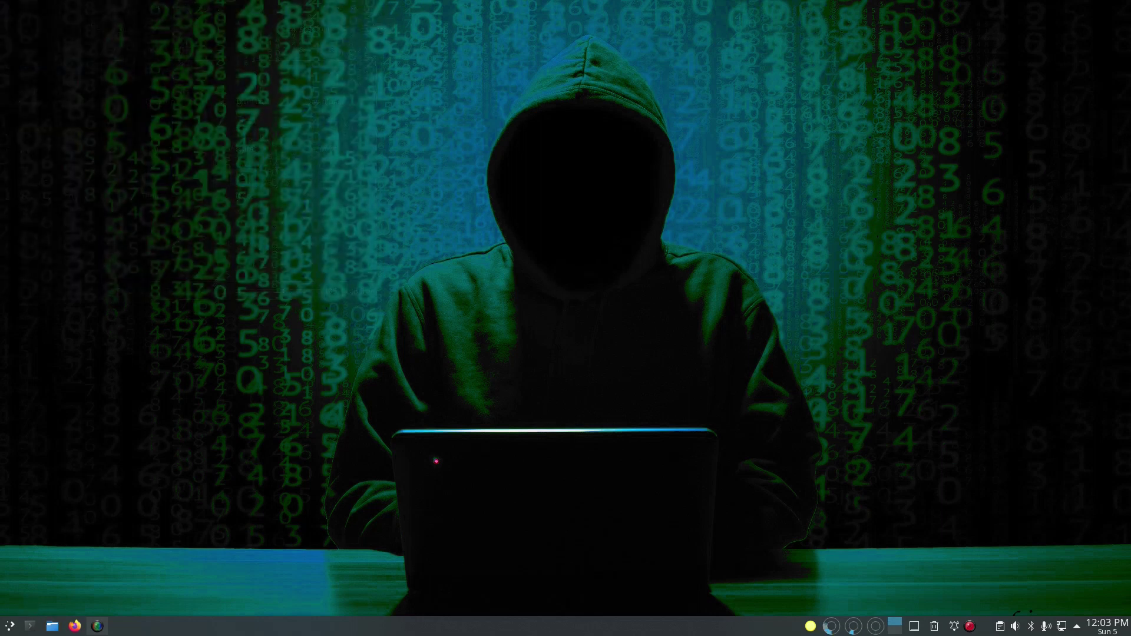
{"action": "left_click", "coordinate": [10, 626]}
Step: From Global Theme's downloadable themes, install Arc KDE's arc-dark.tar.gz package, then close the browser
{"action": "left_click", "coordinate": [16, 381]}
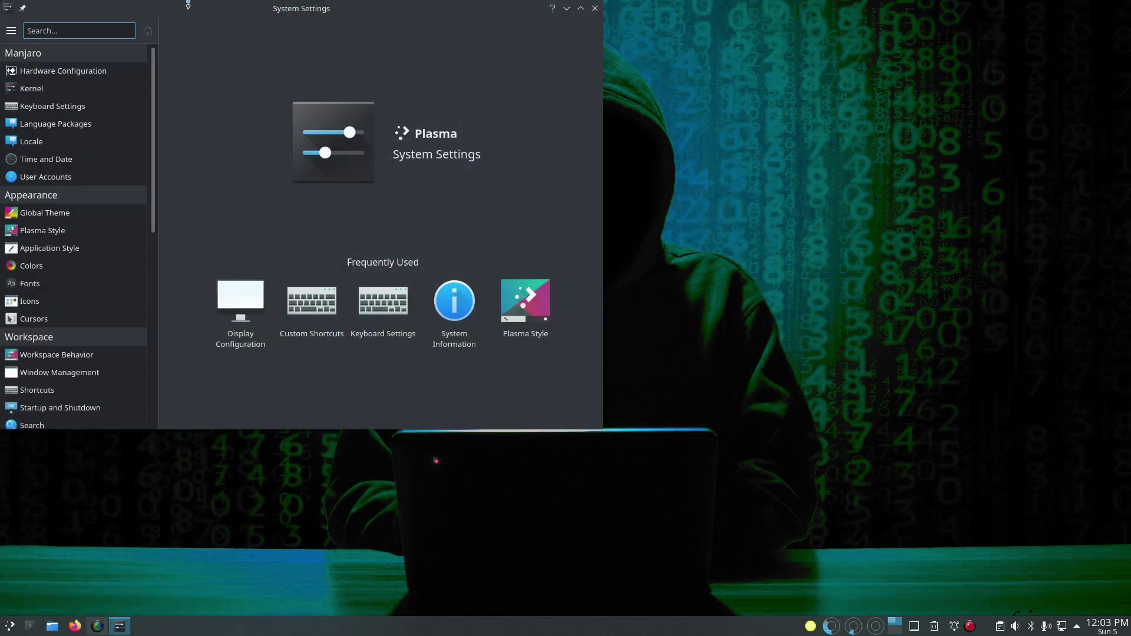
{"action": "left_click_drag", "start_coordinate": [187, 5], "coordinate": [436, 24]}
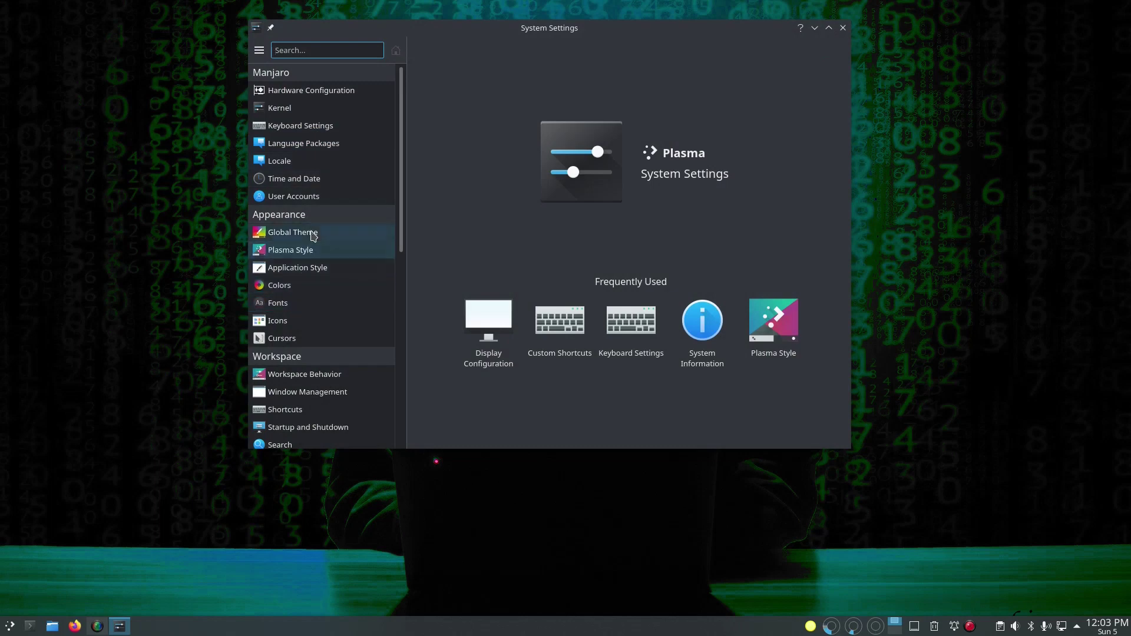
{"action": "left_click", "coordinate": [313, 235]}
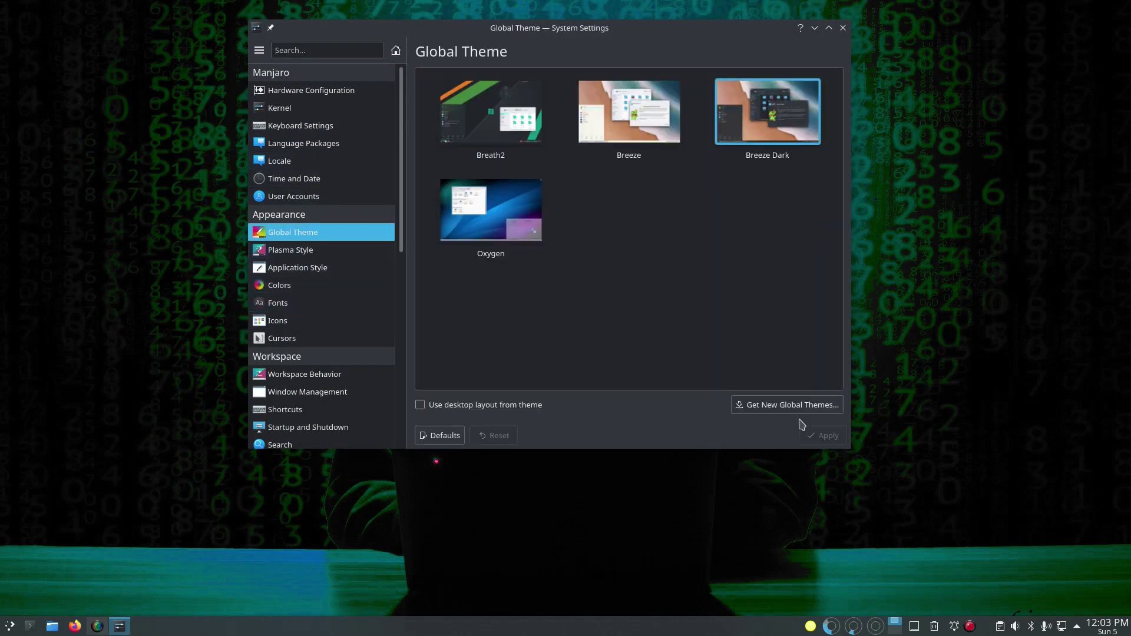
{"action": "left_click", "coordinate": [785, 406]}
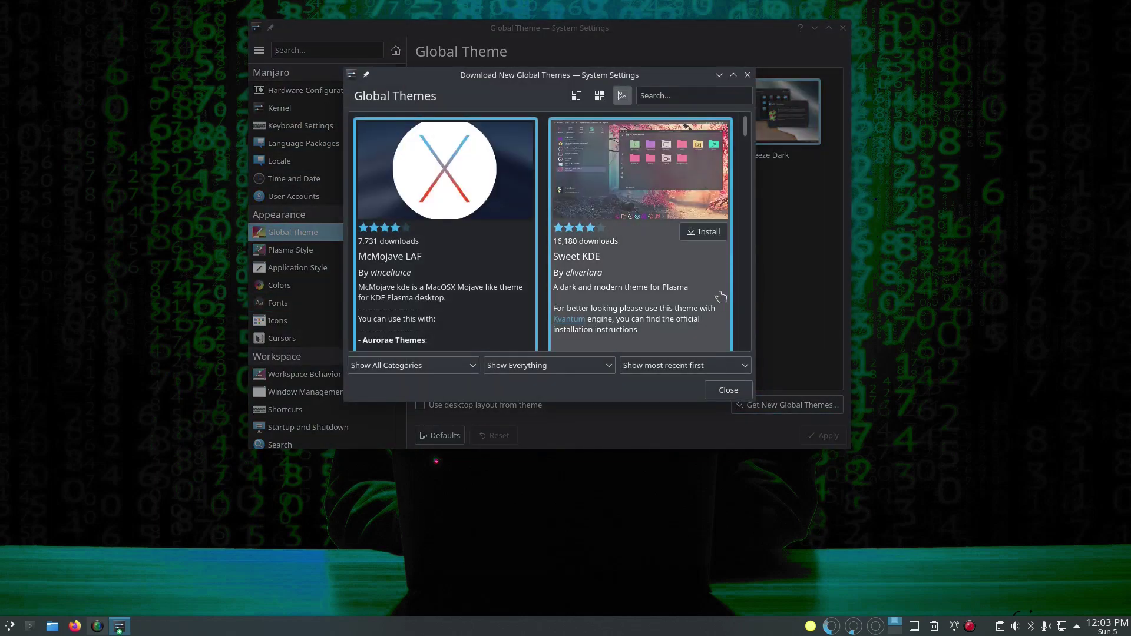
{"action": "scroll", "coordinate": [665, 275], "scroll_direction": "down", "scroll_amount": 2}
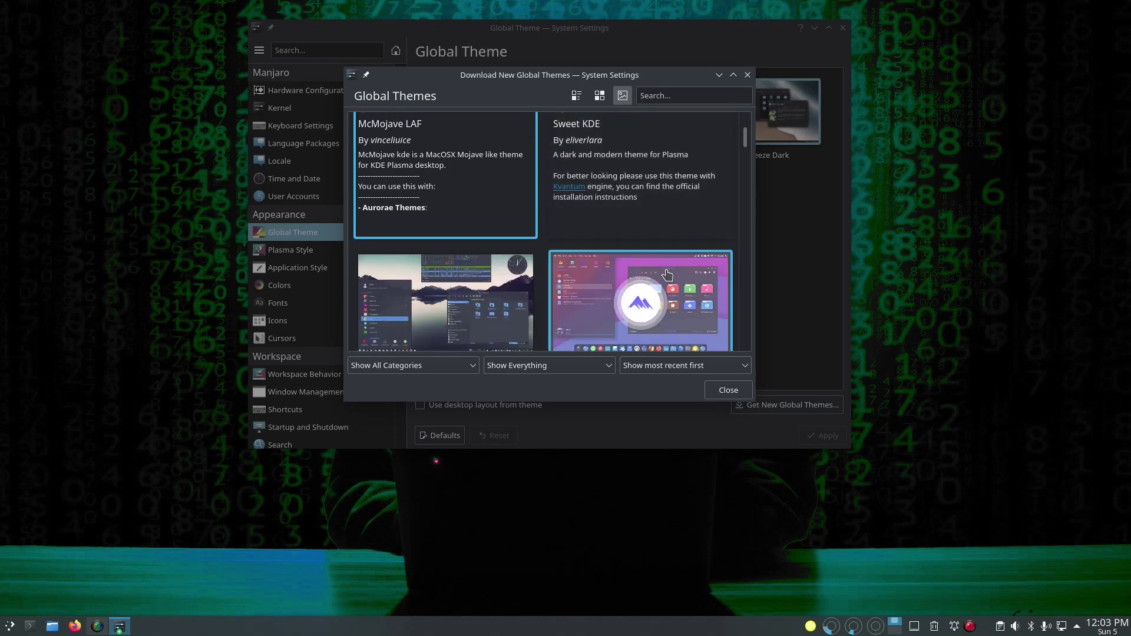
{"action": "scroll", "coordinate": [666, 275], "scroll_direction": "down", "scroll_amount": 2}
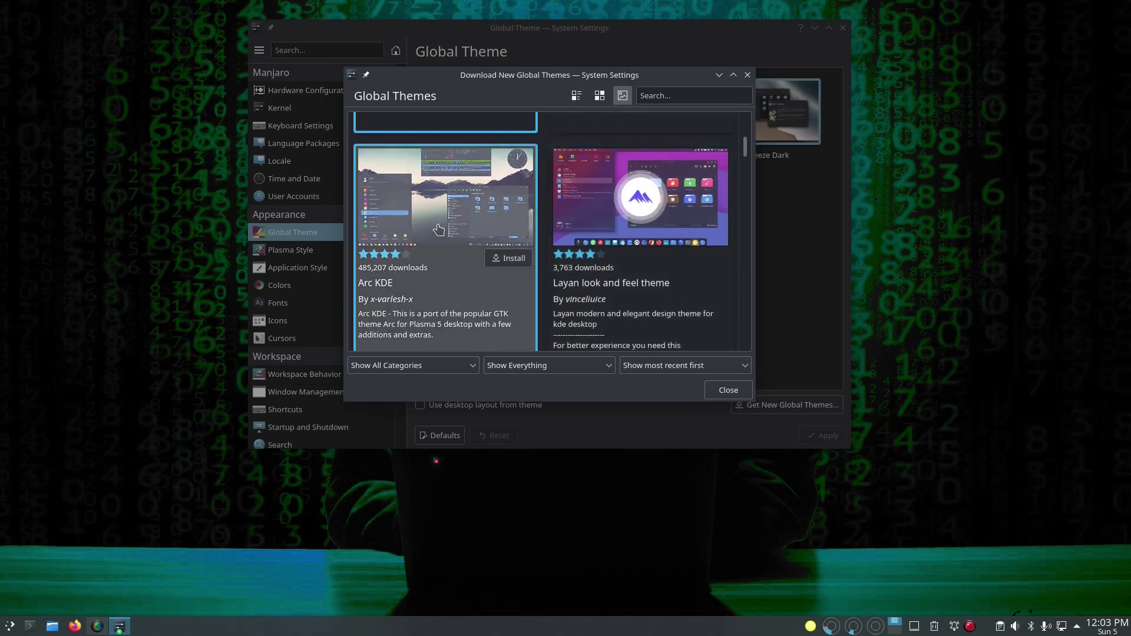
{"action": "left_click", "coordinate": [439, 230]}
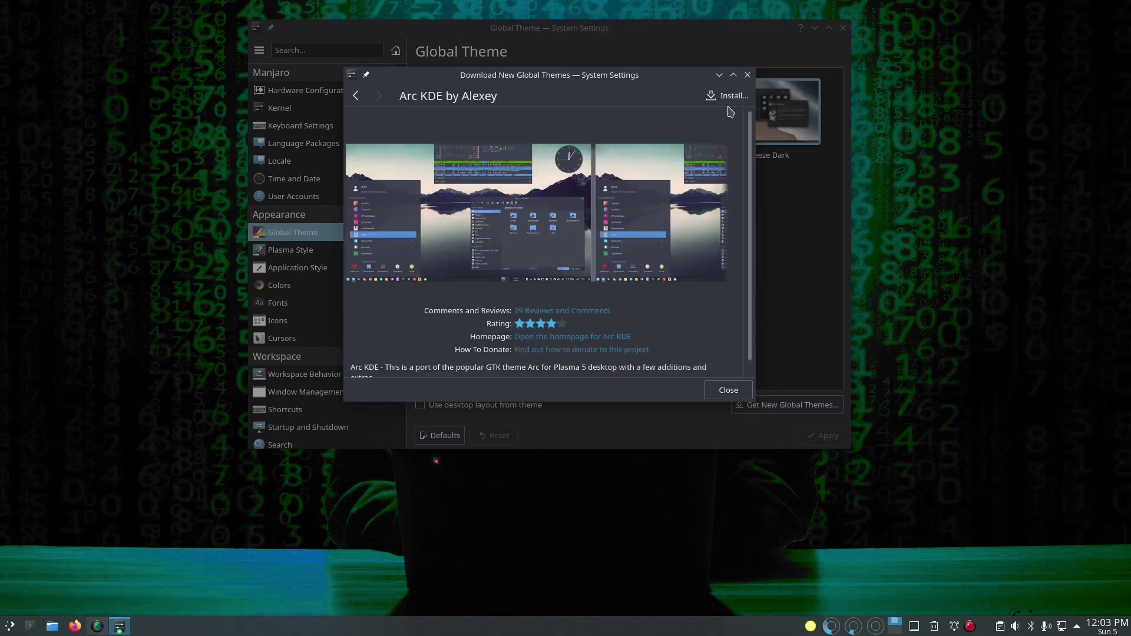
{"action": "left_click", "coordinate": [727, 95]}
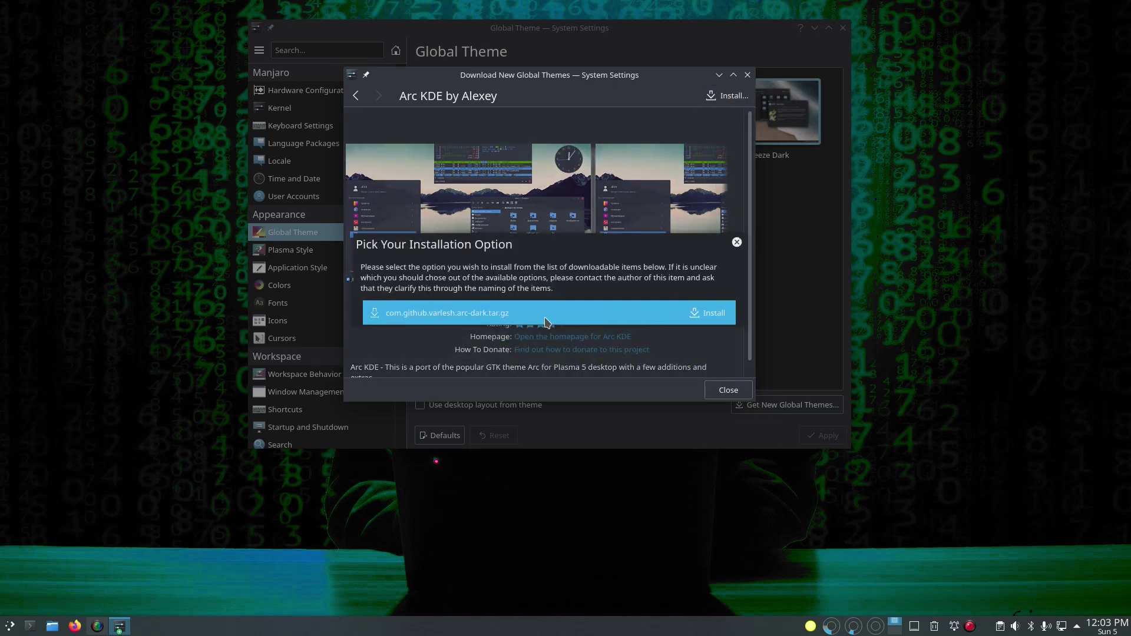
{"action": "left_click", "coordinate": [697, 320]}
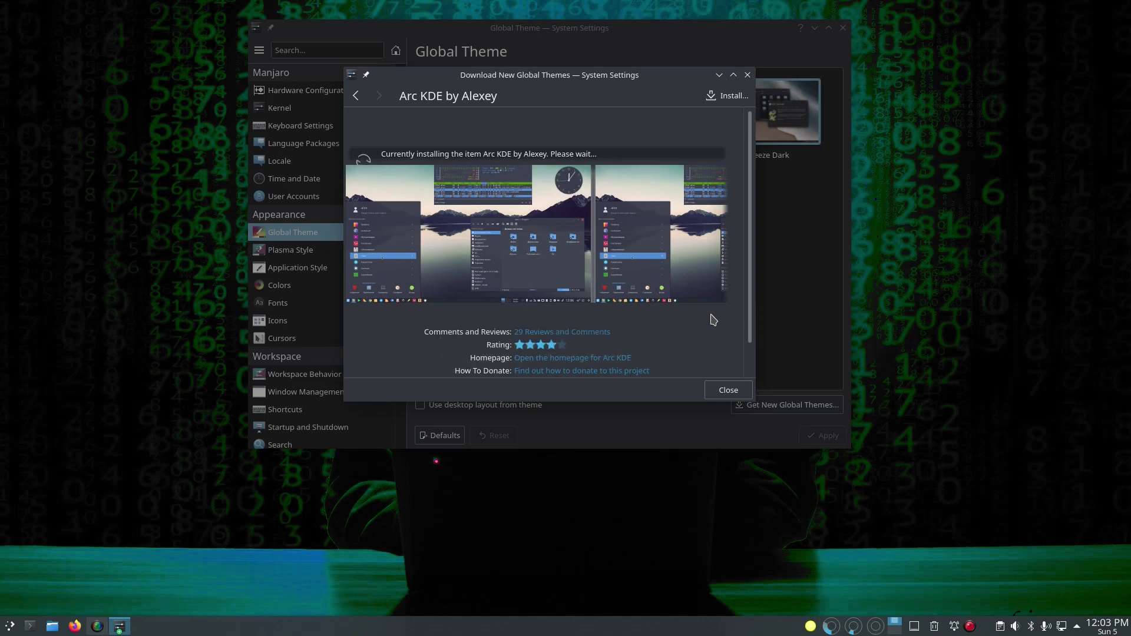
{"action": "left_click", "coordinate": [730, 391]}
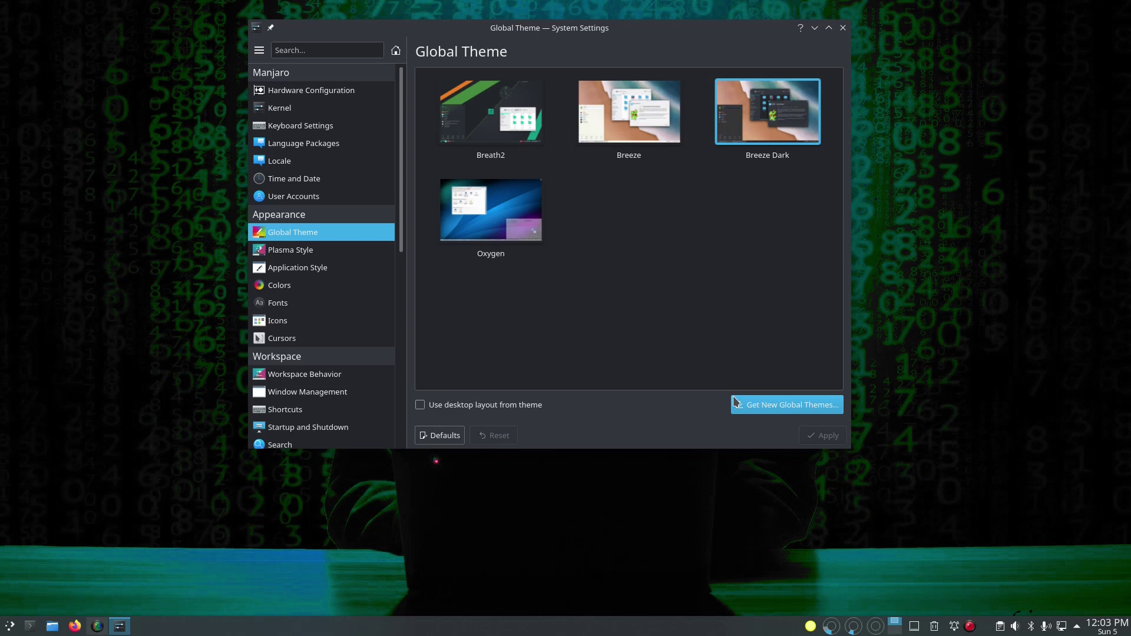
Step: Open the Icons page's downloadable themes and scroll to Arc-Darkest-COLORS Icon-Superpack
{"action": "left_click", "coordinate": [284, 320]}
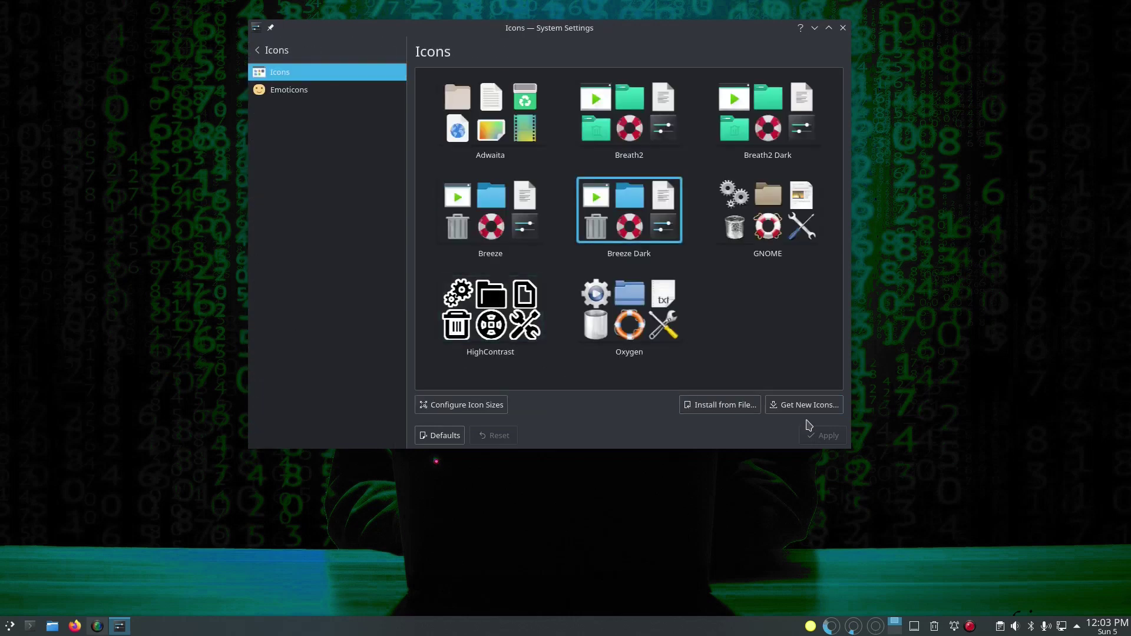
{"action": "left_click", "coordinate": [807, 404]}
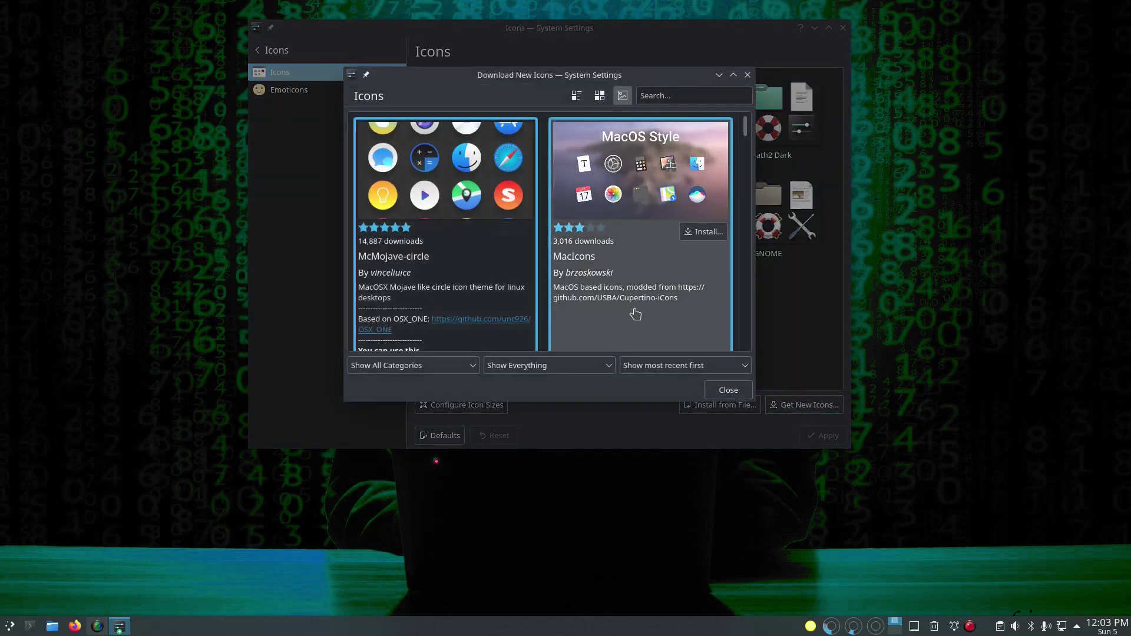
{"action": "scroll", "coordinate": [637, 314], "scroll_direction": "down", "scroll_amount": 5}
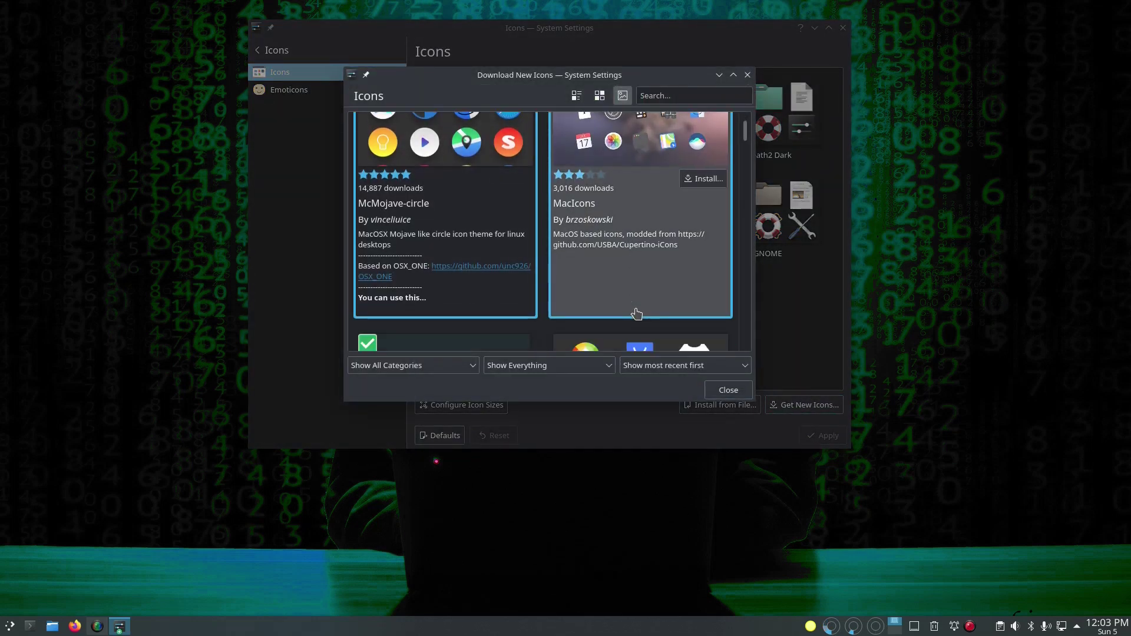
{"action": "mouse_move", "coordinate": [483, 169]}
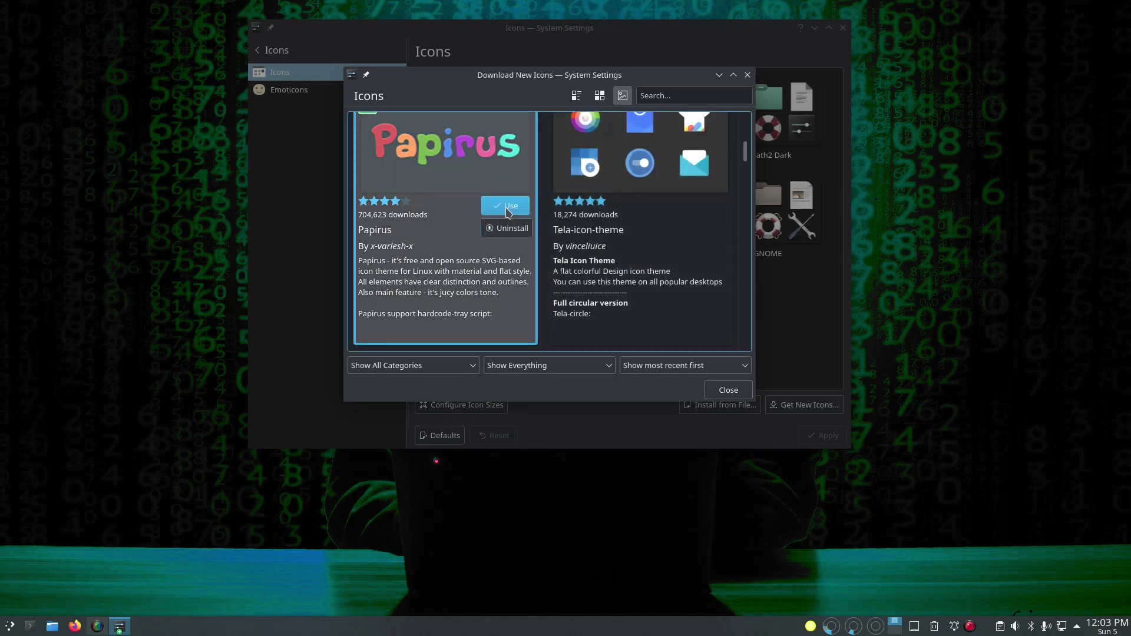
{"action": "scroll", "coordinate": [656, 273], "scroll_direction": "down", "scroll_amount": 2}
{"action": "scroll", "coordinate": [656, 273], "scroll_direction": "down", "scroll_amount": 5}
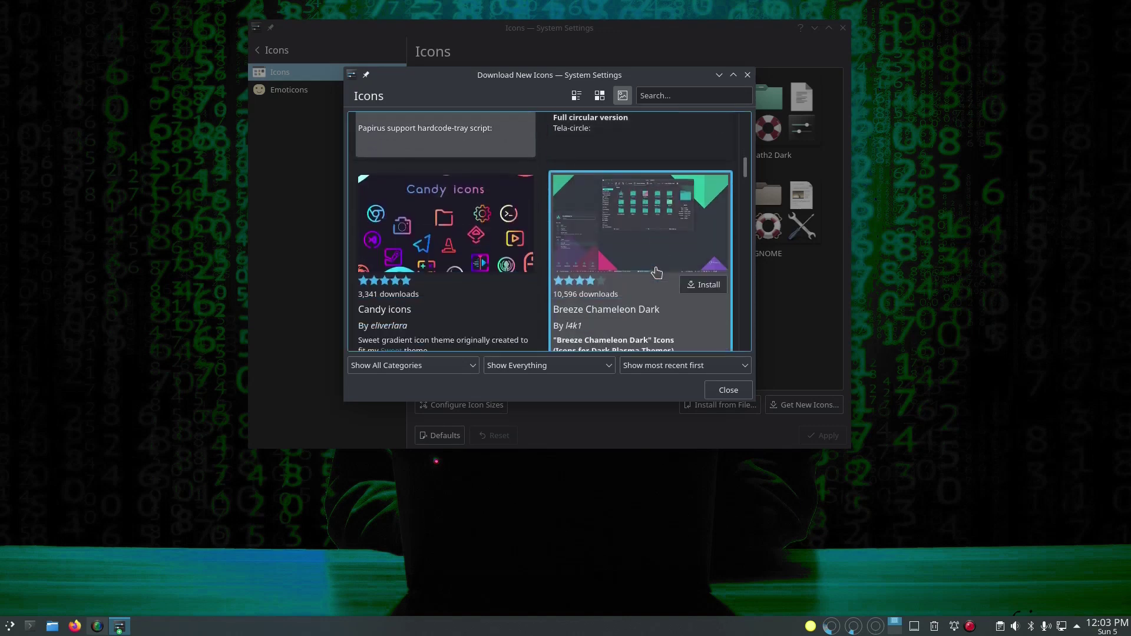
{"action": "scroll", "coordinate": [657, 272], "scroll_direction": "down", "scroll_amount": 4}
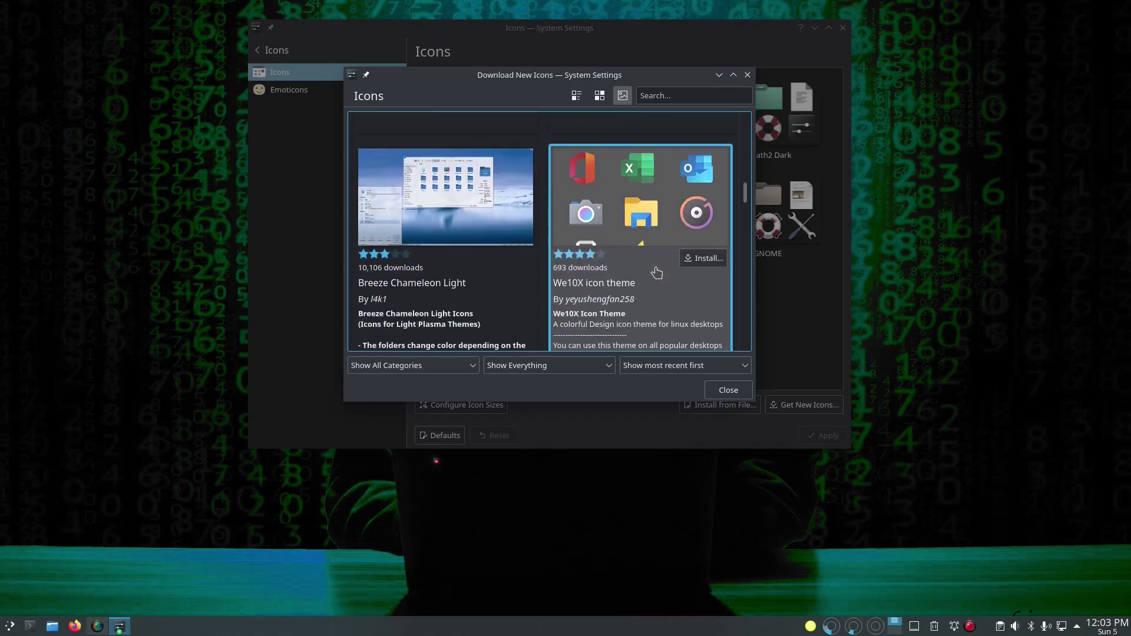
{"action": "scroll", "coordinate": [656, 273], "scroll_direction": "down", "scroll_amount": 5}
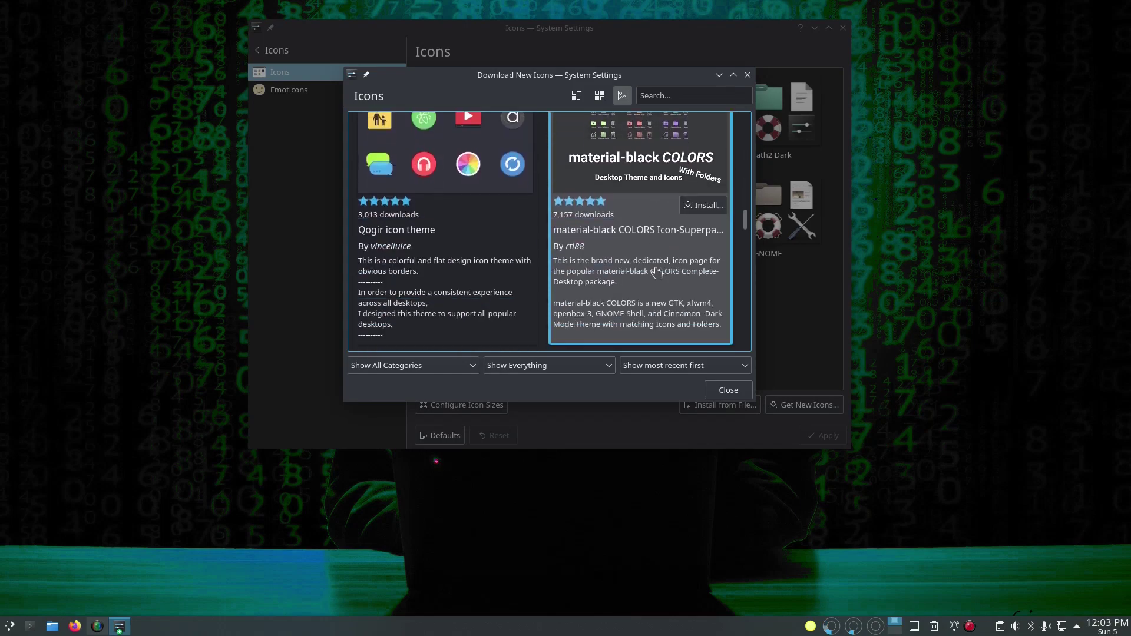
{"action": "scroll", "coordinate": [657, 273], "scroll_direction": "down", "scroll_amount": 5}
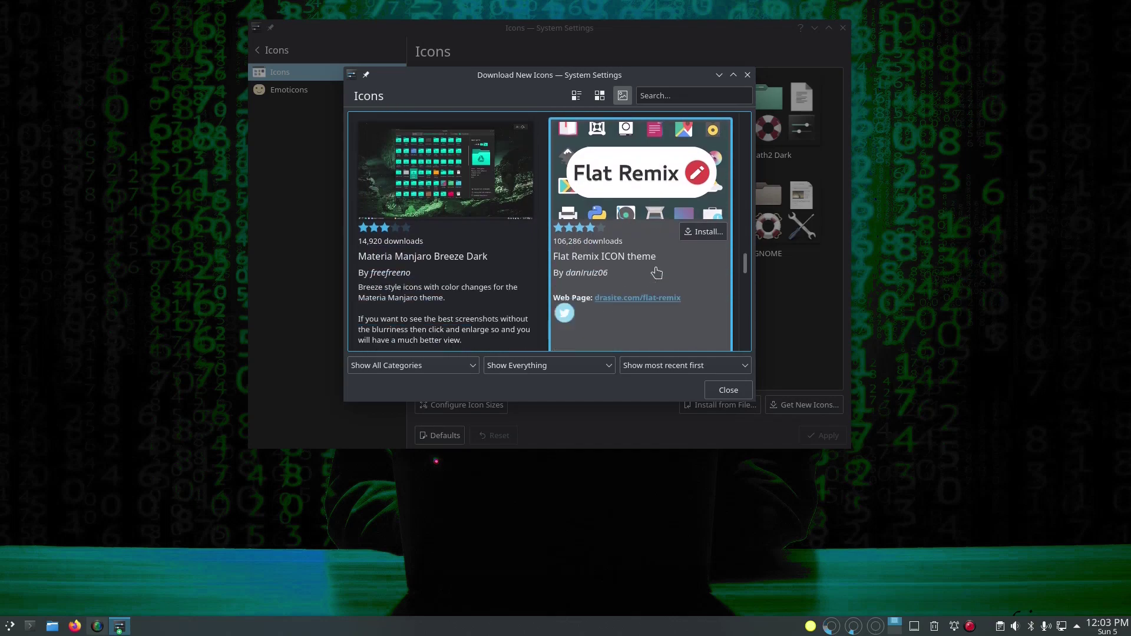
{"action": "scroll", "coordinate": [657, 273], "scroll_direction": "down", "scroll_amount": 5}
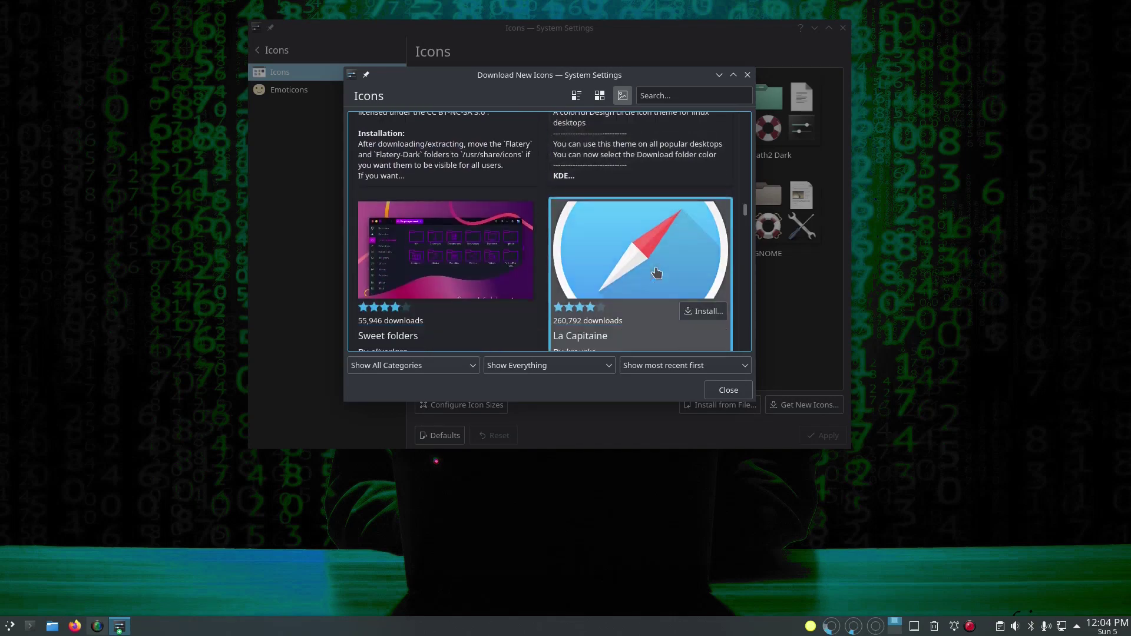
{"action": "scroll", "coordinate": [656, 272], "scroll_direction": "down", "scroll_amount": 3}
{"action": "scroll", "coordinate": [657, 273], "scroll_direction": "down", "scroll_amount": 3}
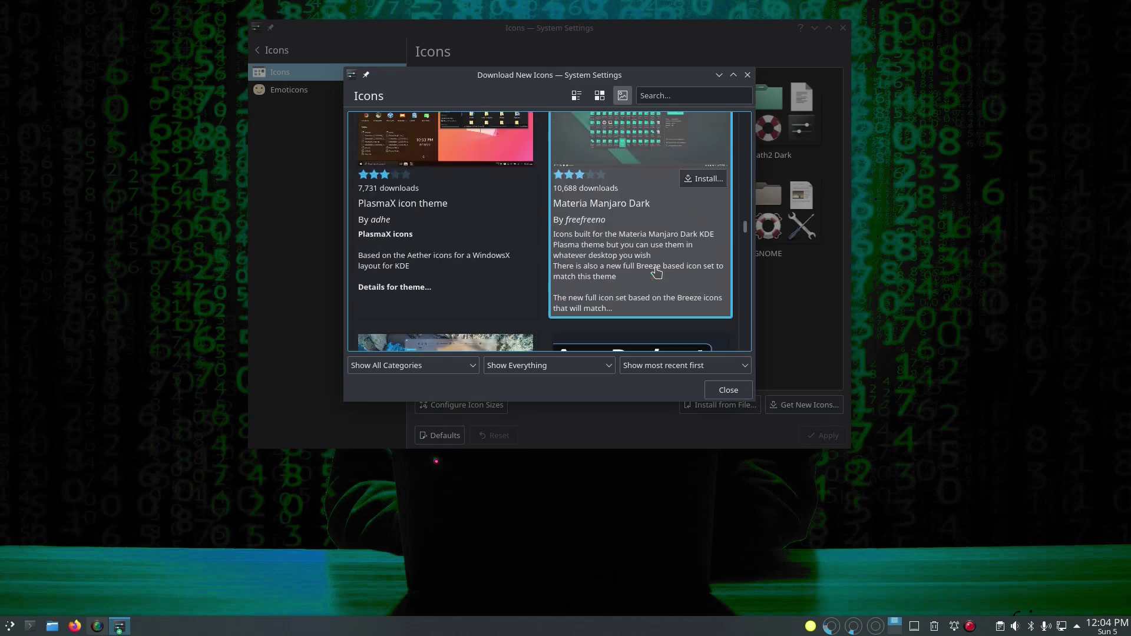
{"action": "scroll", "coordinate": [656, 272], "scroll_direction": "down", "scroll_amount": 1}
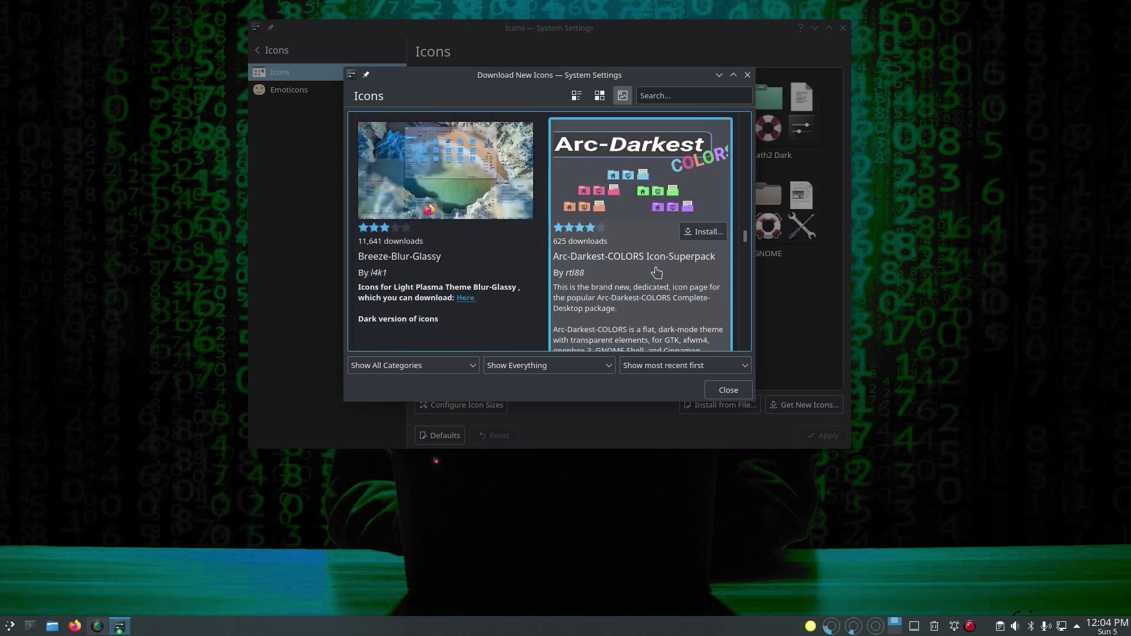
{"action": "scroll", "coordinate": [656, 273], "scroll_direction": "up", "scroll_amount": 1}
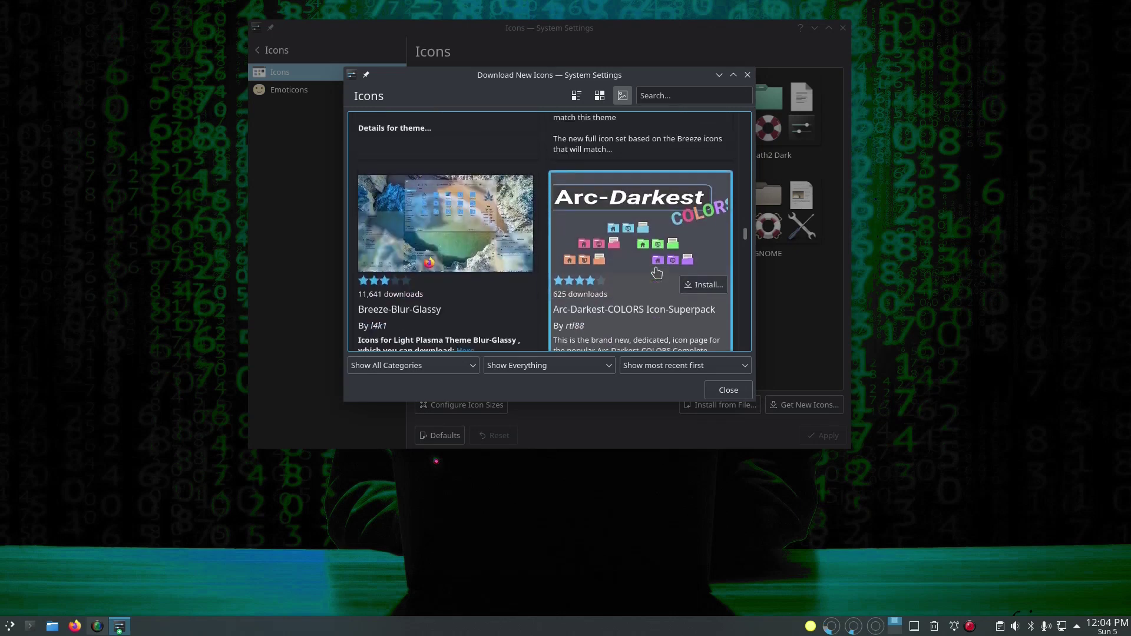
Step: Install the pack's AD-BlueAgave-Suru_1.5.2.zip variant, then scroll through the remaining icon themes
{"action": "left_click", "coordinate": [713, 284]}
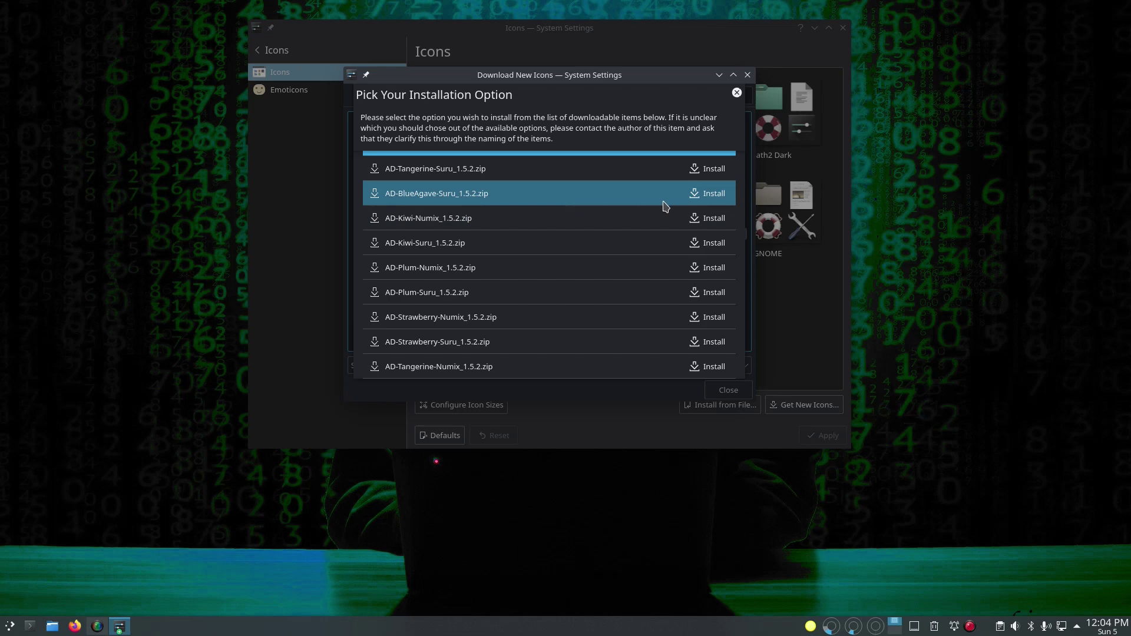
{"action": "left_click", "coordinate": [702, 202]}
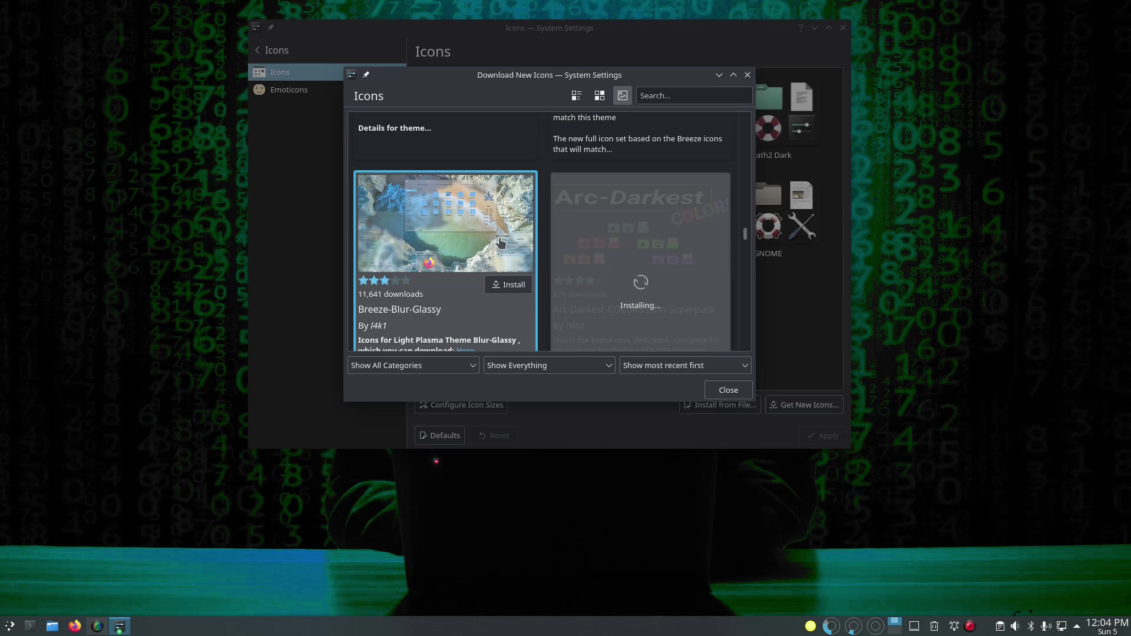
{"action": "scroll", "coordinate": [548, 250], "scroll_direction": "down", "scroll_amount": 5}
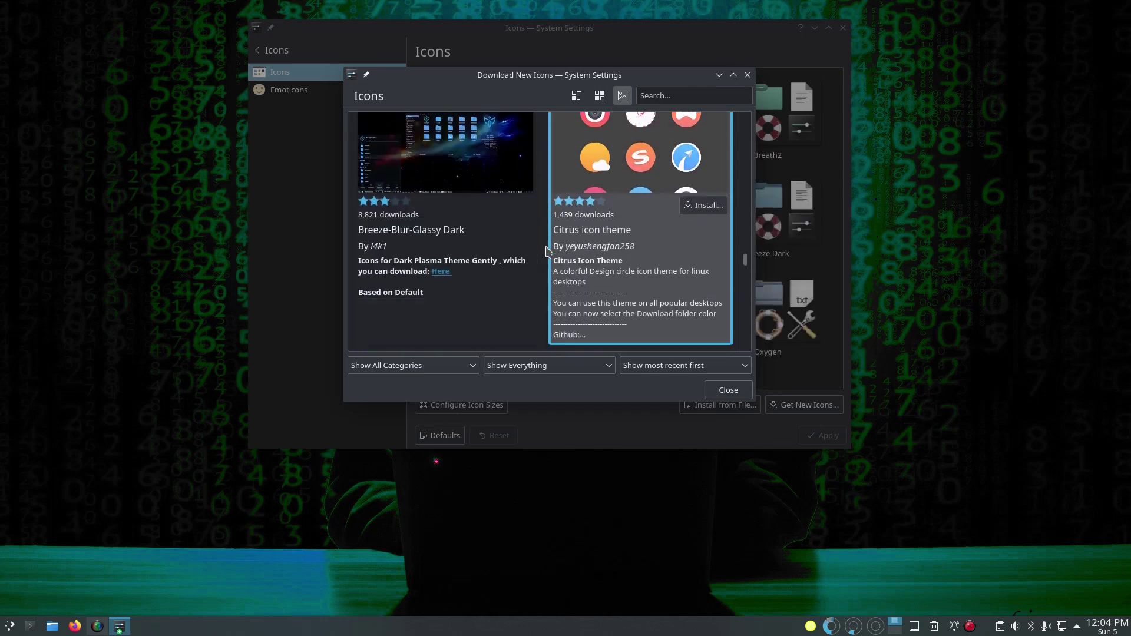
{"action": "scroll", "coordinate": [548, 250], "scroll_direction": "down", "scroll_amount": 8}
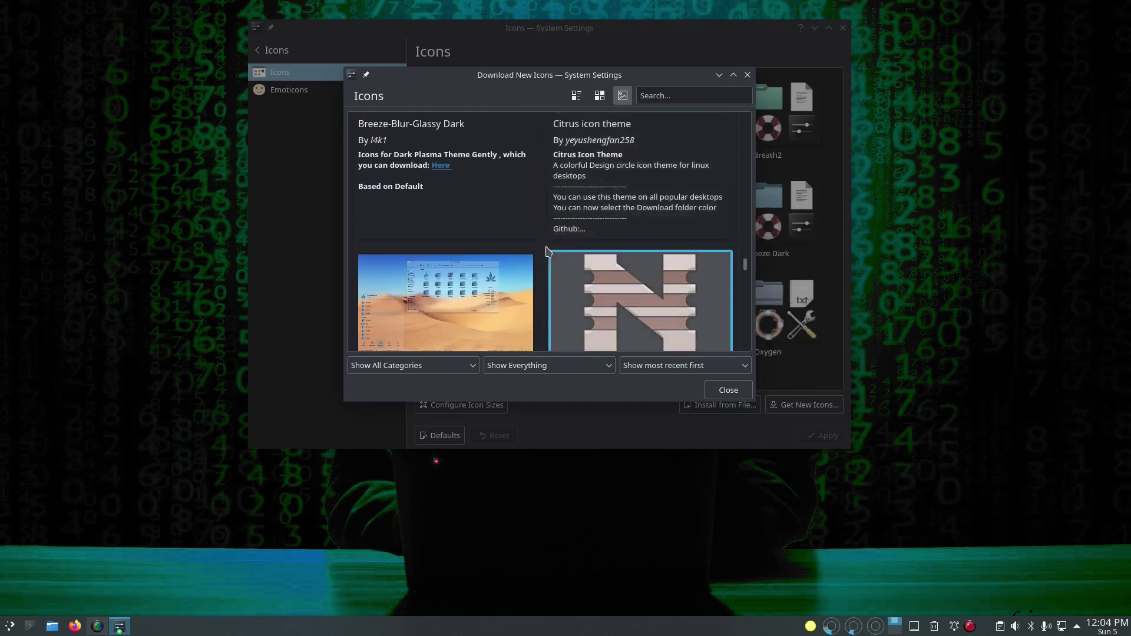
{"action": "scroll", "coordinate": [548, 250], "scroll_direction": "down", "scroll_amount": 2}
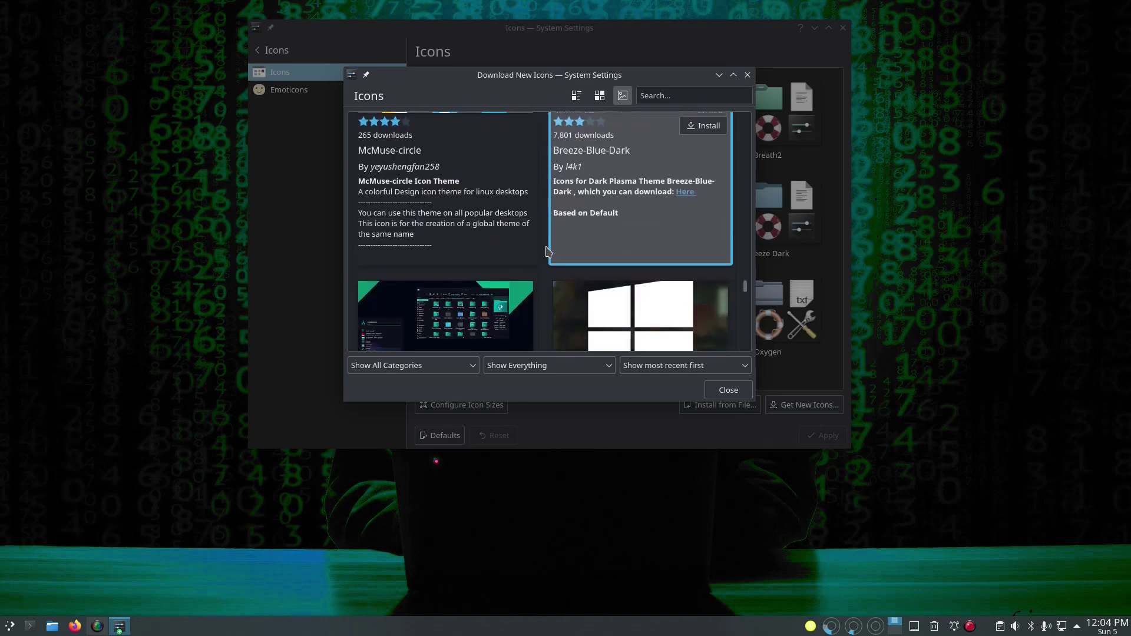
{"action": "scroll", "coordinate": [547, 250], "scroll_direction": "up", "scroll_amount": 2}
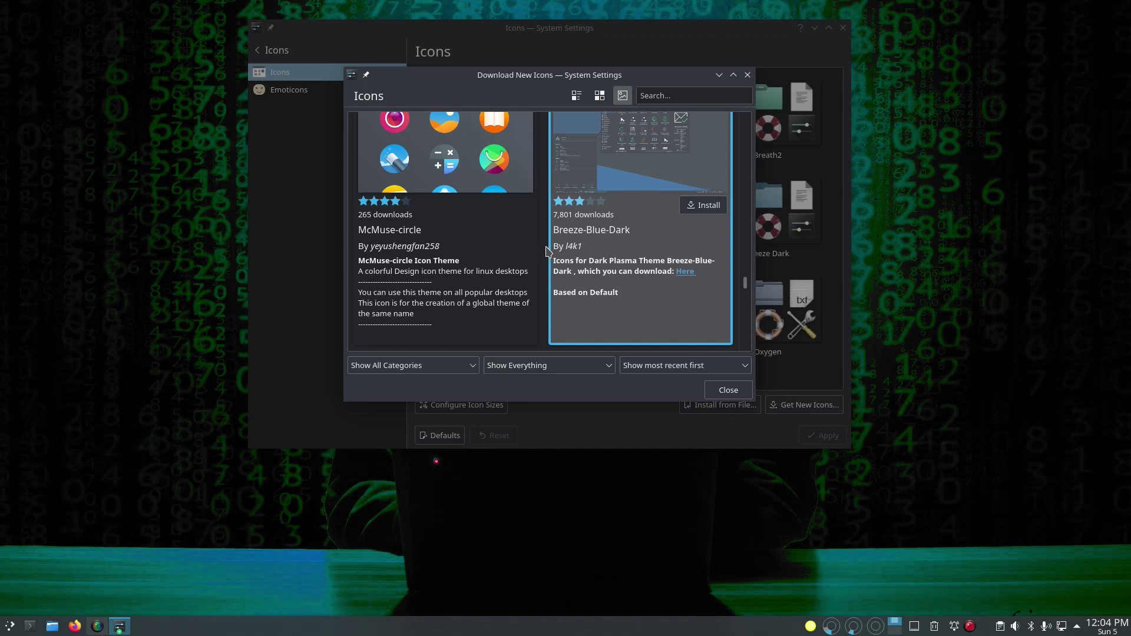
{"action": "scroll", "coordinate": [548, 251], "scroll_direction": "up", "scroll_amount": 2}
{"action": "scroll", "coordinate": [547, 251], "scroll_direction": "down", "scroll_amount": 8}
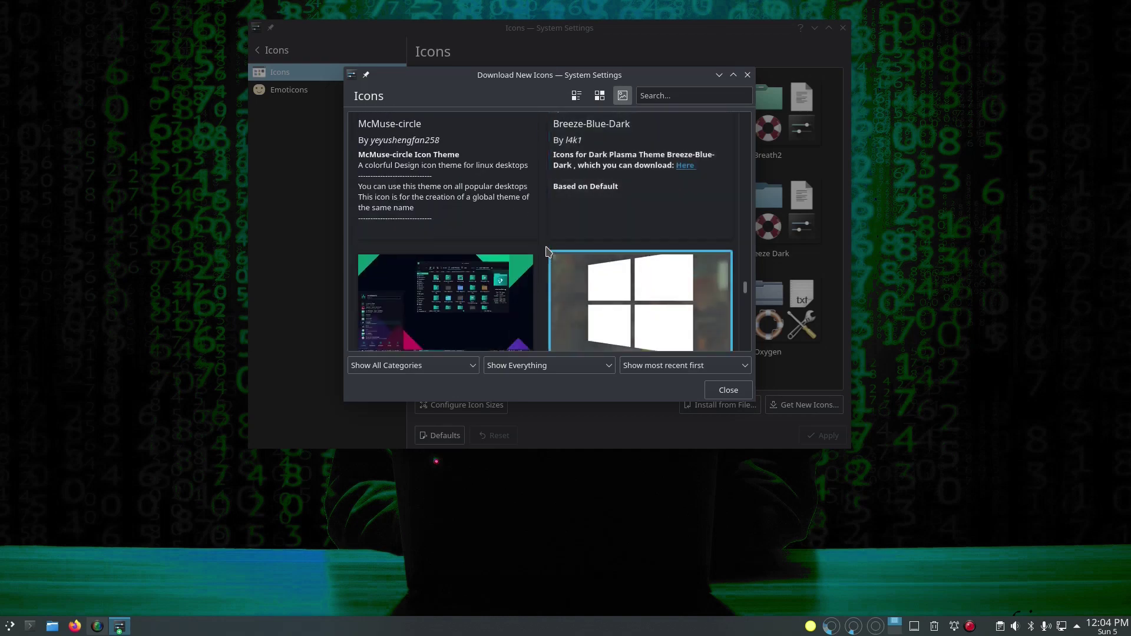
{"action": "scroll", "coordinate": [546, 251], "scroll_direction": "down", "scroll_amount": 10}
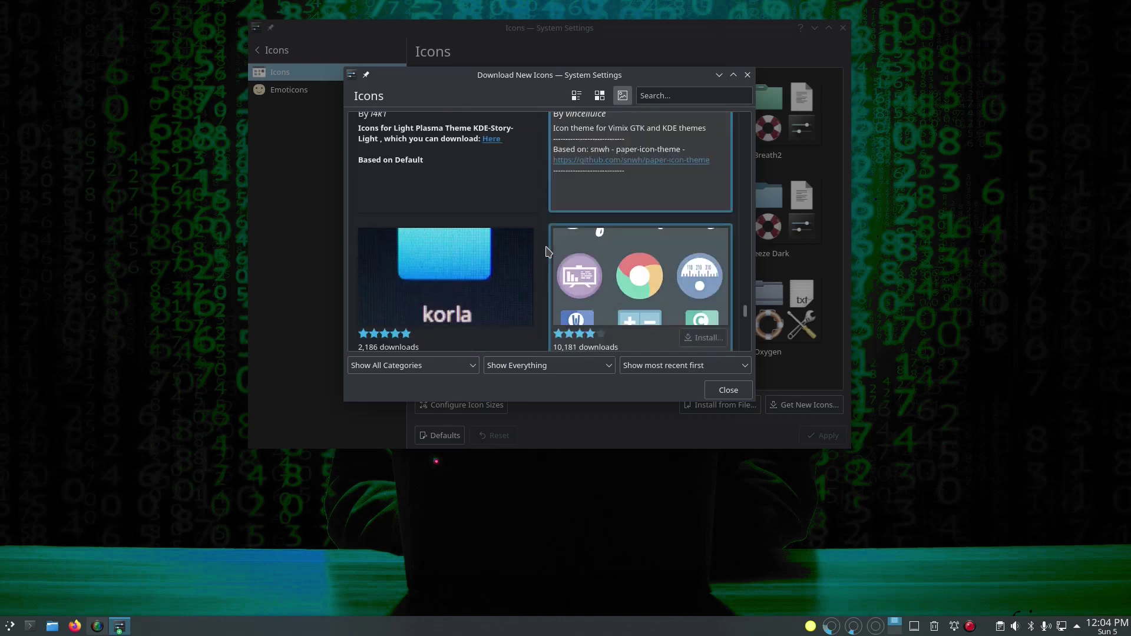
{"action": "scroll", "coordinate": [547, 251], "scroll_direction": "down", "scroll_amount": 3}
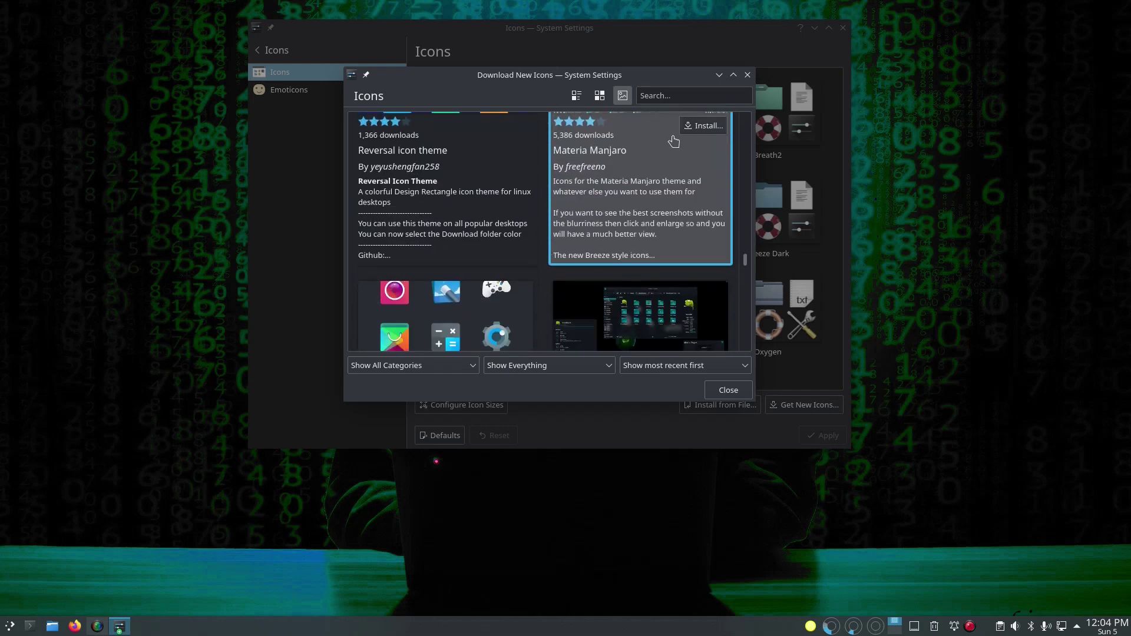
Step: Search downloadable icons for 'nu' and scroll through matches like Numix-BLACK-Colors Icon-Superpack
{"action": "left_click", "coordinate": [670, 95]}
{"action": "type", "text": "numix"}
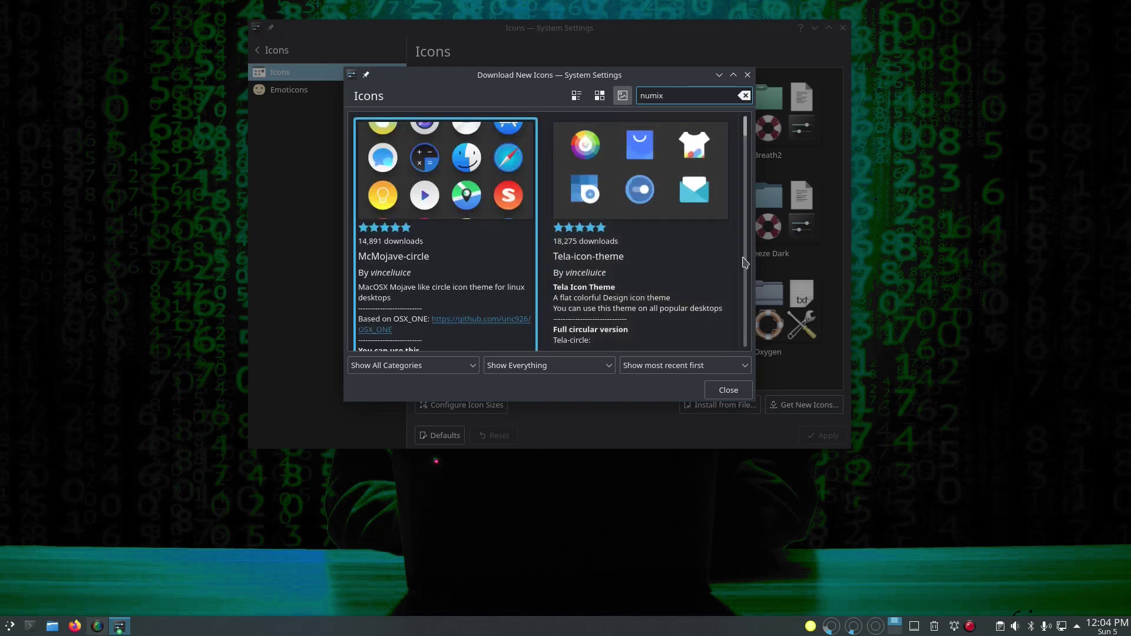
{"action": "scroll", "coordinate": [745, 263], "scroll_direction": "down", "scroll_amount": 3}
{"action": "scroll", "coordinate": [745, 263], "scroll_direction": "down", "scroll_amount": 1}
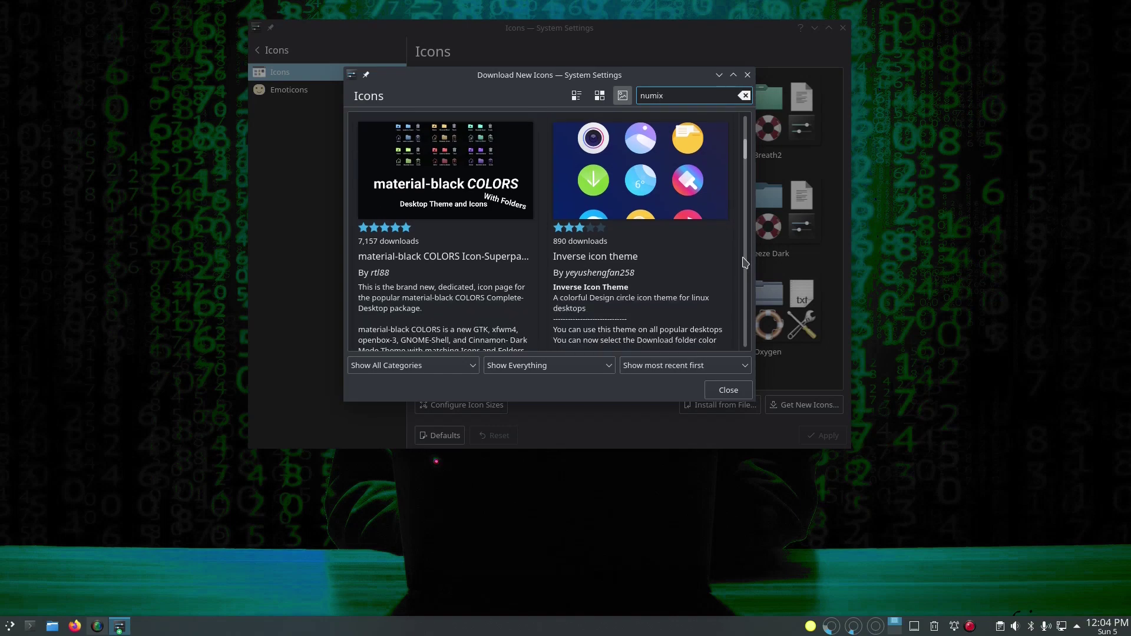
{"action": "scroll", "coordinate": [745, 263], "scroll_direction": "down", "scroll_amount": 4}
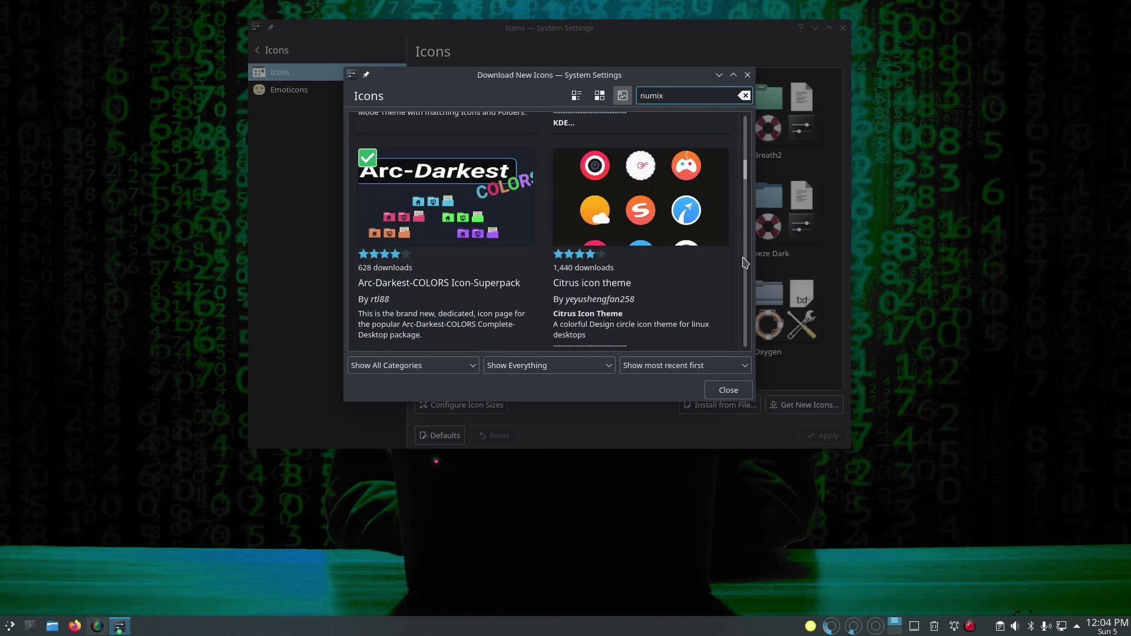
{"action": "scroll", "coordinate": [745, 263], "scroll_direction": "down", "scroll_amount": 6}
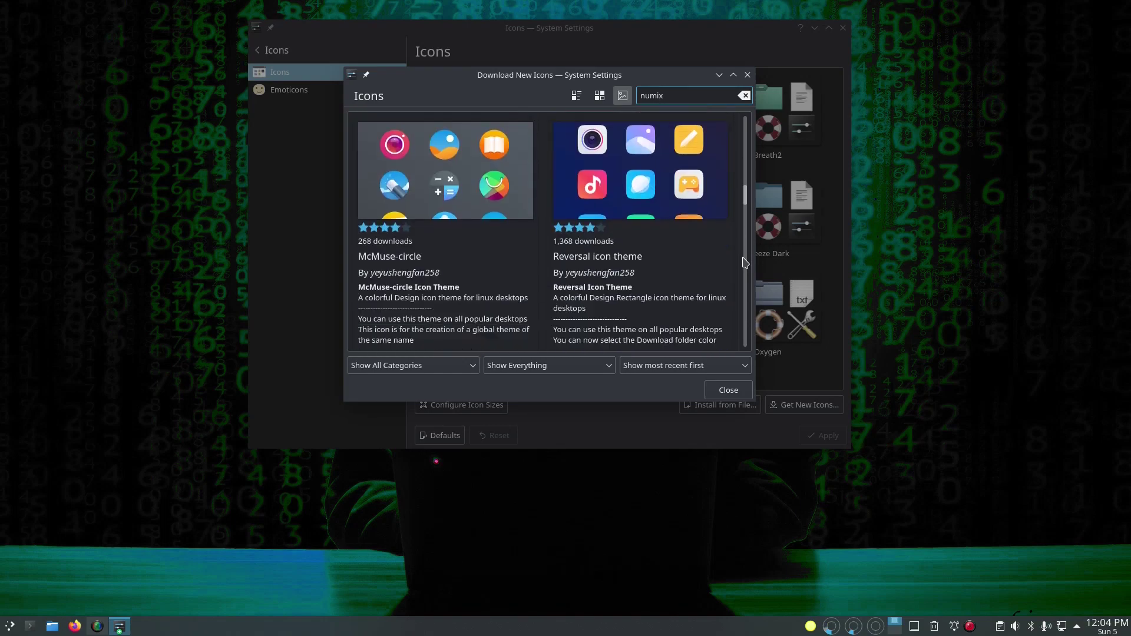
{"action": "scroll", "coordinate": [745, 263], "scroll_direction": "down", "scroll_amount": 6}
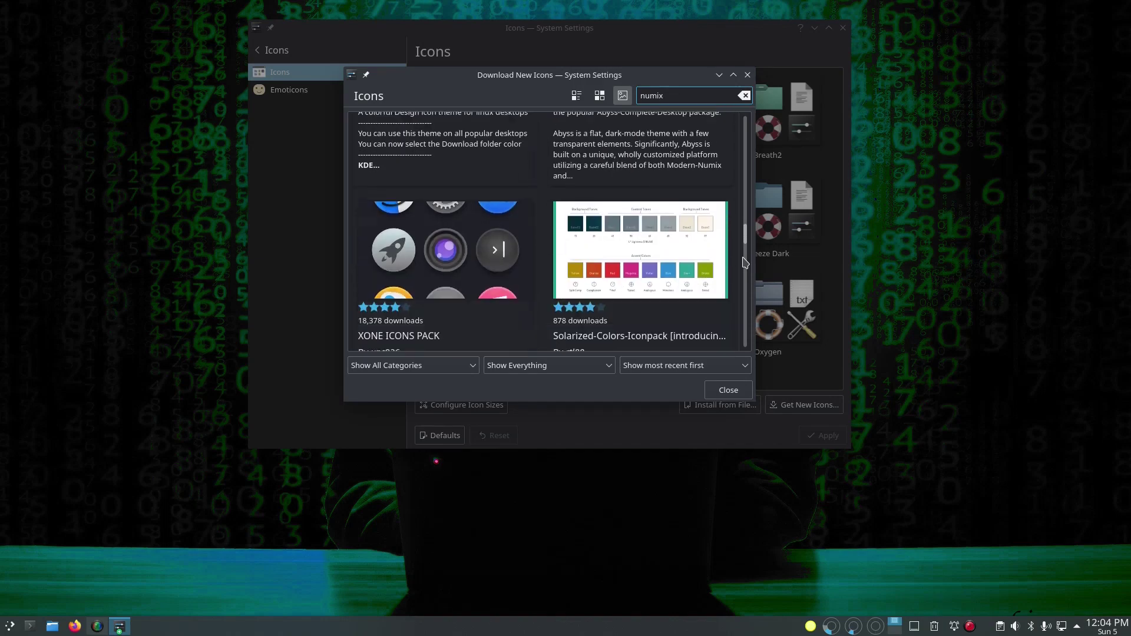
{"action": "scroll", "coordinate": [745, 262], "scroll_direction": "down", "scroll_amount": 9}
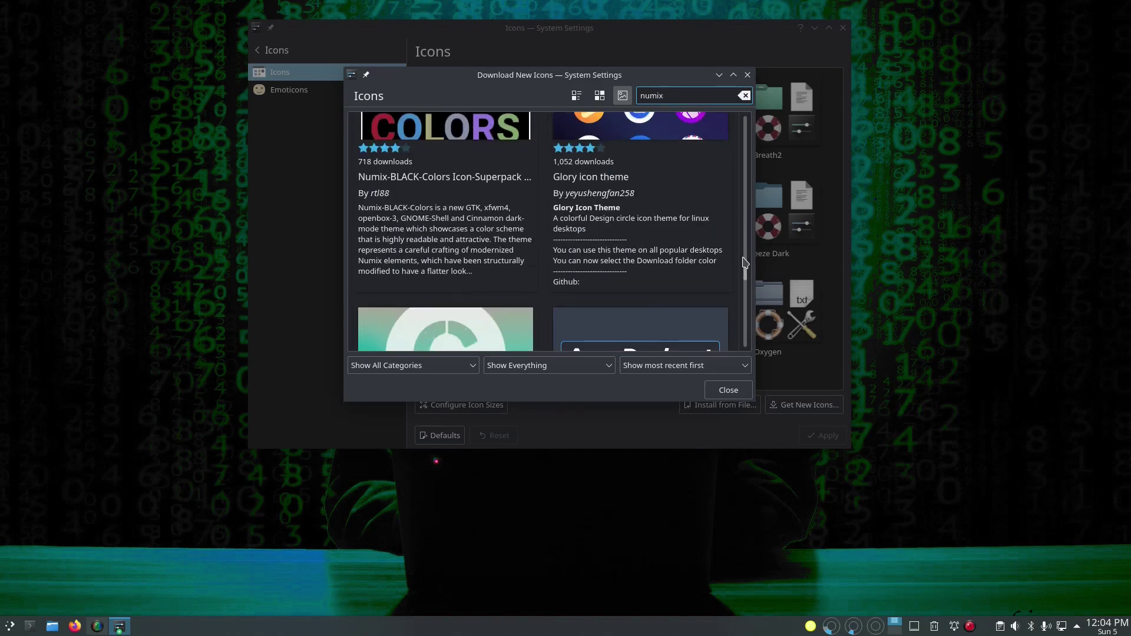
{"action": "scroll", "coordinate": [745, 262], "scroll_direction": "up", "scroll_amount": 5}
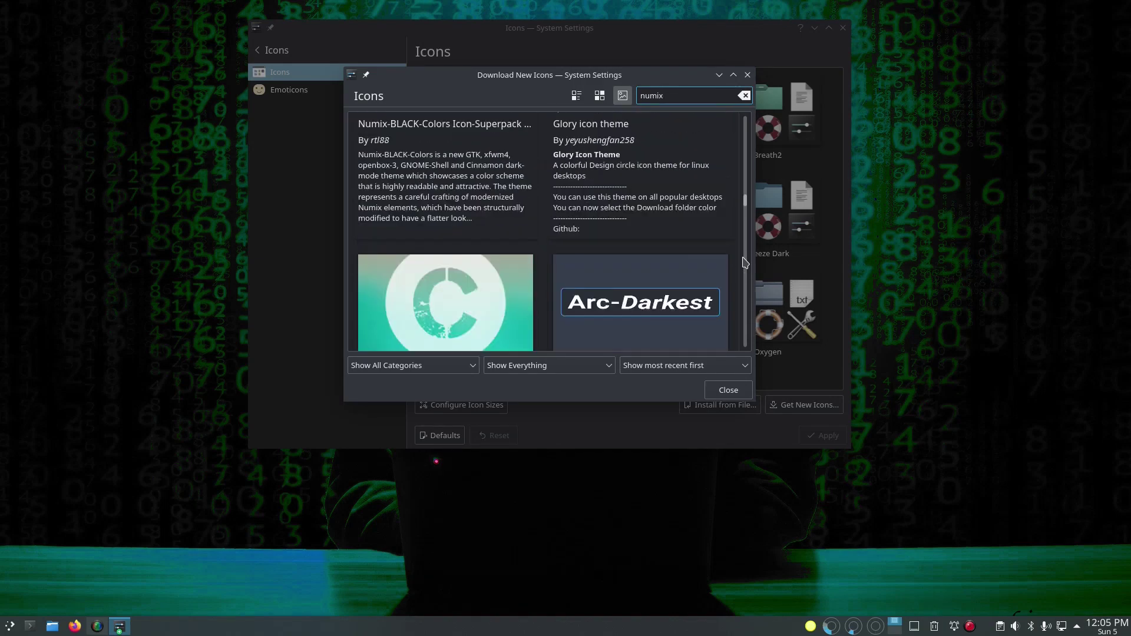
{"action": "scroll", "coordinate": [745, 263], "scroll_direction": "down", "scroll_amount": 5}
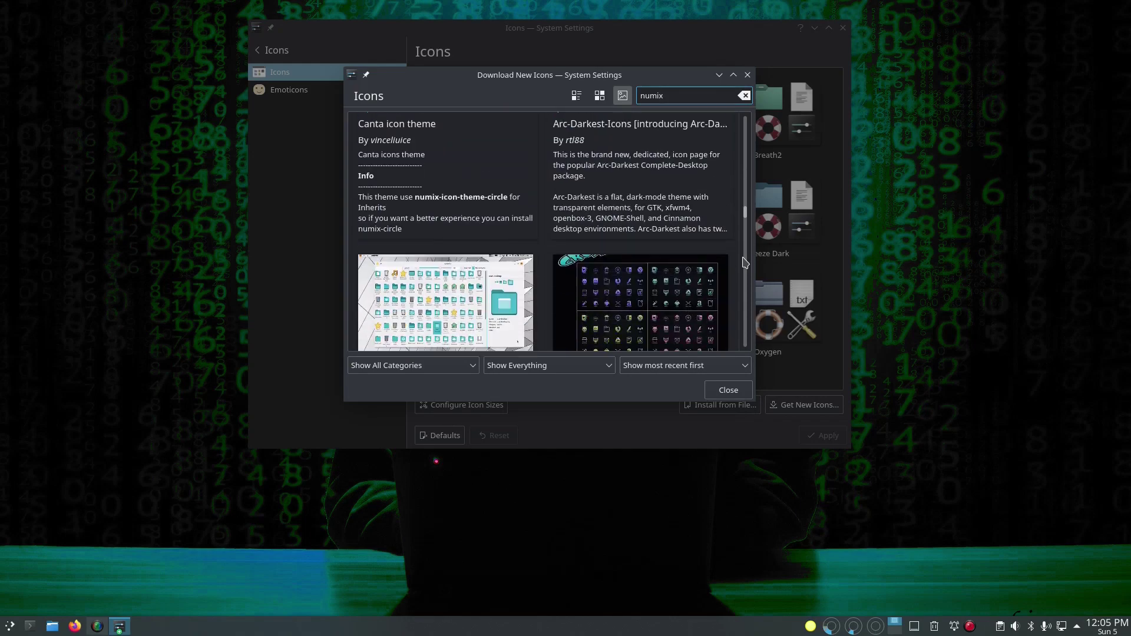
{"action": "scroll", "coordinate": [745, 263], "scroll_direction": "down", "scroll_amount": 5}
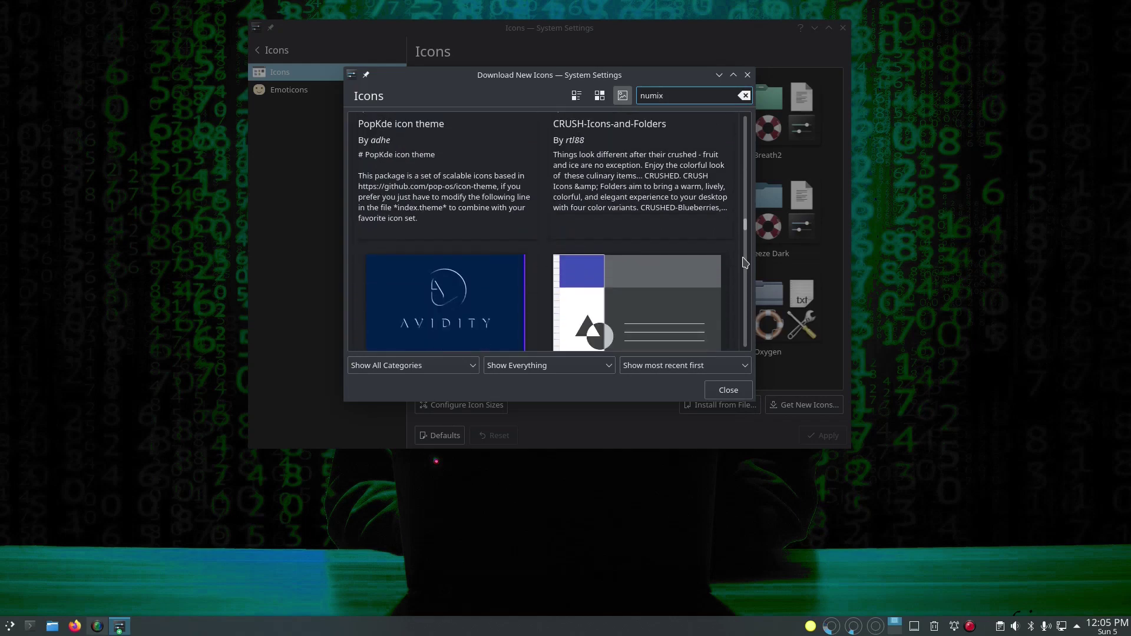
{"action": "scroll", "coordinate": [745, 262], "scroll_direction": "down", "scroll_amount": 3}
{"action": "scroll", "coordinate": [745, 263], "scroll_direction": "up", "scroll_amount": 8}
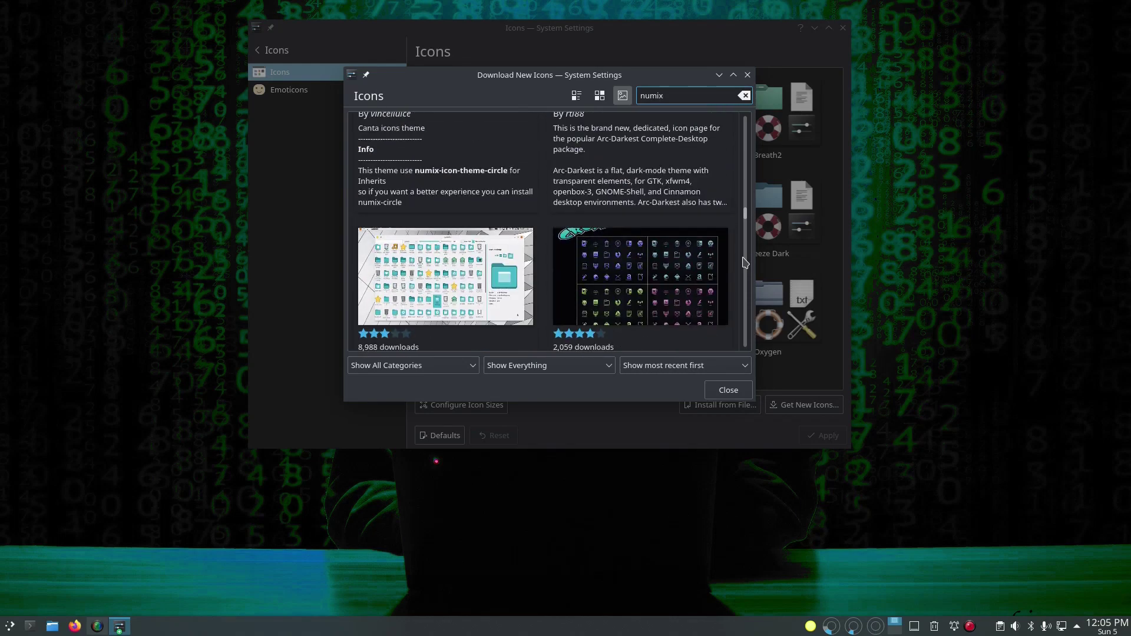
Step: Open Arc-Darkest's details, enlarge and close its Numix-FLAT screenshot, then close the download window
{"action": "left_click", "coordinate": [676, 238]}
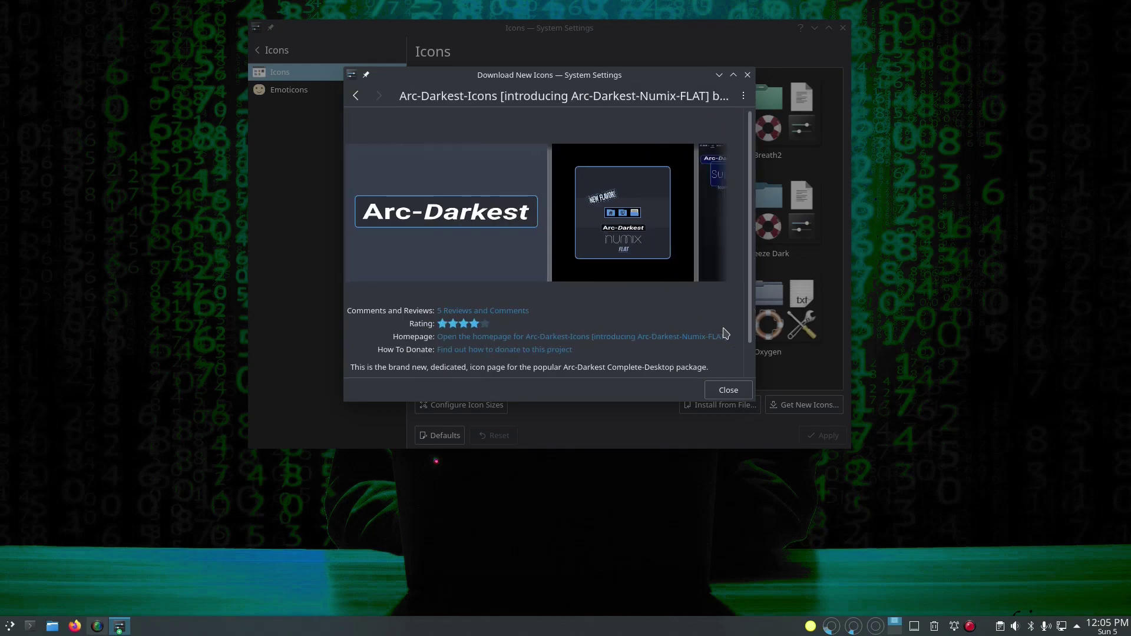
{"action": "scroll", "coordinate": [719, 302], "scroll_direction": "down", "scroll_amount": 2}
{"action": "scroll", "coordinate": [719, 302], "scroll_direction": "up", "scroll_amount": 2}
{"action": "left_click", "coordinate": [652, 238]}
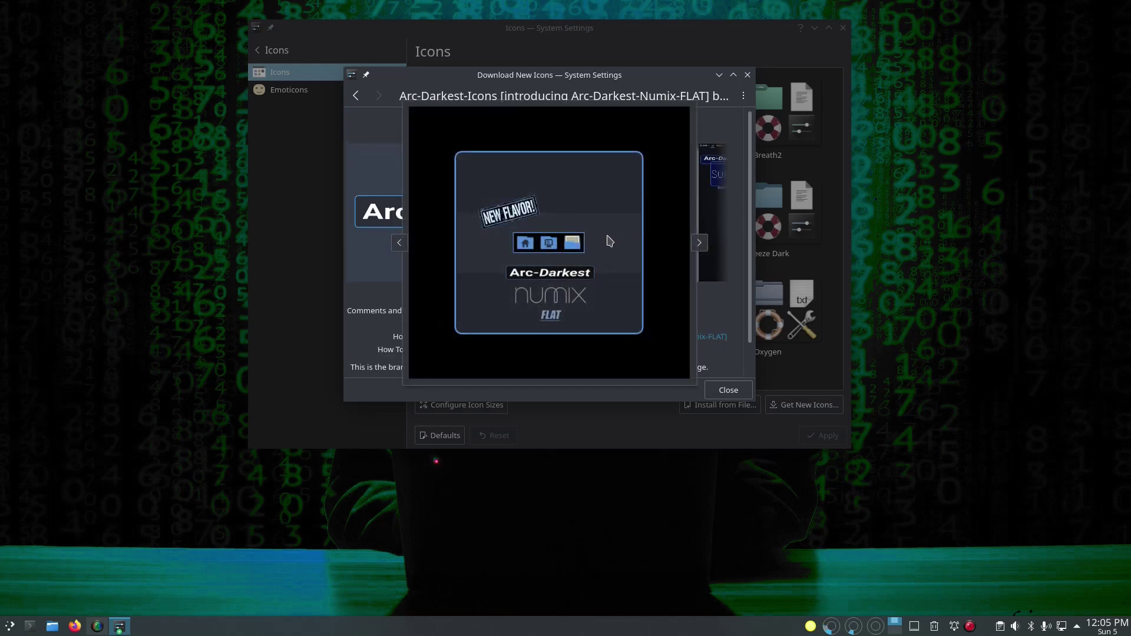
{"action": "left_click", "coordinate": [709, 134]}
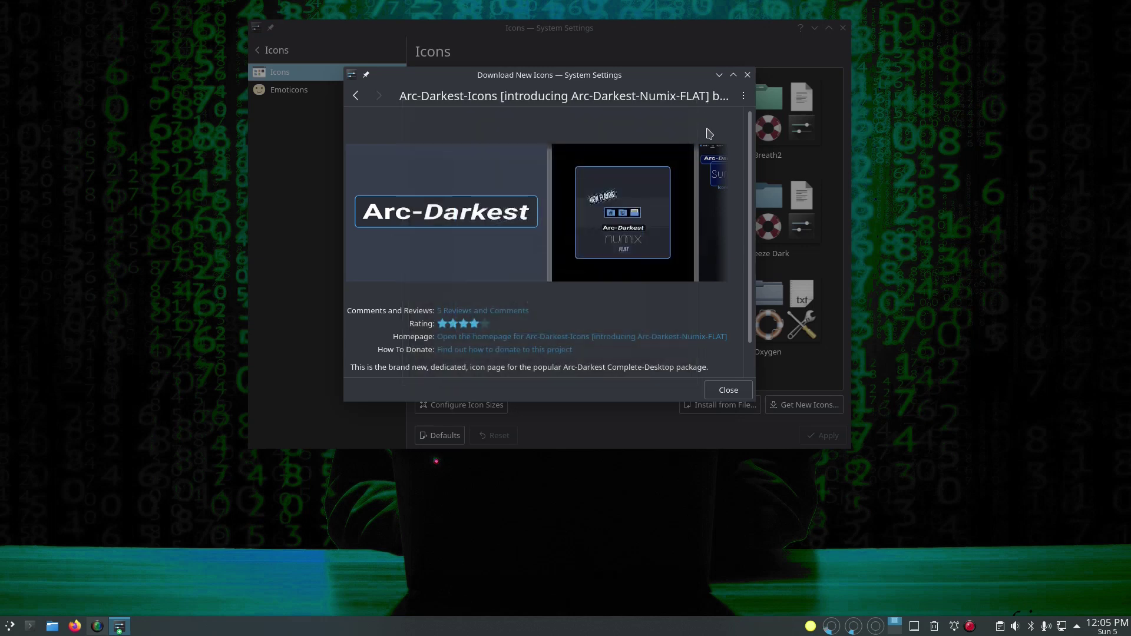
{"action": "scroll", "coordinate": [664, 273], "scroll_direction": "down", "scroll_amount": 1}
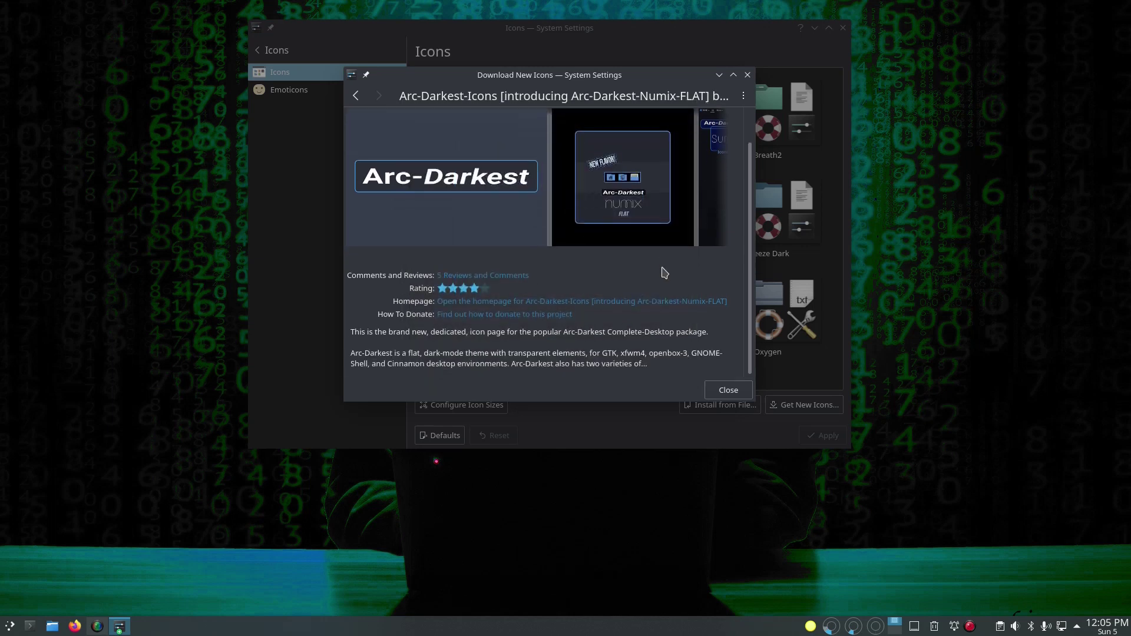
{"action": "left_click", "coordinate": [728, 389]}
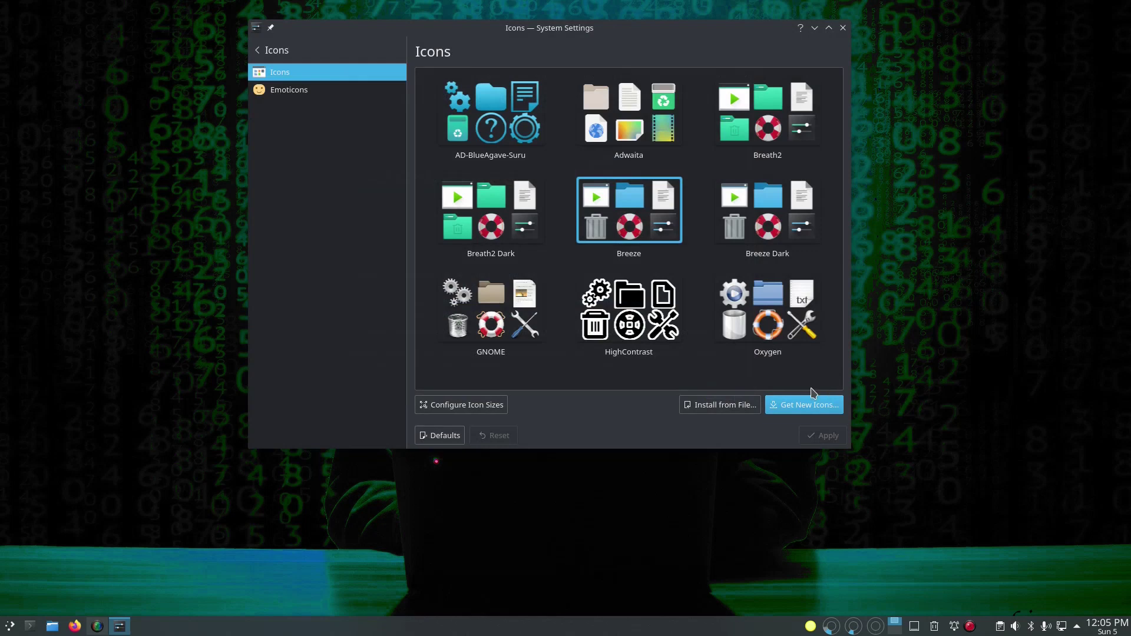
Step: Select and apply the Arc Dark global theme
{"action": "left_click", "coordinate": [259, 50]}
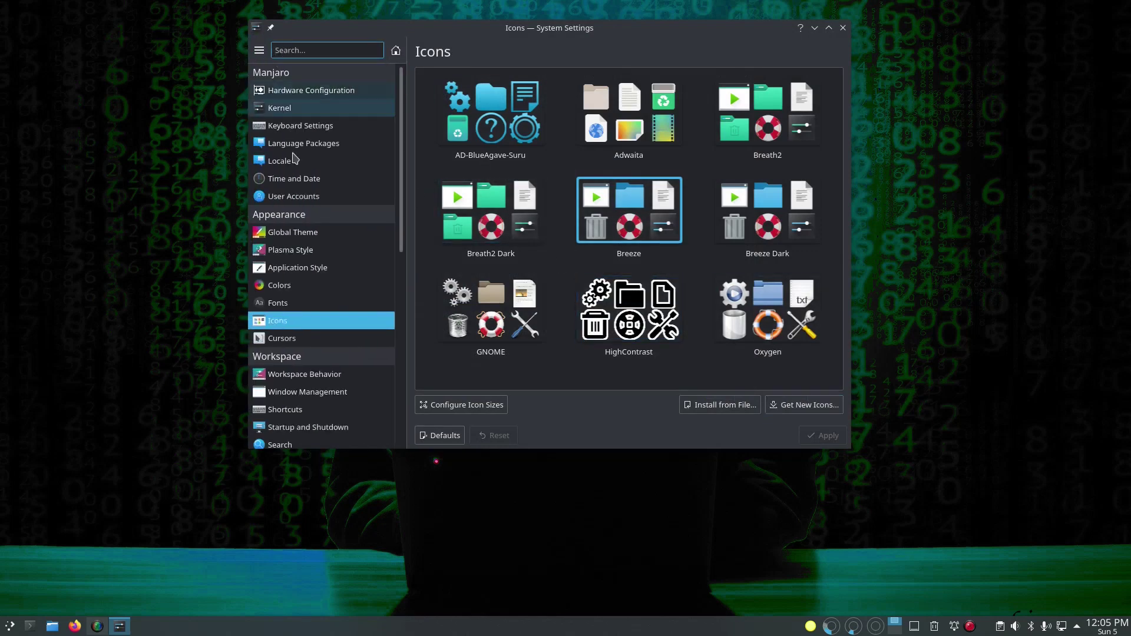
{"action": "left_click", "coordinate": [317, 235]}
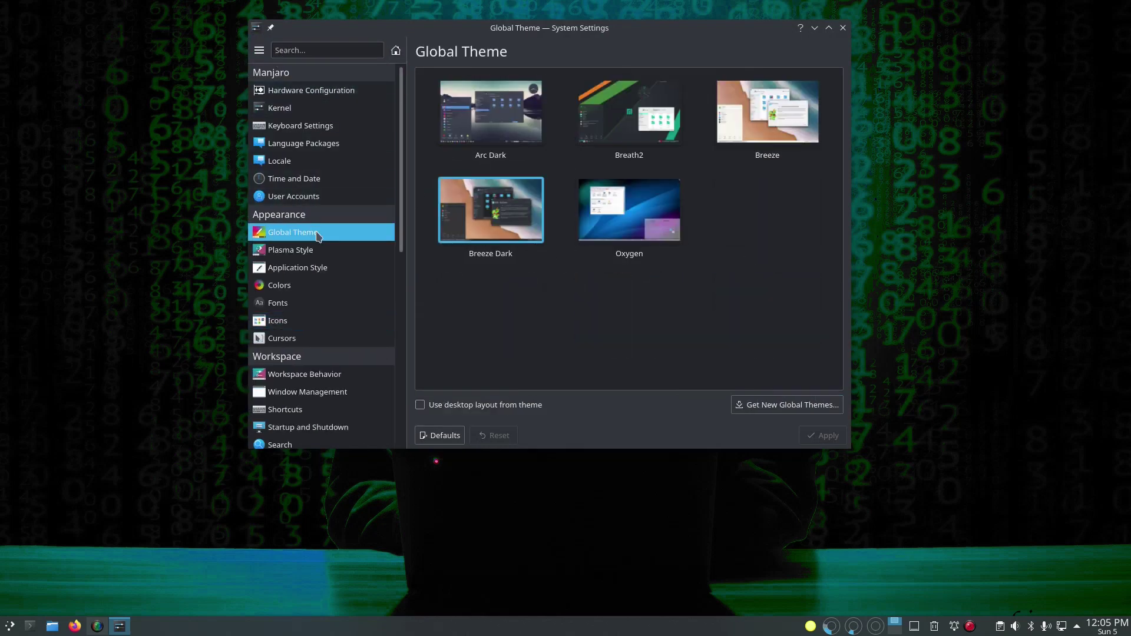
{"action": "left_click", "coordinate": [490, 112]}
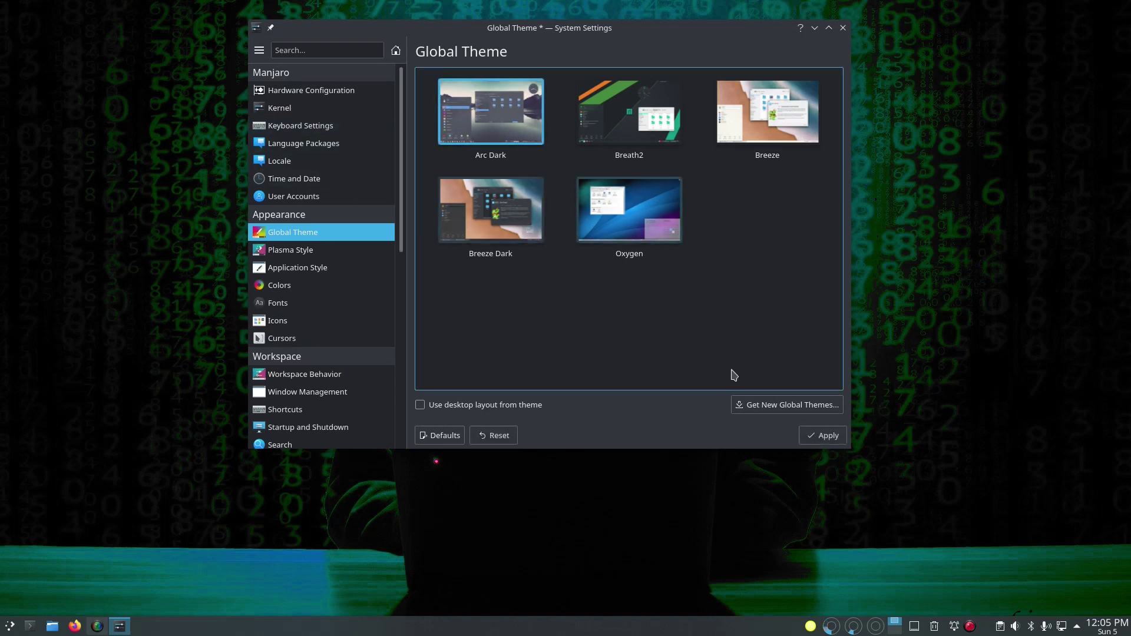
{"action": "left_click", "coordinate": [827, 441]}
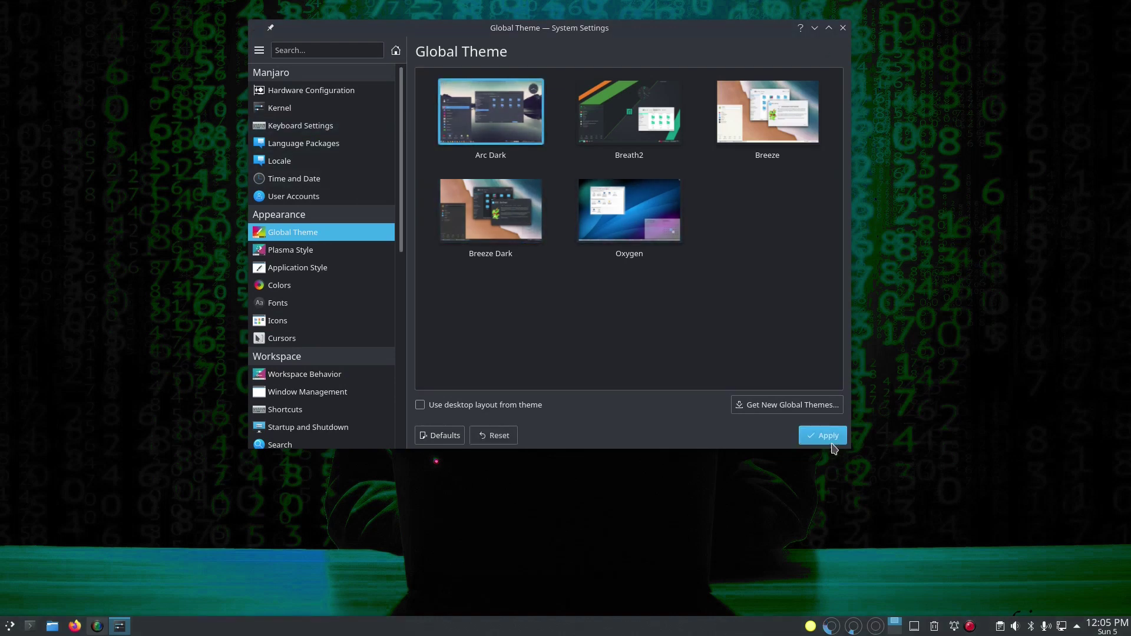
Step: Open and minimize the file manager to check the new look, then go to Fonts
{"action": "left_click", "coordinate": [60, 630]}
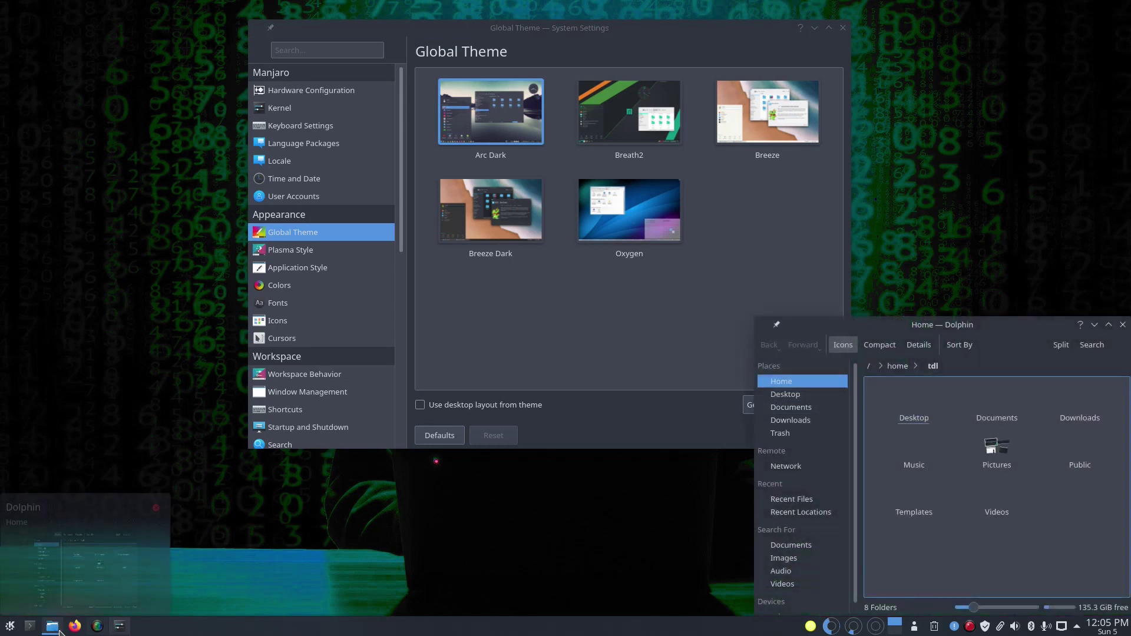
{"action": "left_click", "coordinate": [59, 630]}
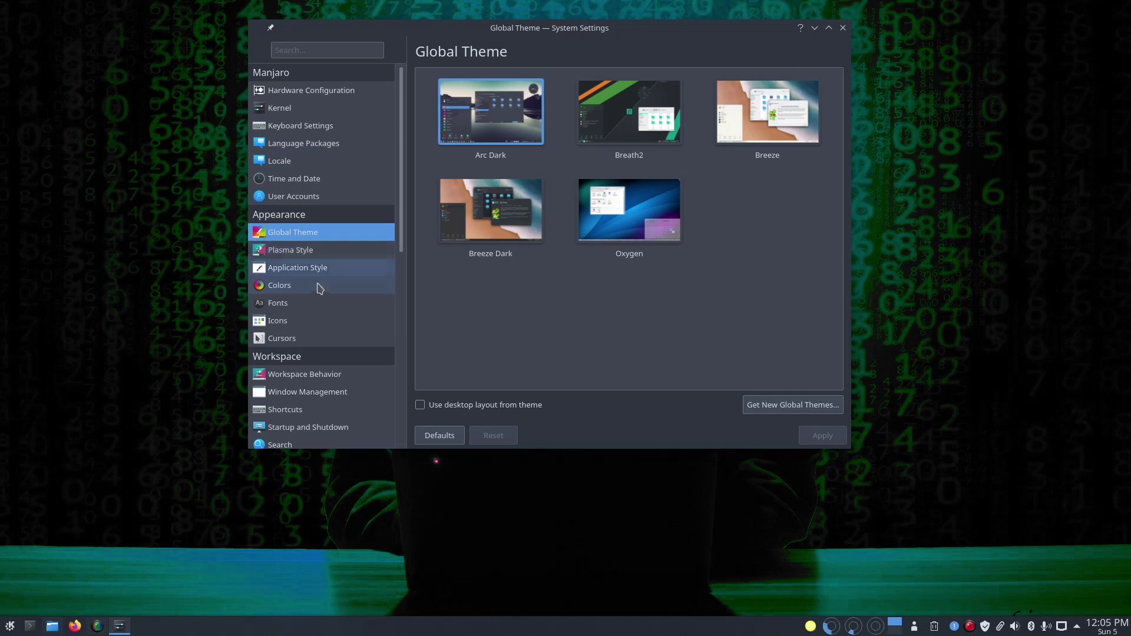
{"action": "left_click", "coordinate": [314, 304]}
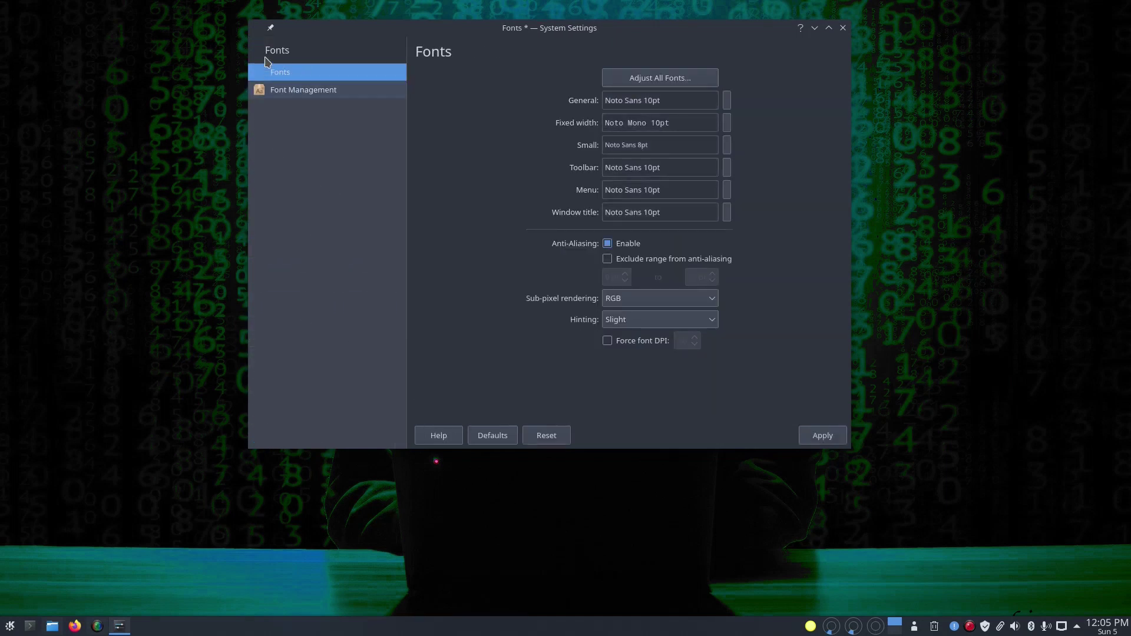
Step: Accept the pending font changes, then select and apply AD-BlueAgave-Suru on the Icons page
{"action": "left_click", "coordinate": [264, 50]}
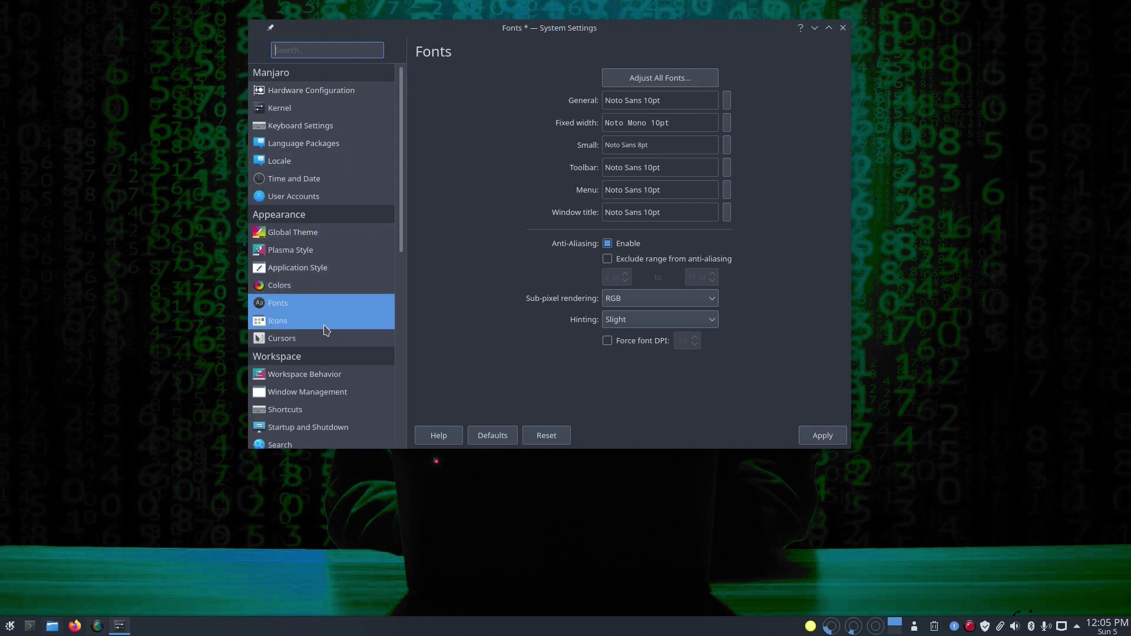
{"action": "left_click", "coordinate": [325, 325]}
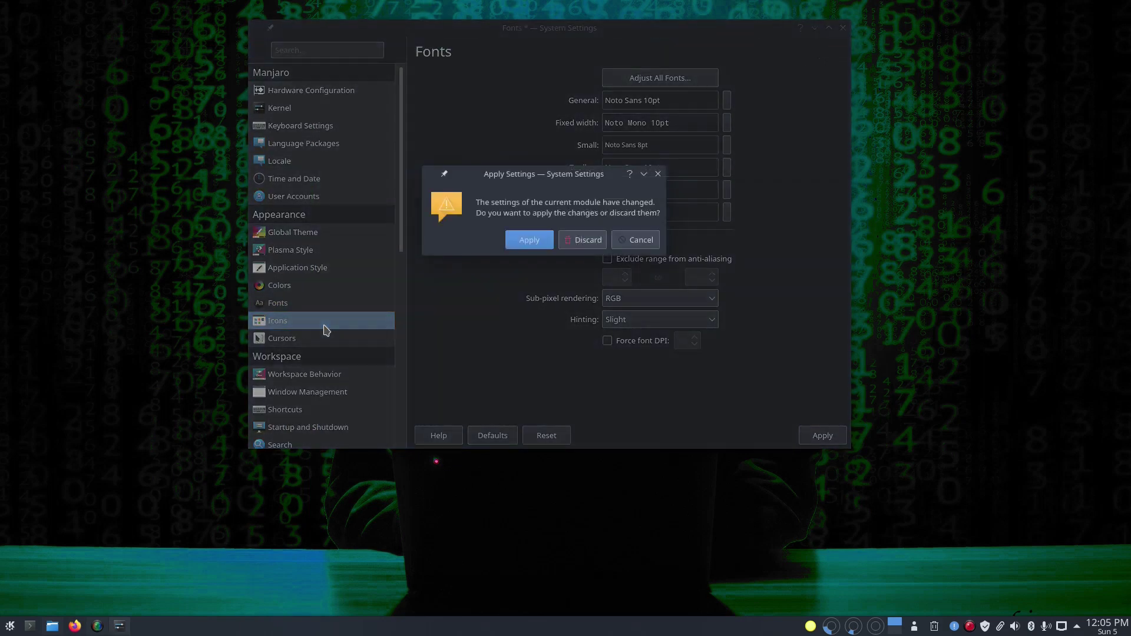
{"action": "left_click", "coordinate": [545, 242]}
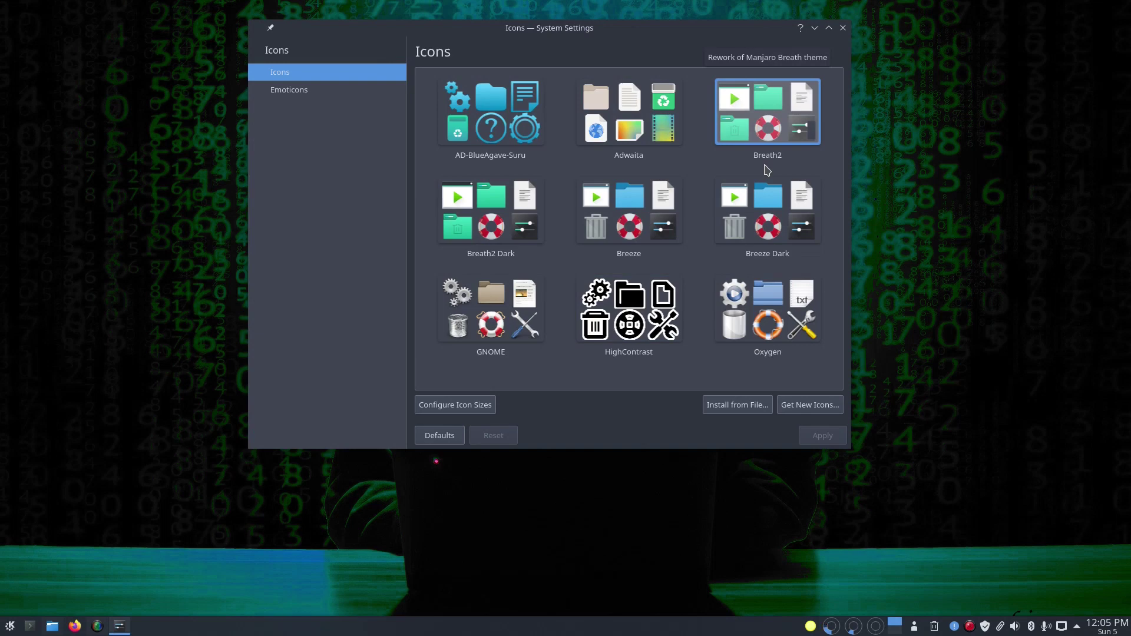
{"action": "left_click", "coordinate": [502, 138]}
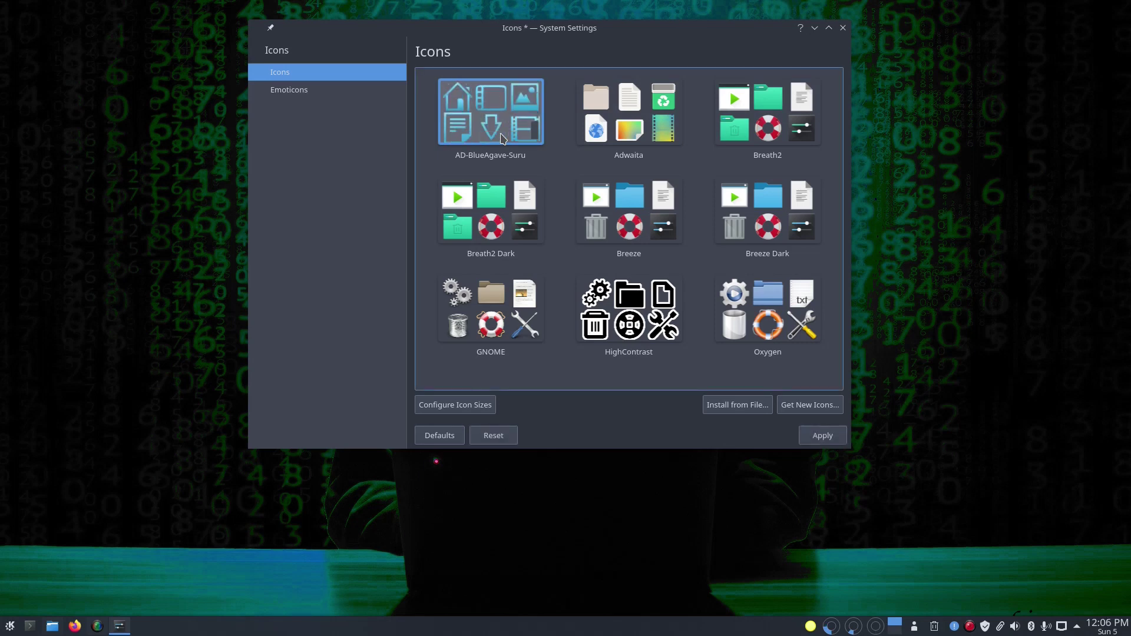
{"action": "left_click", "coordinate": [815, 434]}
{"action": "left_click", "coordinate": [818, 436]}
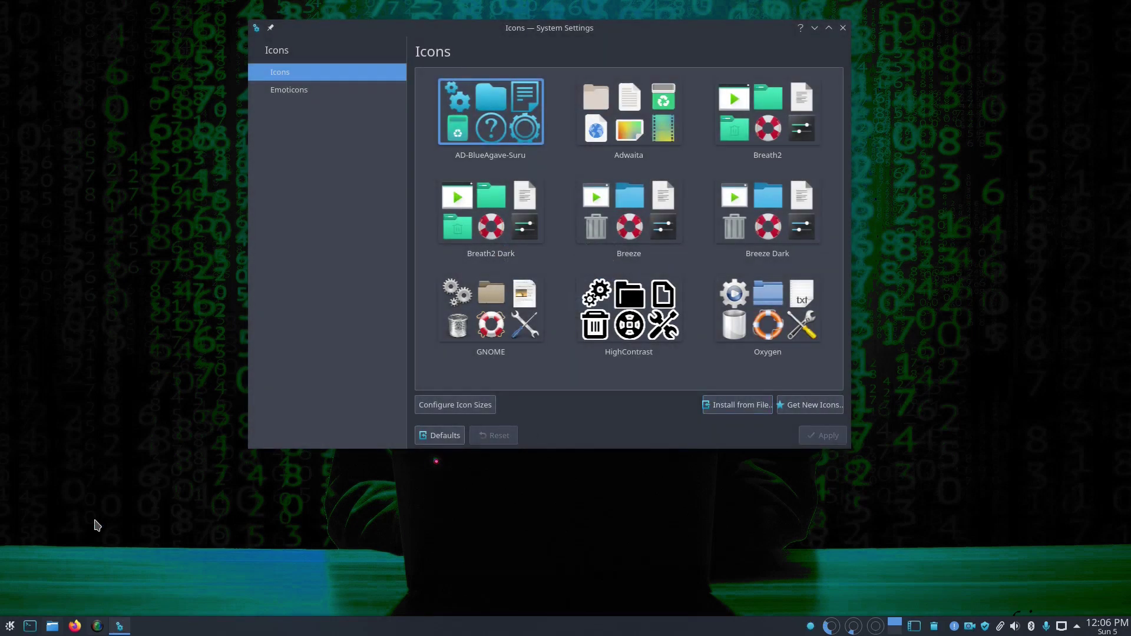
Step: Open the launcher, then open and hide Dolphin to view the new icons
{"action": "left_click", "coordinate": [9, 626]}
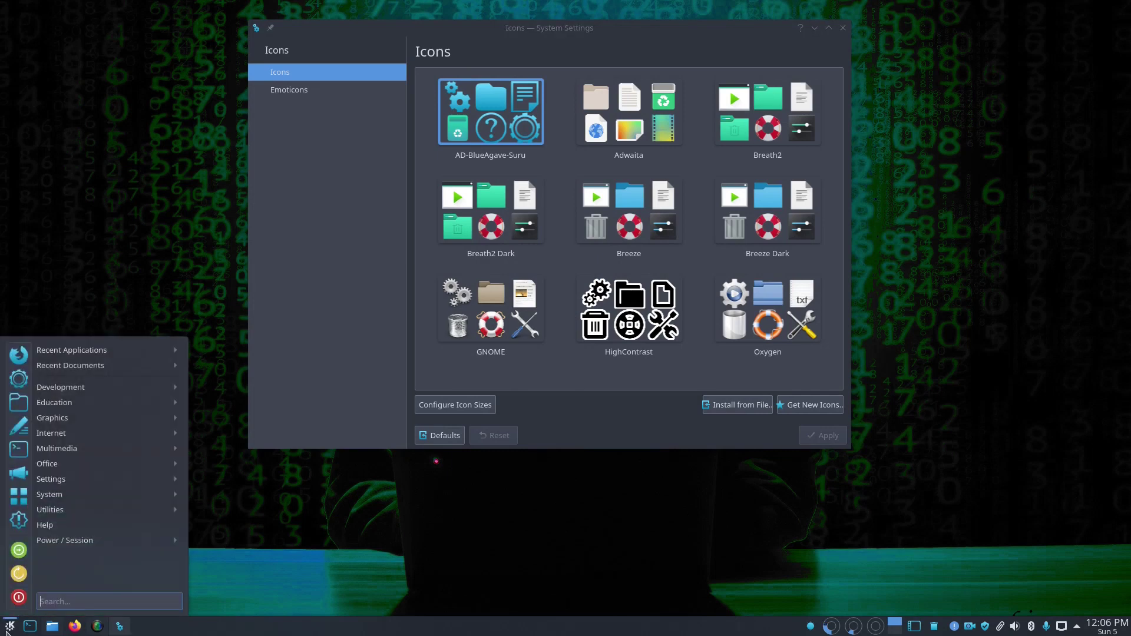
{"action": "left_click", "coordinate": [7, 630]}
{"action": "left_click", "coordinate": [5, 631]}
{"action": "left_click", "coordinate": [52, 627]}
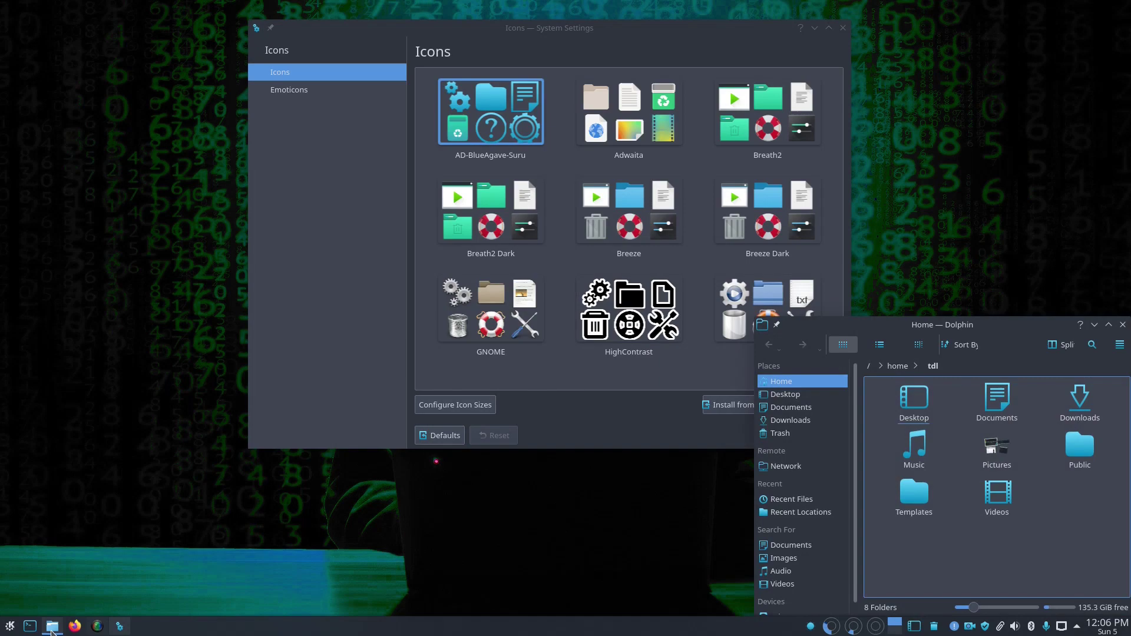
{"action": "left_click", "coordinate": [52, 627]}
Step: Close System Settings, browse the launcher menu, then dismiss it
{"action": "left_click", "coordinate": [843, 28]}
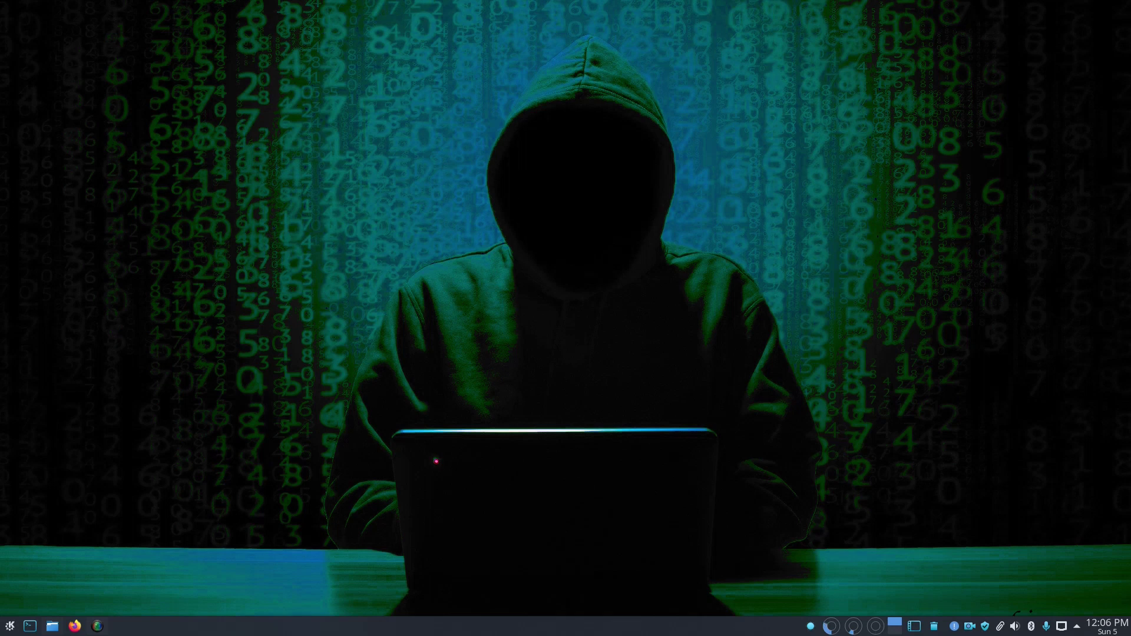
{"action": "left_click", "coordinate": [10, 626]}
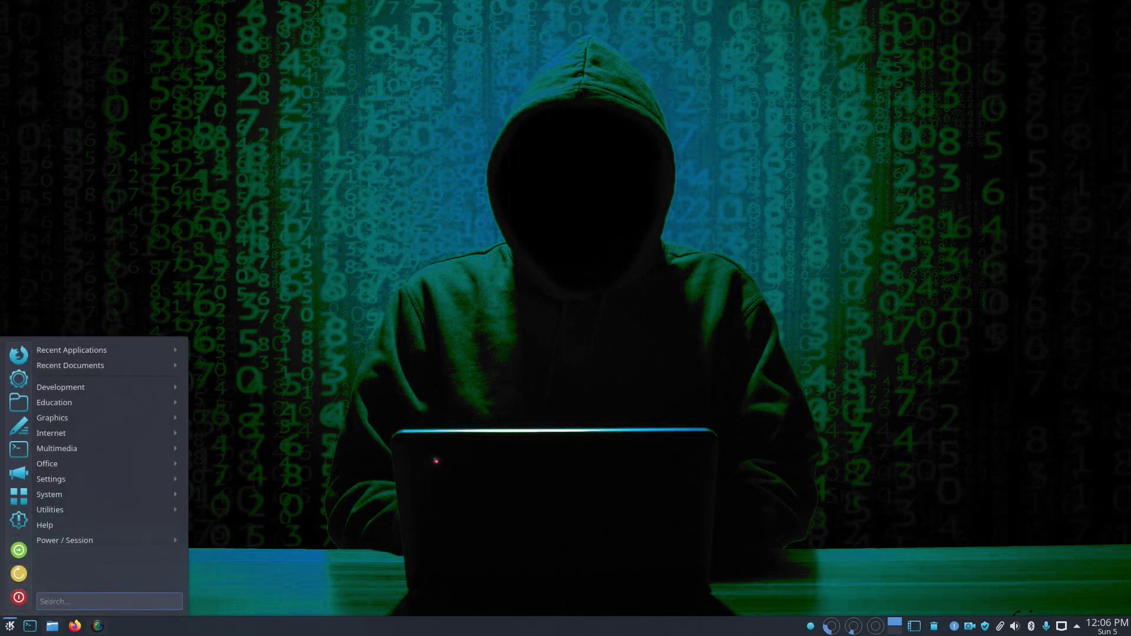
{"action": "mouse_move", "coordinate": [65, 509]}
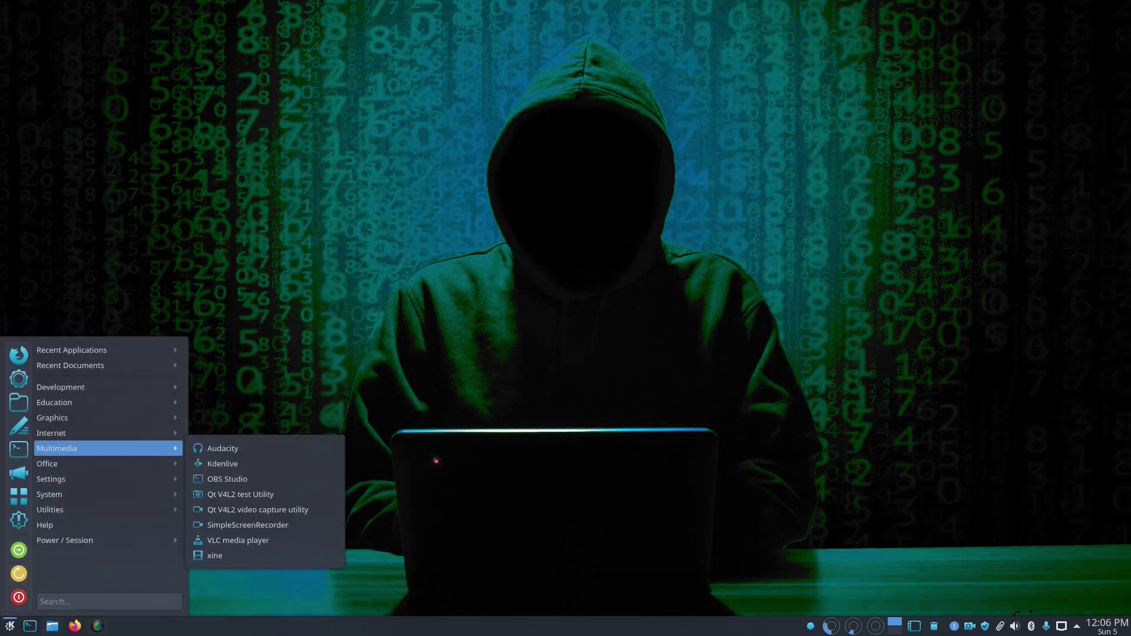
{"action": "mouse_move", "coordinate": [65, 402]}
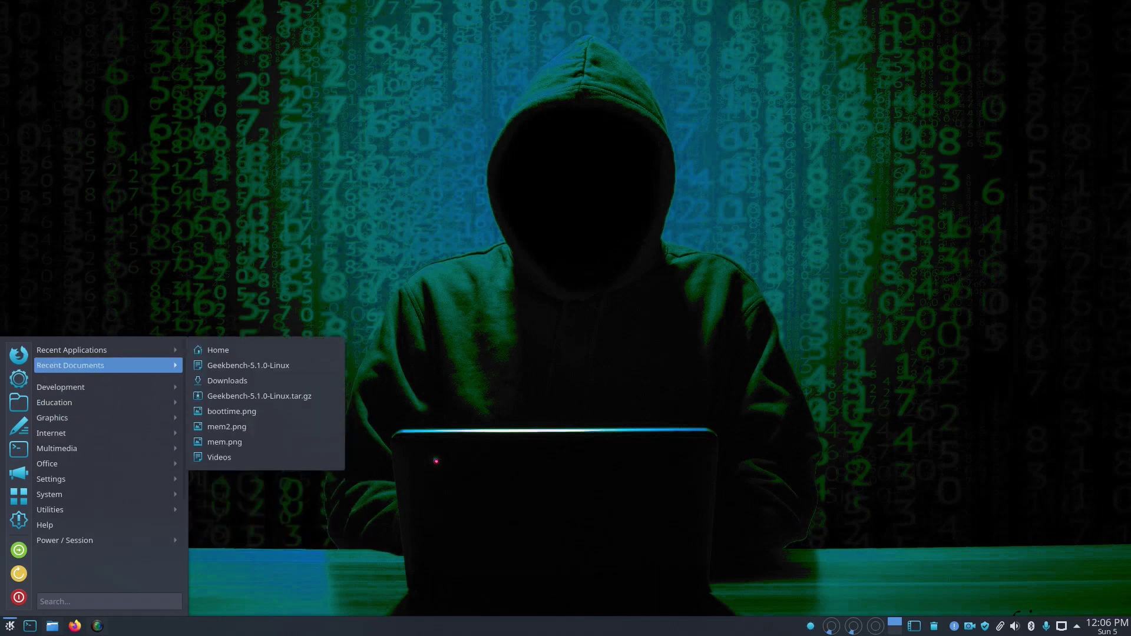
{"action": "mouse_move", "coordinate": [65, 479]}
{"action": "left_click", "coordinate": [622, 352]}
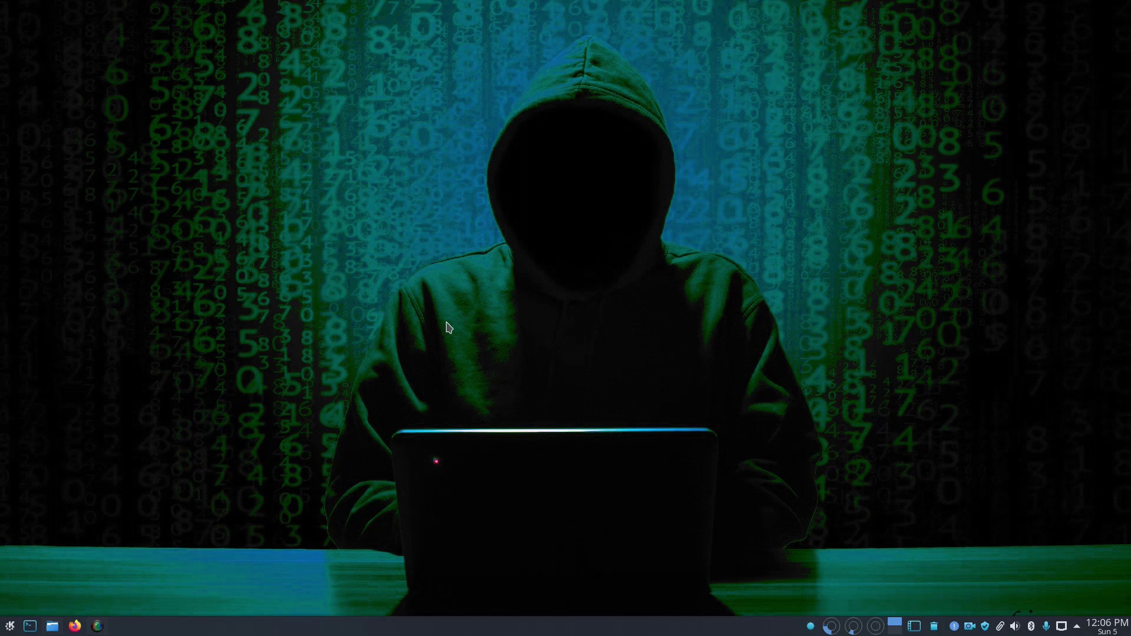
Step: Set the 'Lunix Wallpaper 010' misty mountain image as wallpaper through Configure Desktop
{"action": "right_click", "coordinate": [342, 300]}
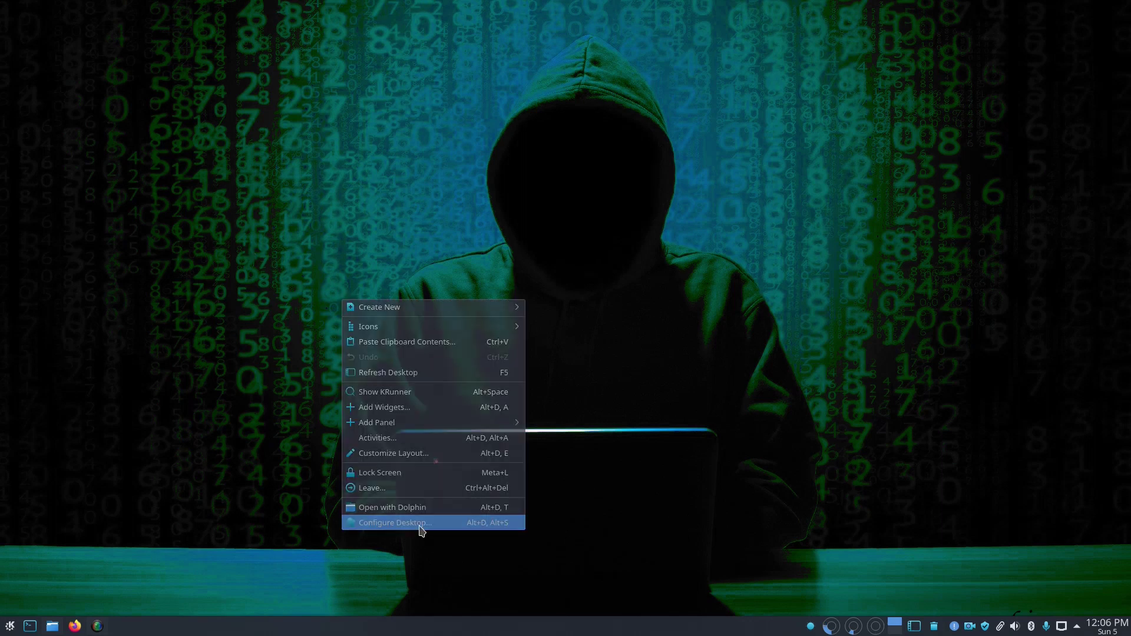
{"action": "left_click", "coordinate": [395, 523]}
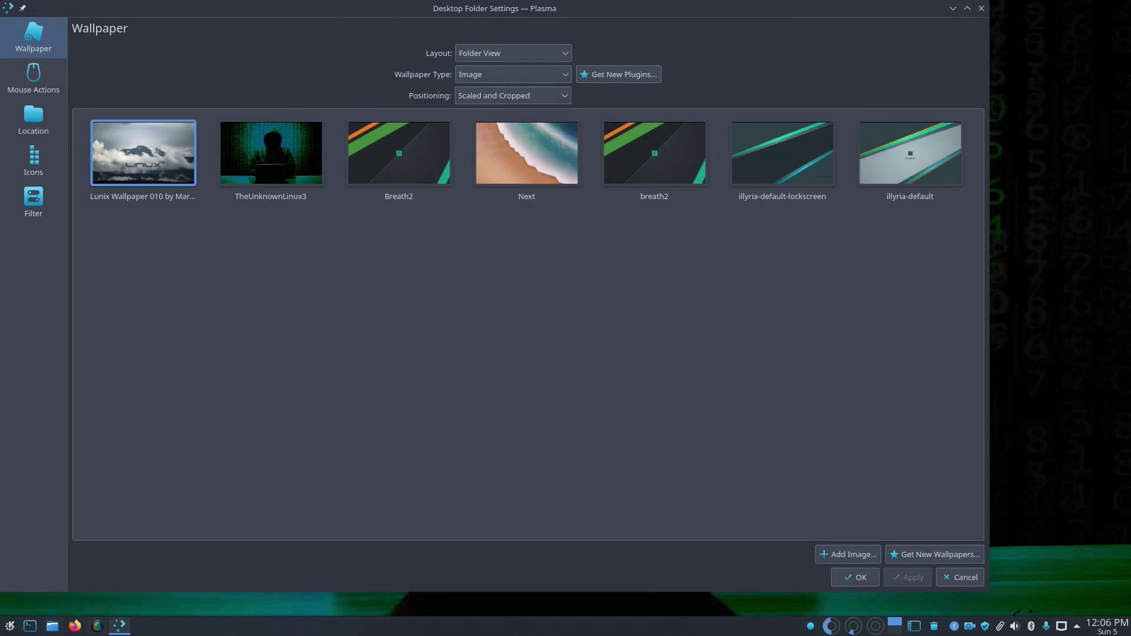
{"action": "left_click", "coordinate": [143, 152]}
{"action": "left_click", "coordinate": [855, 578]}
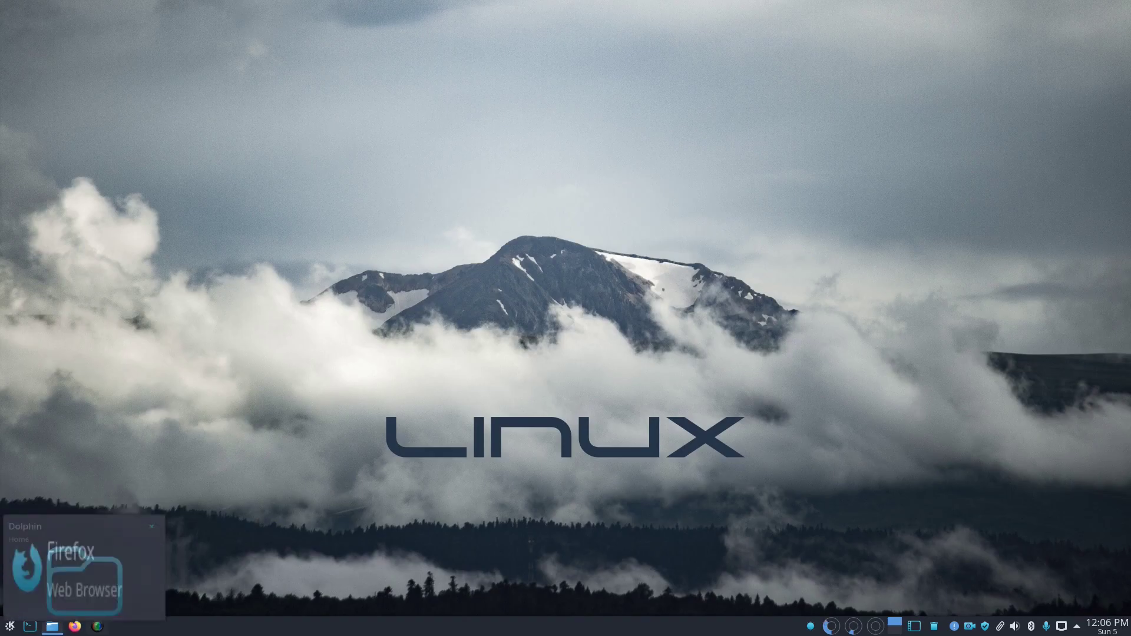
{"action": "mouse_move", "coordinate": [97, 625]}
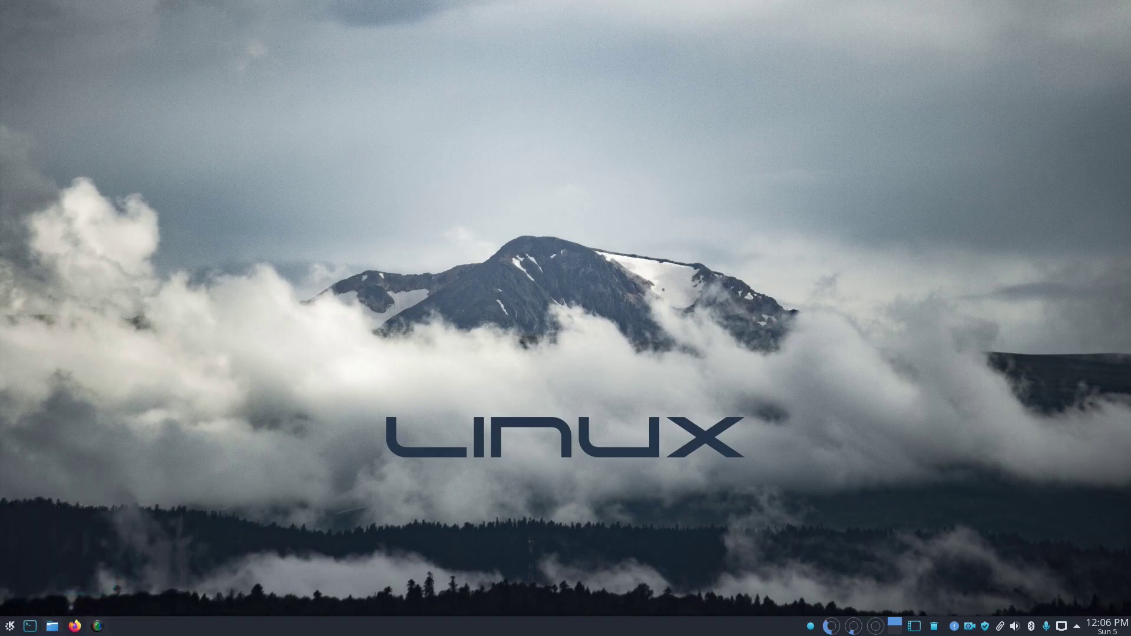
{"action": "scroll", "coordinate": [581, 304], "scroll_direction": "down", "scroll_amount": 1}
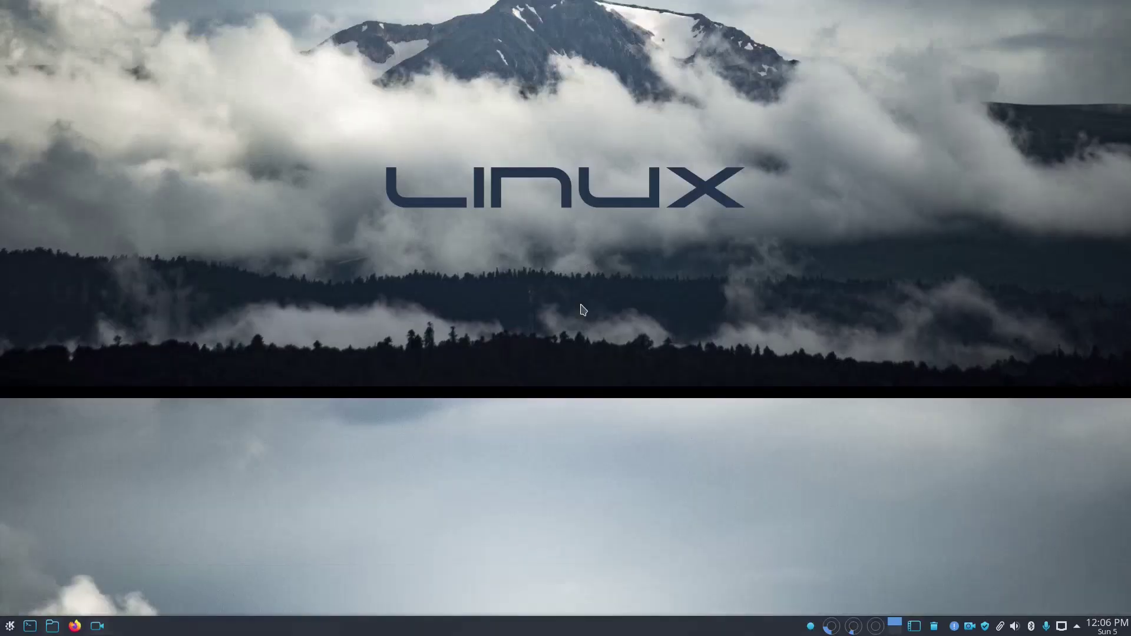
{"action": "scroll", "coordinate": [581, 304], "scroll_direction": "up", "scroll_amount": 1}
{"action": "scroll", "coordinate": [581, 303], "scroll_direction": "down", "scroll_amount": 1}
{"action": "scroll", "coordinate": [581, 304], "scroll_direction": "up", "scroll_amount": 1}
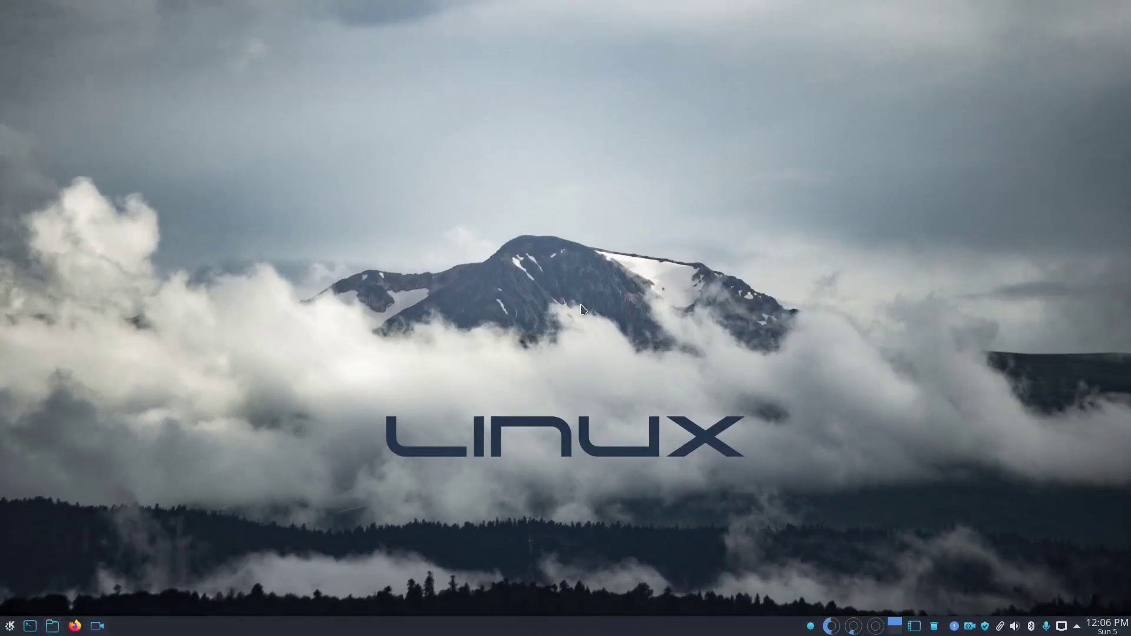
{"action": "scroll", "coordinate": [581, 304], "scroll_direction": "down", "scroll_amount": 1}
{"action": "scroll", "coordinate": [580, 306], "scroll_direction": "up", "scroll_amount": 1}
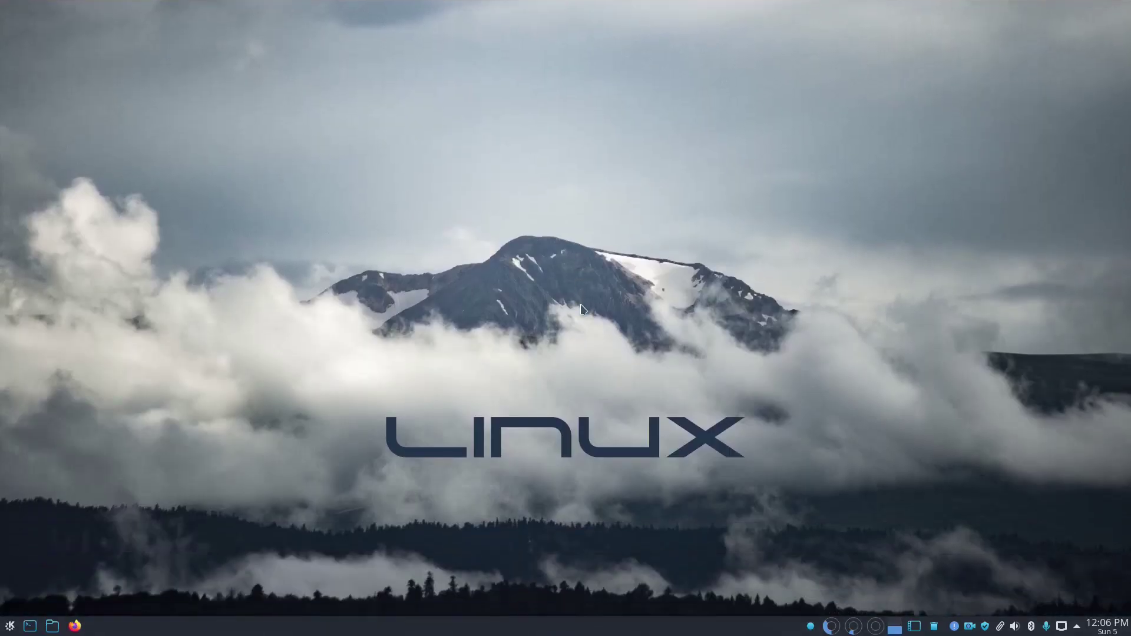
{"action": "scroll", "coordinate": [581, 307], "scroll_direction": "down", "scroll_amount": 1}
{"action": "scroll", "coordinate": [581, 306], "scroll_direction": "up", "scroll_amount": 1}
{"action": "right_click", "coordinate": [895, 625]}
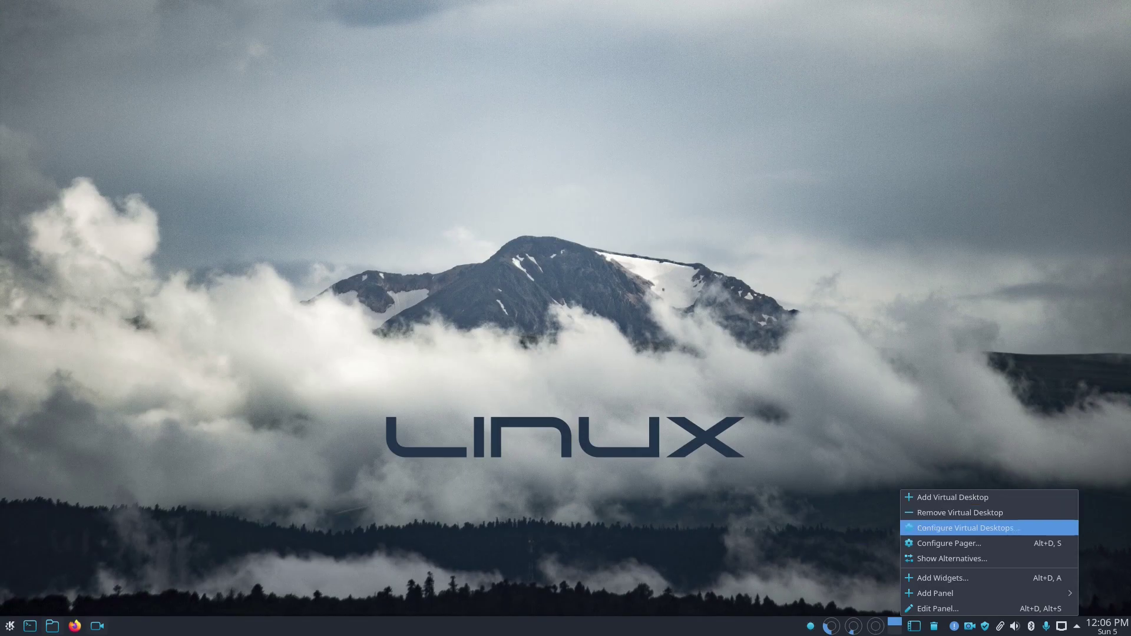
{"action": "left_click", "coordinate": [910, 543]}
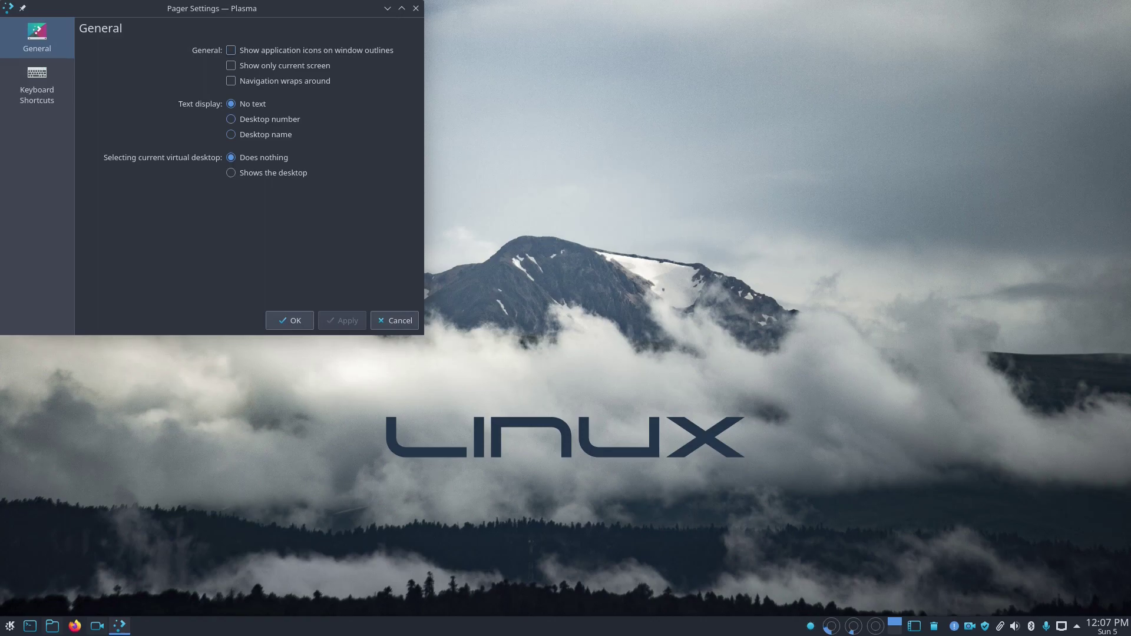
{"action": "left_click", "coordinate": [36, 86]}
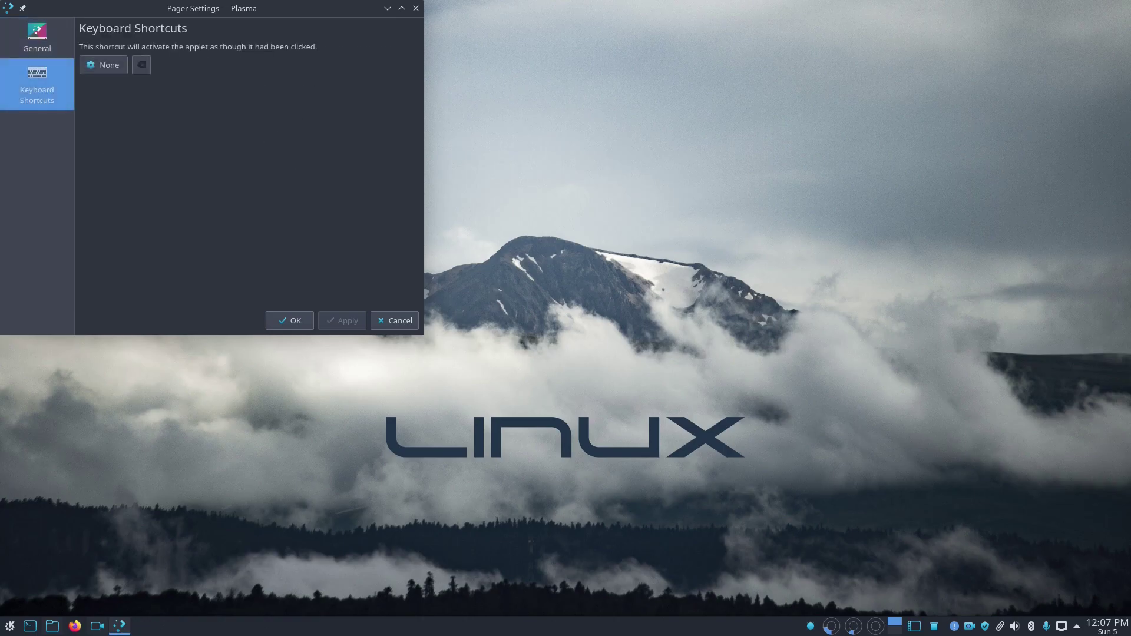
{"action": "left_click", "coordinate": [37, 39]}
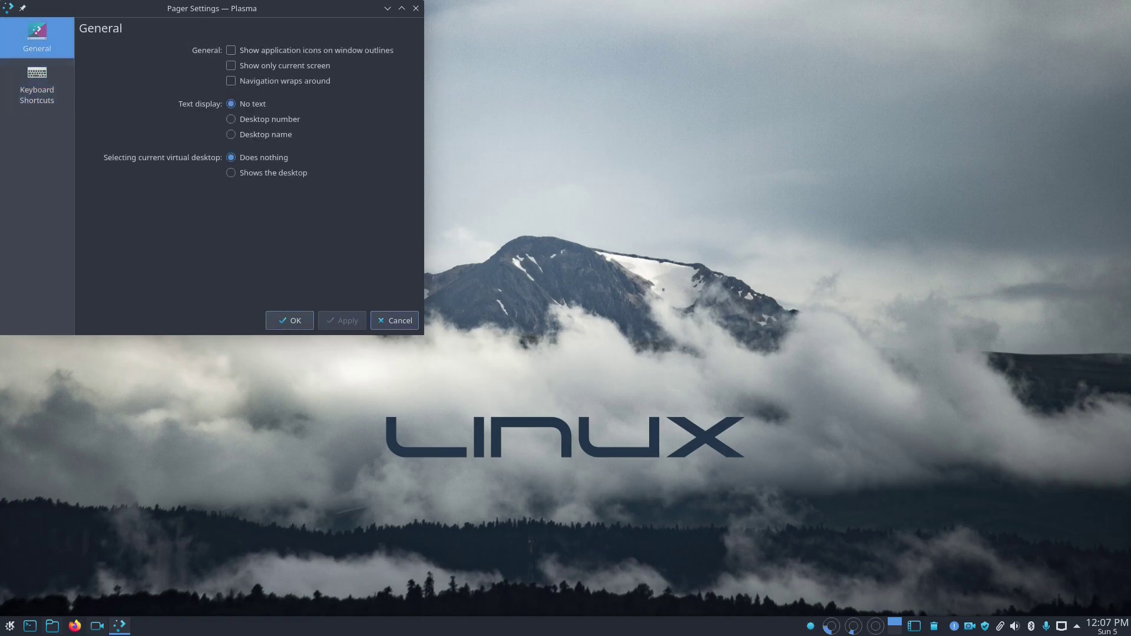
{"action": "left_click", "coordinate": [394, 321]}
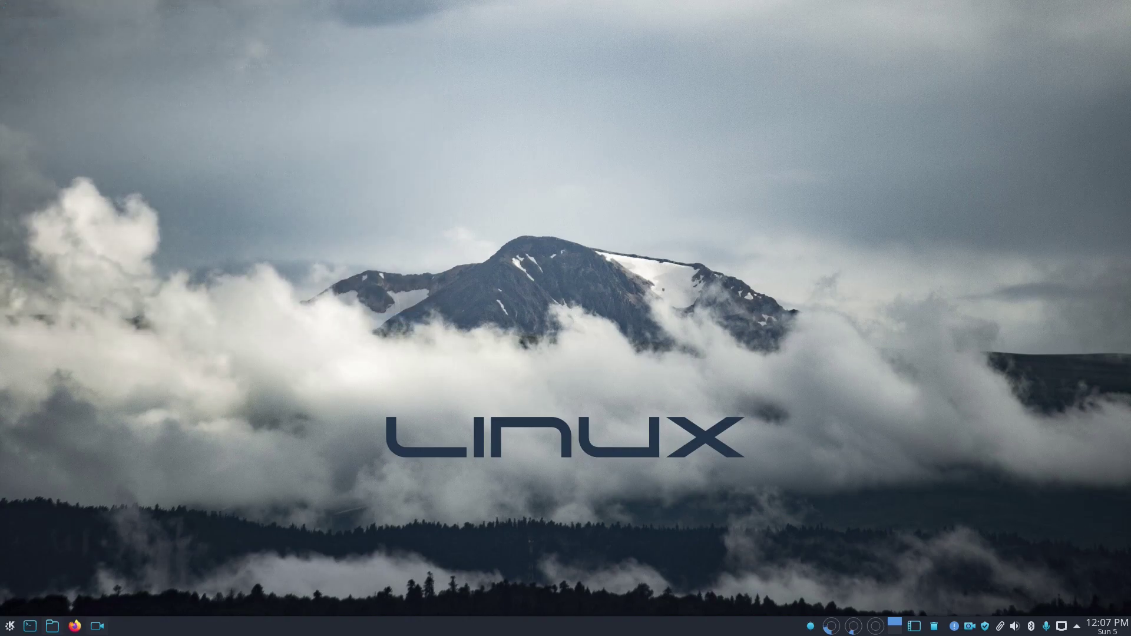
Step: Swap the panel's pager for the Activity Pager using Show Alternatives
{"action": "right_click", "coordinate": [895, 625]}
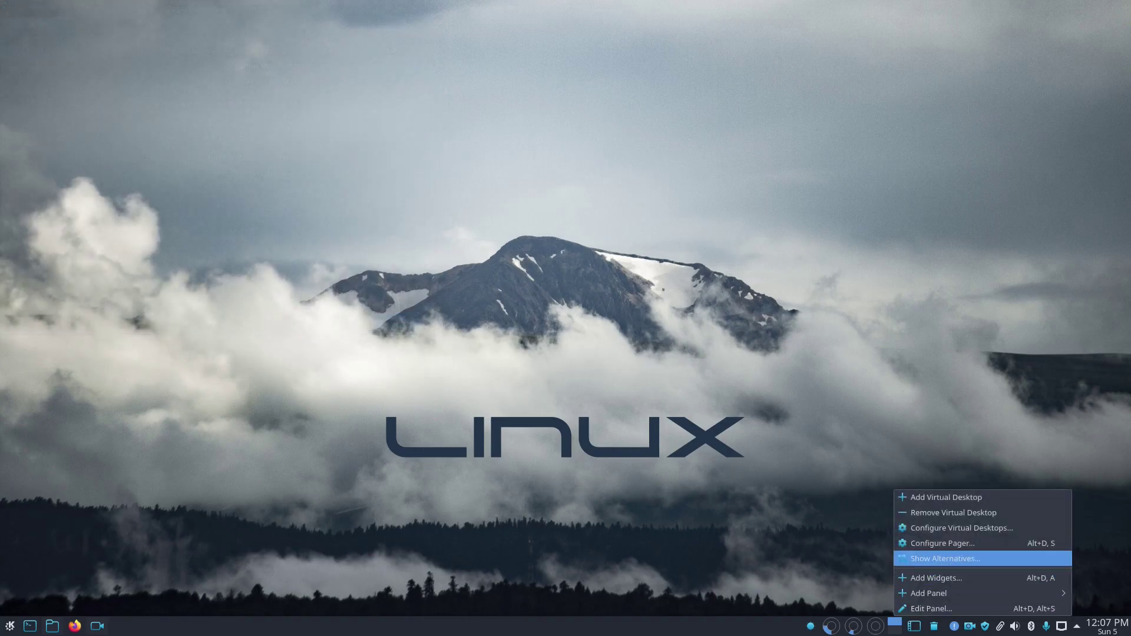
{"action": "left_click", "coordinate": [944, 558]}
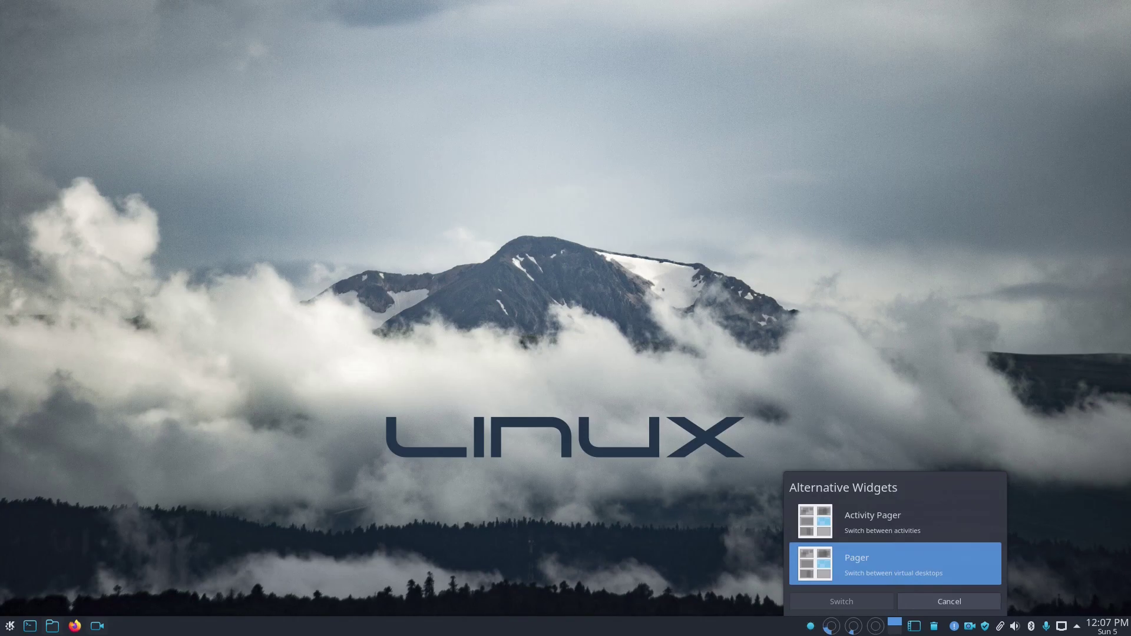
{"action": "left_click", "coordinate": [894, 521]}
{"action": "left_click", "coordinate": [871, 606]}
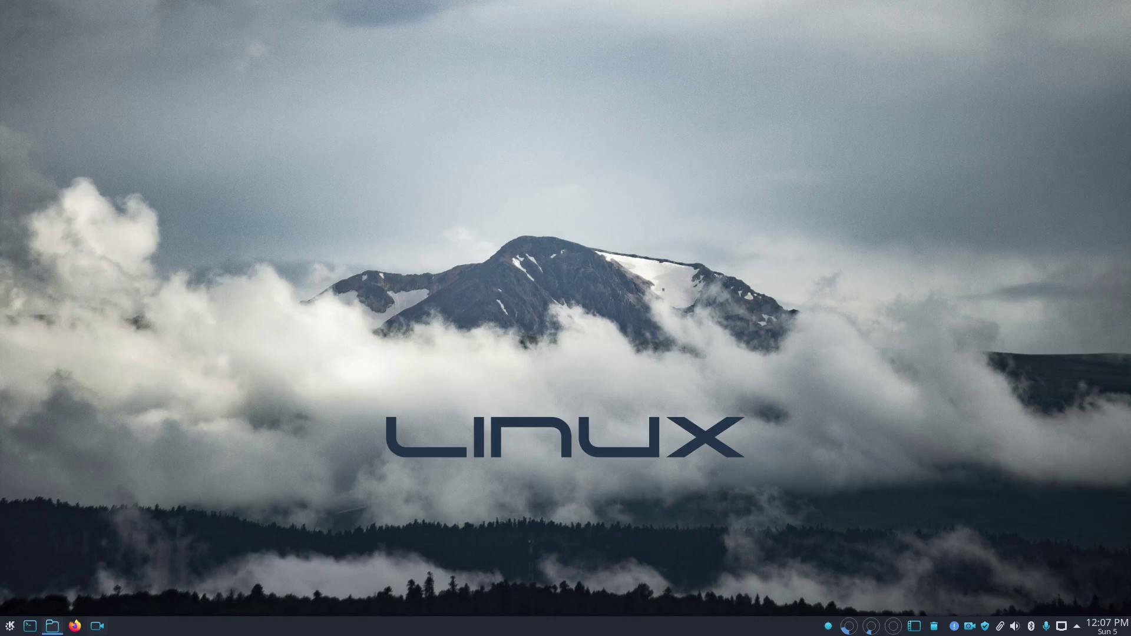
{"action": "left_click", "coordinate": [30, 626]}
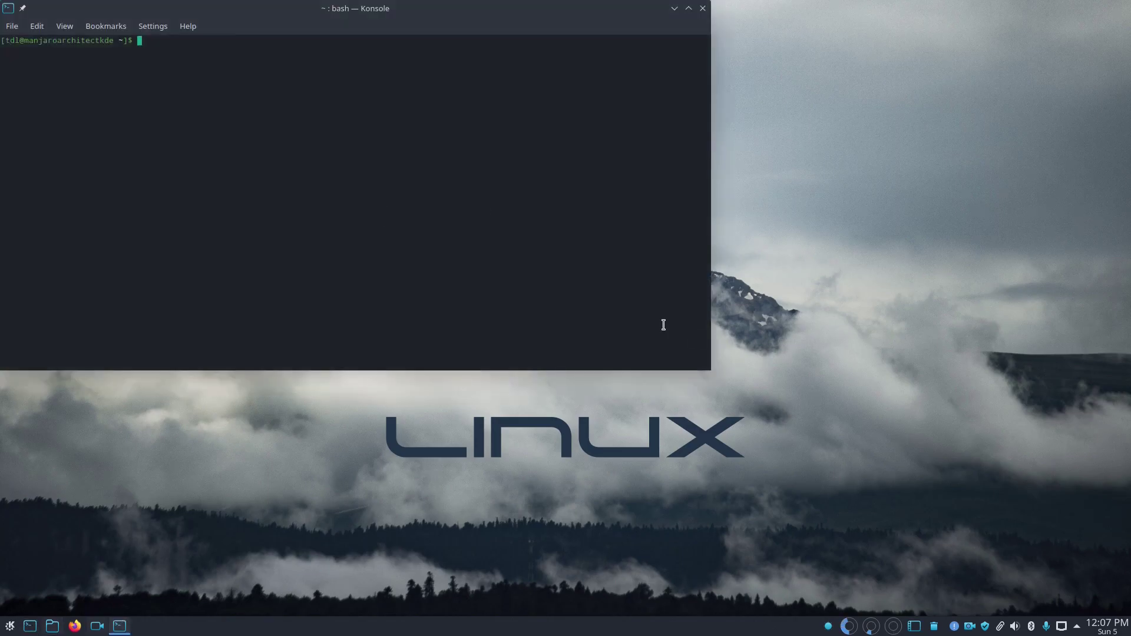
{"action": "left_click_drag", "start_coordinate": [305, 8], "coordinate": [446, 88]}
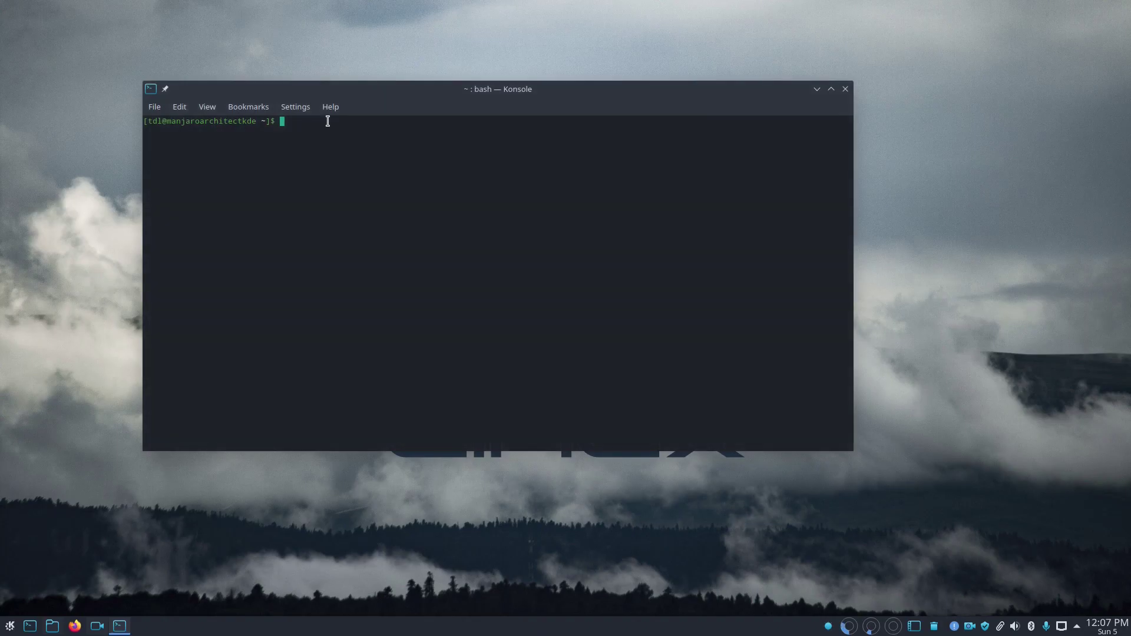
{"action": "left_click", "coordinate": [845, 89]}
{"action": "right_click", "coordinate": [665, 232]}
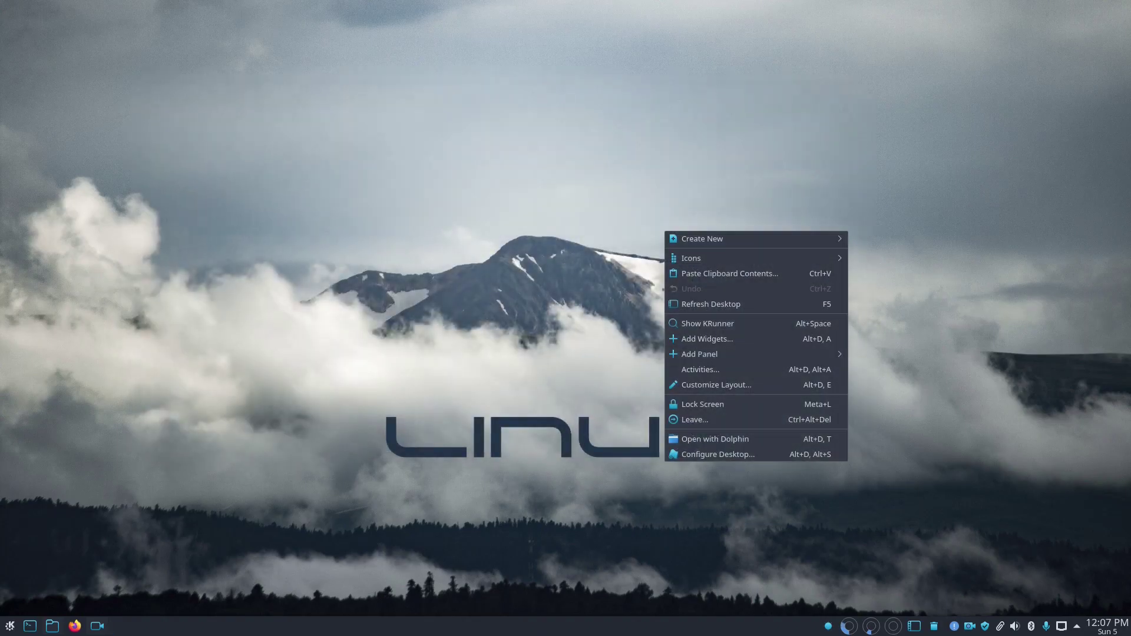
{"action": "left_click", "coordinate": [608, 215]}
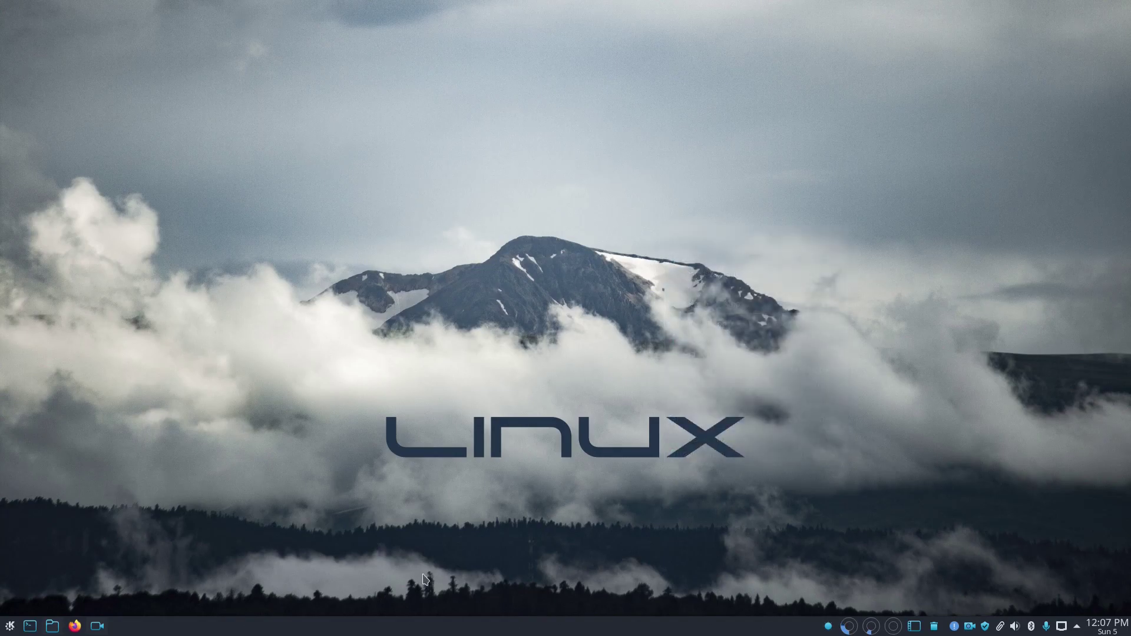
{"action": "left_click", "coordinate": [51, 626]}
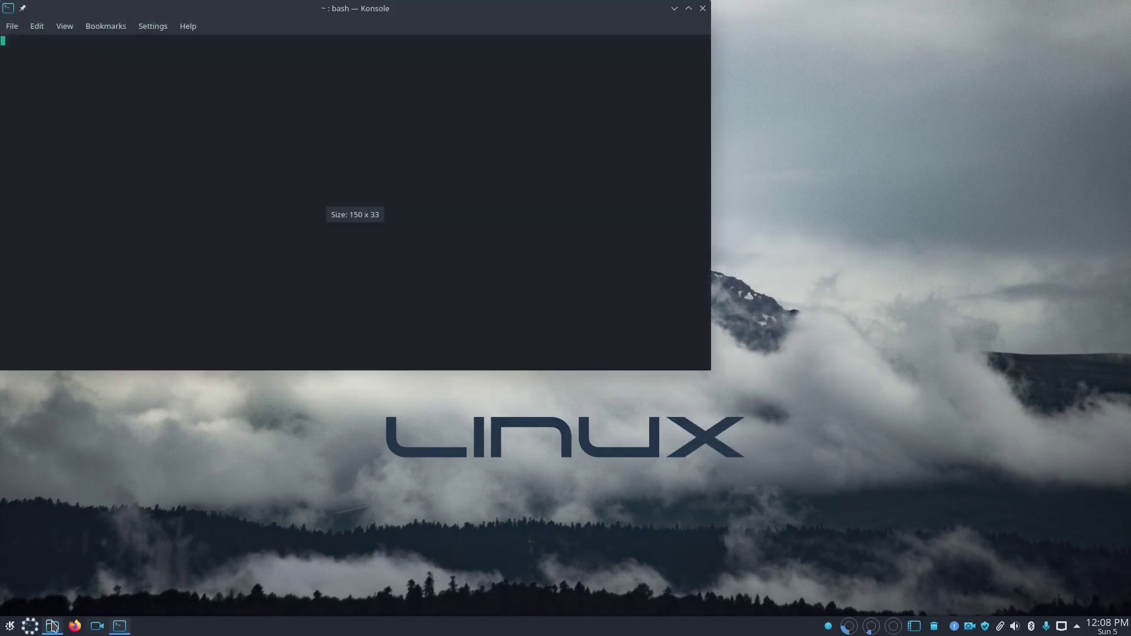
{"action": "left_click_drag", "start_coordinate": [1050, 324], "coordinate": [944, 134]}
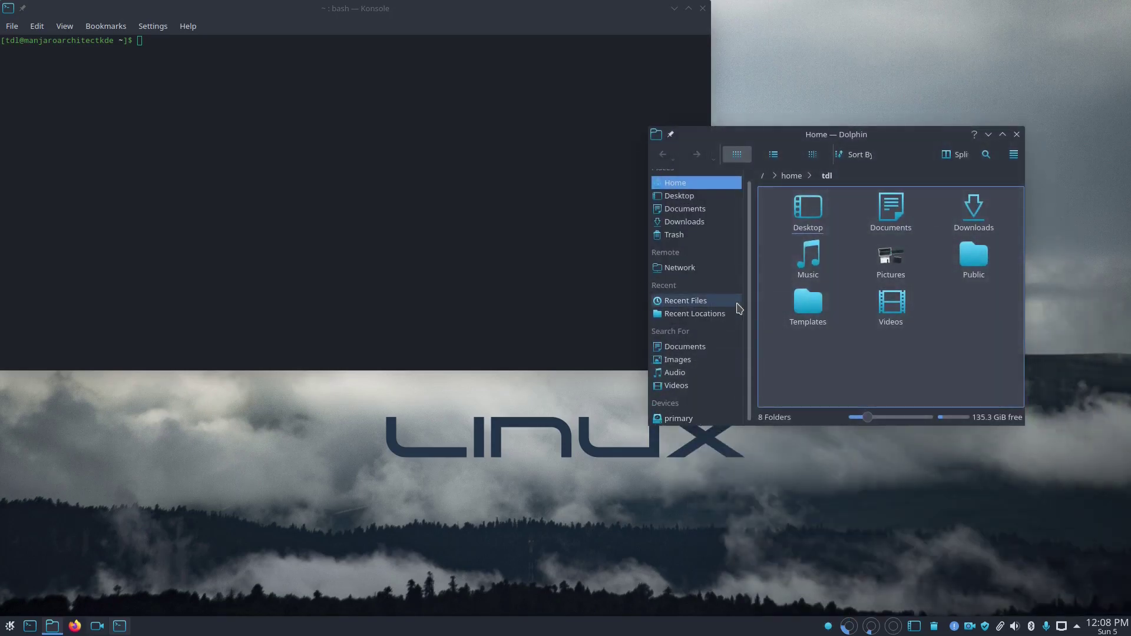
{"action": "left_click", "coordinate": [1017, 135]}
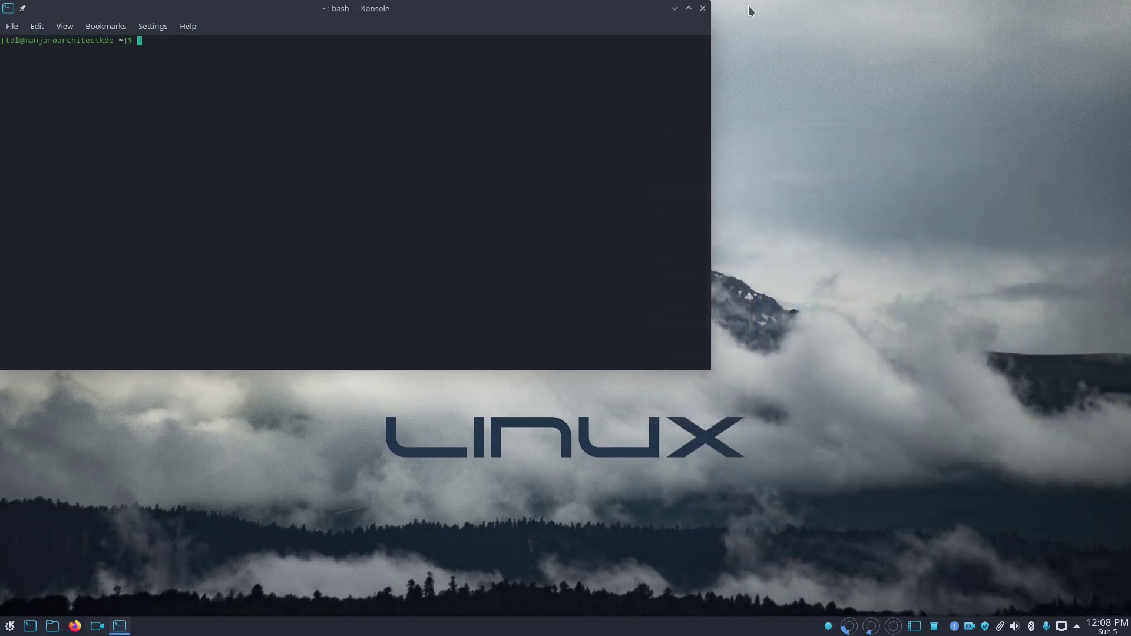
{"action": "left_click", "coordinate": [702, 8]}
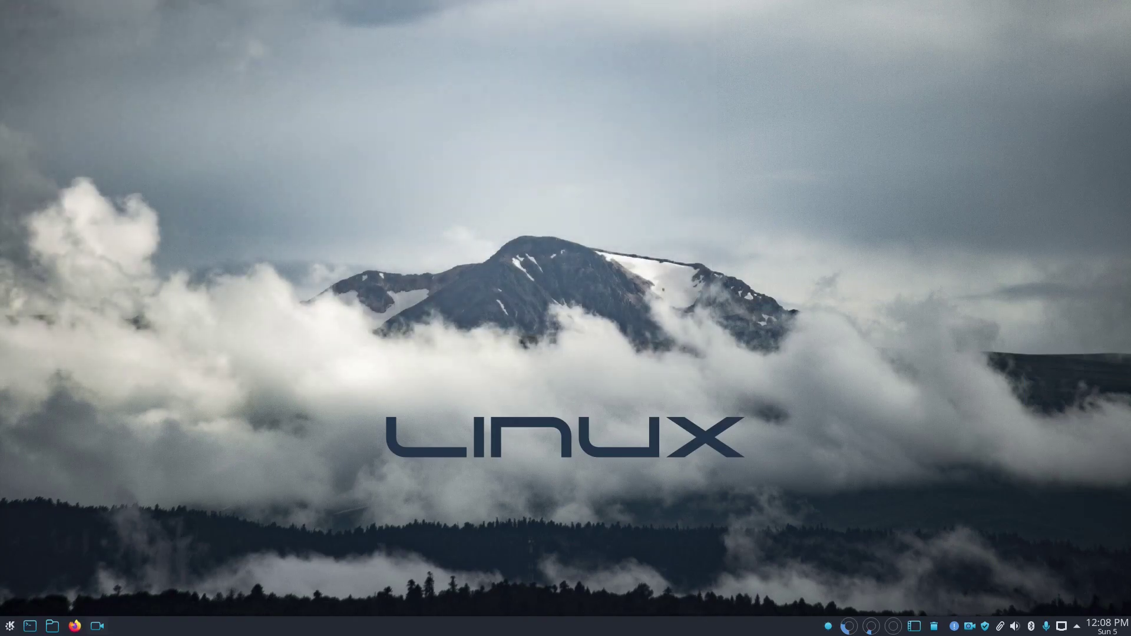
{"action": "left_click", "coordinate": [1076, 626]}
Step: Launch System Monitor with Ctrl+Esc and center its window to show CPU, memory and network graphs
{"action": "left_click", "coordinate": [1077, 626]}
{"action": "key", "text": "ctrl+Escape"}
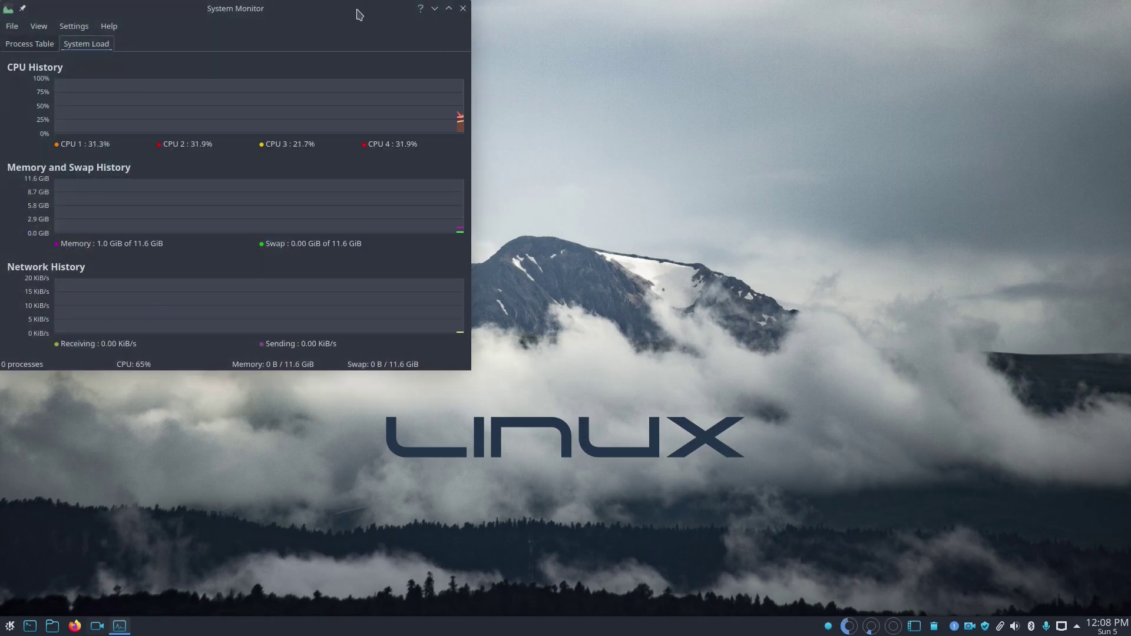
{"action": "left_click_drag", "start_coordinate": [359, 14], "coordinate": [521, 55]}
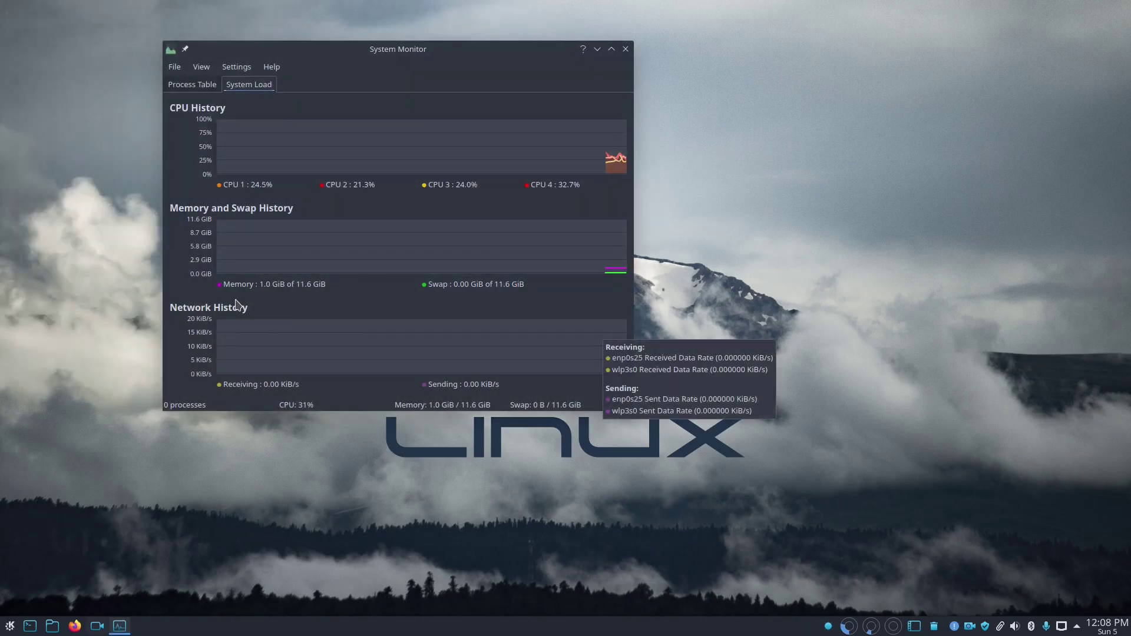